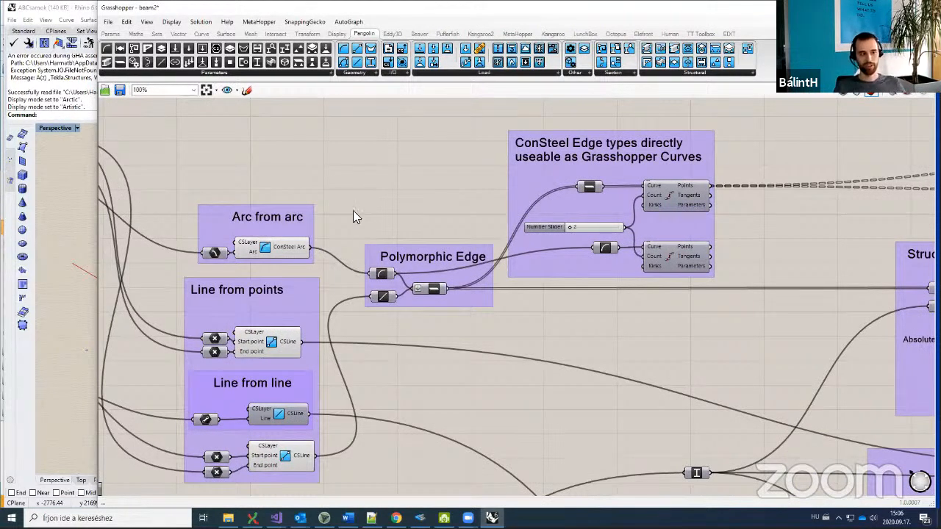
Step: Trace the ConSteel edge group's wiring via the two curve division components and the ConSteel Arc parameter
{"action": "scroll", "coordinate": [393, 310], "scroll_direction": "up", "scroll_amount": 3}
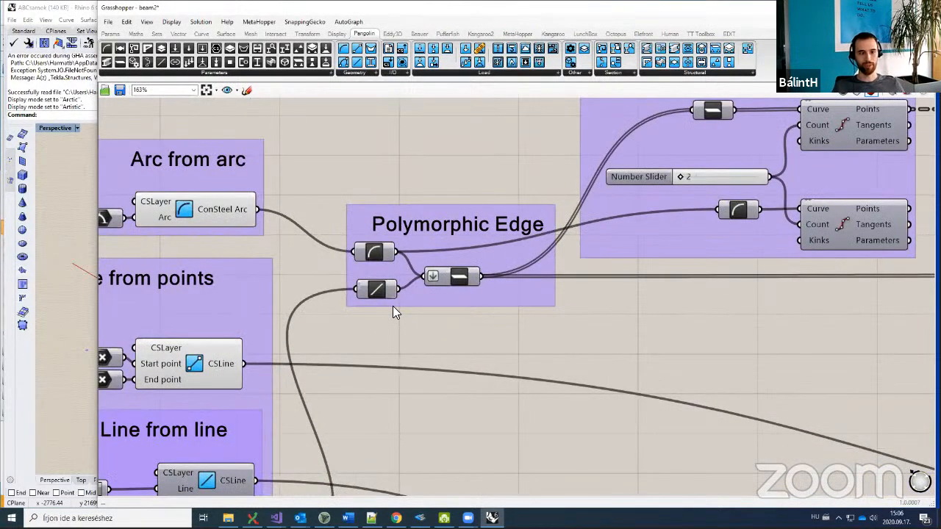
{"action": "scroll", "coordinate": [393, 312], "scroll_direction": "down", "scroll_amount": 3}
{"action": "right_click_drag", "start_coordinate": [629, 229], "coordinate": [579, 235]}
{"action": "left_click", "coordinate": [629, 228]}
{"action": "left_click", "coordinate": [630, 284]}
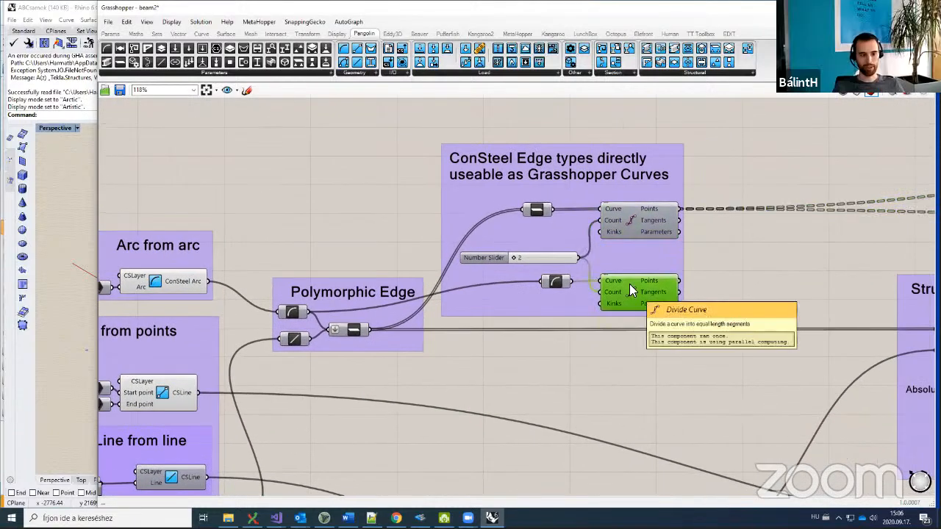
{"action": "left_click", "coordinate": [555, 280]}
{"action": "left_click", "coordinate": [568, 375]}
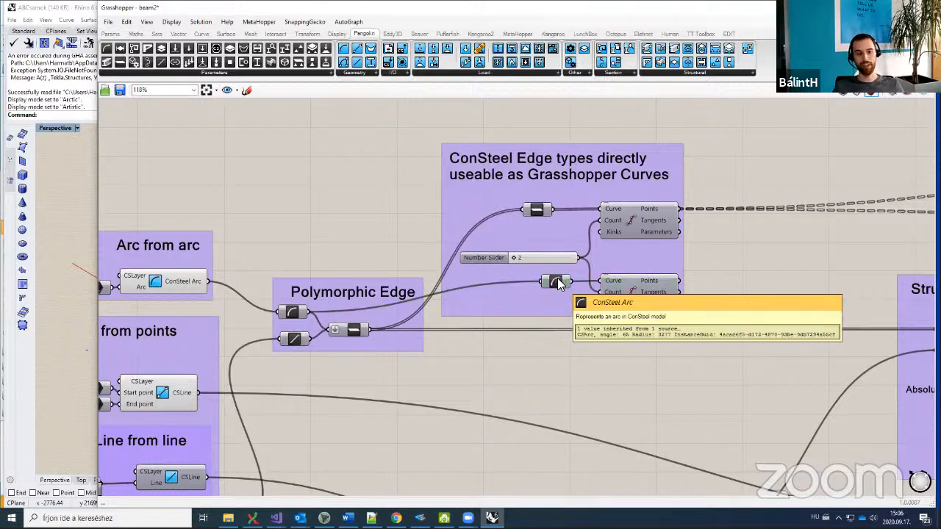
{"action": "left_click", "coordinate": [557, 283]}
{"action": "left_click", "coordinate": [561, 354]}
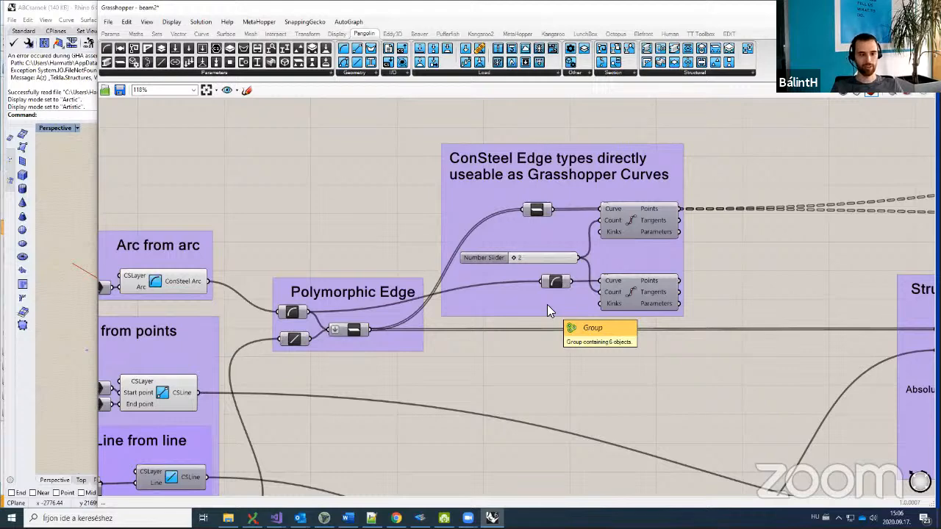
Step: Select the ConSteel edge group's components, then shift the canvas toward the lower groups
{"action": "right_click_drag", "start_coordinate": [554, 279], "coordinate": [537, 316]}
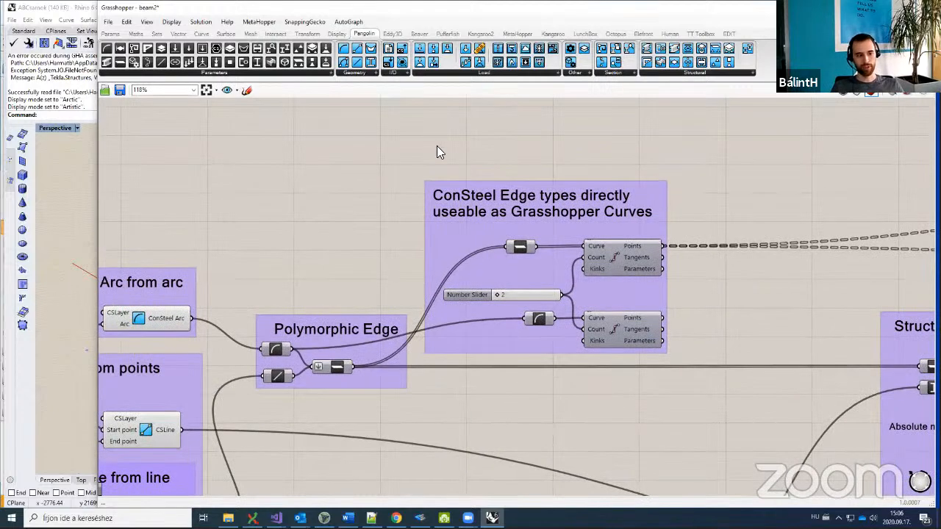
{"action": "left_click_drag", "start_coordinate": [417, 161], "coordinate": [696, 388]}
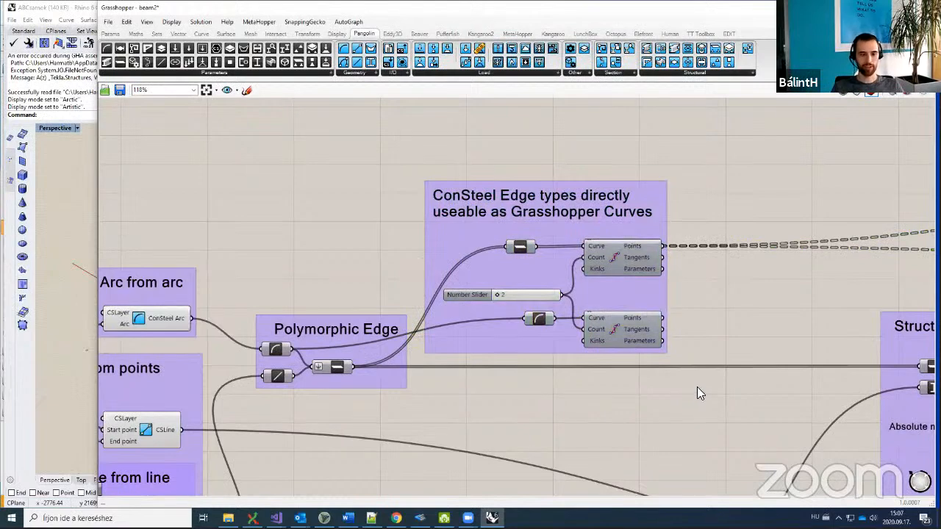
{"action": "scroll", "coordinate": [696, 388], "scroll_direction": "down", "scroll_amount": 3}
{"action": "right_click_drag", "start_coordinate": [696, 299], "coordinate": [653, 288]}
{"action": "left_click_drag", "start_coordinate": [663, 222], "coordinate": [501, 233]}
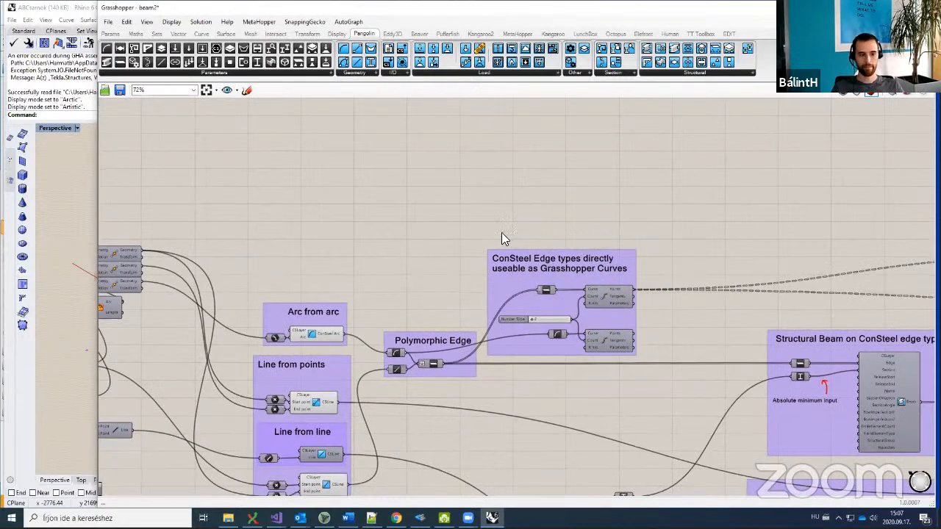
{"action": "right_click_drag", "start_coordinate": [468, 292], "coordinate": [455, 201]}
{"action": "right_click_drag", "start_coordinate": [337, 253], "coordinate": [370, 230]}
Step: Open the Pangolin Geometry list and bring the Structural Beam group into view
{"action": "left_click", "coordinate": [375, 73]}
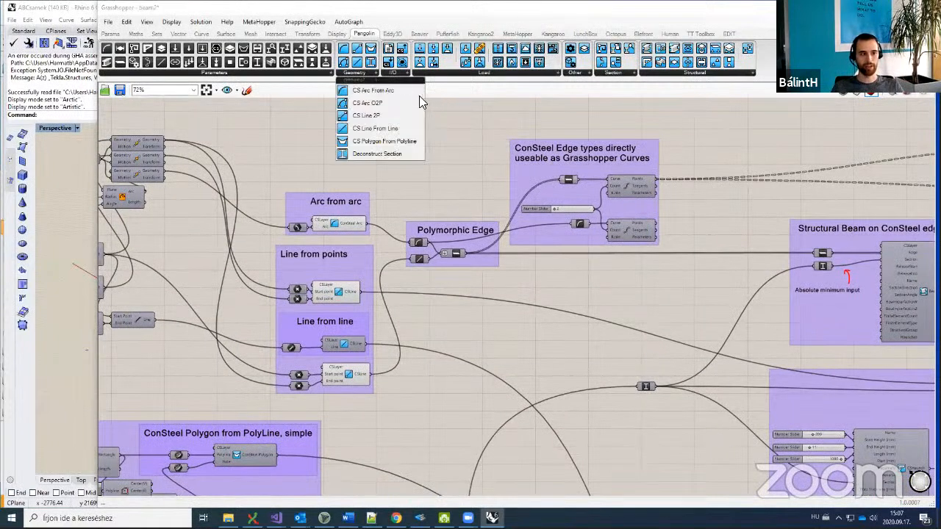
{"action": "right_click_drag", "start_coordinate": [346, 199], "coordinate": [493, 155]}
{"action": "right_click_drag", "start_coordinate": [552, 144], "coordinate": [384, 168]}
{"action": "scroll", "coordinate": [384, 168], "scroll_direction": "down", "scroll_amount": 2}
{"action": "scroll", "coordinate": [383, 167], "scroll_direction": "up", "scroll_amount": 4}
{"action": "left_click", "coordinate": [359, 293]}
{"action": "left_click", "coordinate": [629, 211]}
{"action": "right_click_drag", "start_coordinate": [710, 235], "coordinate": [635, 277]}
{"action": "left_click", "coordinate": [584, 256]}
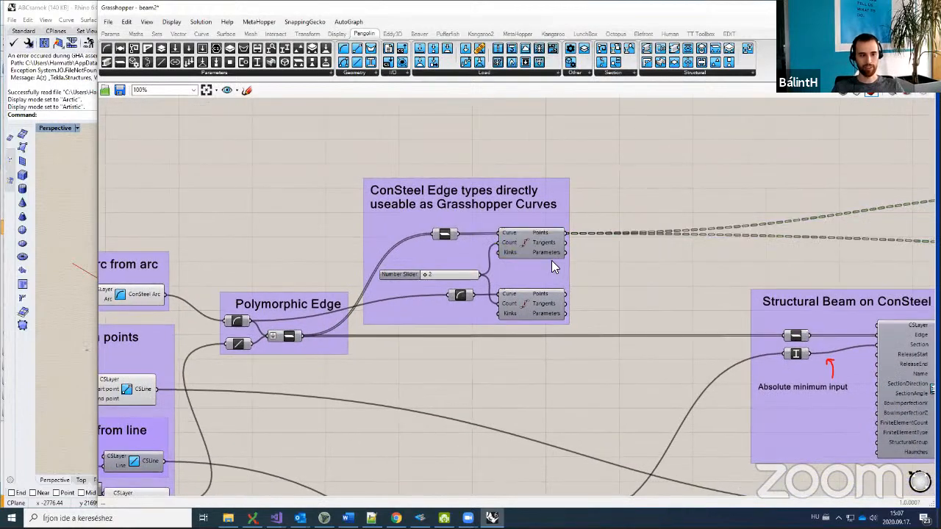
Step: Frame the beam and support groups, then narrow Grasshopper so the Rhino viewport shows beside it
{"action": "scroll", "coordinate": [556, 262], "scroll_direction": "up", "scroll_amount": 1}
{"action": "right_click_drag", "start_coordinate": [576, 219], "coordinate": [531, 225]}
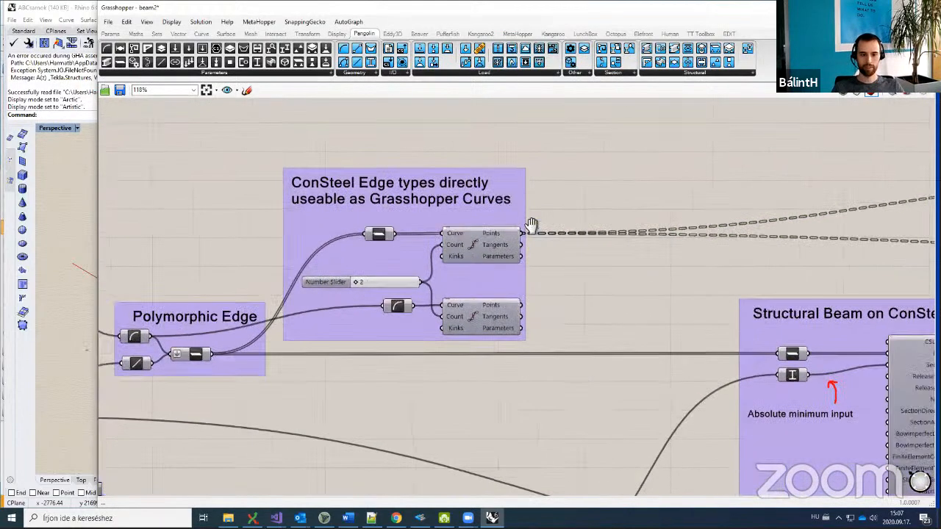
{"action": "right_click_drag", "start_coordinate": [827, 277], "coordinate": [678, 280]}
{"action": "scroll", "coordinate": [595, 280], "scroll_direction": "down", "scroll_amount": 4}
{"action": "right_click_drag", "start_coordinate": [596, 319], "coordinate": [530, 324]}
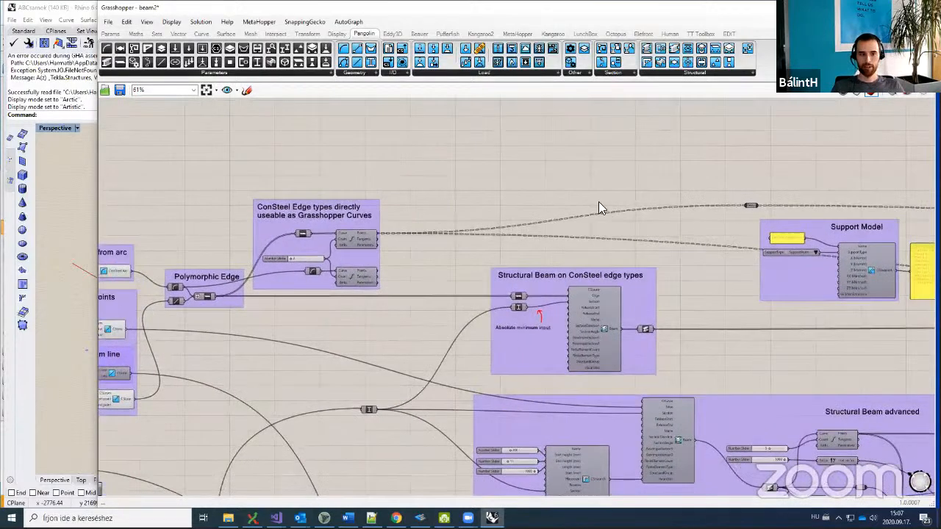
{"action": "scroll", "coordinate": [598, 208], "scroll_direction": "up", "scroll_amount": 2}
{"action": "scroll", "coordinate": [586, 240], "scroll_direction": "up", "scroll_amount": 2}
{"action": "middle_click", "coordinate": [585, 206]}
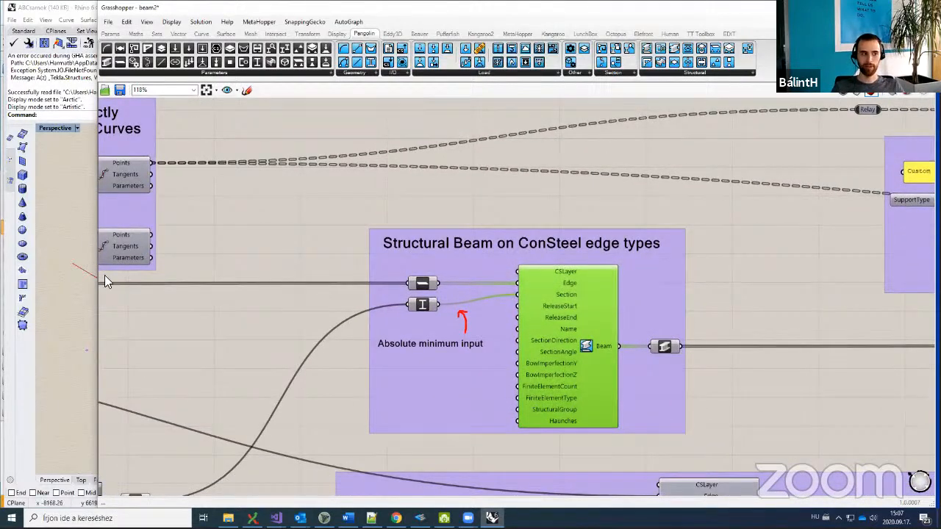
{"action": "left_click_drag", "start_coordinate": [98, 352], "coordinate": [446, 342]}
{"action": "scroll", "coordinate": [68, 300], "scroll_direction": "up", "scroll_amount": 6}
{"action": "scroll", "coordinate": [314, 319], "scroll_direction": "down", "scroll_amount": 4}
{"action": "right_click_drag", "start_coordinate": [332, 338], "coordinate": [266, 321], "text": "shift"}
{"action": "scroll", "coordinate": [259, 290], "scroll_direction": "up", "scroll_amount": 5}
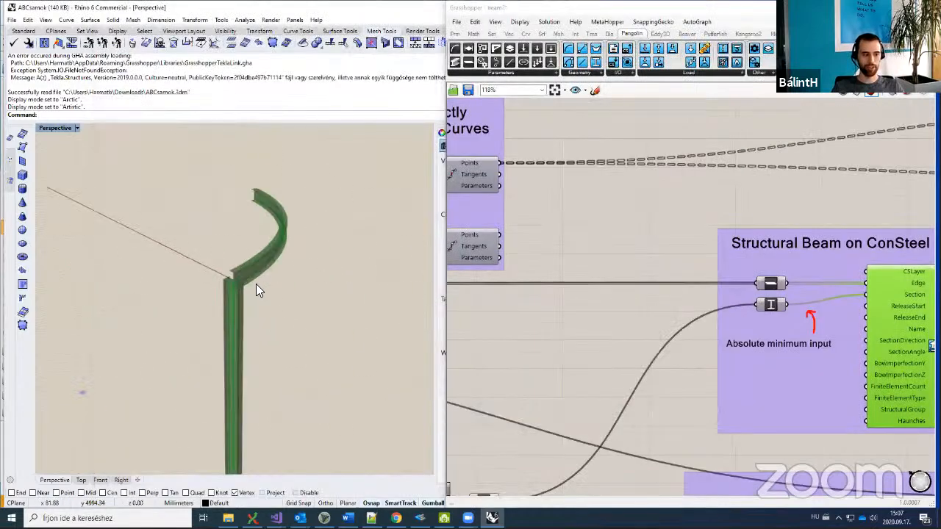
{"action": "right_click_drag", "start_coordinate": [649, 333], "coordinate": [530, 329]}
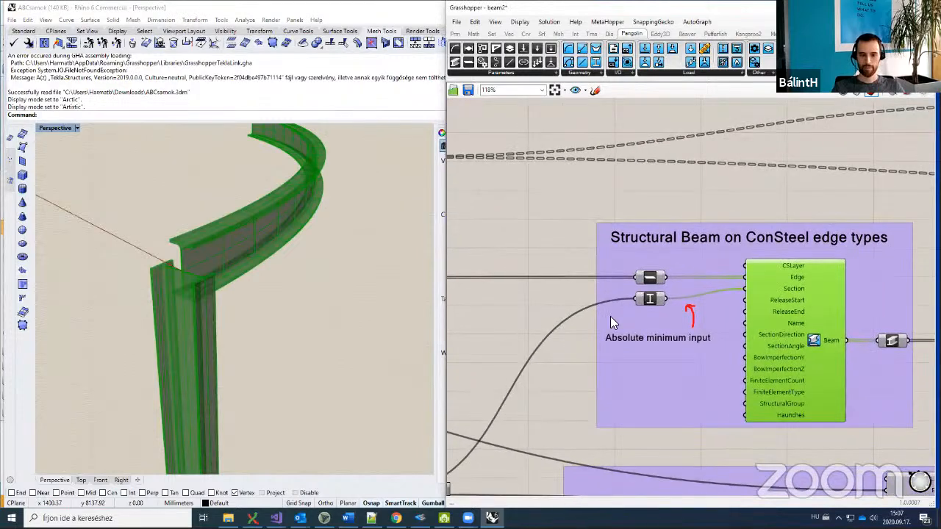
{"action": "right_click_drag", "start_coordinate": [743, 335], "coordinate": [617, 317]}
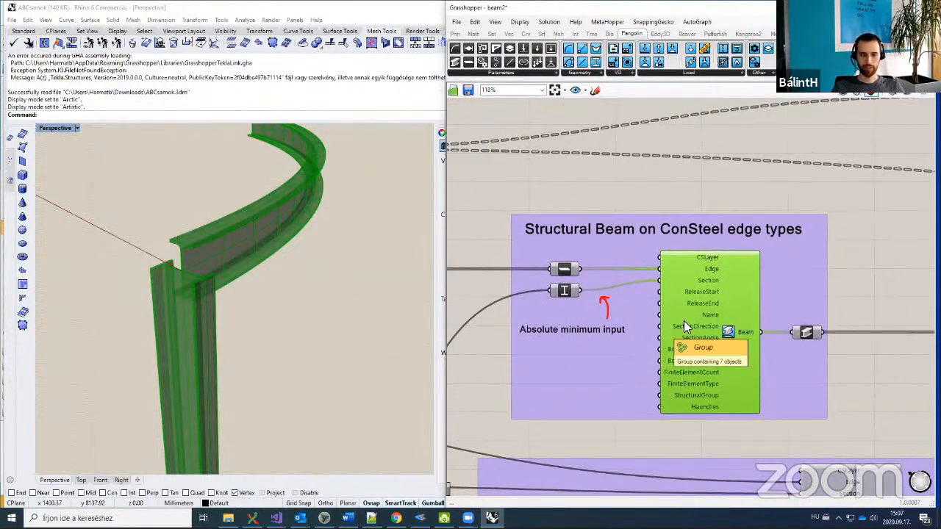
{"action": "mouse_move", "coordinate": [697, 318]}
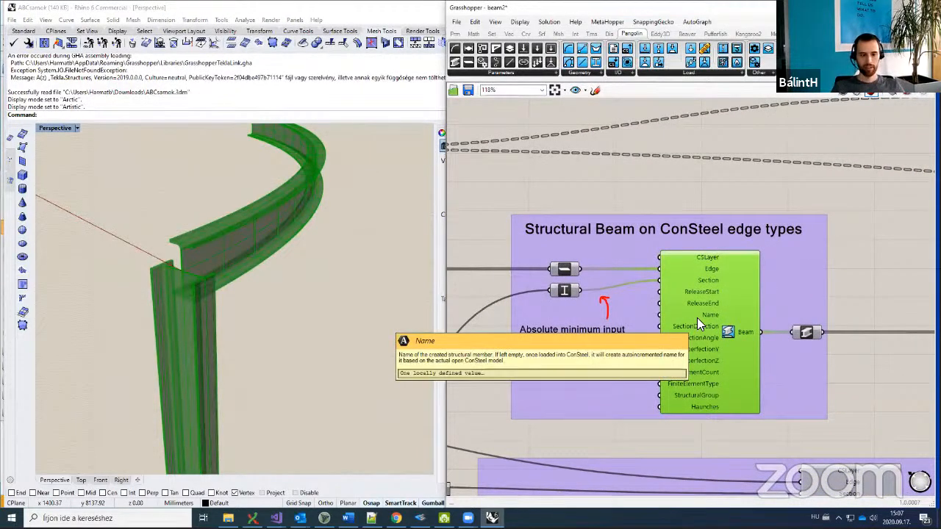
{"action": "right_click_drag", "start_coordinate": [701, 337], "coordinate": [674, 314]}
{"action": "mouse_move", "coordinate": [674, 315]}
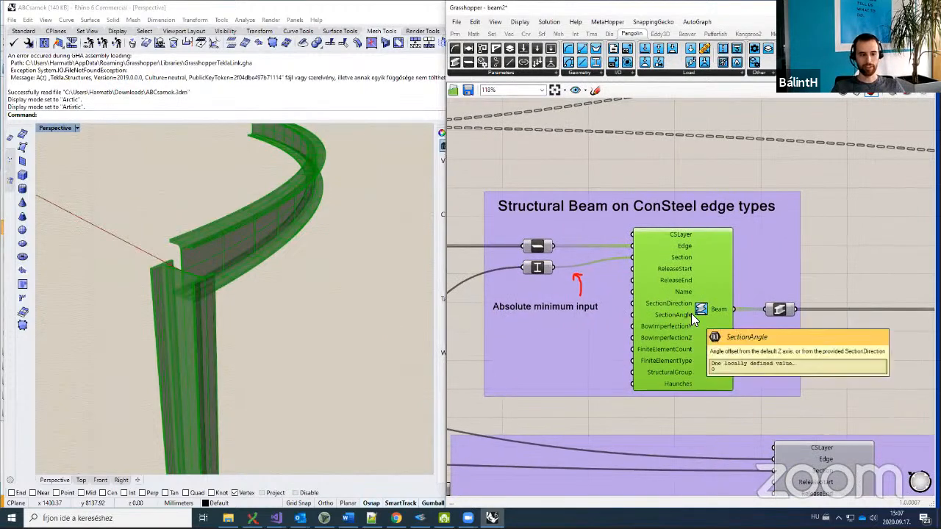
{"action": "right_click_drag", "start_coordinate": [676, 263], "coordinate": [684, 261]}
{"action": "mouse_move", "coordinate": [683, 262]}
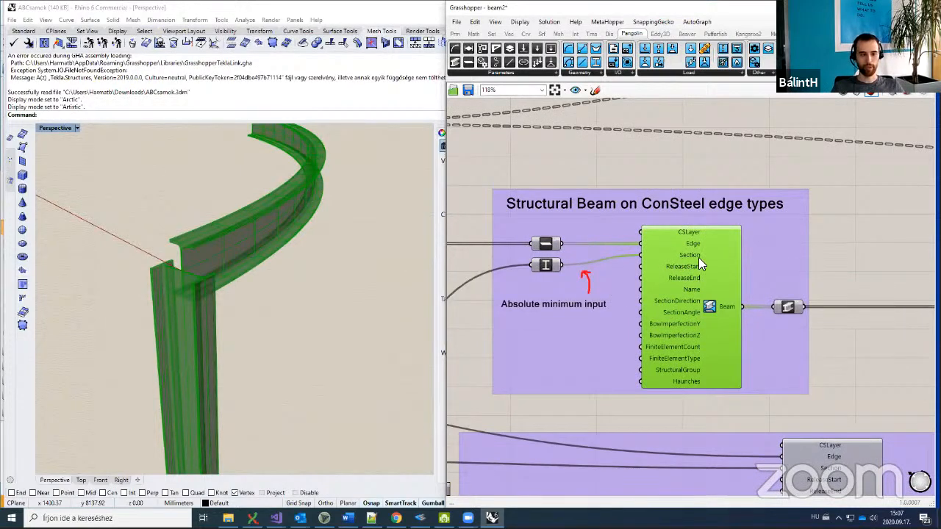
{"action": "mouse_move", "coordinate": [691, 325]}
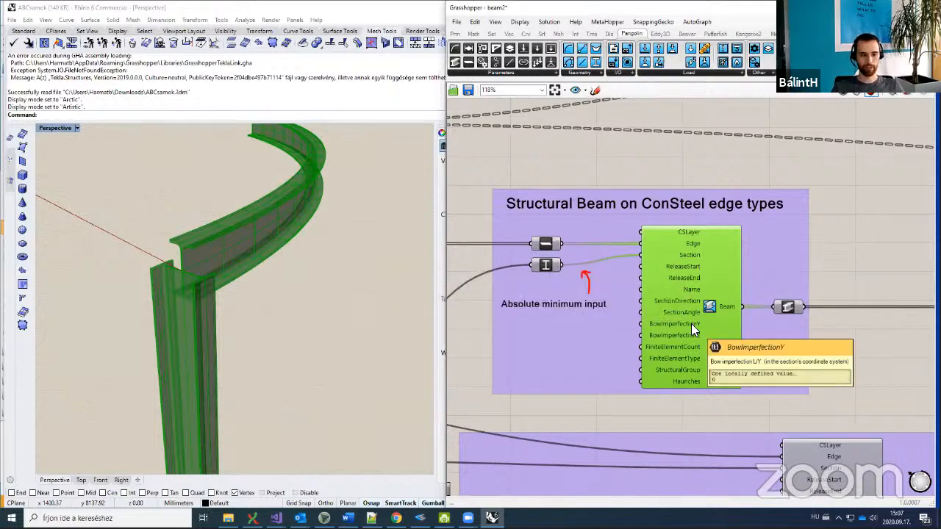
{"action": "left_click", "coordinate": [668, 406]}
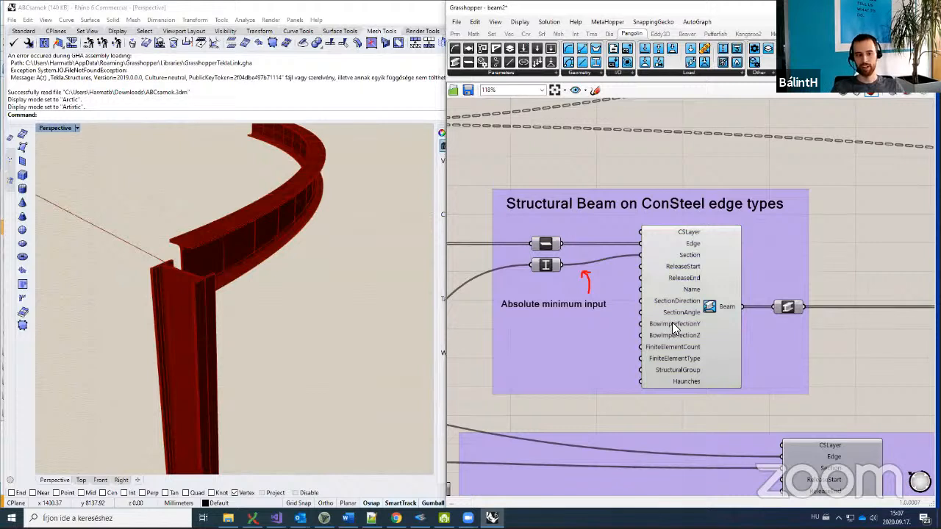
{"action": "mouse_move", "coordinate": [672, 322]}
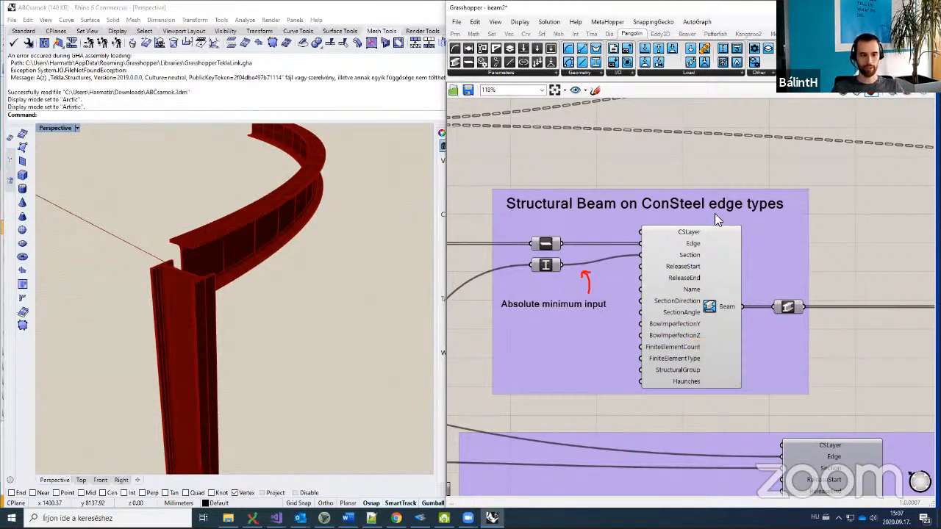
{"action": "scroll", "coordinate": [754, 222], "scroll_direction": "down", "scroll_amount": 4}
{"action": "right_click_drag", "start_coordinate": [724, 292], "coordinate": [668, 299]}
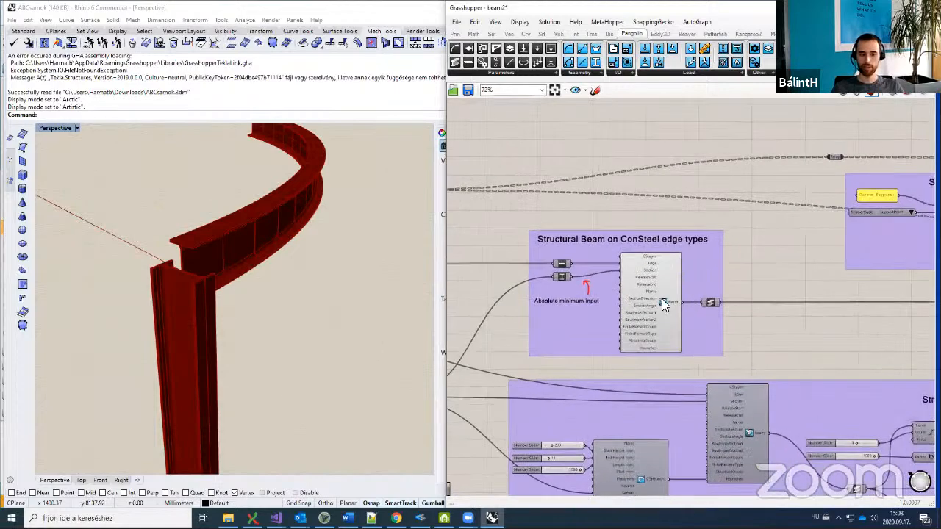
{"action": "scroll", "coordinate": [657, 301], "scroll_direction": "up", "scroll_amount": 2}
{"action": "scroll", "coordinate": [647, 378], "scroll_direction": "down", "scroll_amount": 3}
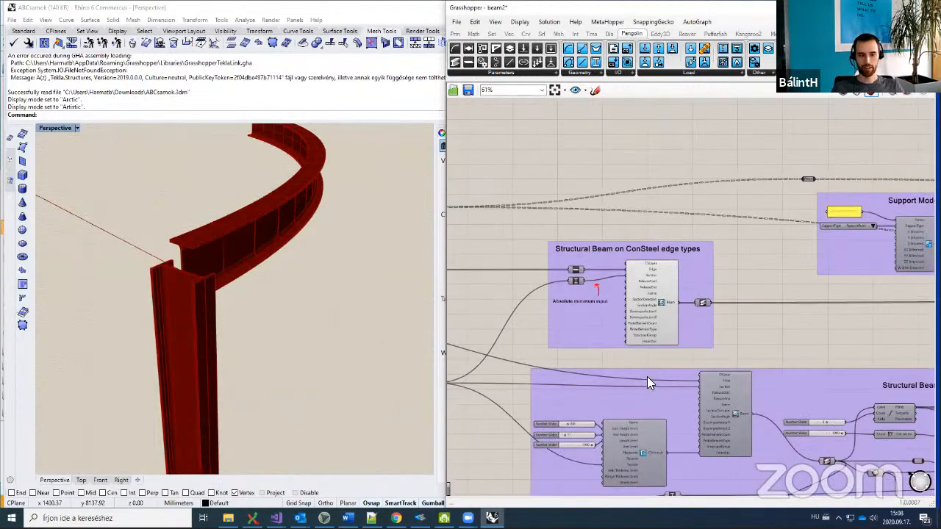
{"action": "right_click_drag", "start_coordinate": [647, 377], "coordinate": [590, 281]}
{"action": "scroll", "coordinate": [590, 281], "scroll_direction": "down", "scroll_amount": 2}
{"action": "right_click_drag", "start_coordinate": [676, 304], "coordinate": [588, 292]}
{"action": "right_click_drag", "start_coordinate": [767, 296], "coordinate": [751, 283]}
{"action": "scroll", "coordinate": [638, 296], "scroll_direction": "down", "scroll_amount": 2}
{"action": "scroll", "coordinate": [640, 297], "scroll_direction": "up", "scroll_amount": 4}
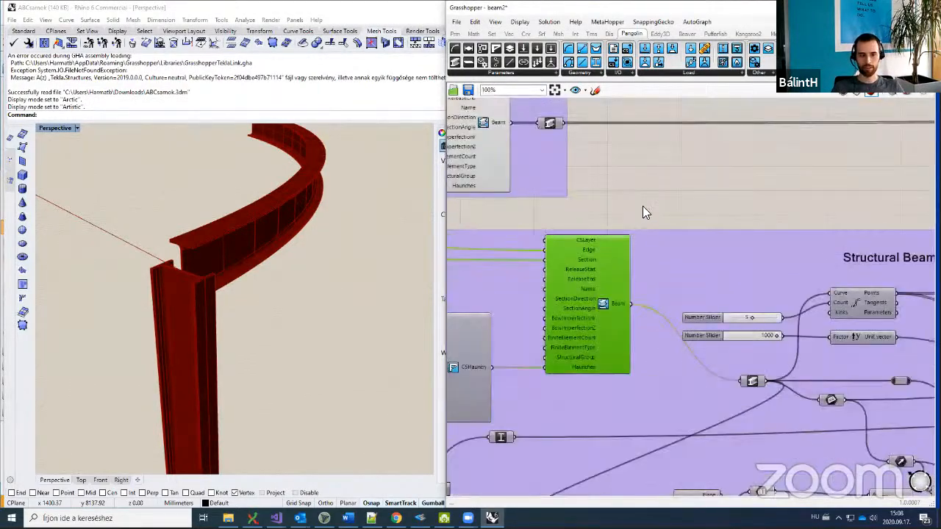
{"action": "middle_click", "coordinate": [632, 211]}
{"action": "left_click", "coordinate": [652, 190]}
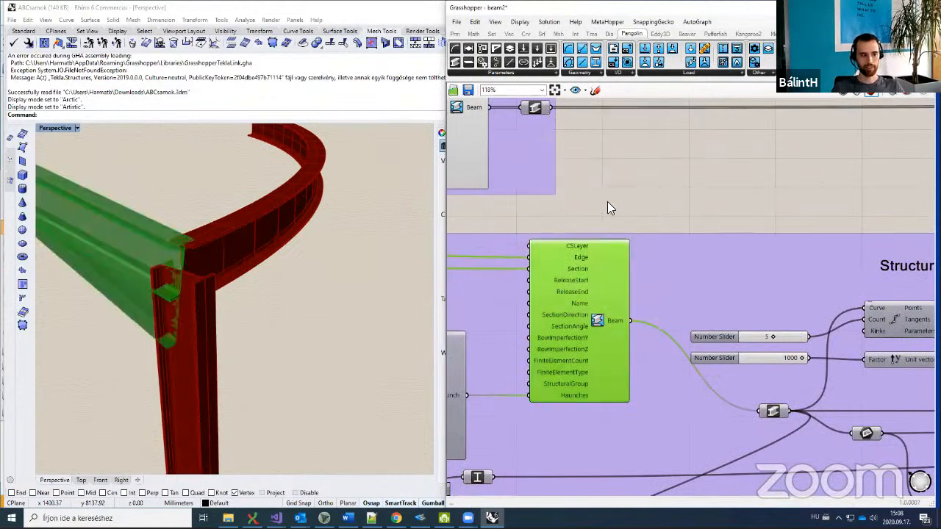
{"action": "right_click_drag", "start_coordinate": [191, 279], "coordinate": [210, 299]}
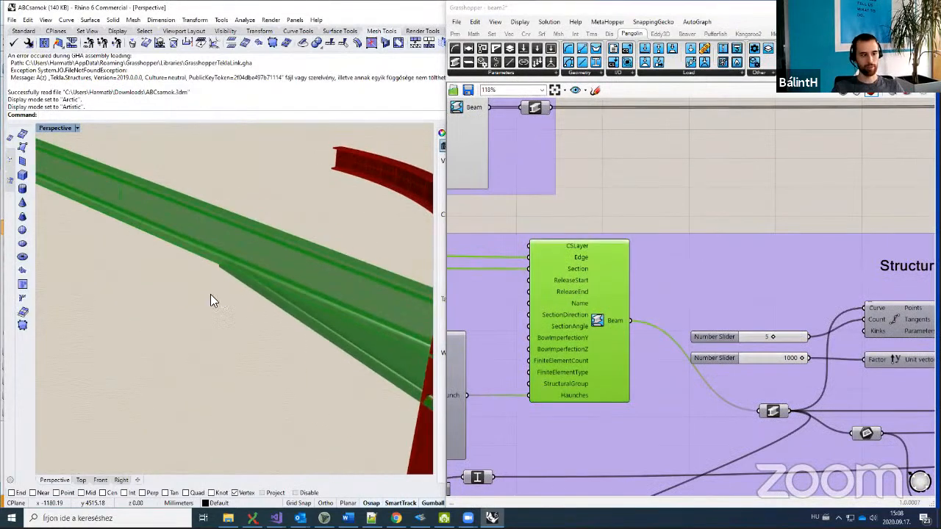
{"action": "left_click", "coordinate": [652, 210]}
{"action": "right_click_drag", "start_coordinate": [382, 307], "coordinate": [379, 307]}
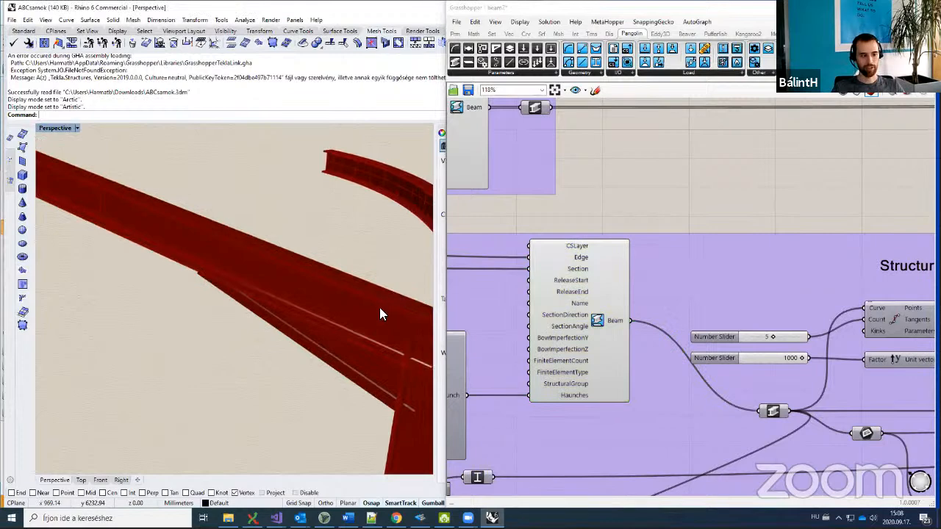
{"action": "right_click_drag", "start_coordinate": [643, 244], "coordinate": [729, 219]}
{"action": "scroll", "coordinate": [729, 219], "scroll_direction": "down", "scroll_amount": 2}
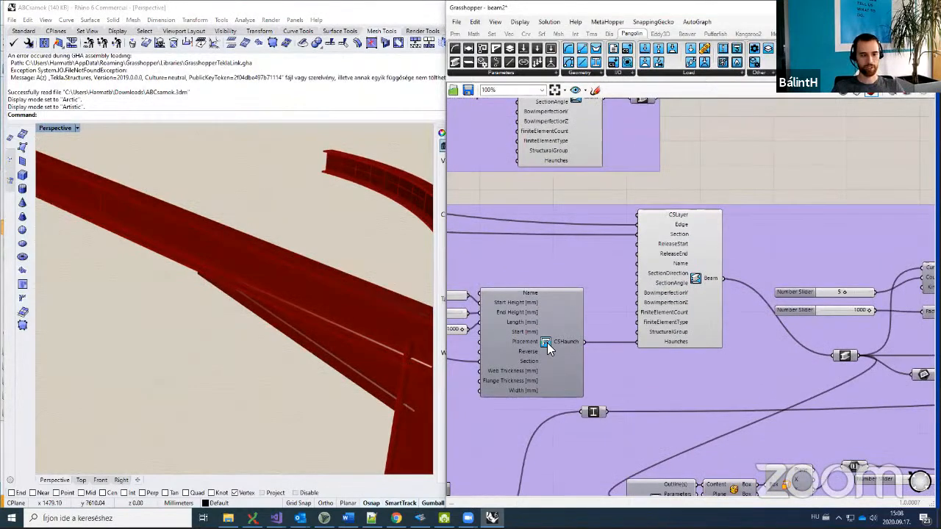
{"action": "left_click", "coordinate": [547, 343]}
{"action": "right_click_drag", "start_coordinate": [546, 342], "coordinate": [585, 314]}
{"action": "left_click_drag", "start_coordinate": [585, 315], "coordinate": [591, 315]}
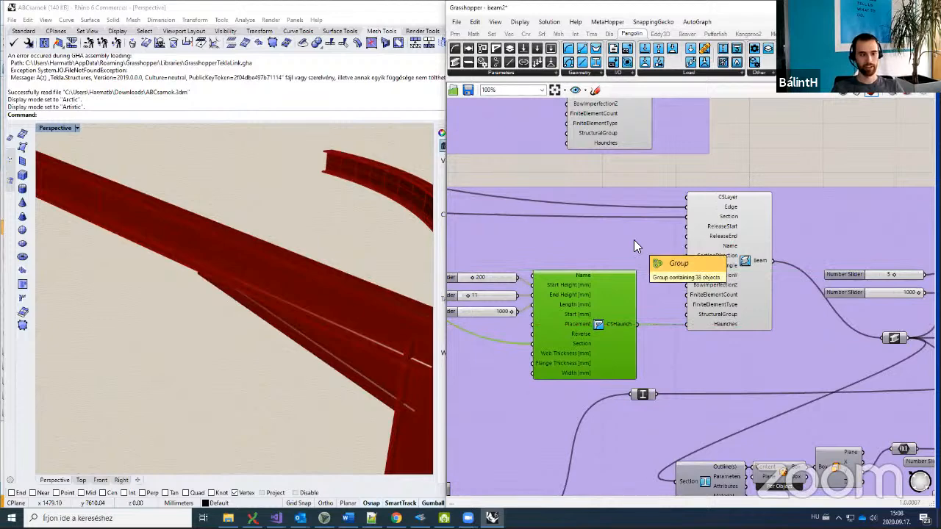
{"action": "left_click", "coordinate": [687, 169]}
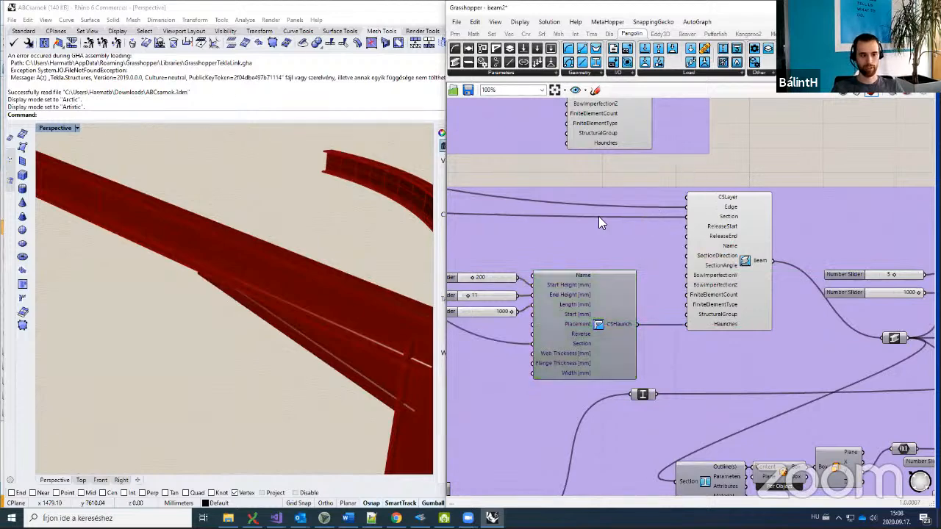
{"action": "scroll", "coordinate": [585, 236], "scroll_direction": "up", "scroll_amount": 3}
{"action": "right_click_drag", "start_coordinate": [593, 261], "coordinate": [615, 244]}
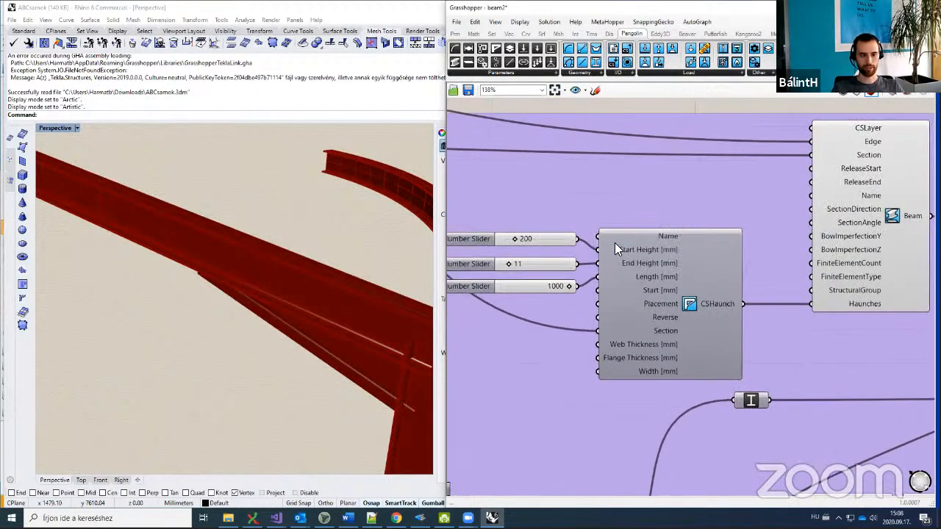
{"action": "left_click", "coordinate": [663, 333]}
{"action": "scroll", "coordinate": [757, 289], "scroll_direction": "down", "scroll_amount": 4}
{"action": "left_click", "coordinate": [653, 237]}
{"action": "right_click_drag", "start_coordinate": [653, 238], "coordinate": [554, 243]}
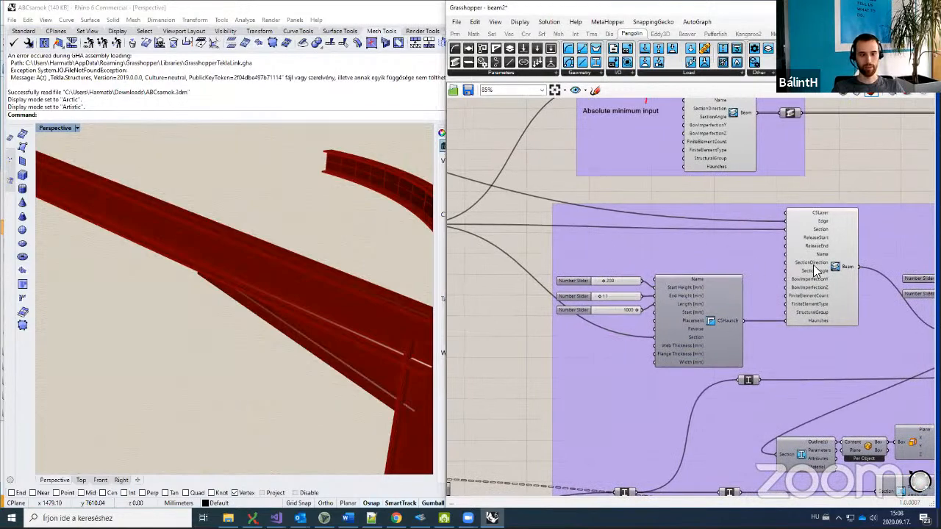
{"action": "scroll", "coordinate": [730, 358], "scroll_direction": "up", "scroll_amount": 4}
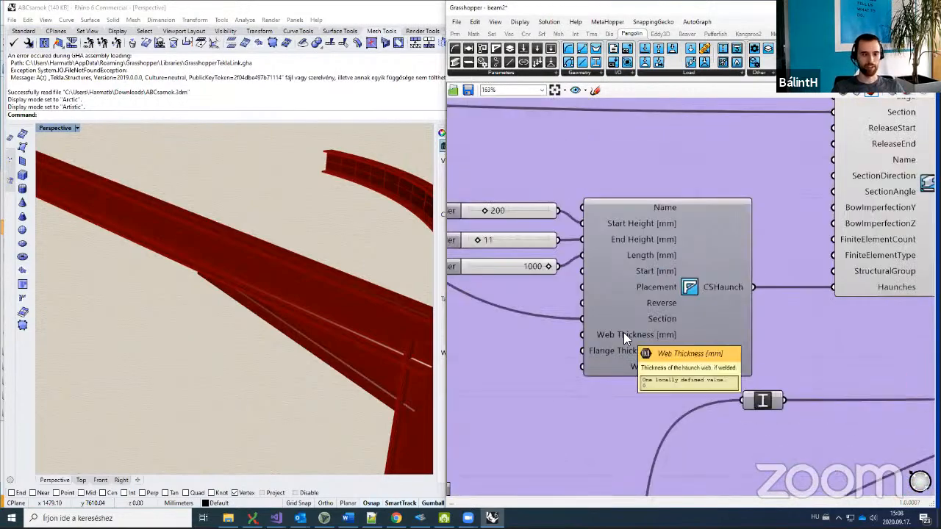
{"action": "scroll", "coordinate": [624, 334], "scroll_direction": "down", "scroll_amount": 5}
{"action": "right_click_drag", "start_coordinate": [829, 273], "coordinate": [628, 242]}
{"action": "right_click_drag", "start_coordinate": [711, 269], "coordinate": [587, 267]}
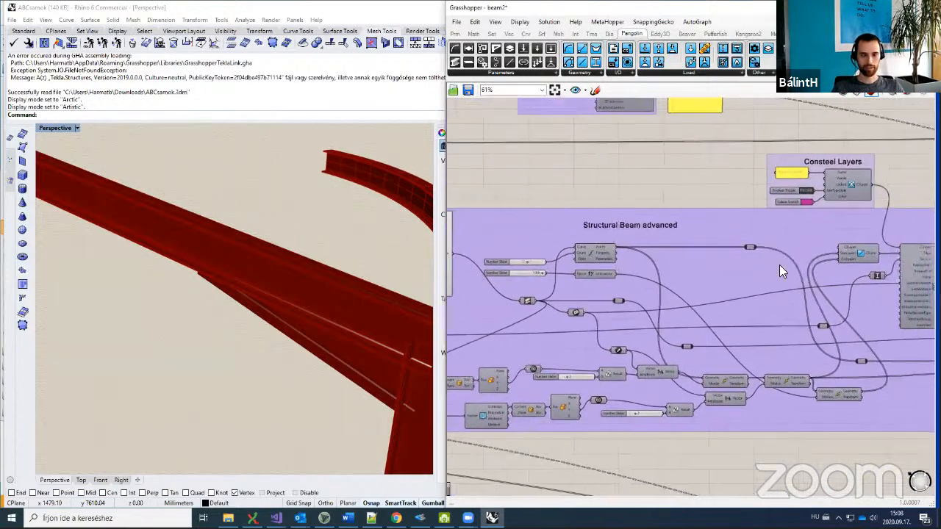
Step: Enable preview on the Beam component in the Consteel Layers group
{"action": "right_click_drag", "start_coordinate": [757, 266], "coordinate": [592, 272]}
{"action": "left_click", "coordinate": [790, 275]}
{"action": "scroll", "coordinate": [818, 232], "scroll_direction": "up", "scroll_amount": 2}
{"action": "middle_click", "coordinate": [818, 232]}
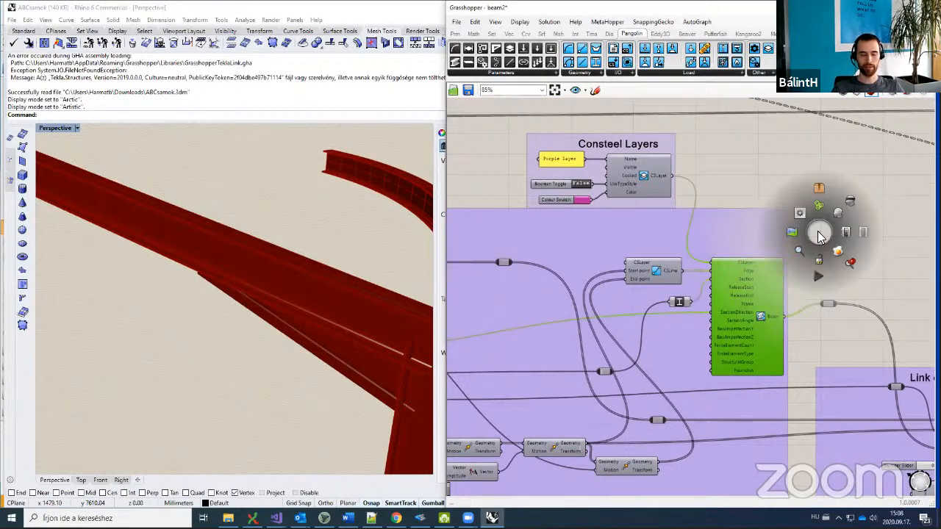
{"action": "left_click", "coordinate": [818, 205]}
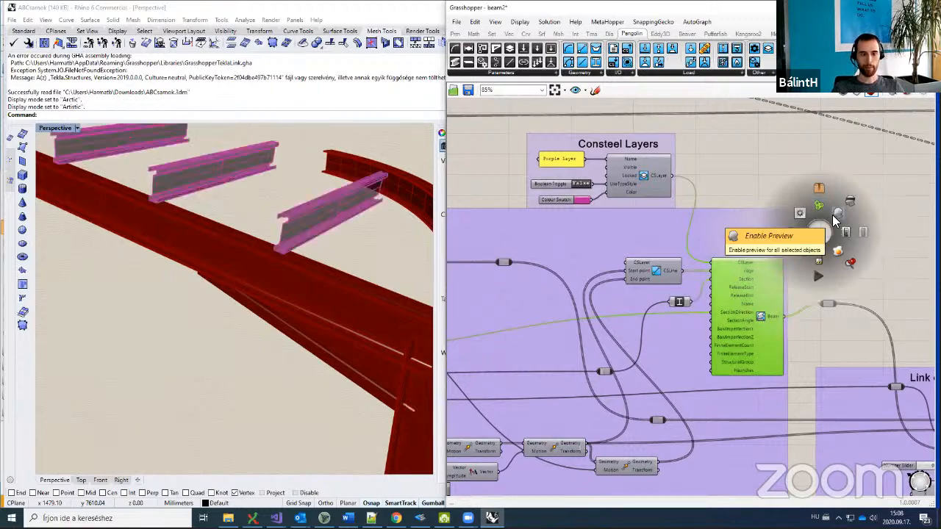
Step: Select the beam relay to highlight its geometry in Rhino
{"action": "right_click_drag", "start_coordinate": [684, 249], "coordinate": [775, 231]}
{"action": "scroll", "coordinate": [706, 275], "scroll_direction": "down", "scroll_amount": 2}
{"action": "right_click_drag", "start_coordinate": [630, 289], "coordinate": [780, 298]}
{"action": "scroll", "coordinate": [621, 298], "scroll_direction": "up", "scroll_amount": 2}
{"action": "scroll", "coordinate": [620, 299], "scroll_direction": "up", "scroll_amount": 2}
{"action": "left_click", "coordinate": [690, 300]}
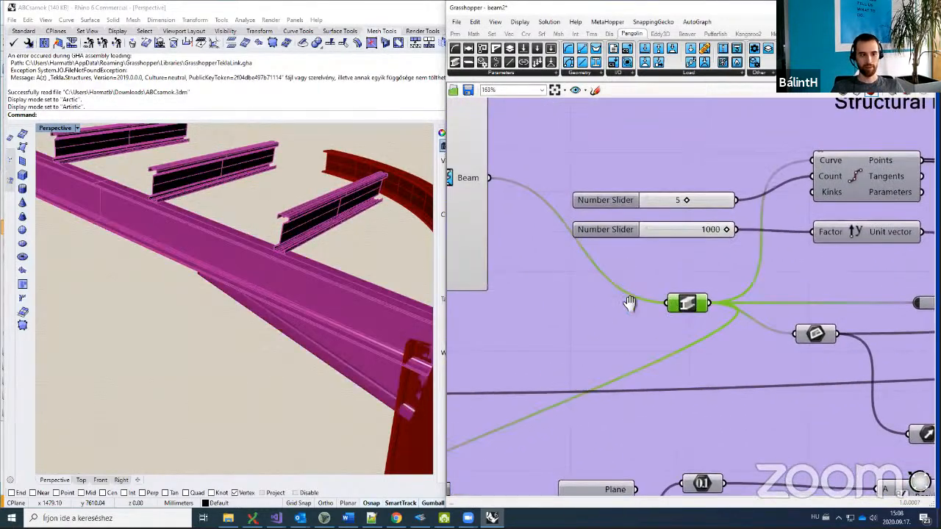
Step: Select the Plane parameter, then return to the Consteel Layers area
{"action": "right_click_drag", "start_coordinate": [626, 294], "coordinate": [662, 367]}
{"action": "scroll", "coordinate": [641, 316], "scroll_direction": "down", "scroll_amount": 2}
{"action": "right_click_drag", "start_coordinate": [753, 351], "coordinate": [592, 326]}
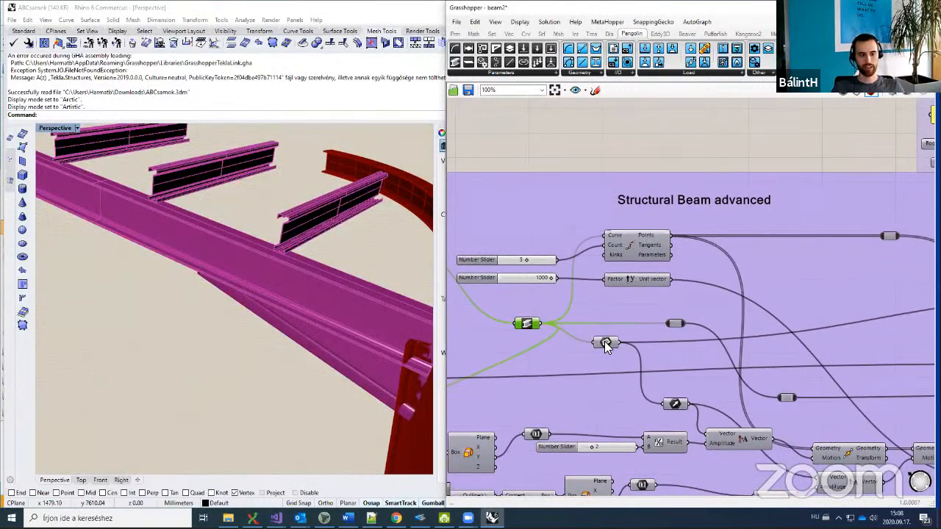
{"action": "mouse_move", "coordinate": [604, 340]}
{"action": "left_click", "coordinate": [606, 342]}
{"action": "scroll", "coordinate": [606, 342], "scroll_direction": "down", "scroll_amount": 4}
{"action": "right_click_drag", "start_coordinate": [864, 343], "coordinate": [698, 321]}
{"action": "scroll", "coordinate": [698, 321], "scroll_direction": "up", "scroll_amount": 2}
{"action": "scroll", "coordinate": [700, 323], "scroll_direction": "up", "scroll_amount": 5}
{"action": "mouse_move", "coordinate": [699, 313]}
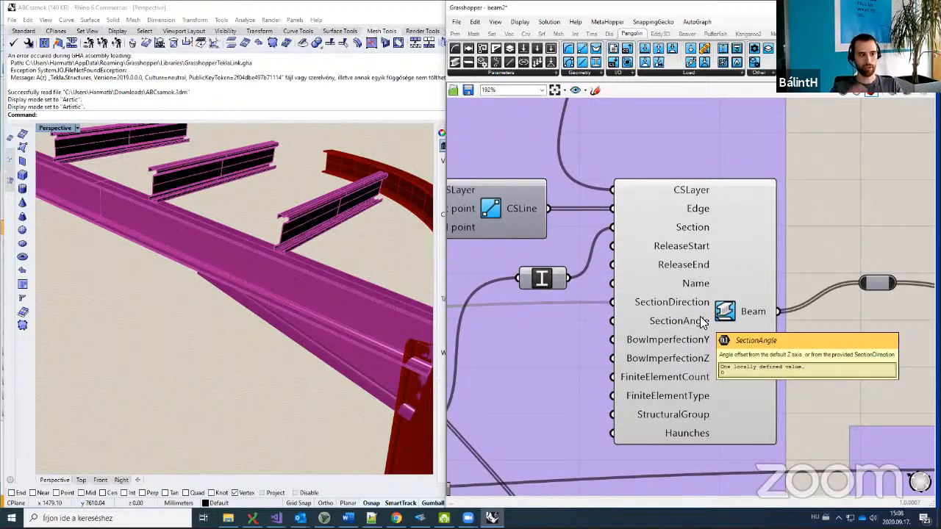
Step: Orbit the Rhino Perspective view to inspect the pink beams at the curved corner
{"action": "right_click_drag", "start_coordinate": [294, 342], "coordinate": [288, 348]}
{"action": "scroll", "coordinate": [801, 243], "scroll_direction": "down", "scroll_amount": 4}
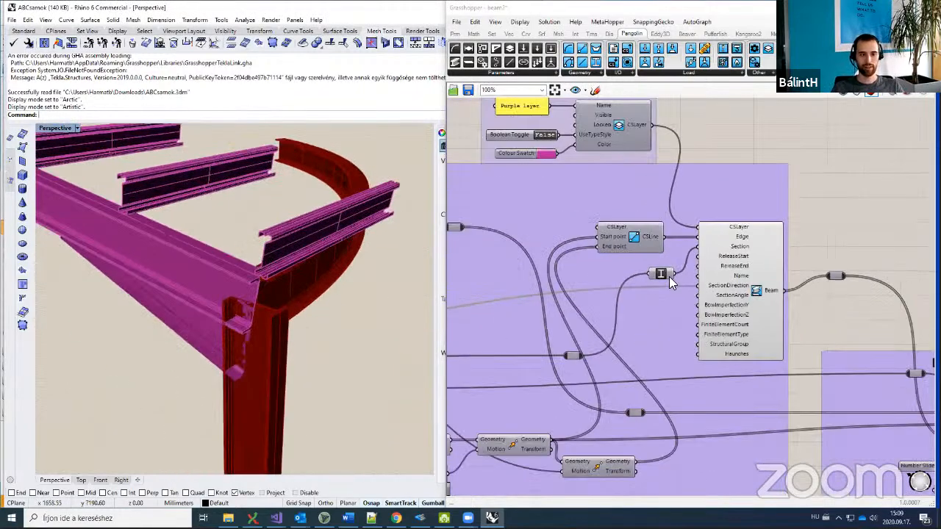
{"action": "scroll", "coordinate": [680, 270], "scroll_direction": "down", "scroll_amount": 2}
{"action": "scroll", "coordinate": [787, 257], "scroll_direction": "down", "scroll_amount": 3}
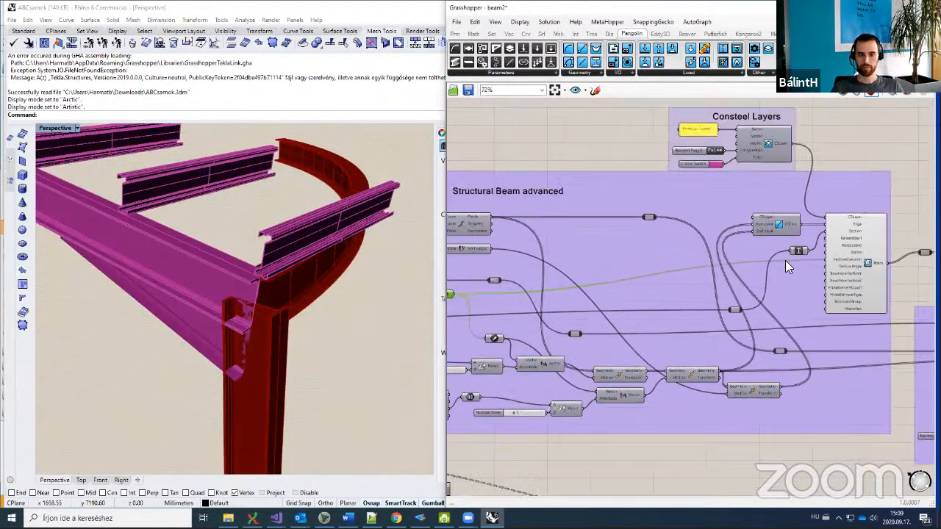
{"action": "scroll", "coordinate": [799, 257], "scroll_direction": "up", "scroll_amount": 4}
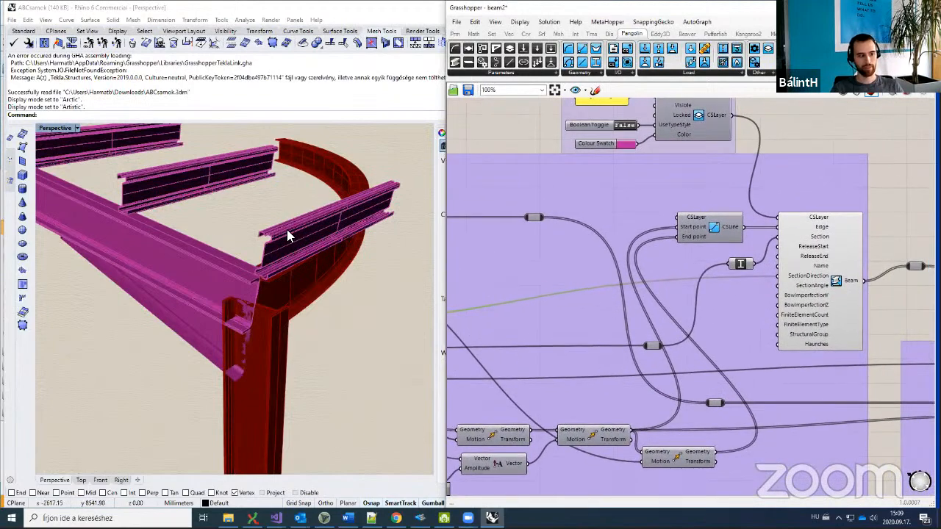
{"action": "right_click_drag", "start_coordinate": [264, 257], "coordinate": [276, 266]}
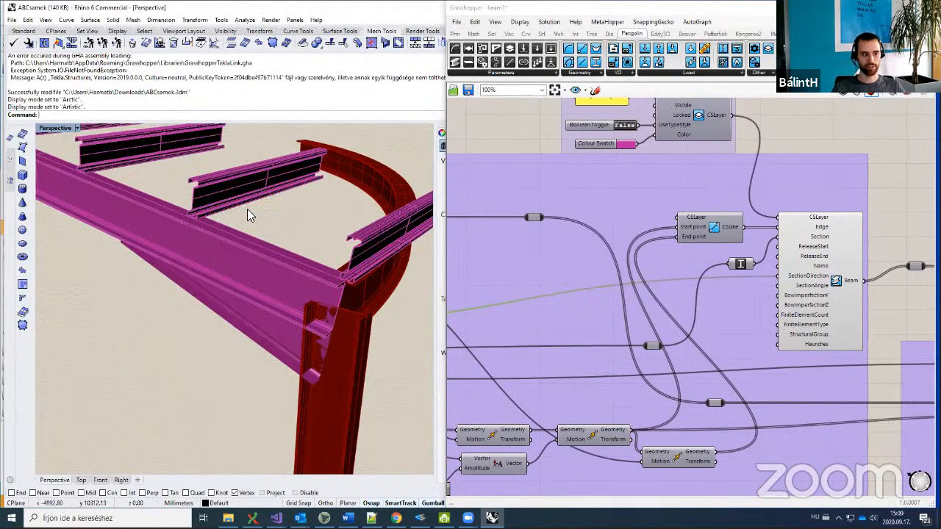
{"action": "scroll", "coordinate": [769, 131], "scroll_direction": "down", "scroll_amount": 6}
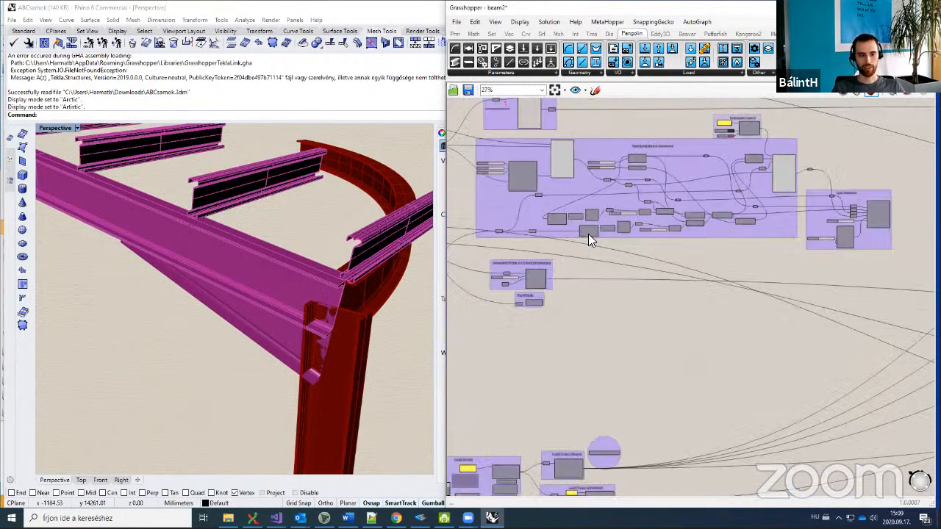
Step: Enable preview on the simple Section Macro to show the HotRolled-IorH section
{"action": "scroll", "coordinate": [620, 320], "scroll_direction": "up", "scroll_amount": 5}
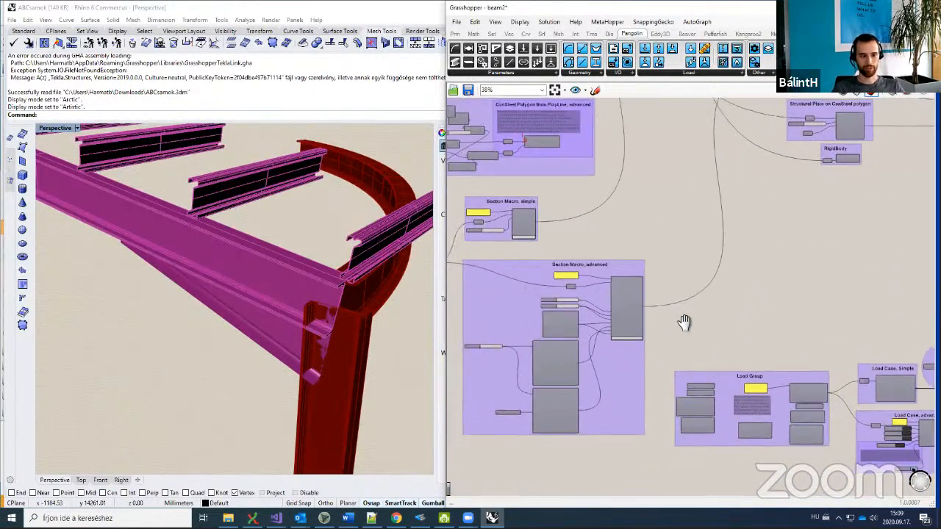
{"action": "scroll", "coordinate": [733, 323], "scroll_direction": "up", "scroll_amount": 3}
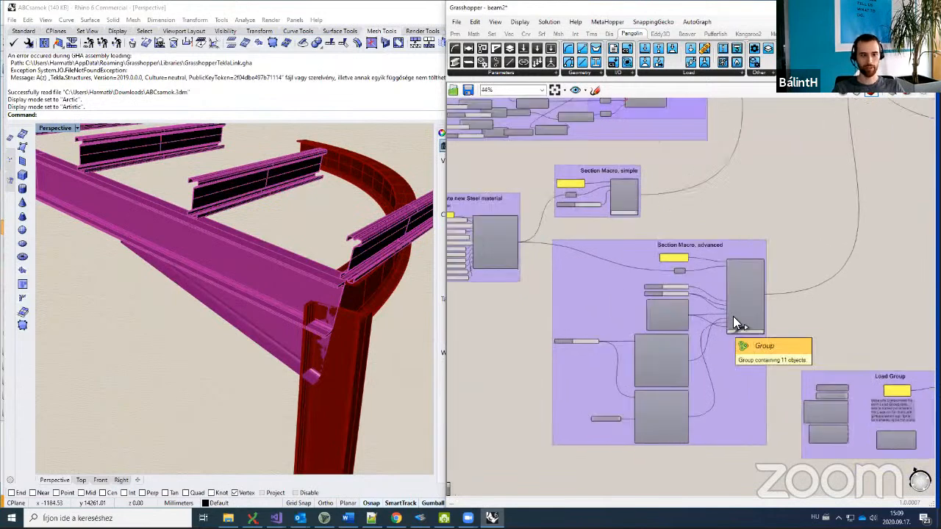
{"action": "right_click_drag", "start_coordinate": [553, 218], "coordinate": [554, 253]}
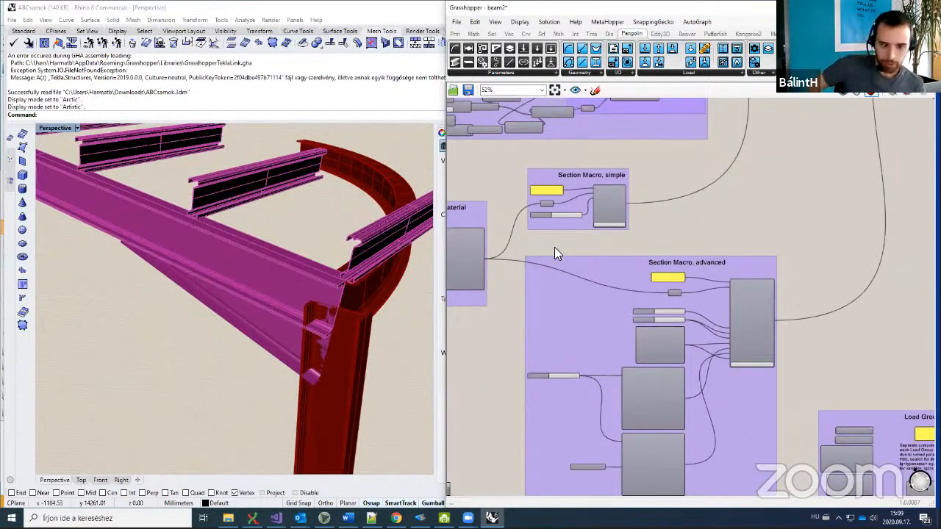
{"action": "scroll", "coordinate": [594, 203], "scroll_direction": "up", "scroll_amount": 3}
{"action": "scroll", "coordinate": [594, 203], "scroll_direction": "up", "scroll_amount": 5}
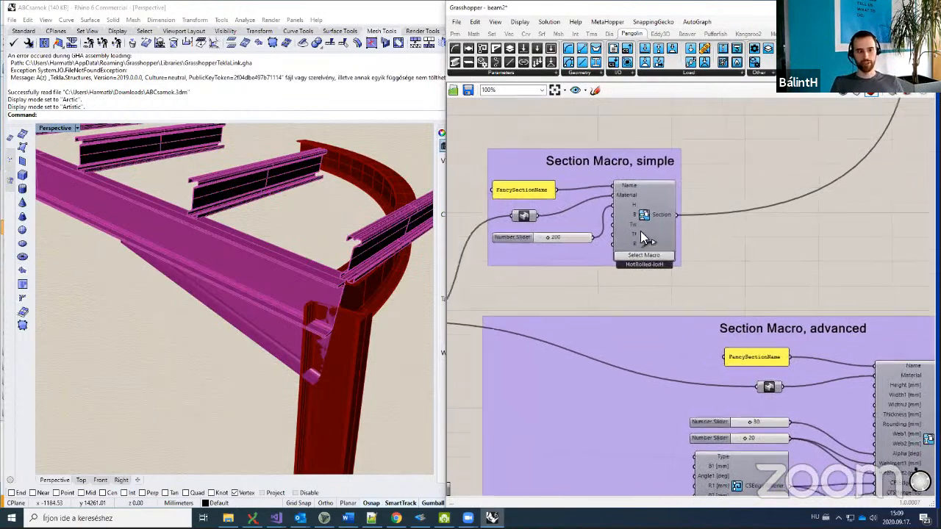
{"action": "left_click", "coordinate": [745, 224]}
{"action": "middle_click", "coordinate": [800, 250]}
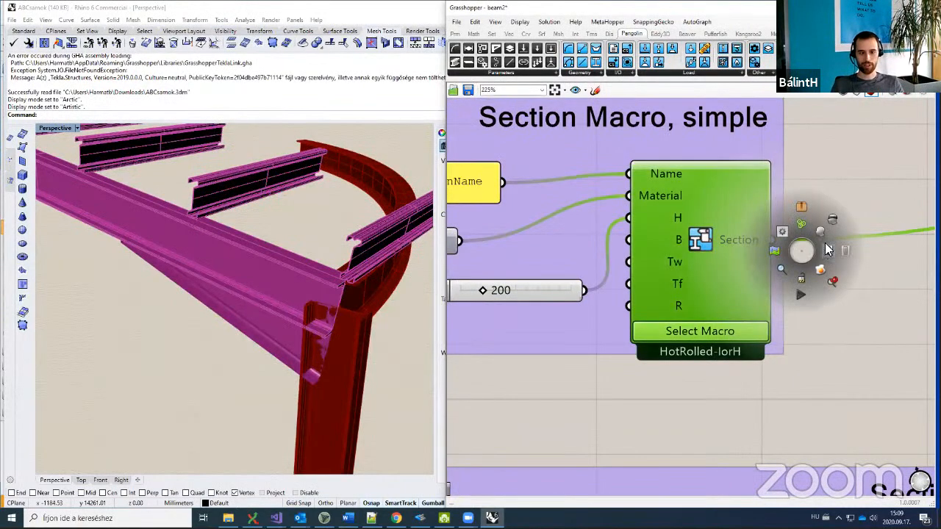
{"action": "middle_click", "coordinate": [822, 208]}
{"action": "left_click", "coordinate": [846, 239]}
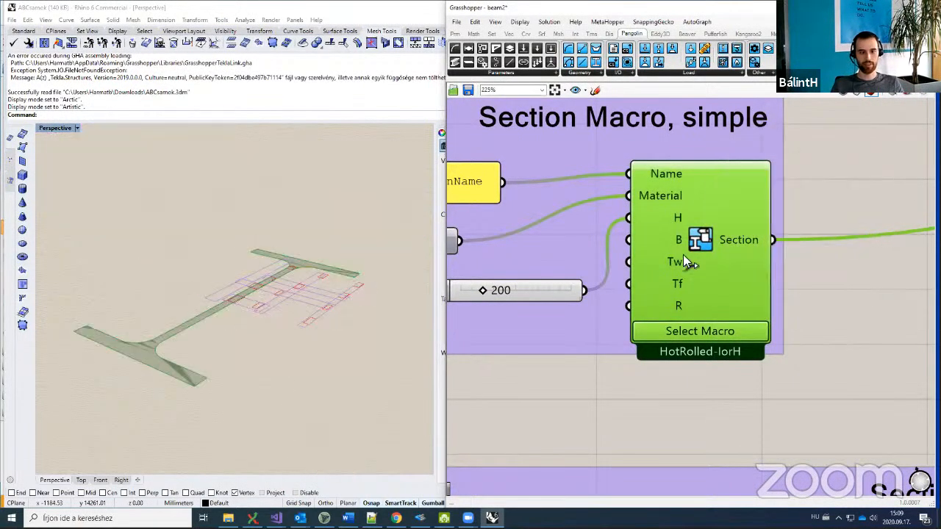
Step: Disable the simple section preview and select the Section Macro, advanced component
{"action": "scroll", "coordinate": [690, 288], "scroll_direction": "down", "scroll_amount": 3}
{"action": "scroll", "coordinate": [690, 288], "scroll_direction": "down", "scroll_amount": 3}
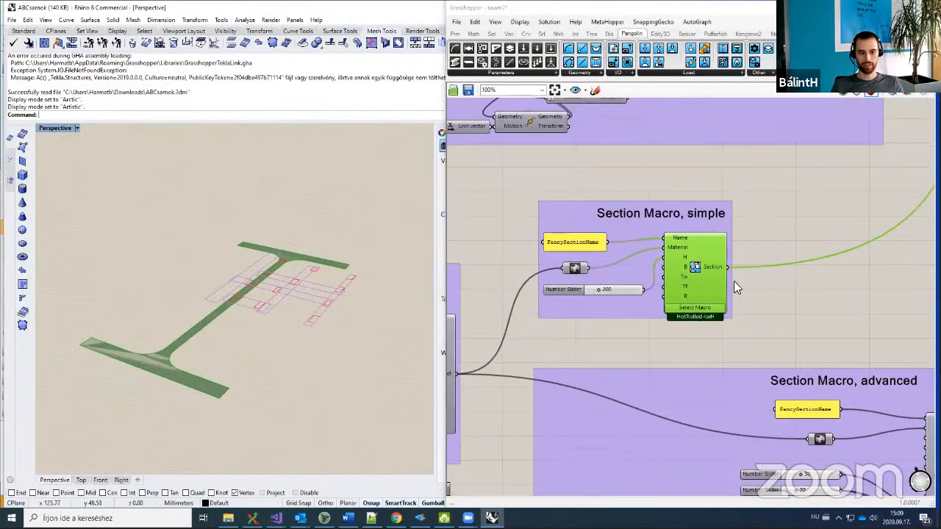
{"action": "middle_click", "coordinate": [745, 263]}
{"action": "left_click", "coordinate": [773, 293]}
{"action": "scroll", "coordinate": [779, 309], "scroll_direction": "down", "scroll_amount": 2}
{"action": "scroll", "coordinate": [770, 321], "scroll_direction": "down", "scroll_amount": 1}
{"action": "right_click_drag", "start_coordinate": [684, 257], "coordinate": [592, 167]}
{"action": "right_click_drag", "start_coordinate": [771, 262], "coordinate": [740, 231]}
{"action": "left_click", "coordinate": [739, 230]}
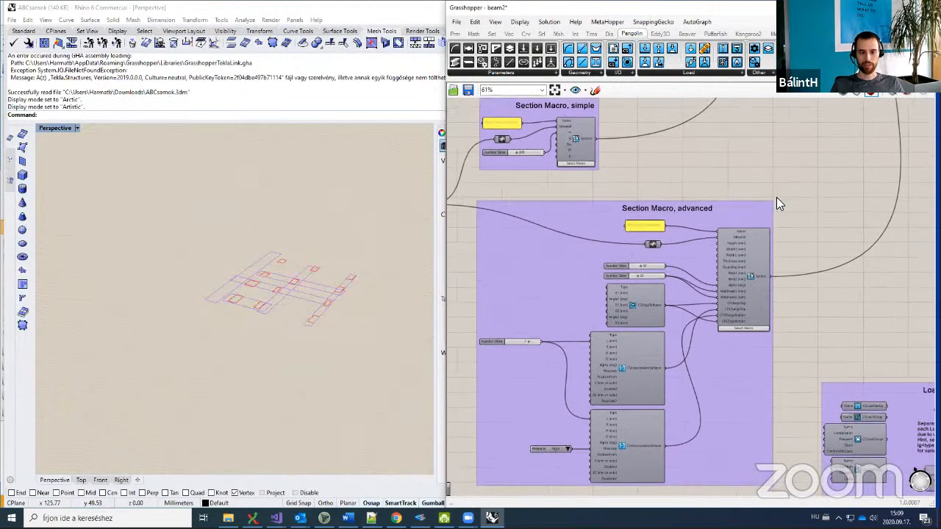
Step: Enable preview on the advanced Section Macro to show the ColdZeta section
{"action": "middle_click", "coordinate": [776, 197]}
{"action": "left_click", "coordinate": [798, 177]}
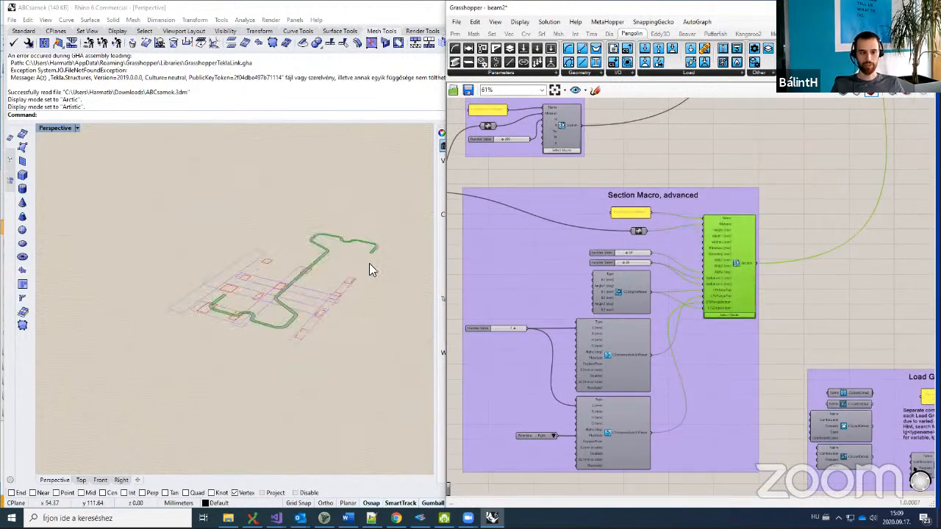
{"action": "left_click", "coordinate": [792, 289]}
{"action": "scroll", "coordinate": [741, 293], "scroll_direction": "up", "scroll_amount": 3}
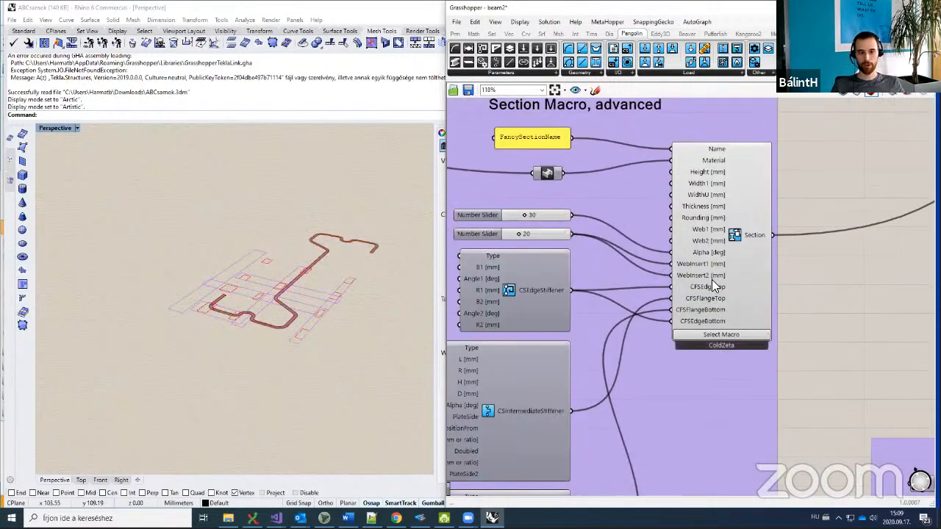
{"action": "right_click_drag", "start_coordinate": [702, 286], "coordinate": [720, 260]}
{"action": "scroll", "coordinate": [720, 260], "scroll_direction": "up", "scroll_amount": 1}
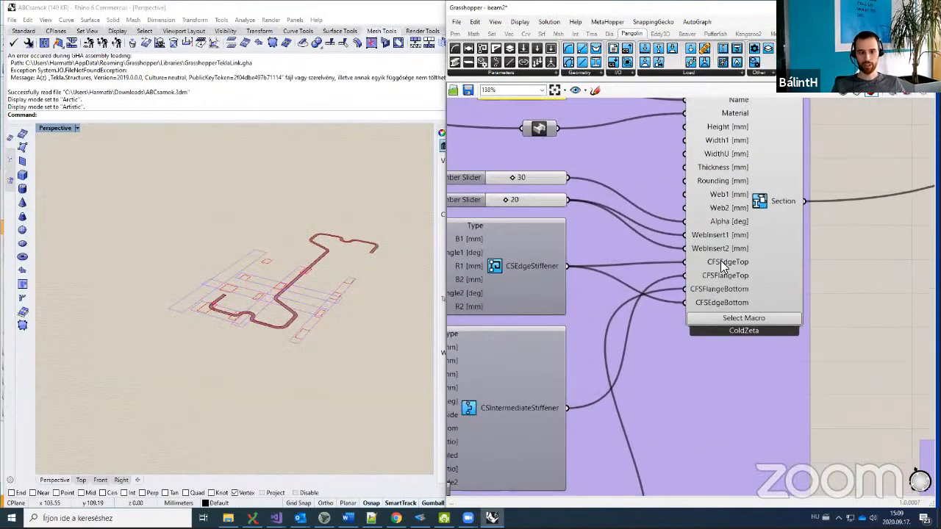
{"action": "scroll", "coordinate": [720, 261], "scroll_direction": "down", "scroll_amount": 1}
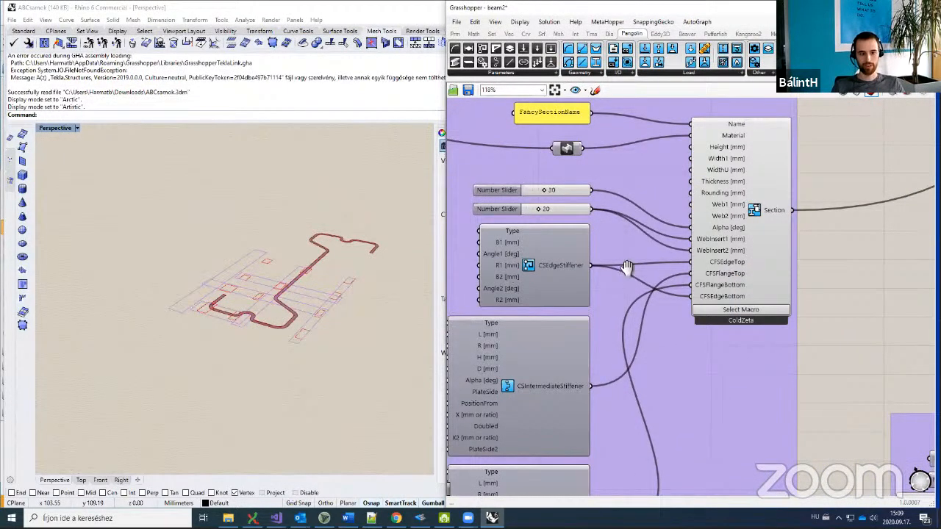
Step: Inspect the CSIntermediateStiffener inputs feeding the advanced section macro
{"action": "right_click_drag", "start_coordinate": [571, 265], "coordinate": [607, 286]}
{"action": "right_click_drag", "start_coordinate": [741, 280], "coordinate": [804, 269]}
{"action": "scroll", "coordinate": [804, 269], "scroll_direction": "up", "scroll_amount": 1}
{"action": "scroll", "coordinate": [804, 269], "scroll_direction": "down", "scroll_amount": 1}
{"action": "right_click_drag", "start_coordinate": [588, 383], "coordinate": [747, 346]}
{"action": "scroll", "coordinate": [747, 345], "scroll_direction": "up", "scroll_amount": 2}
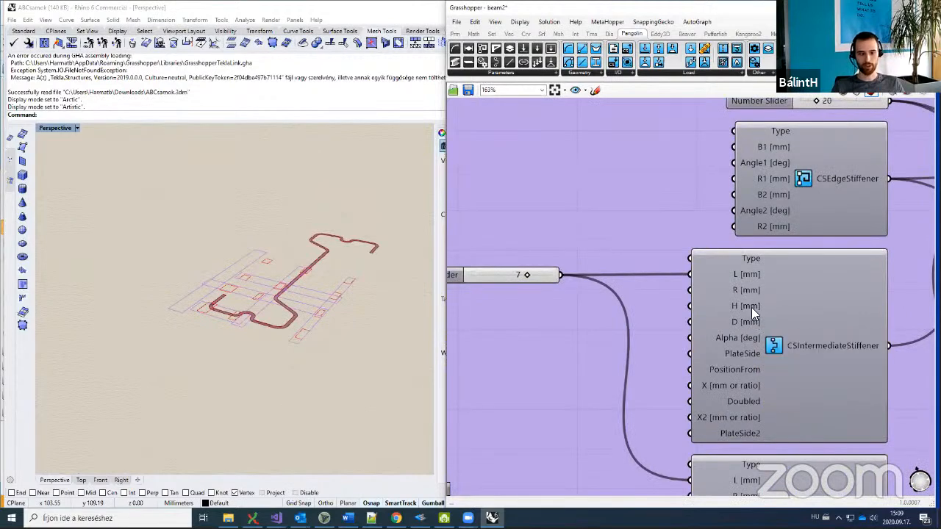
{"action": "scroll", "coordinate": [752, 308], "scroll_direction": "down", "scroll_amount": 4}
{"action": "right_click_drag", "start_coordinate": [845, 228], "coordinate": [594, 228]}
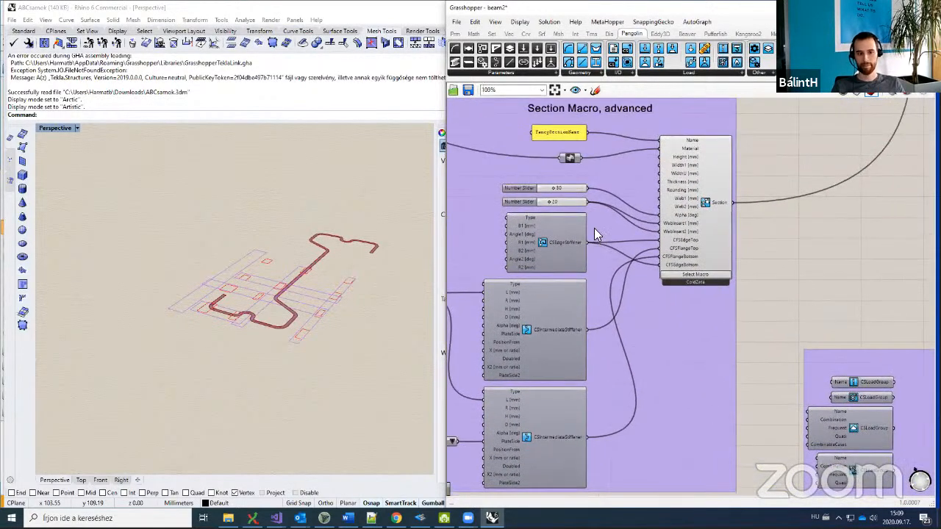
{"action": "scroll", "coordinate": [596, 234], "scroll_direction": "up", "scroll_amount": 3}
Step: Review the CSEdgeStiffener edge inputs, then turn off the advanced section preview
{"action": "left_click_drag", "start_coordinate": [584, 385], "coordinate": [708, 256]}
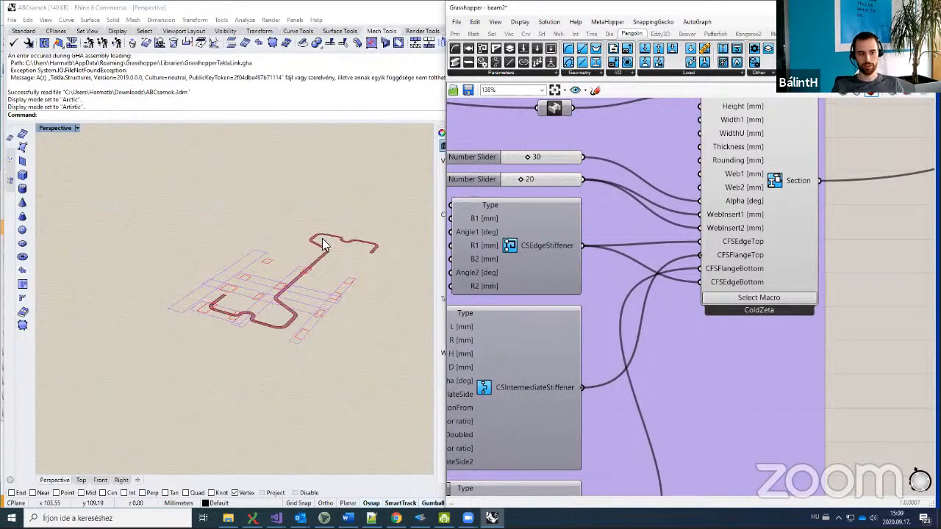
{"action": "scroll", "coordinate": [344, 244], "scroll_direction": "down", "scroll_amount": 10}
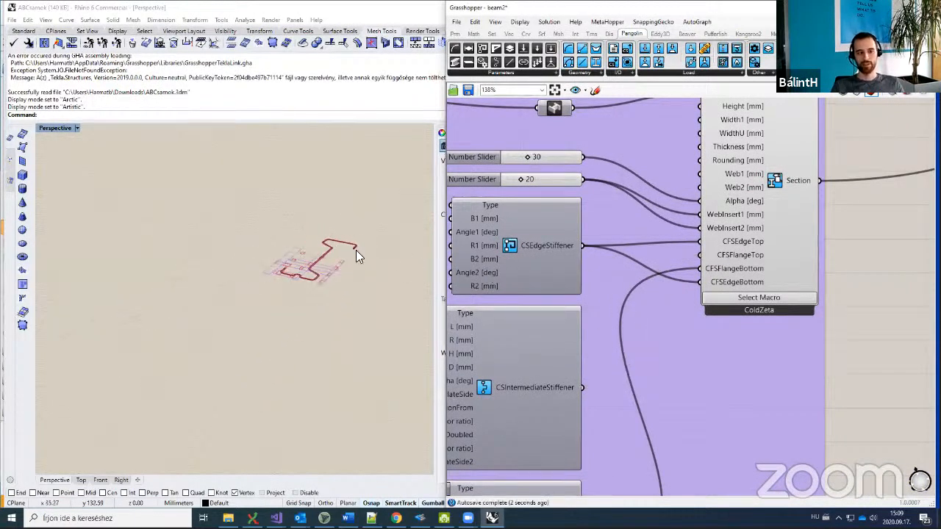
{"action": "scroll", "coordinate": [801, 219], "scroll_direction": "down", "scroll_amount": 5}
{"action": "right_click_drag", "start_coordinate": [801, 220], "coordinate": [563, 393]}
{"action": "left_click", "coordinate": [603, 344]}
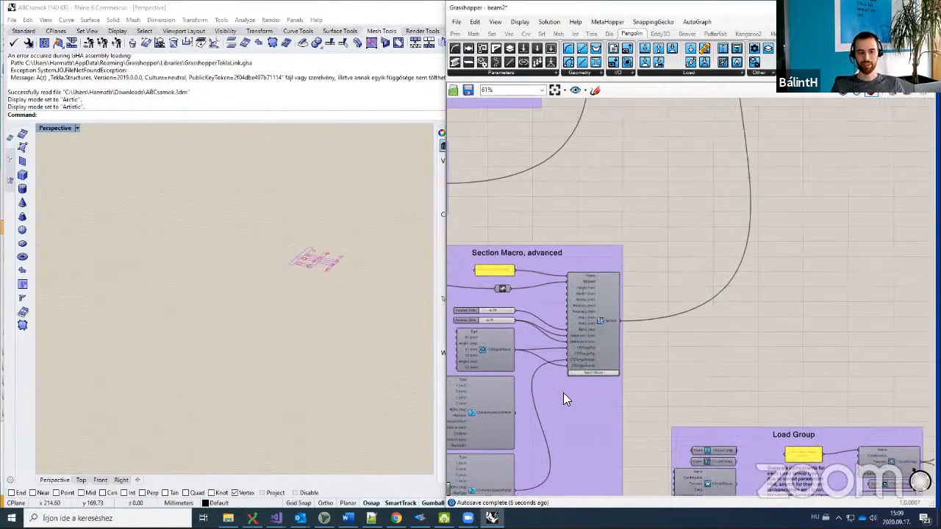
{"action": "scroll", "coordinate": [563, 393], "scroll_direction": "down", "scroll_amount": 5}
{"action": "right_click_drag", "start_coordinate": [709, 275], "coordinate": [587, 319]}
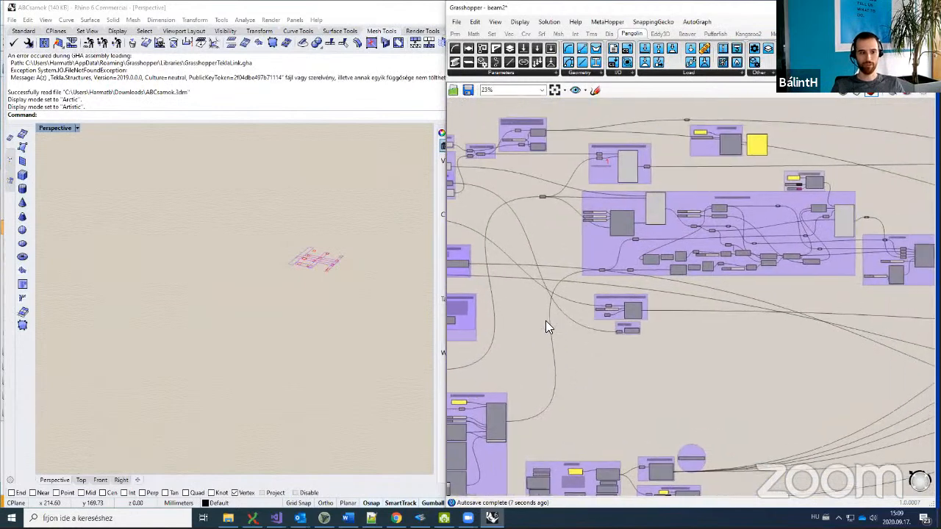
Step: Zoom Selected onto the roof beams in Rhino and orbit around them
{"action": "middle_click", "coordinate": [652, 406]}
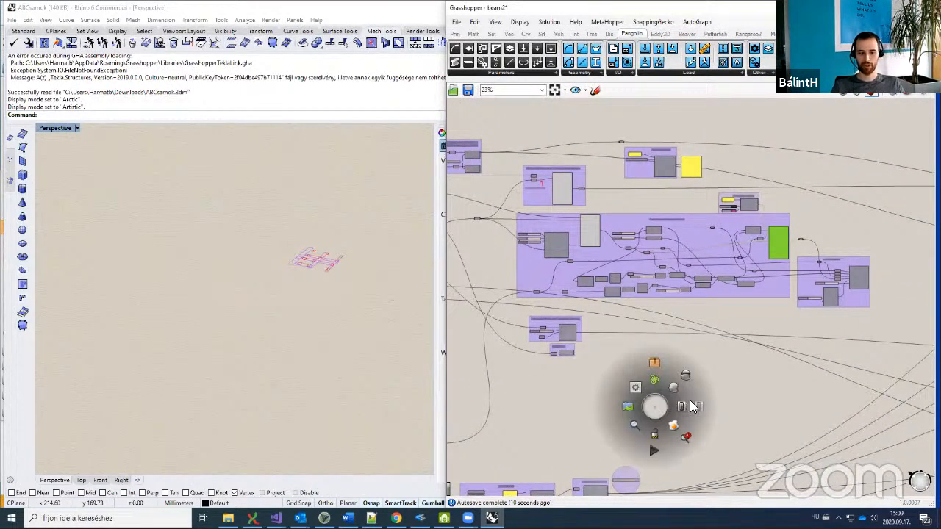
{"action": "left_click", "coordinate": [690, 433]}
{"action": "mouse_move", "coordinate": [306, 347]}
{"action": "right_mouse_down"}
{"action": "mouse_move", "coordinate": [317, 377]}
{"action": "mouse_move", "coordinate": [284, 359]}
{"action": "mouse_move", "coordinate": [310, 361]}
{"action": "right_mouse_up"}
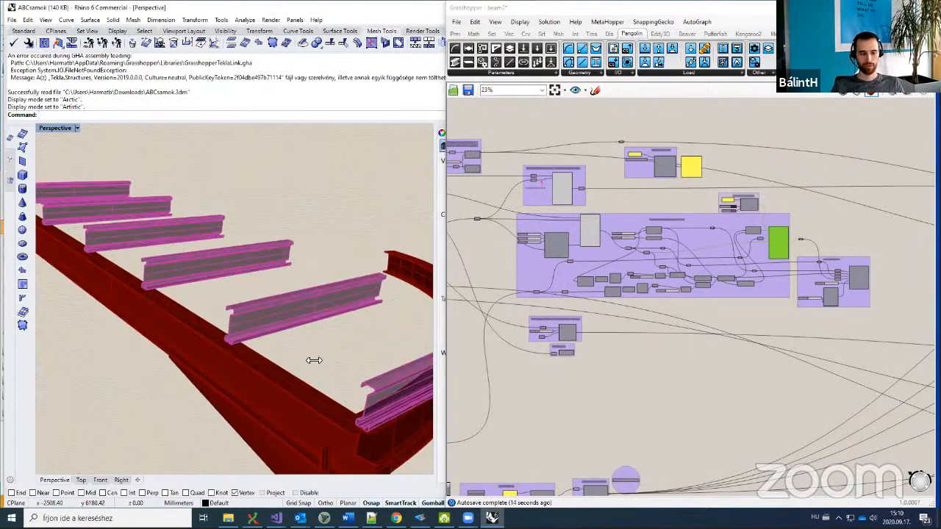
{"action": "left_click", "coordinate": [720, 269]}
{"action": "scroll", "coordinate": [776, 259], "scroll_direction": "up", "scroll_amount": 3}
Step: Bring the Consteel Layers group into view and orbit the Perspective view slightly
{"action": "right_click_drag", "start_coordinate": [773, 252], "coordinate": [695, 285]}
{"action": "scroll", "coordinate": [688, 240], "scroll_direction": "up", "scroll_amount": 2}
{"action": "right_click_drag", "start_coordinate": [682, 194], "coordinate": [616, 247]}
{"action": "scroll", "coordinate": [609, 235], "scroll_direction": "up", "scroll_amount": 2}
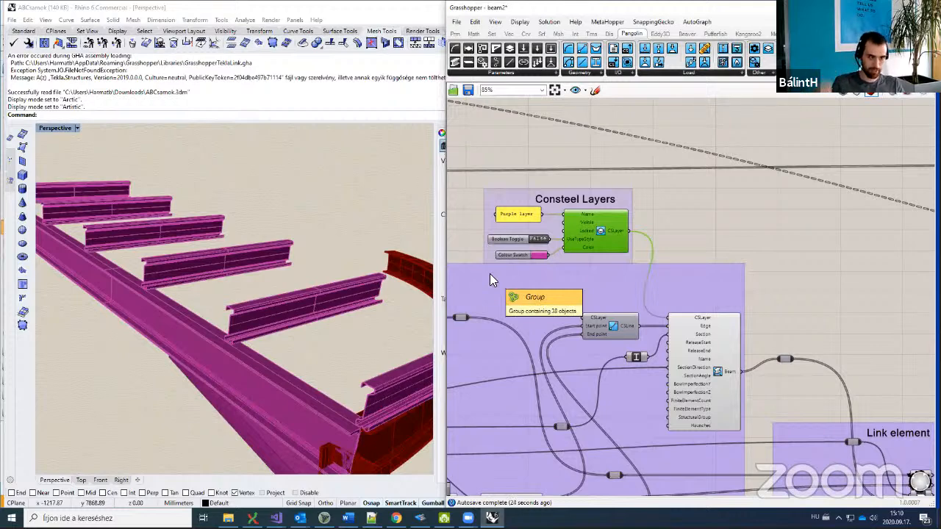
{"action": "right_click_drag", "start_coordinate": [324, 367], "coordinate": [334, 364]}
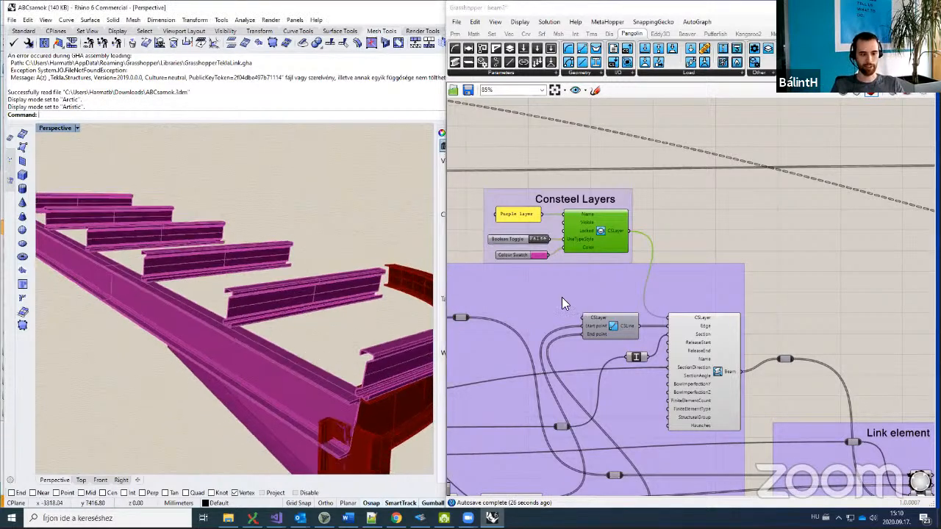
{"action": "scroll", "coordinate": [672, 244], "scroll_direction": "down", "scroll_amount": 3}
Step: Center the Link element and Consteel Layers groups, zooming into the Structural Beam inputs like SectionDirection
{"action": "right_click_drag", "start_coordinate": [764, 313], "coordinate": [788, 285]}
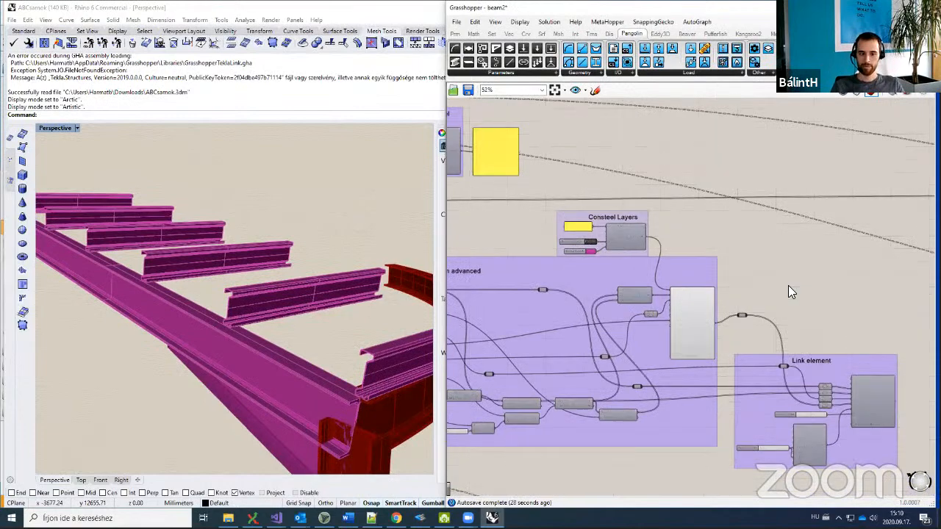
{"action": "scroll", "coordinate": [788, 285], "scroll_direction": "down", "scroll_amount": 4}
{"action": "scroll", "coordinate": [562, 346], "scroll_direction": "up", "scroll_amount": 1}
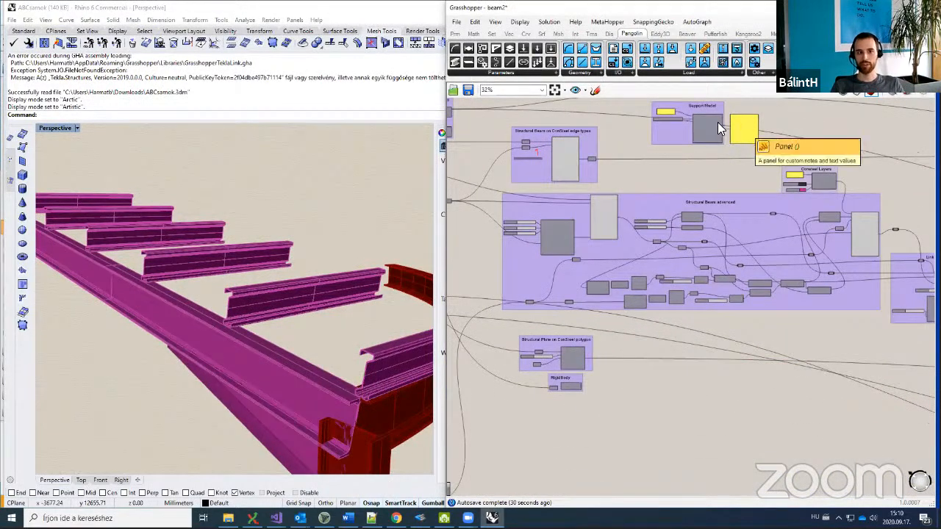
{"action": "right_click_drag", "start_coordinate": [665, 194], "coordinate": [643, 193]}
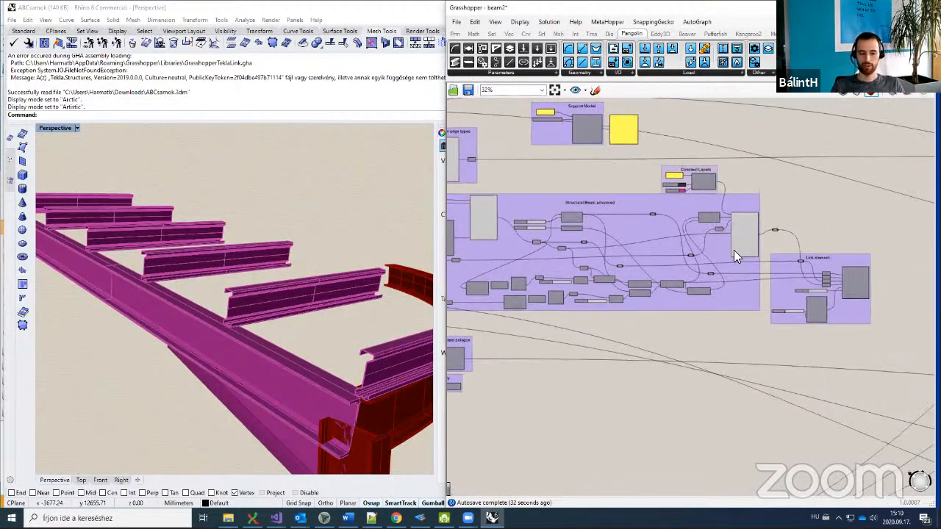
{"action": "right_click_drag", "start_coordinate": [755, 262], "coordinate": [704, 266]}
{"action": "scroll", "coordinate": [701, 268], "scroll_direction": "up", "scroll_amount": 2}
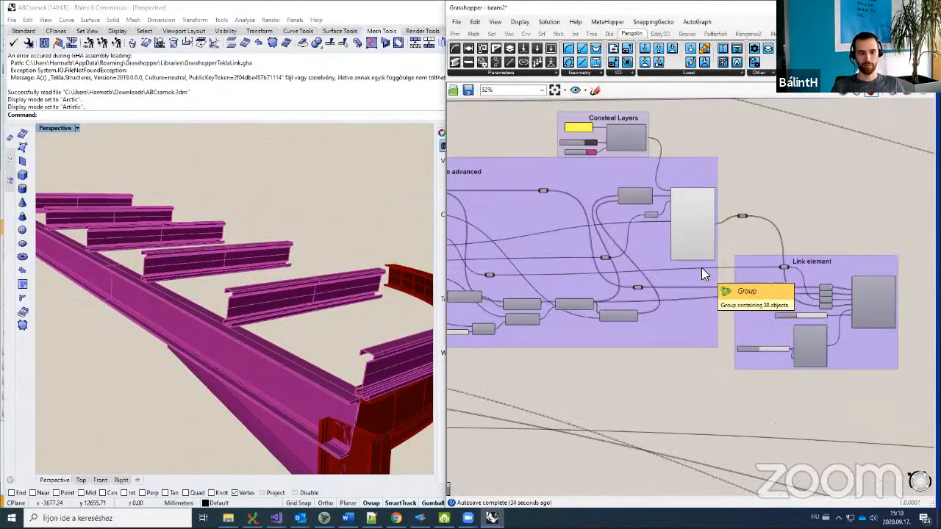
{"action": "scroll", "coordinate": [692, 233], "scroll_direction": "up", "scroll_amount": 5}
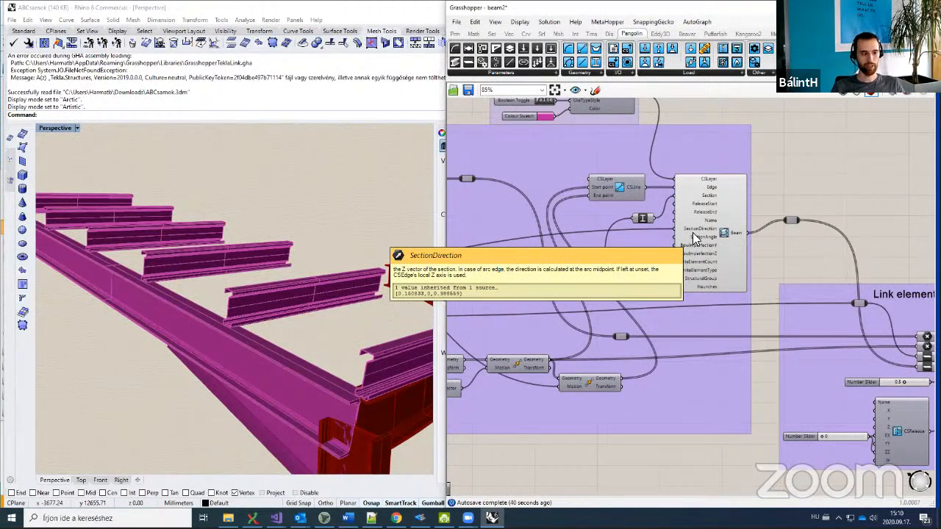
{"action": "scroll", "coordinate": [288, 309], "scroll_direction": "up", "scroll_amount": 4}
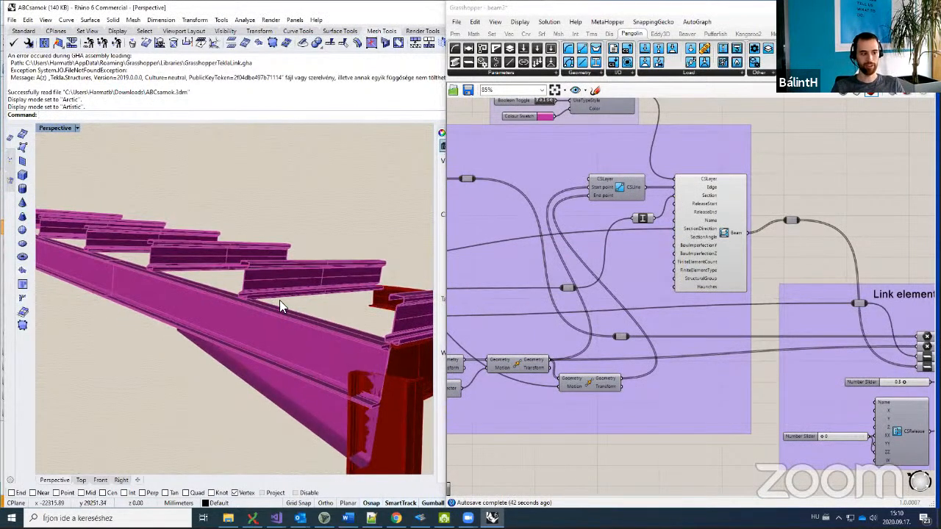
{"action": "scroll", "coordinate": [210, 286], "scroll_direction": "down", "scroll_amount": 3}
{"action": "scroll", "coordinate": [249, 312], "scroll_direction": "up", "scroll_amount": 2}
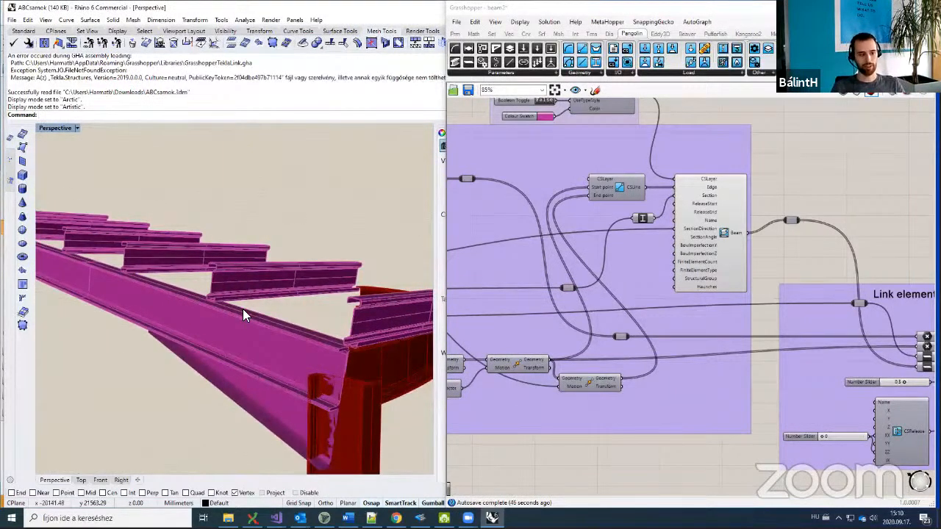
Step: Turn on the CSLinkP component's preview so the purlin-to-rafter link arcs appear
{"action": "right_click_drag", "start_coordinate": [777, 328], "coordinate": [637, 292]}
{"action": "right_click_drag", "start_coordinate": [857, 316], "coordinate": [761, 321]}
{"action": "left_click", "coordinate": [761, 321]}
{"action": "middle_click", "coordinate": [759, 232]}
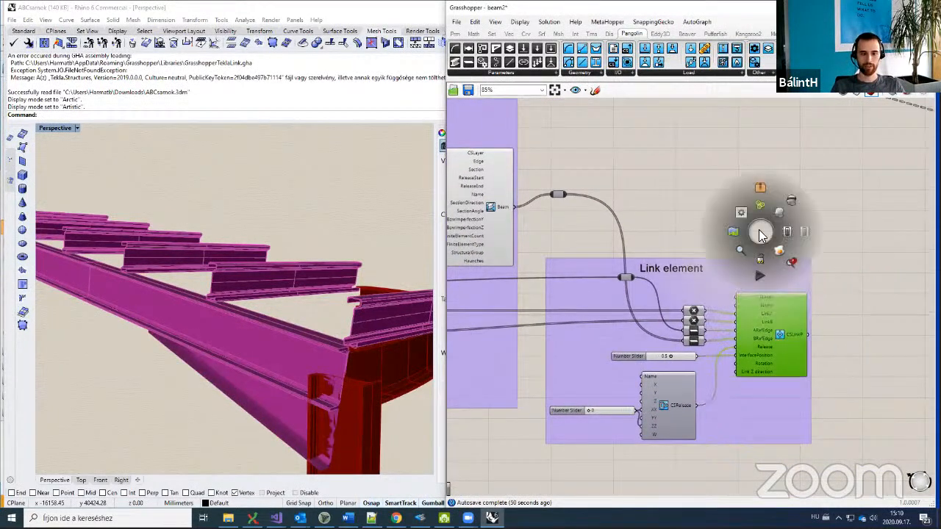
{"action": "left_click", "coordinate": [780, 218]}
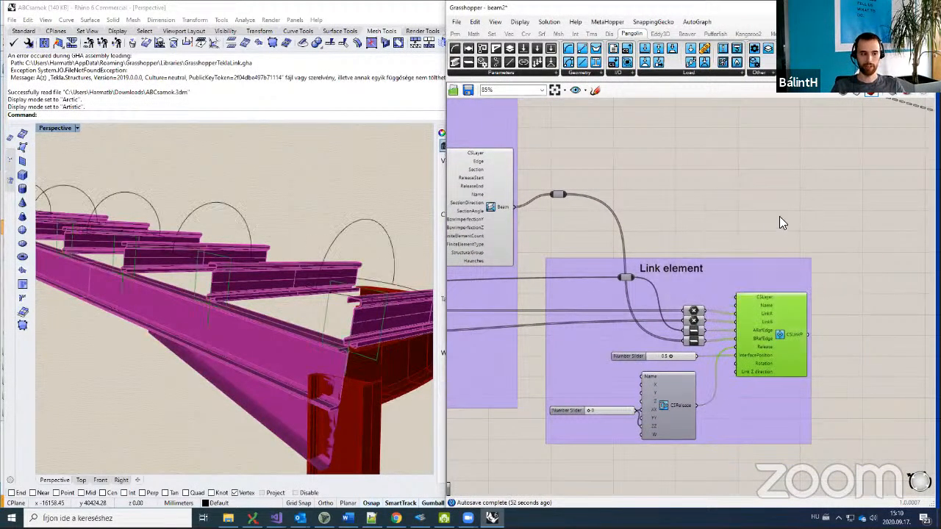
Step: Move the wire relay in the Link element group to a tidier position
{"action": "scroll", "coordinate": [360, 336], "scroll_direction": "down", "scroll_amount": 2}
{"action": "scroll", "coordinate": [366, 328], "scroll_direction": "up", "scroll_amount": 4}
{"action": "scroll", "coordinate": [366, 328], "scroll_direction": "down", "scroll_amount": 4}
{"action": "right_click_drag", "start_coordinate": [745, 396], "coordinate": [732, 387]}
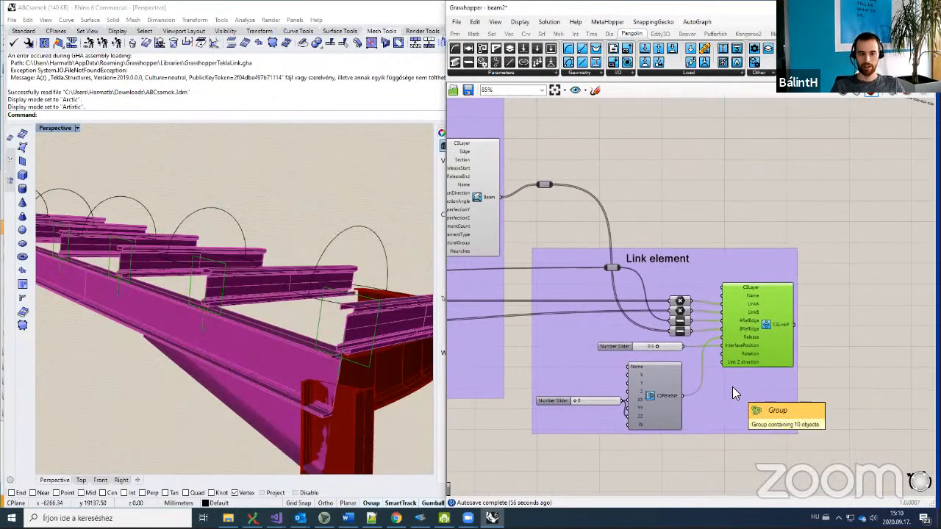
{"action": "scroll", "coordinate": [718, 368], "scroll_direction": "down", "scroll_amount": 2}
{"action": "right_click_drag", "start_coordinate": [669, 343], "coordinate": [749, 340]}
{"action": "right_click_drag", "start_coordinate": [589, 344], "coordinate": [615, 317]}
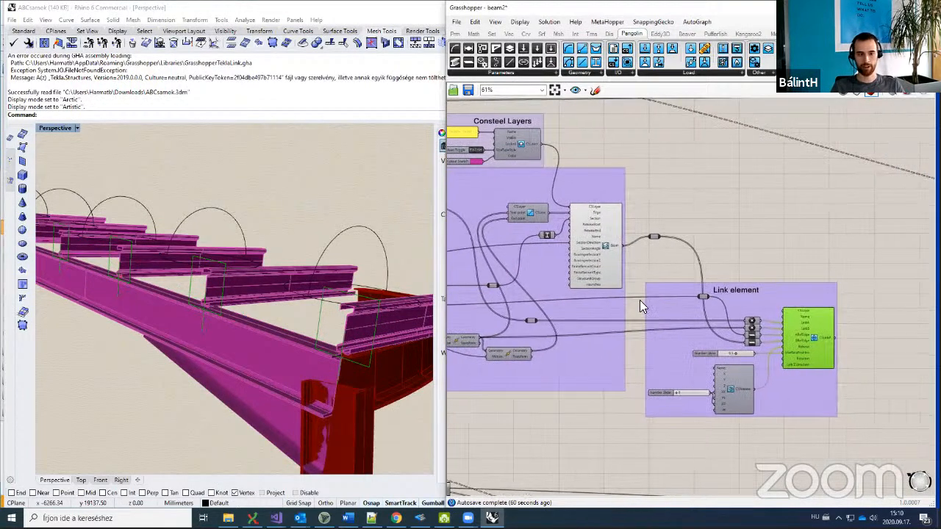
{"action": "scroll", "coordinate": [640, 299], "scroll_direction": "up", "scroll_amount": 2}
{"action": "left_click_drag", "start_coordinate": [660, 211], "coordinate": [646, 223]}
{"action": "left_click", "coordinate": [670, 207]}
Step: Select the CSLinkP component to trace its input wires
{"action": "right_click_drag", "start_coordinate": [691, 238], "coordinate": [637, 230]}
{"action": "scroll", "coordinate": [658, 242], "scroll_direction": "up", "scroll_amount": 2}
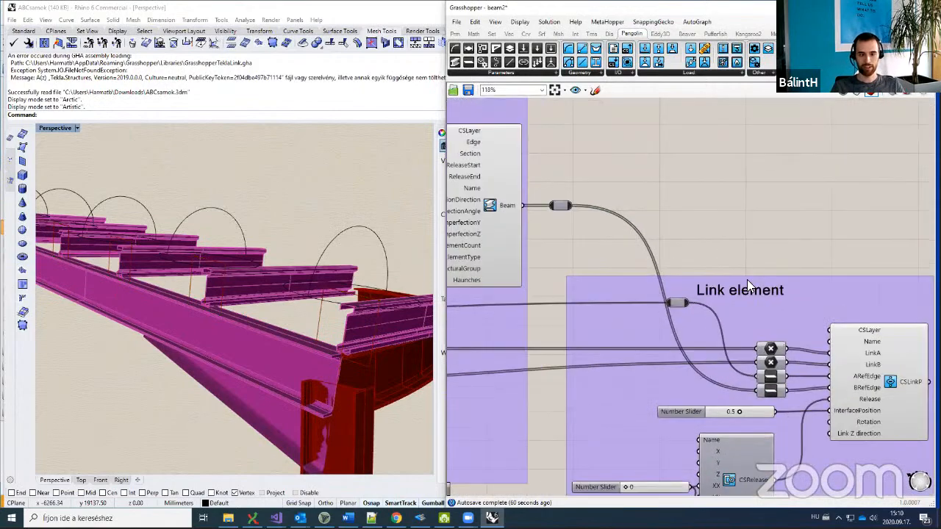
{"action": "right_click_drag", "start_coordinate": [747, 279], "coordinate": [686, 289]}
{"action": "left_click", "coordinate": [776, 401]}
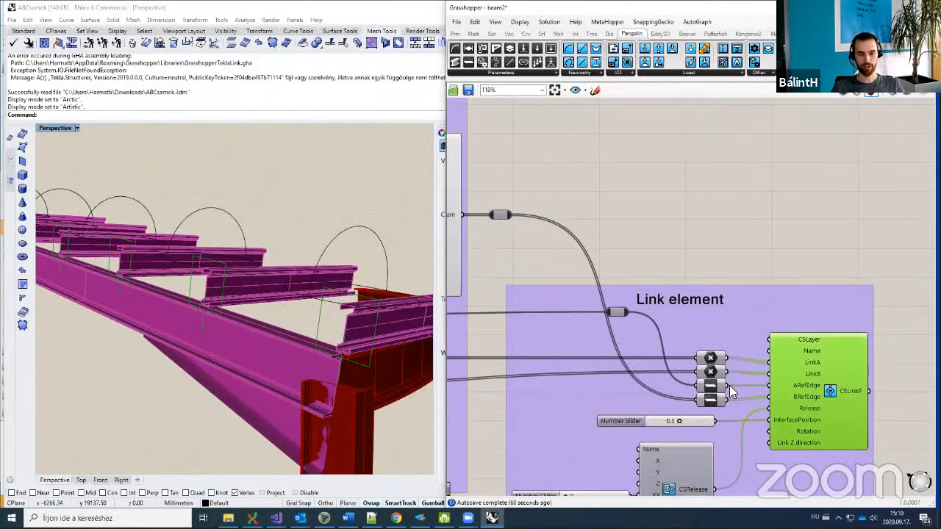
{"action": "mouse_move", "coordinate": [704, 398]}
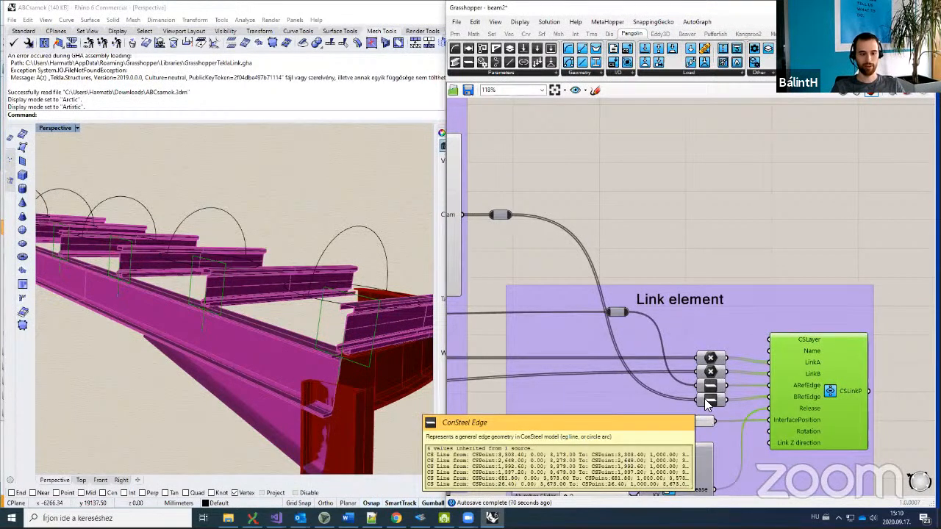
{"action": "right_click_drag", "start_coordinate": [615, 221], "coordinate": [633, 217]}
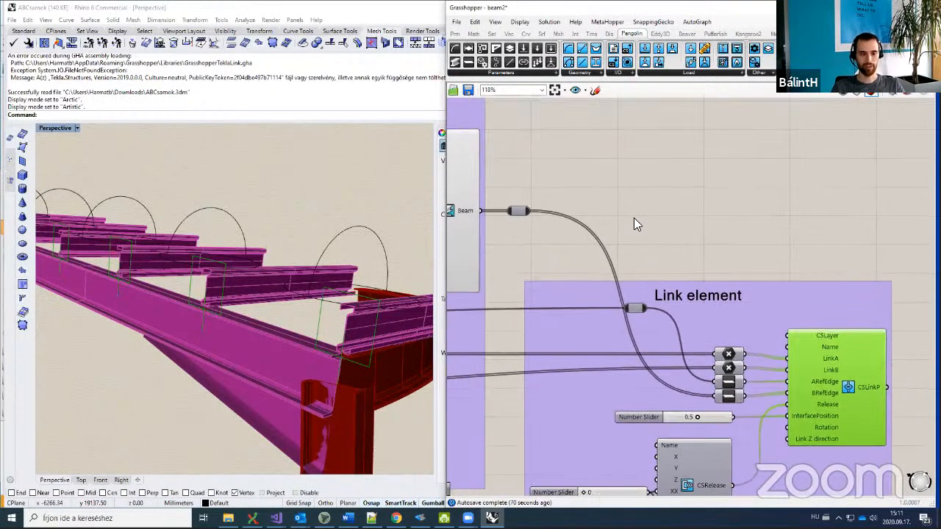
{"action": "left_click", "coordinate": [634, 217]}
Step: Nudge the Number Slider feeding CSRelease slightly down-left
{"action": "scroll", "coordinate": [634, 217], "scroll_direction": "down", "scroll_amount": 1}
{"action": "right_click_drag", "start_coordinate": [644, 362], "coordinate": [644, 278]}
{"action": "left_click", "coordinate": [673, 357]}
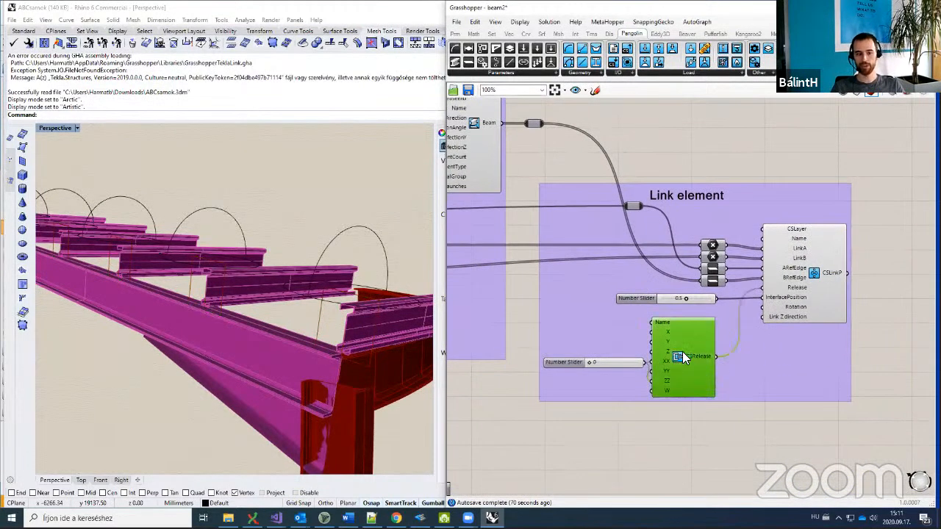
{"action": "scroll", "coordinate": [674, 357], "scroll_direction": "up", "scroll_amount": 2}
{"action": "left_click_drag", "start_coordinate": [537, 369], "coordinate": [522, 380]}
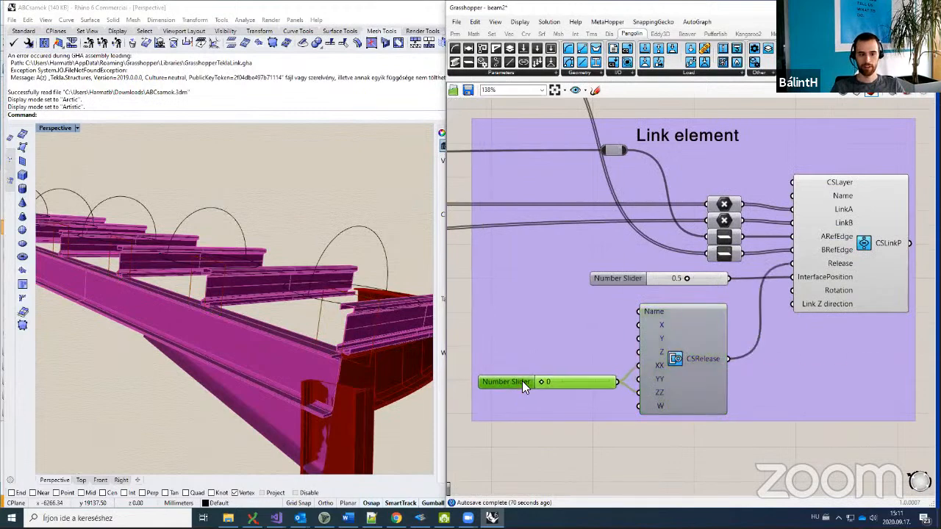
{"action": "left_click", "coordinate": [553, 428]}
{"action": "scroll", "coordinate": [825, 276], "scroll_direction": "down", "scroll_amount": 6}
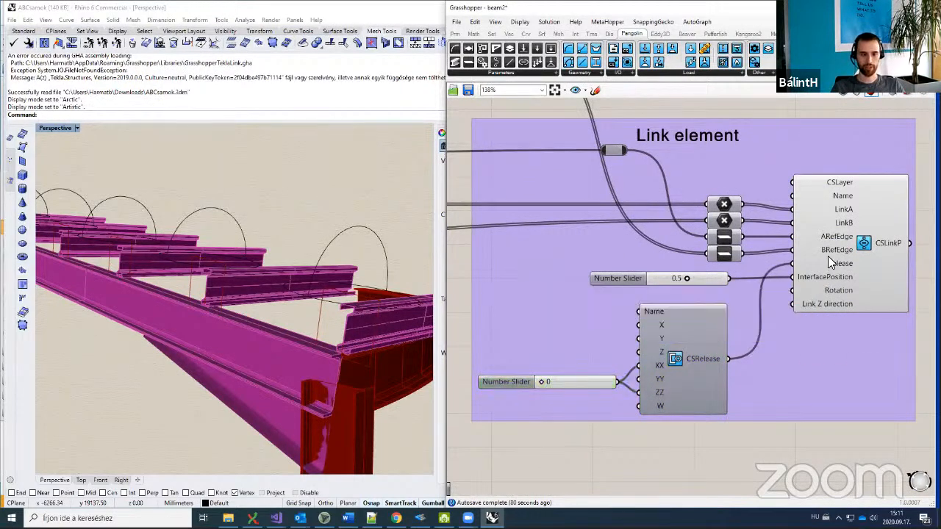
{"action": "left_click", "coordinate": [779, 285]}
{"action": "middle_click", "coordinate": [817, 276]}
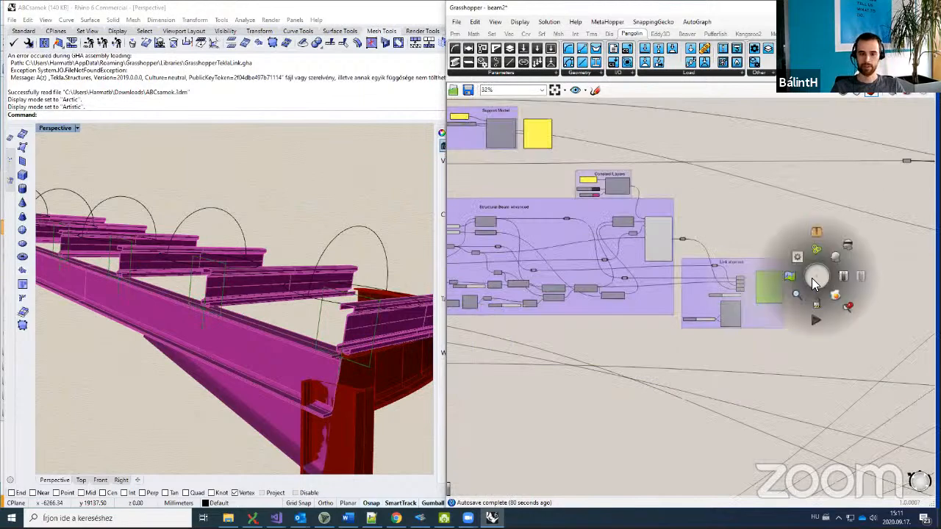
Step: Disable the CSLinkP preview so the link arcs vanish from the Rhino view
{"action": "left_click", "coordinate": [845, 248]}
{"action": "left_click", "coordinate": [846, 246]}
{"action": "right_click_drag", "start_coordinate": [803, 266], "coordinate": [793, 269]}
{"action": "scroll", "coordinate": [794, 269], "scroll_direction": "down", "scroll_amount": 4}
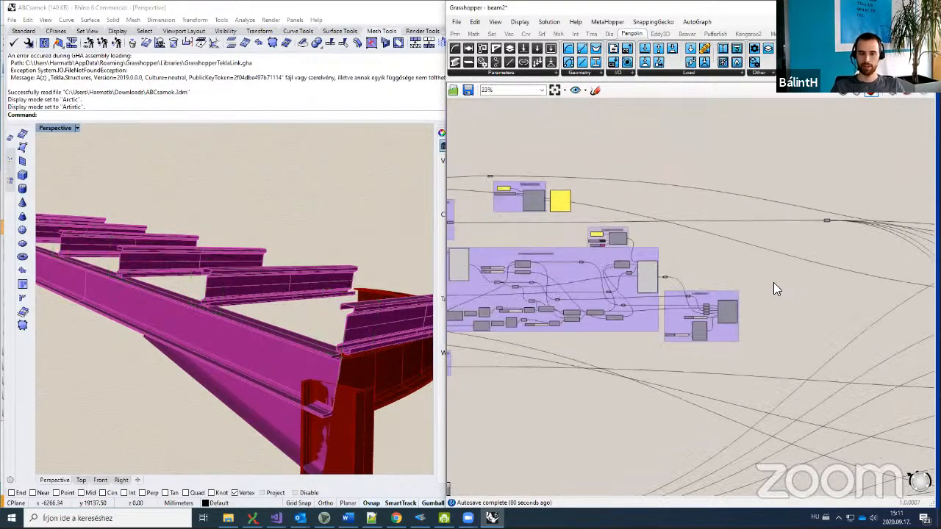
{"action": "scroll", "coordinate": [567, 307], "scroll_direction": "up", "scroll_amount": 8}
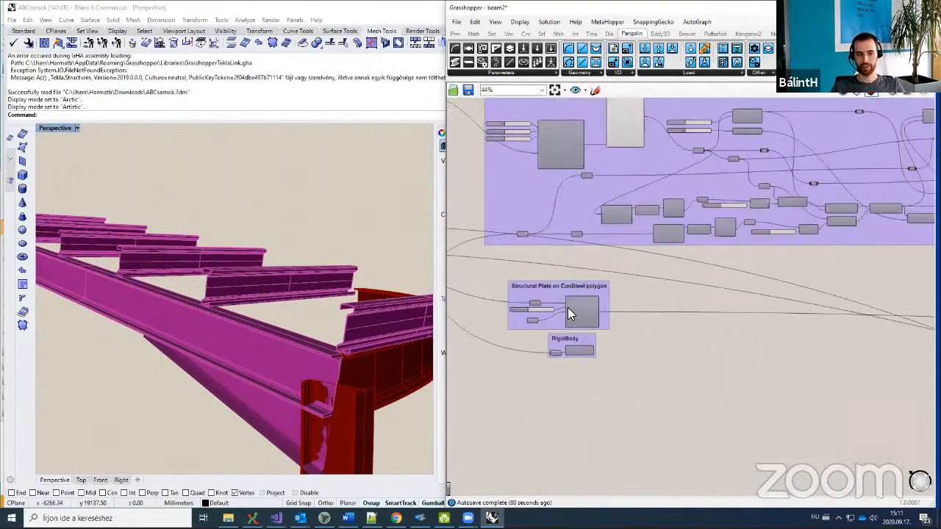
{"action": "scroll", "coordinate": [614, 319], "scroll_direction": "up", "scroll_amount": 2}
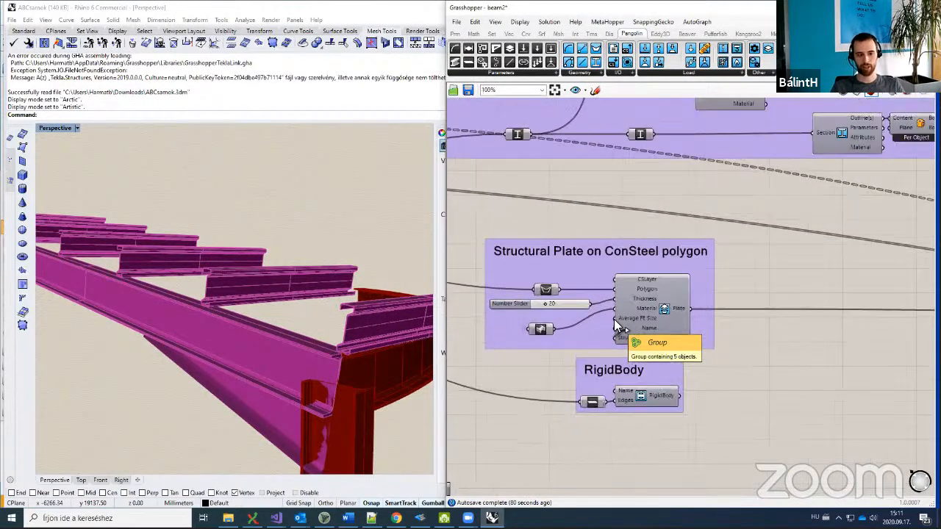
Step: Inspect the Structural Plate and RigidBody components, then pan back to the Structural Beam and Link groups
{"action": "left_click", "coordinate": [680, 320]}
{"action": "left_click", "coordinate": [673, 397]}
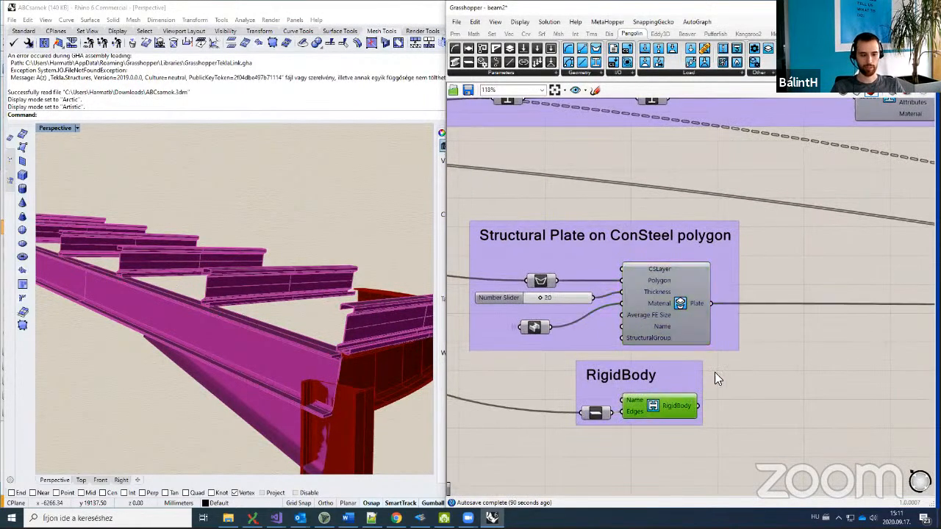
{"action": "left_click", "coordinate": [761, 360]}
{"action": "scroll", "coordinate": [761, 360], "scroll_direction": "down", "scroll_amount": 2}
{"action": "scroll", "coordinate": [761, 368], "scroll_direction": "down", "scroll_amount": 1}
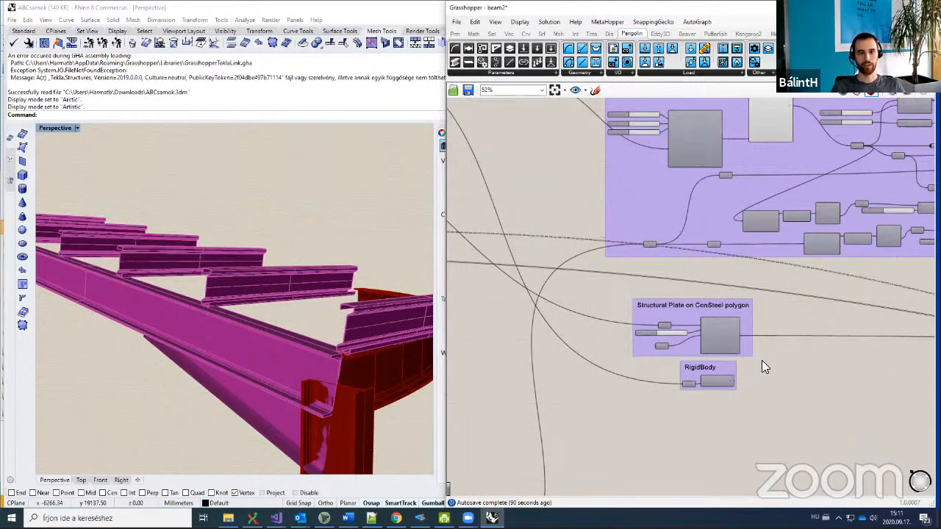
{"action": "right_click_drag", "start_coordinate": [825, 286], "coordinate": [717, 310]}
{"action": "scroll", "coordinate": [717, 310], "scroll_direction": "down", "scroll_amount": 2}
{"action": "right_click_drag", "start_coordinate": [828, 297], "coordinate": [623, 340]}
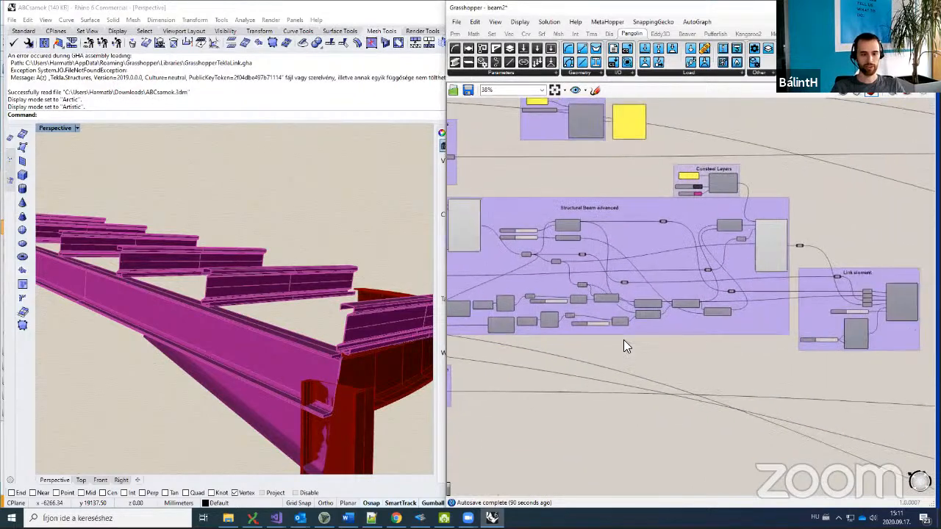
{"action": "scroll", "coordinate": [623, 340], "scroll_direction": "down", "scroll_amount": 2}
{"action": "scroll", "coordinate": [762, 337], "scroll_direction": "down", "scroll_amount": 3}
{"action": "right_click_drag", "start_coordinate": [613, 393], "coordinate": [657, 319]}
{"action": "scroll", "coordinate": [635, 380], "scroll_direction": "up", "scroll_amount": 4}
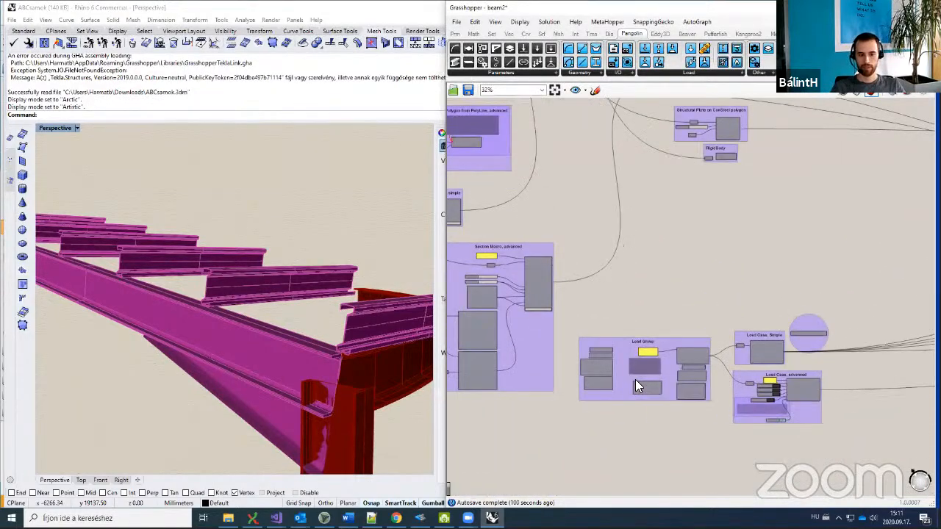
{"action": "right_click_drag", "start_coordinate": [598, 300], "coordinate": [652, 290]}
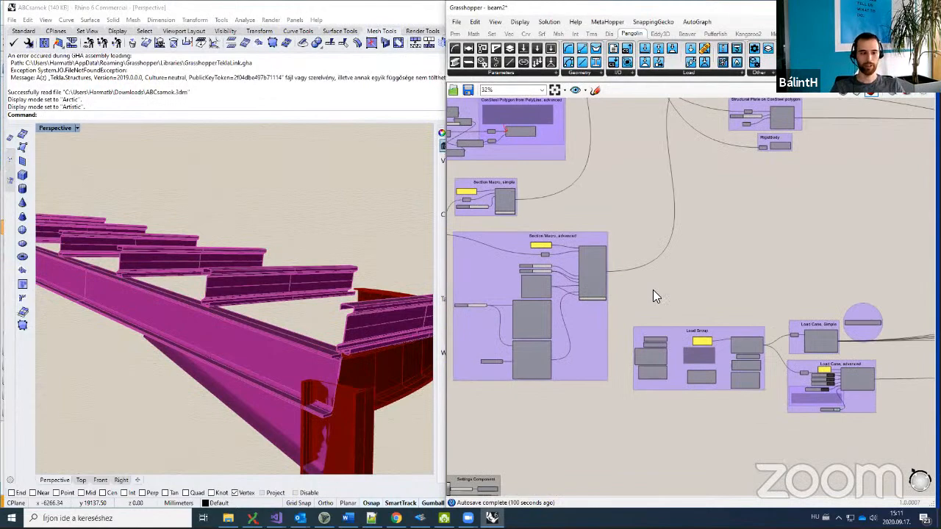
{"action": "scroll", "coordinate": [647, 292], "scroll_direction": "up", "scroll_amount": 3}
{"action": "right_click_drag", "start_coordinate": [628, 296], "coordinate": [674, 256]}
{"action": "scroll", "coordinate": [641, 288], "scroll_direction": "up", "scroll_amount": 1}
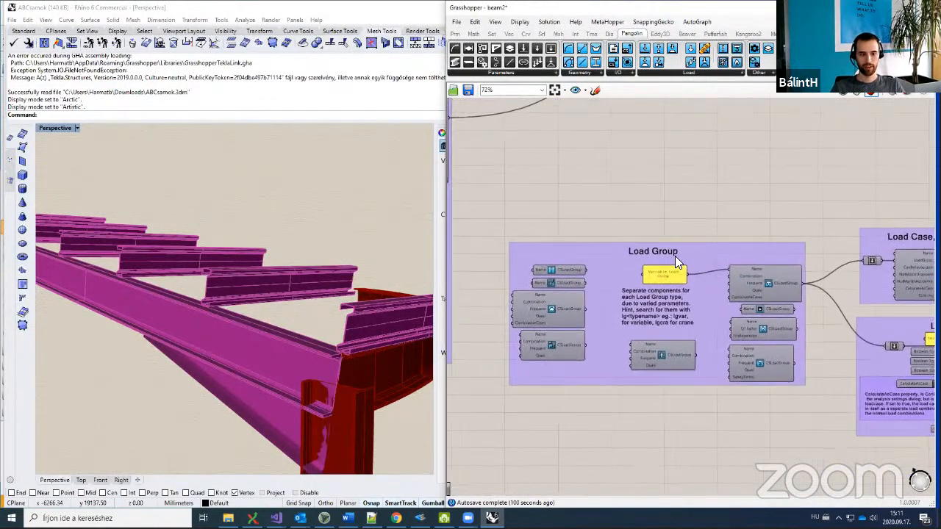
{"action": "scroll", "coordinate": [683, 232], "scroll_direction": "up", "scroll_amount": 1}
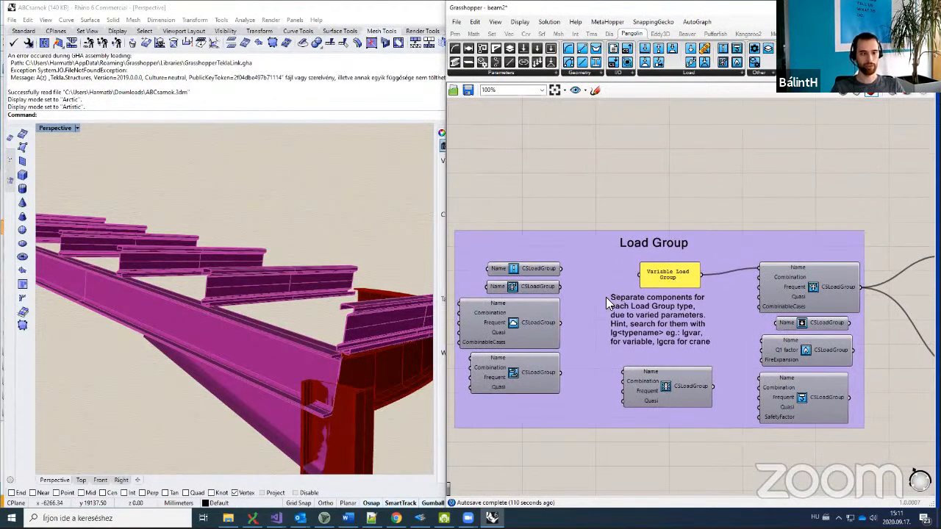
{"action": "right_click_drag", "start_coordinate": [566, 336], "coordinate": [562, 313]}
{"action": "left_click", "coordinate": [562, 314]}
{"action": "left_click", "coordinate": [565, 267]}
{"action": "left_click", "coordinate": [565, 250]}
{"action": "left_click", "coordinate": [617, 176]}
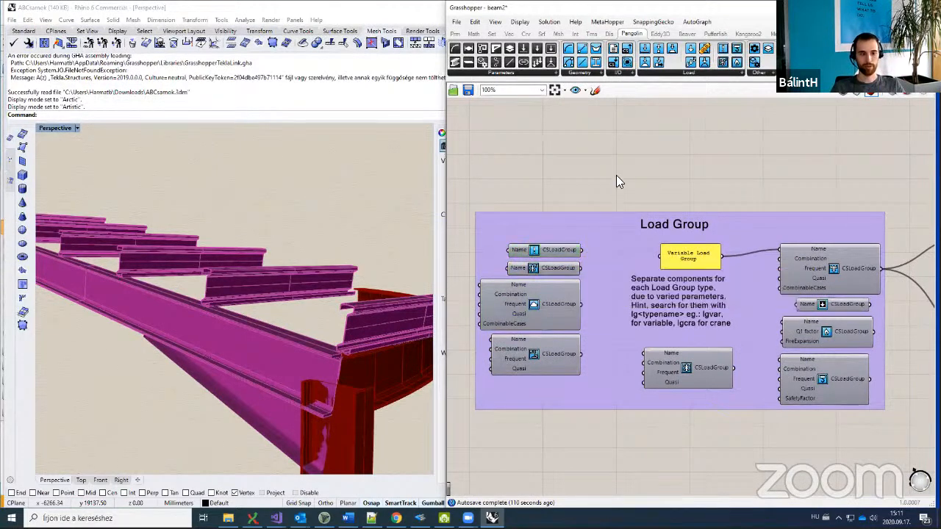
{"action": "scroll", "coordinate": [505, 336], "scroll_direction": "up", "scroll_amount": 2}
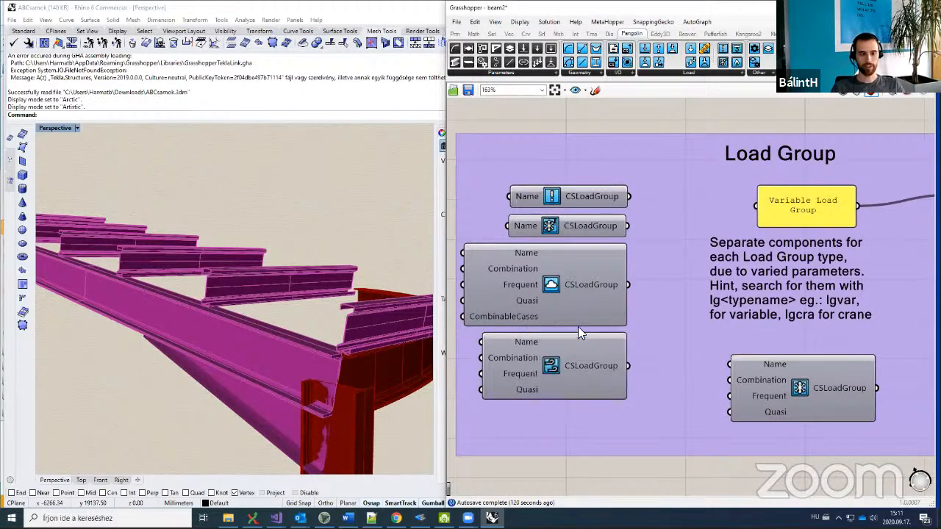
{"action": "scroll", "coordinate": [578, 326], "scroll_direction": "down", "scroll_amount": 2}
{"action": "right_click_drag", "start_coordinate": [732, 334], "coordinate": [600, 318]}
{"action": "scroll", "coordinate": [600, 318], "scroll_direction": "down", "scroll_amount": 1}
{"action": "right_click_drag", "start_coordinate": [797, 309], "coordinate": [650, 310]}
{"action": "scroll", "coordinate": [650, 310], "scroll_direction": "up", "scroll_amount": 2}
{"action": "left_click", "coordinate": [695, 289]}
{"action": "right_click_drag", "start_coordinate": [538, 309], "coordinate": [582, 301]}
{"action": "scroll", "coordinate": [582, 301], "scroll_direction": "down", "scroll_amount": 2}
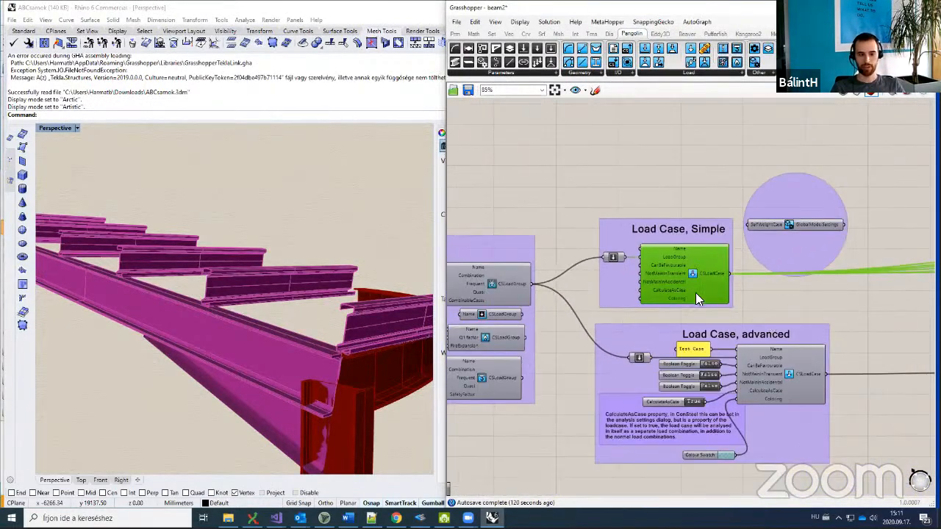
{"action": "scroll", "coordinate": [750, 355], "scroll_direction": "up", "scroll_amount": 2}
{"action": "right_click_drag", "start_coordinate": [749, 356], "coordinate": [666, 324]}
{"action": "right_click_drag", "start_coordinate": [626, 286], "coordinate": [647, 278]}
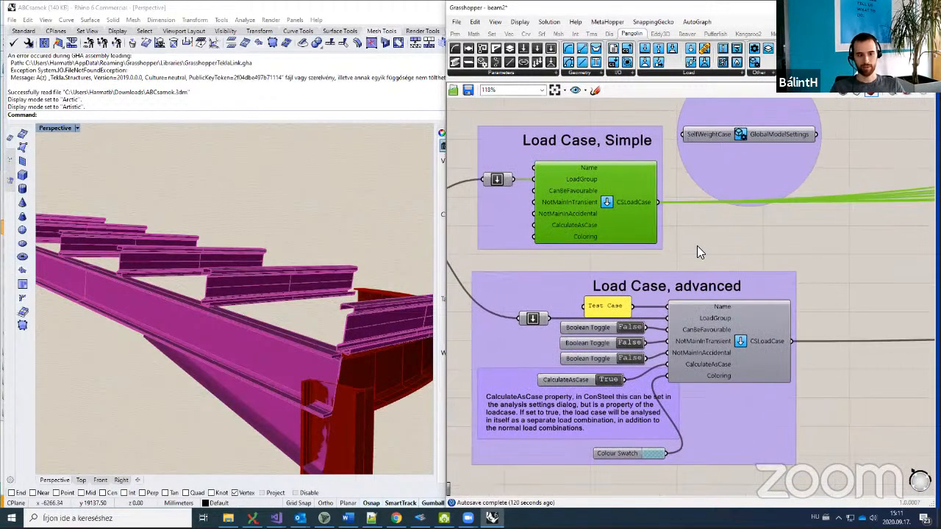
{"action": "left_click", "coordinate": [698, 251]}
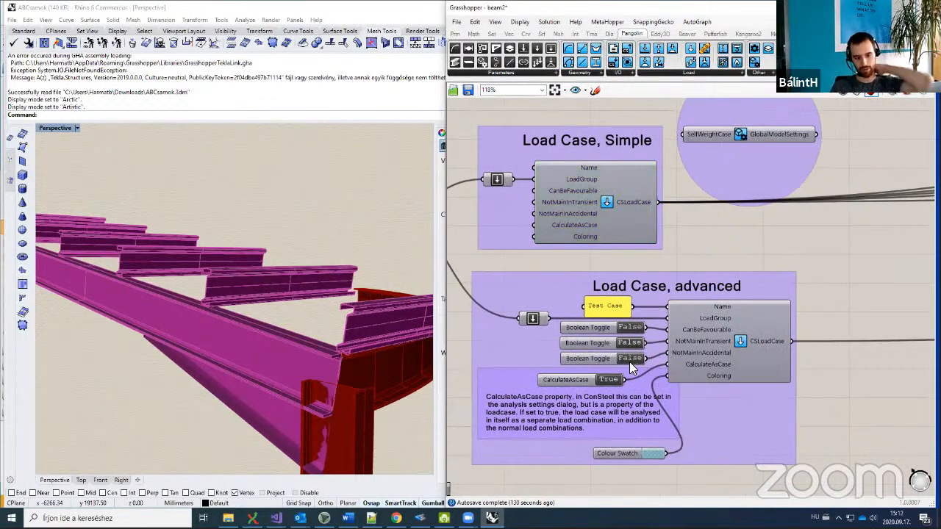
{"action": "scroll", "coordinate": [629, 362], "scroll_direction": "down", "scroll_amount": 3}
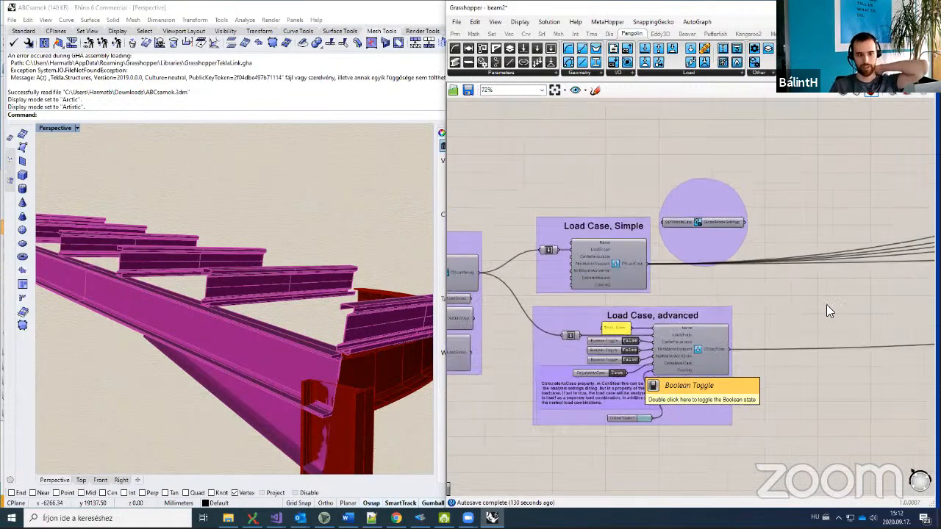
{"action": "scroll", "coordinate": [688, 386], "scroll_direction": "up", "scroll_amount": 4}
{"action": "right_click_drag", "start_coordinate": [648, 309], "coordinate": [678, 316]}
{"action": "left_click", "coordinate": [679, 325]}
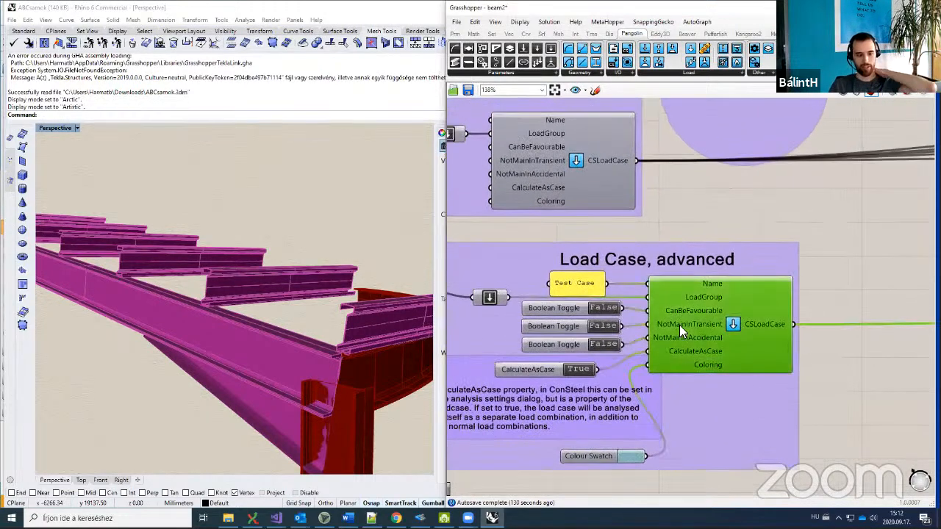
{"action": "mouse_move", "coordinate": [704, 311]}
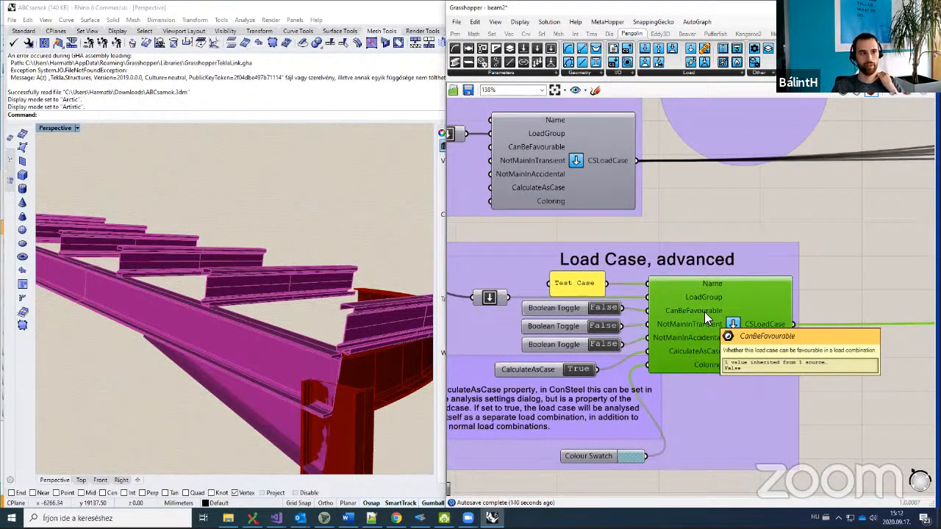
{"action": "left_click", "coordinate": [713, 205]}
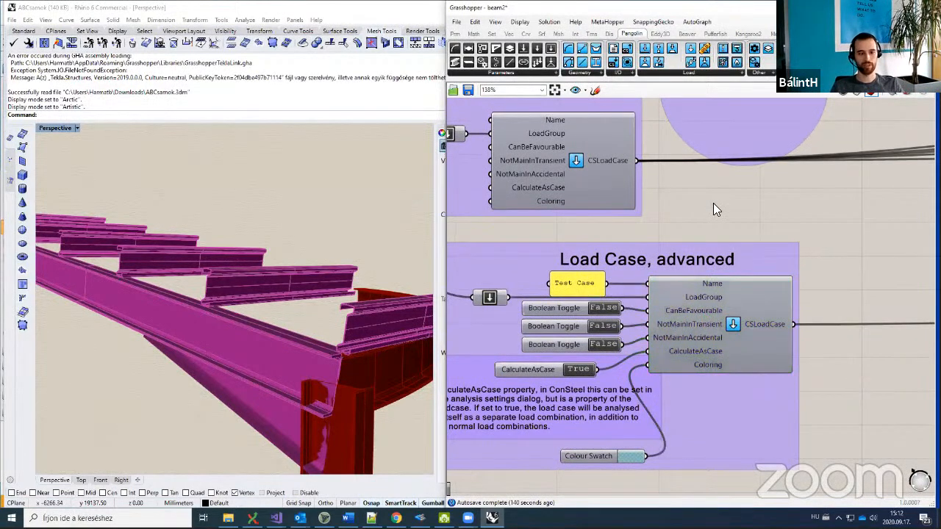
{"action": "right_click_drag", "start_coordinate": [712, 211], "coordinate": [676, 228]}
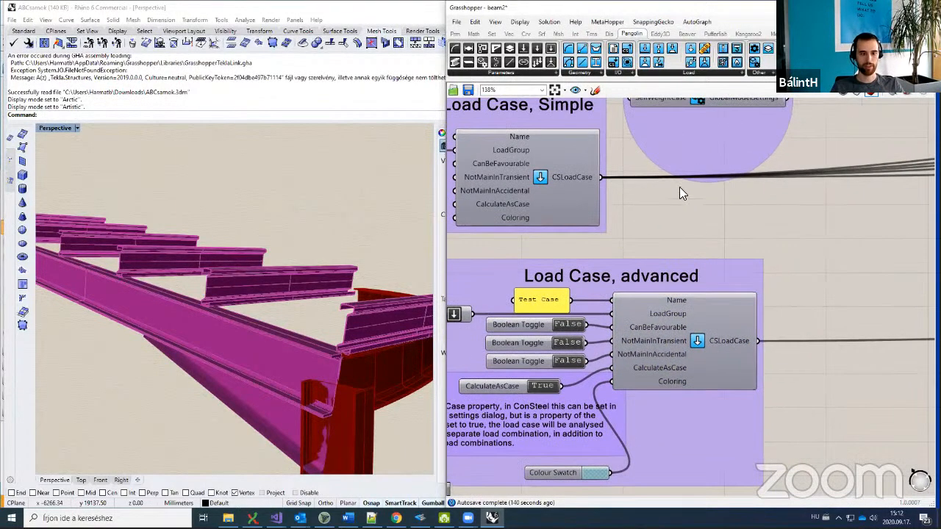
{"action": "scroll", "coordinate": [664, 207], "scroll_direction": "down", "scroll_amount": 6}
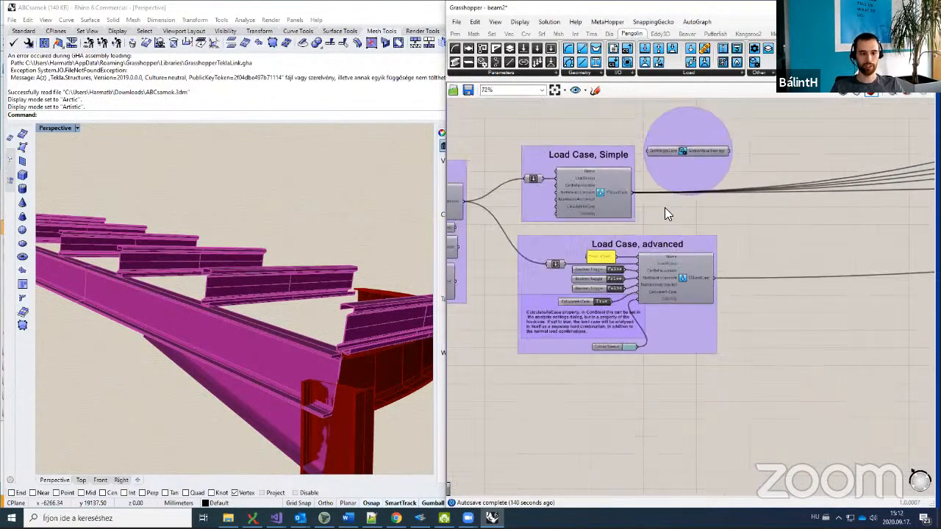
{"action": "right_click_drag", "start_coordinate": [712, 169], "coordinate": [548, 290]}
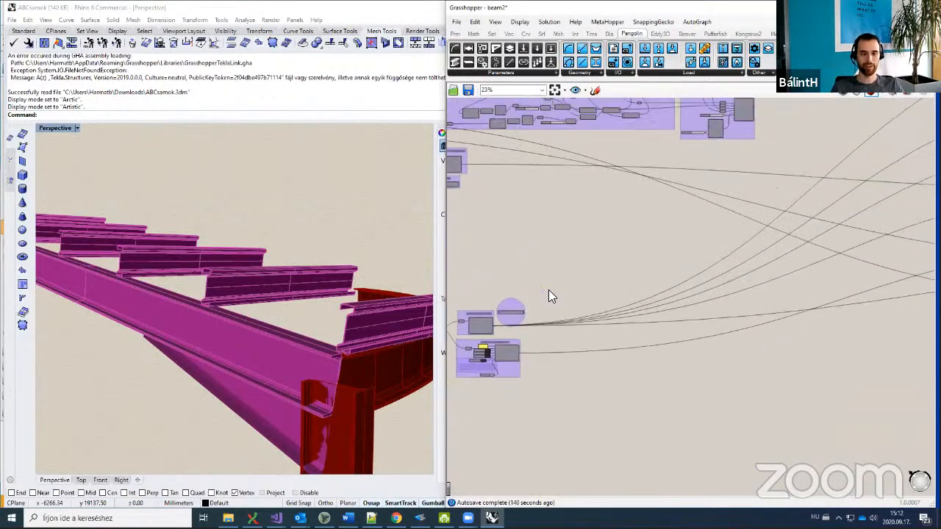
{"action": "scroll", "coordinate": [548, 289], "scroll_direction": "down", "scroll_amount": 4}
{"action": "right_click_drag", "start_coordinate": [630, 247], "coordinate": [534, 289]}
{"action": "scroll", "coordinate": [662, 250], "scroll_direction": "up", "scroll_amount": 1}
{"action": "scroll", "coordinate": [662, 249], "scroll_direction": "up", "scroll_amount": 7}
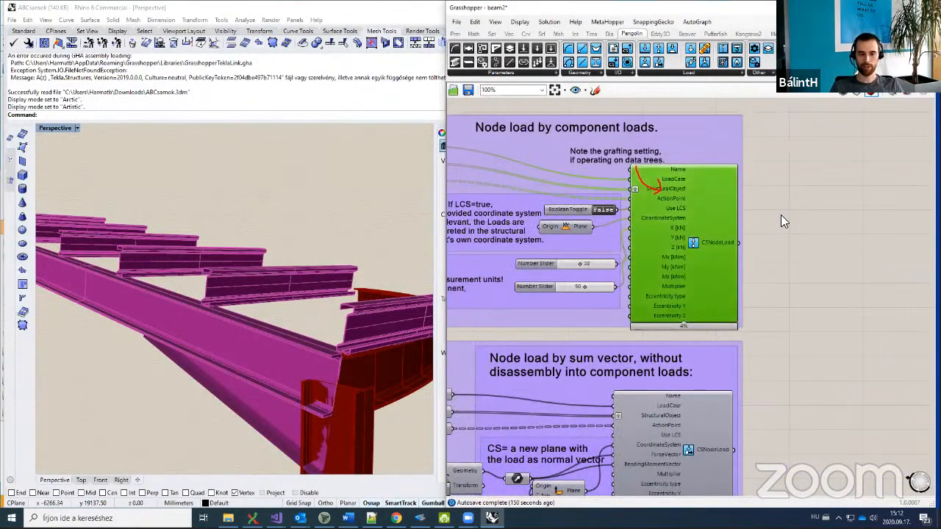
Step: Enable the Node load preview and orbit Rhino to view the red load arrows on the frame nodes
{"action": "middle_click", "coordinate": [781, 215]}
{"action": "left_click", "coordinate": [803, 194]}
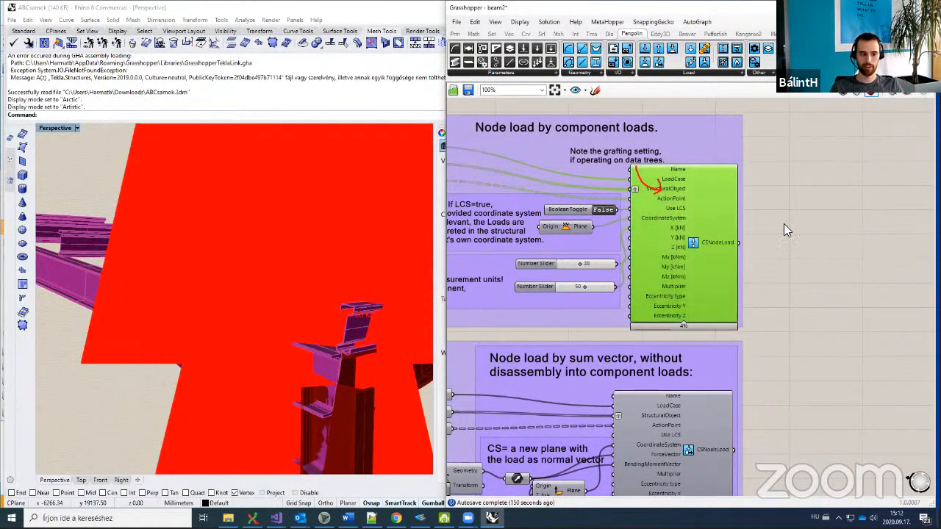
{"action": "scroll", "coordinate": [421, 299], "scroll_direction": "down", "scroll_amount": 5}
{"action": "right_click_drag", "start_coordinate": [421, 306], "coordinate": [312, 324]}
{"action": "scroll", "coordinate": [803, 319], "scroll_direction": "down", "scroll_amount": 5}
{"action": "scroll", "coordinate": [729, 288], "scroll_direction": "up", "scroll_amount": 5}
{"action": "scroll", "coordinate": [760, 299], "scroll_direction": "up", "scroll_amount": 3}
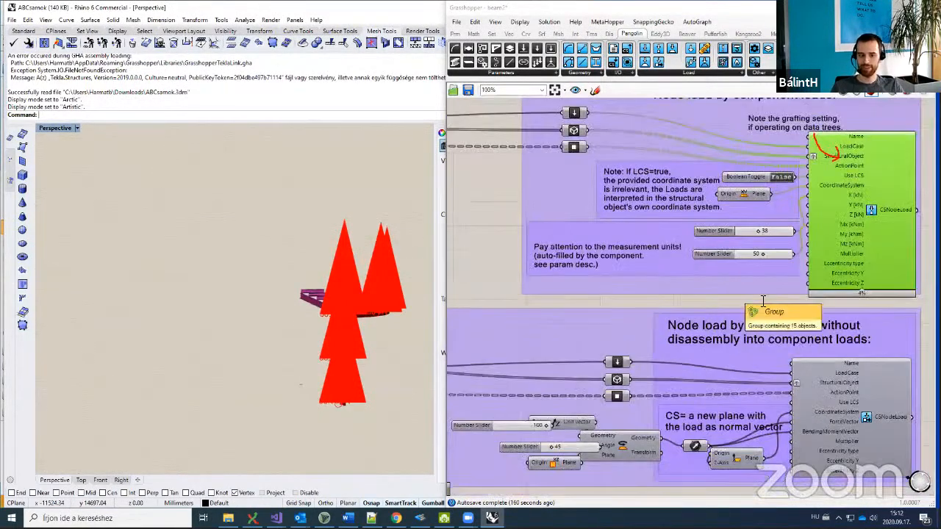
{"action": "scroll", "coordinate": [739, 310], "scroll_direction": "down", "scroll_amount": 6}
Step: Add a Concatenate component by search, then delete it as unwanted
{"action": "right_click_drag", "start_coordinate": [925, 267], "coordinate": [760, 298]}
{"action": "double_click", "coordinate": [760, 298]}
{"action": "type", "text": "glo"}
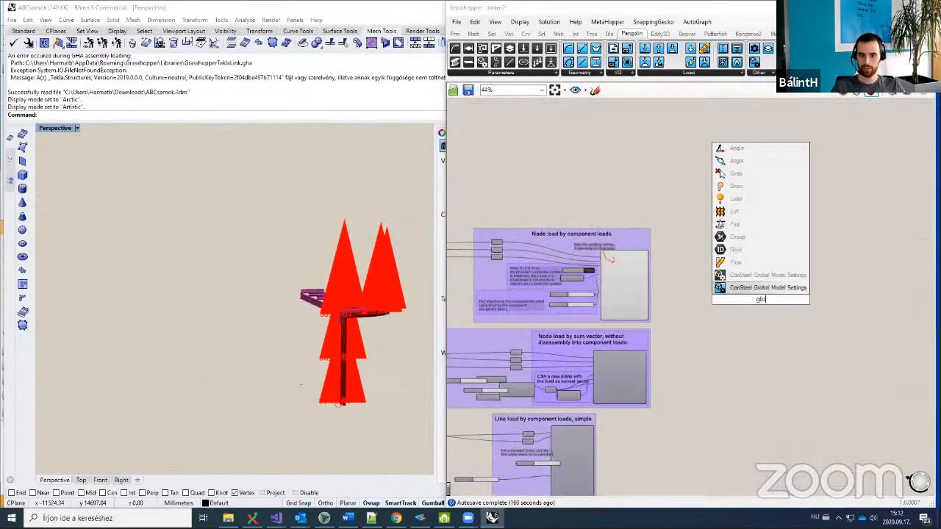
{"action": "key", "text": "BackSpace"}
{"action": "key", "text": "BackSpace"}
{"action": "key", "text": "BackSpace"}
{"action": "type", "text": "conf"}
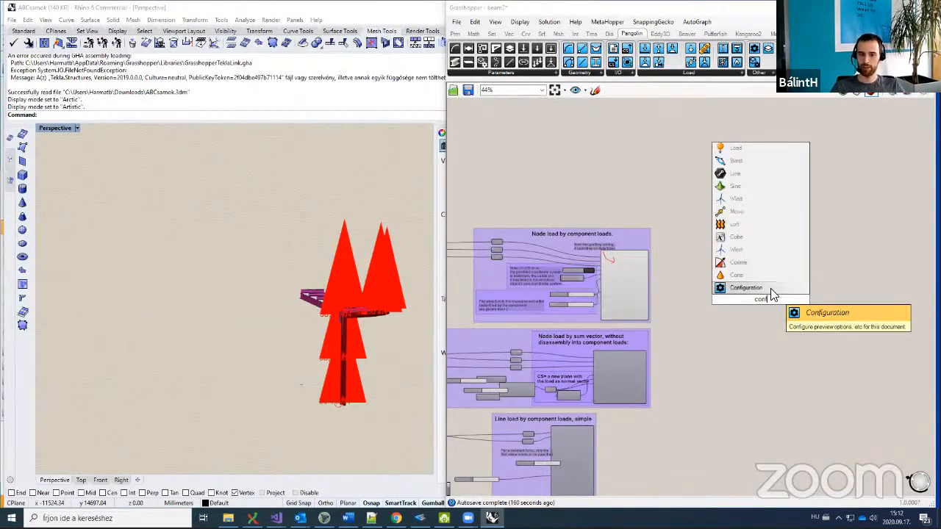
{"action": "left_click", "coordinate": [753, 288]}
{"action": "scroll", "coordinate": [746, 293], "scroll_direction": "up", "scroll_amount": 2}
{"action": "scroll", "coordinate": [747, 294], "scroll_direction": "up", "scroll_amount": 3}
{"action": "left_click", "coordinate": [759, 307]}
{"action": "scroll", "coordinate": [759, 307], "scroll_direction": "down", "scroll_amount": 3}
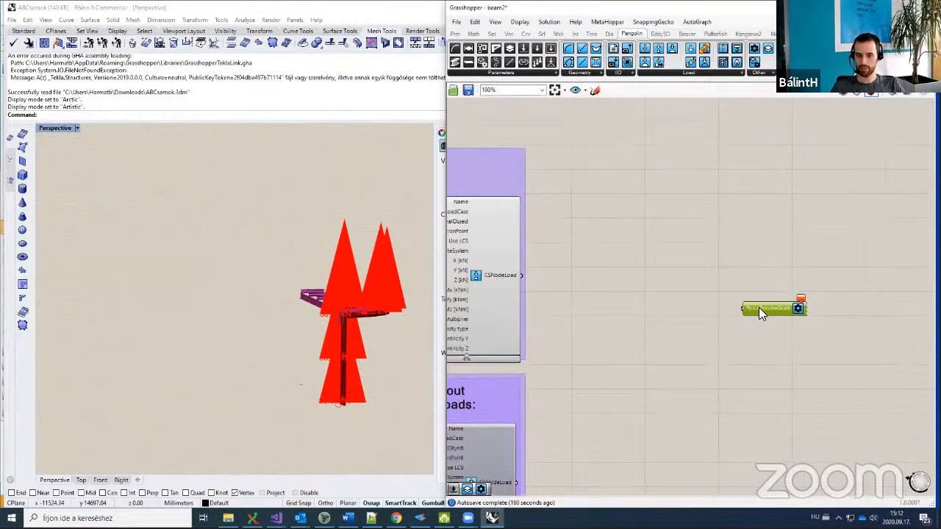
{"action": "key", "text": "Delete"}
Step: Use Find with 'confi' to locate the Configuration settings component
{"action": "middle_click", "coordinate": [738, 311]}
{"action": "left_click", "coordinate": [723, 330]}
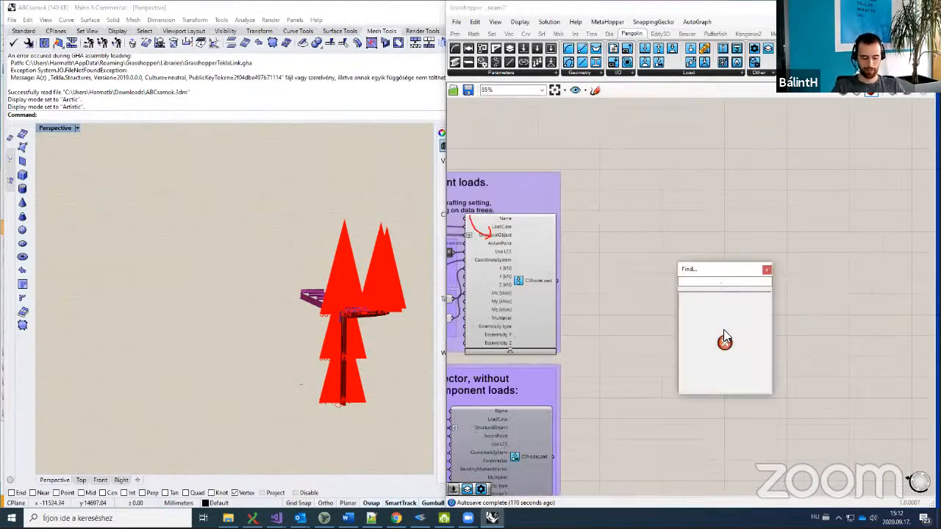
{"action": "type", "text": "confi"}
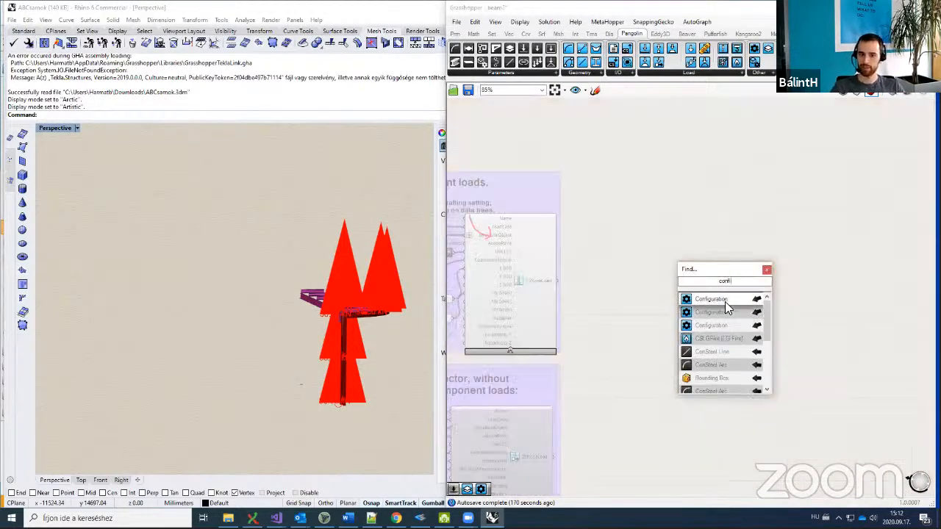
{"action": "left_click", "coordinate": [724, 302]}
{"action": "scroll", "coordinate": [684, 309], "scroll_direction": "up", "scroll_amount": 4}
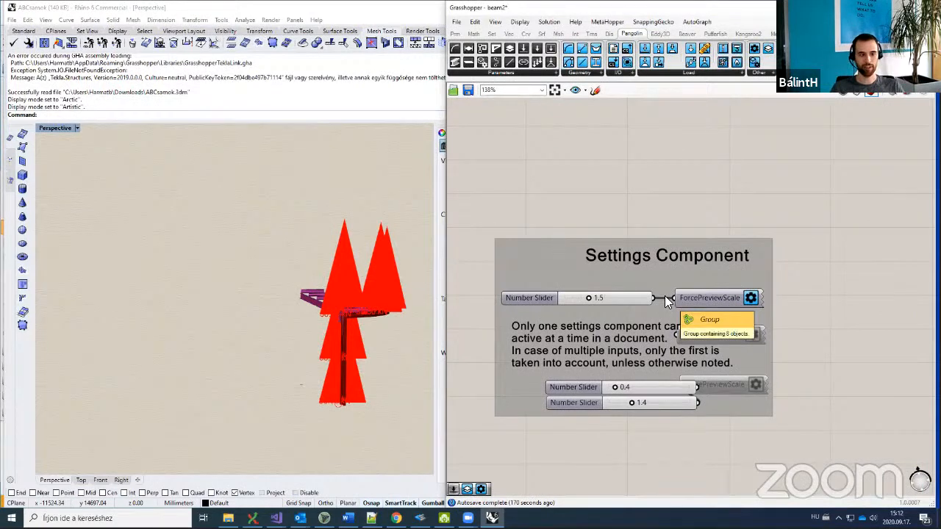
{"action": "scroll", "coordinate": [585, 301], "scroll_direction": "up", "scroll_amount": 1}
Step: Drag the ForcePreviewScale slider to 4.9 to shrink the load arrows
{"action": "left_click_drag", "start_coordinate": [588, 297], "coordinate": [587, 299]}
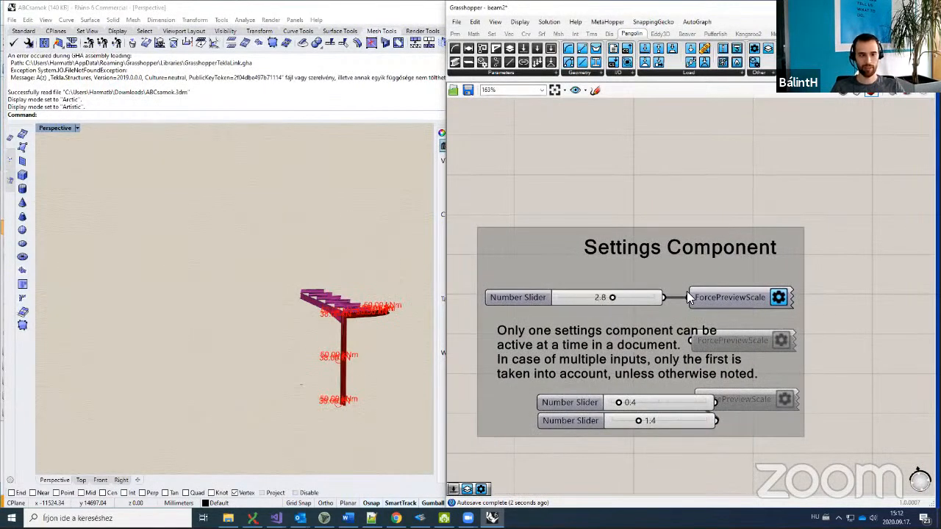
{"action": "right_click_drag", "start_coordinate": [719, 299], "coordinate": [670, 304]}
{"action": "left_click_drag", "start_coordinate": [561, 303], "coordinate": [601, 302]}
{"action": "scroll", "coordinate": [347, 308], "scroll_direction": "up", "scroll_amount": 10}
{"action": "scroll", "coordinate": [347, 308], "scroll_direction": "down", "scroll_amount": 3}
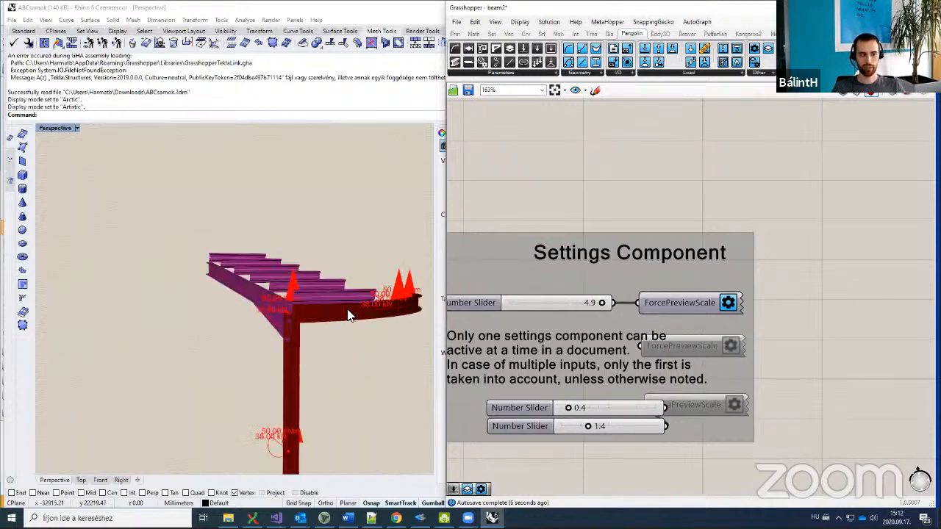
{"action": "scroll", "coordinate": [349, 314], "scroll_direction": "down", "scroll_amount": 2}
{"action": "scroll", "coordinate": [700, 287], "scroll_direction": "down", "scroll_amount": 3}
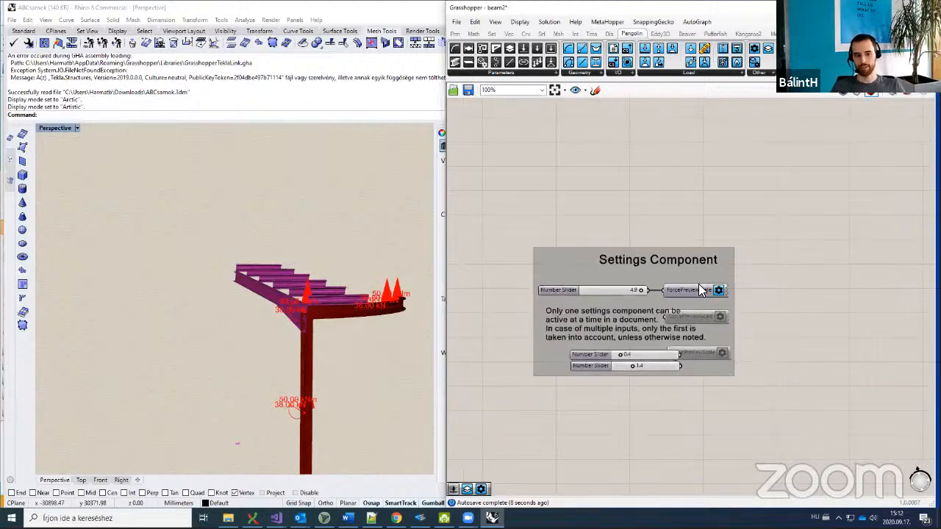
{"action": "scroll", "coordinate": [688, 246], "scroll_direction": "down", "scroll_amount": 2}
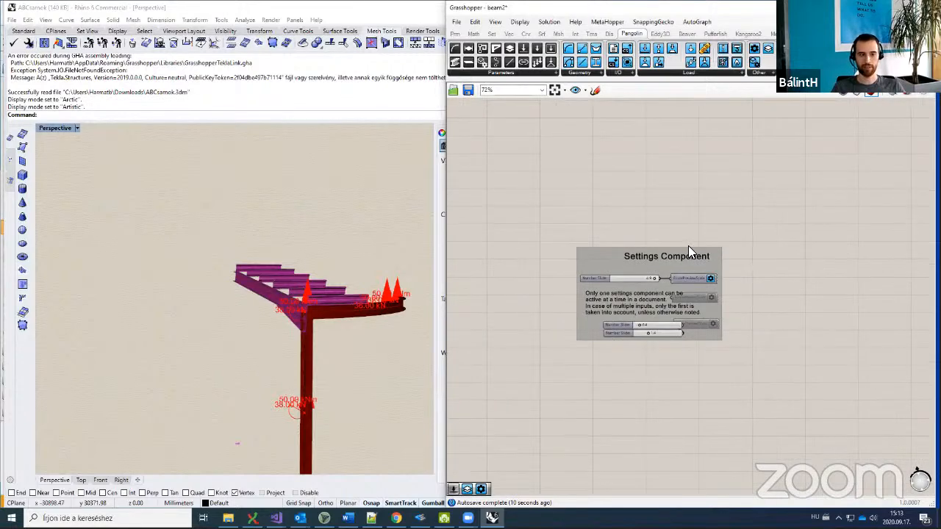
Step: Pan the canvas to the purple component groups and the other load groups
{"action": "right_click_drag", "start_coordinate": [710, 210], "coordinate": [584, 374]}
{"action": "scroll", "coordinate": [584, 374], "scroll_direction": "down", "scroll_amount": 5}
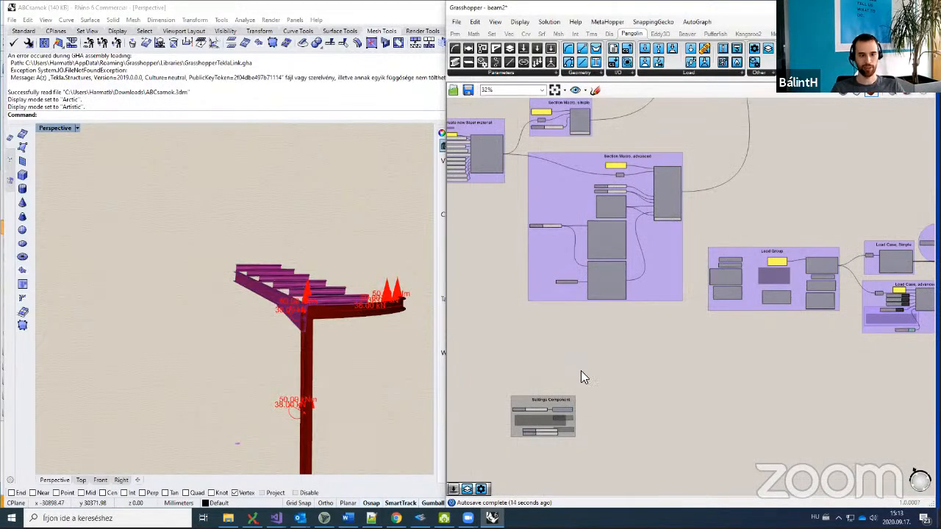
{"action": "scroll", "coordinate": [584, 376], "scroll_direction": "down", "scroll_amount": 2}
{"action": "right_click_drag", "start_coordinate": [821, 195], "coordinate": [725, 316]}
{"action": "scroll", "coordinate": [742, 326], "scroll_direction": "up", "scroll_amount": 5}
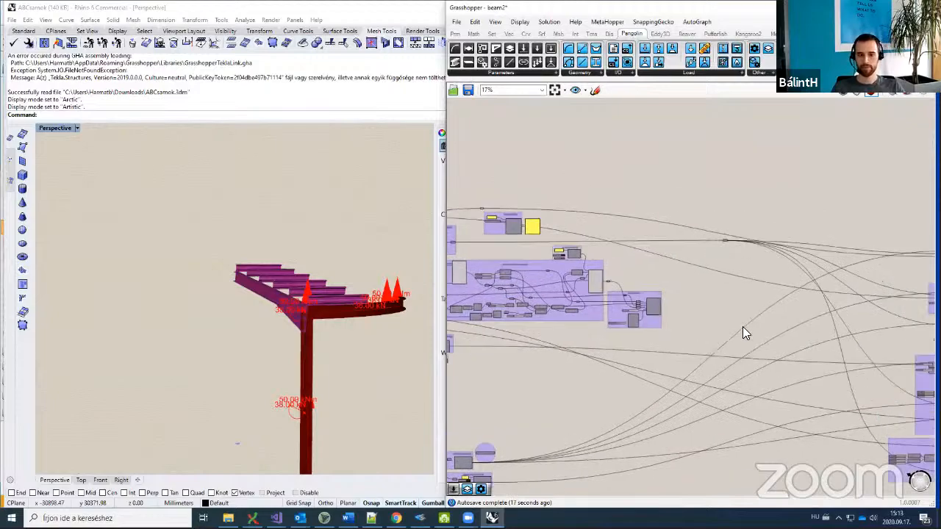
Step: Turn off the node-load component's preview to hide its arrows in Rhino
{"action": "scroll", "coordinate": [717, 319], "scroll_direction": "up", "scroll_amount": 3}
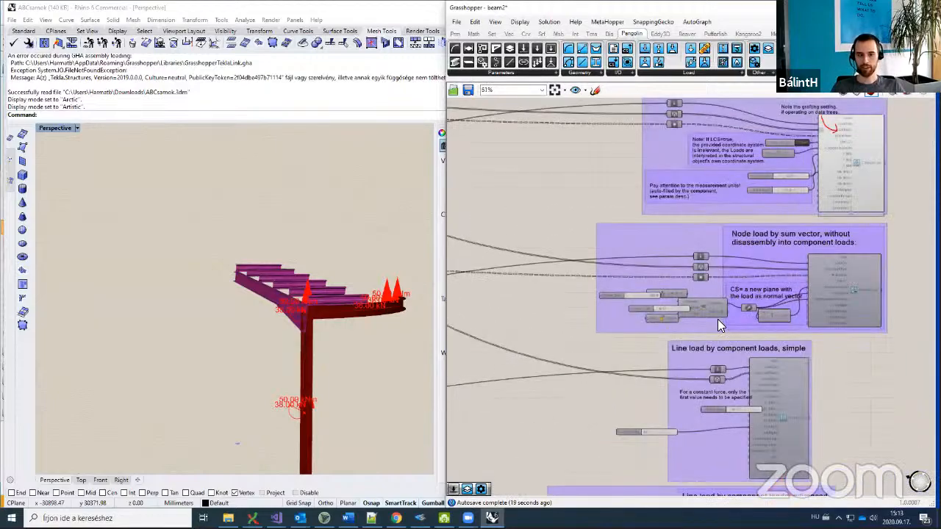
{"action": "left_click", "coordinate": [773, 188]}
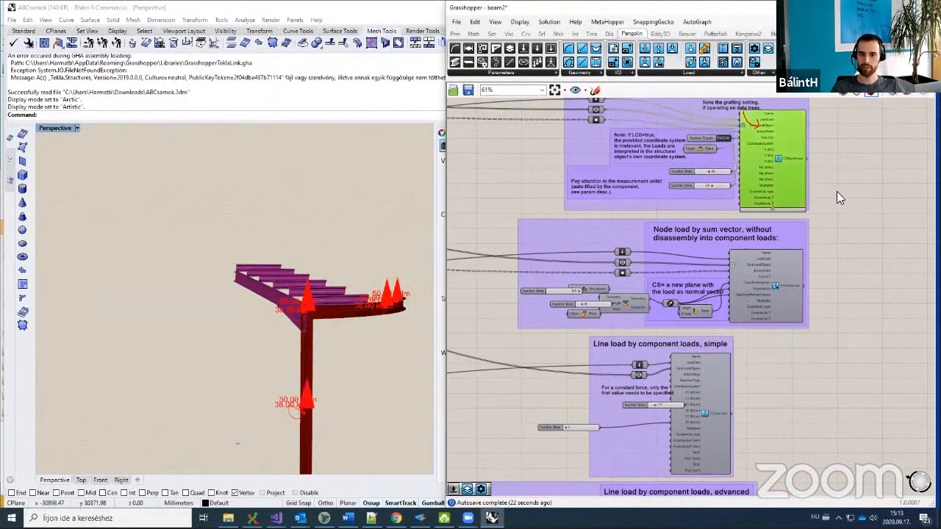
{"action": "middle_click", "coordinate": [853, 198]}
{"action": "left_click", "coordinate": [884, 169]}
{"action": "left_click", "coordinate": [866, 217]}
Step: Navigate to the line-load groups and select the simple and advanced line-load components
{"action": "right_click_drag", "start_coordinate": [772, 394], "coordinate": [734, 256]}
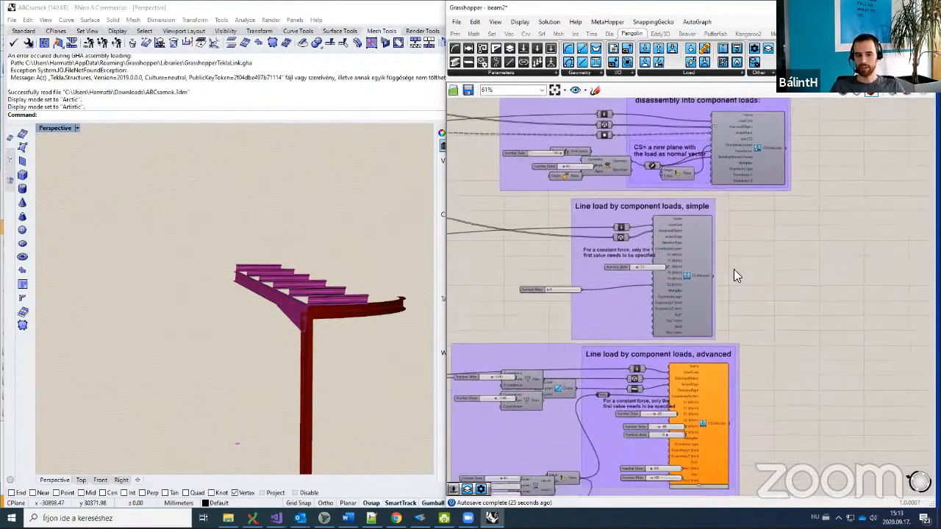
{"action": "scroll", "coordinate": [724, 286], "scroll_direction": "up", "scroll_amount": 2}
{"action": "right_click_drag", "start_coordinate": [699, 281], "coordinate": [671, 320]}
{"action": "right_click_drag", "start_coordinate": [663, 278], "coordinate": [588, 381]}
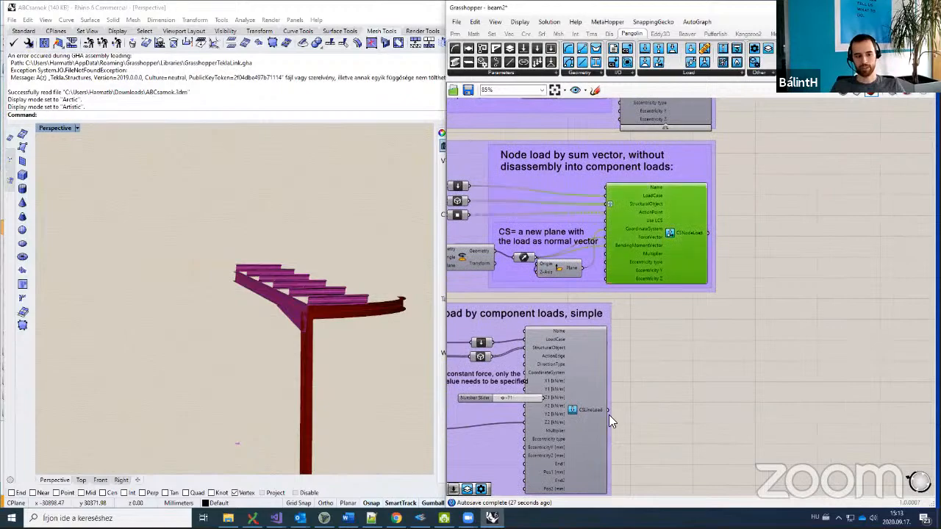
{"action": "left_click", "coordinate": [602, 420]}
{"action": "right_click_drag", "start_coordinate": [653, 353], "coordinate": [689, 192]}
{"action": "right_click_drag", "start_coordinate": [676, 401], "coordinate": [747, 316]}
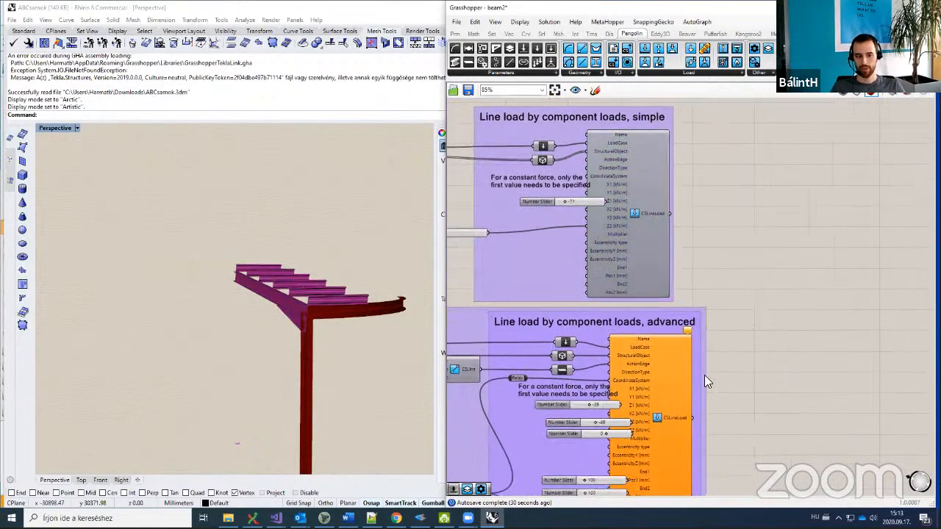
{"action": "left_click", "coordinate": [698, 363]}
Step: Move the three load sliders (-26, -48, 0) left of the advanced CSLineLoad
{"action": "right_click_drag", "start_coordinate": [698, 361], "coordinate": [720, 327]}
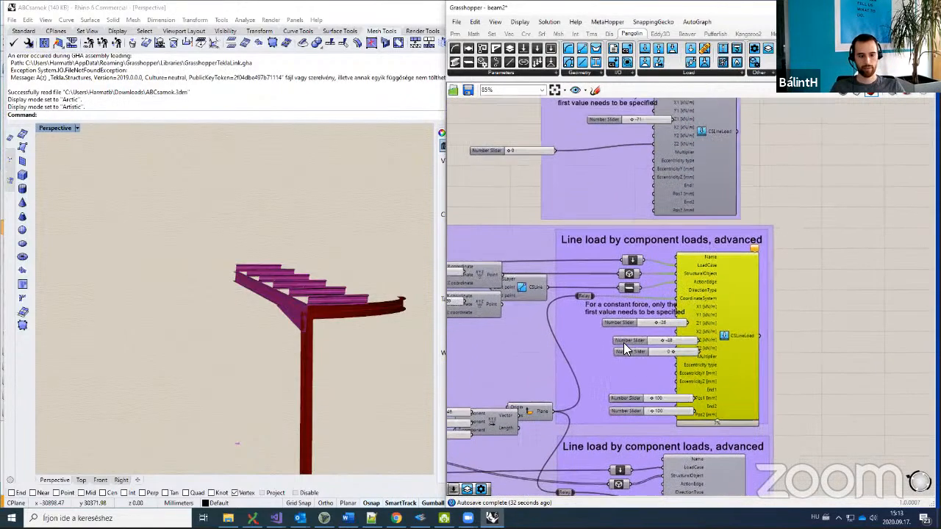
{"action": "scroll", "coordinate": [625, 343], "scroll_direction": "up", "scroll_amount": 3}
{"action": "left_click", "coordinate": [624, 339]}
{"action": "left_click", "coordinate": [624, 356], "text": "shift"}
{"action": "left_click", "coordinate": [606, 309], "text": "shift"}
{"action": "left_click_drag", "start_coordinate": [605, 309], "coordinate": [528, 322]}
{"action": "right_click_drag", "start_coordinate": [917, 288], "coordinate": [875, 297]}
{"action": "left_click", "coordinate": [874, 298]}
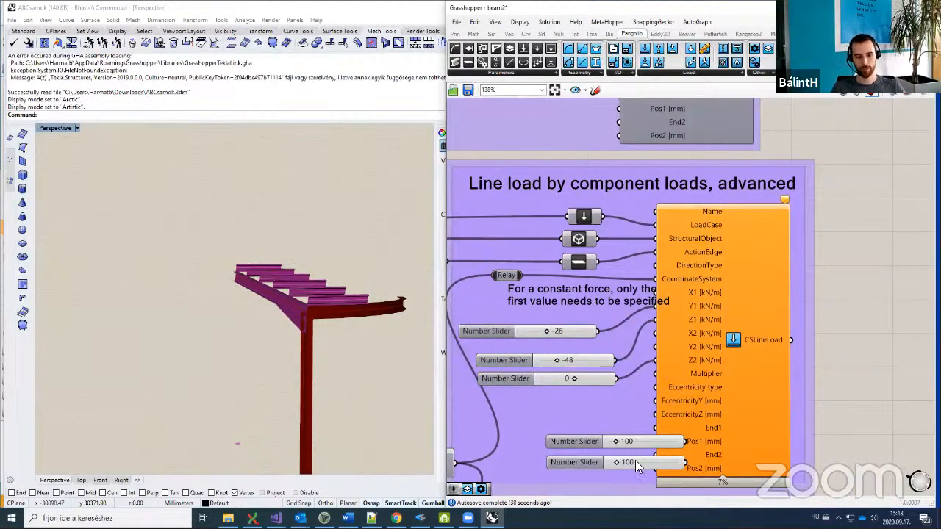
Step: Move the two 100 Pos1 and Pos2 position sliders left as well
{"action": "left_click", "coordinate": [575, 441]}
{"action": "left_click", "coordinate": [575, 460], "text": "shift"}
{"action": "left_click_drag", "start_coordinate": [576, 460], "coordinate": [520, 459]}
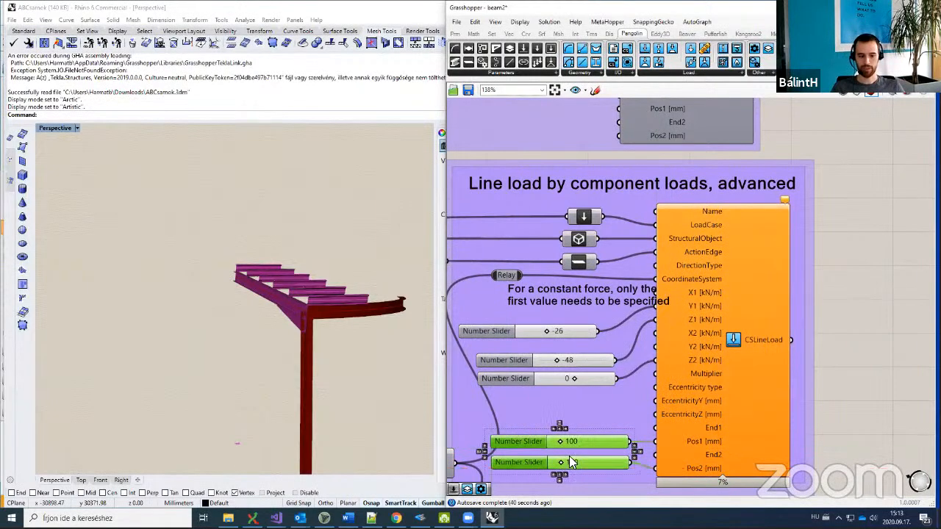
{"action": "scroll", "coordinate": [605, 416], "scroll_direction": "down", "scroll_amount": 2}
{"action": "left_click", "coordinate": [801, 308]}
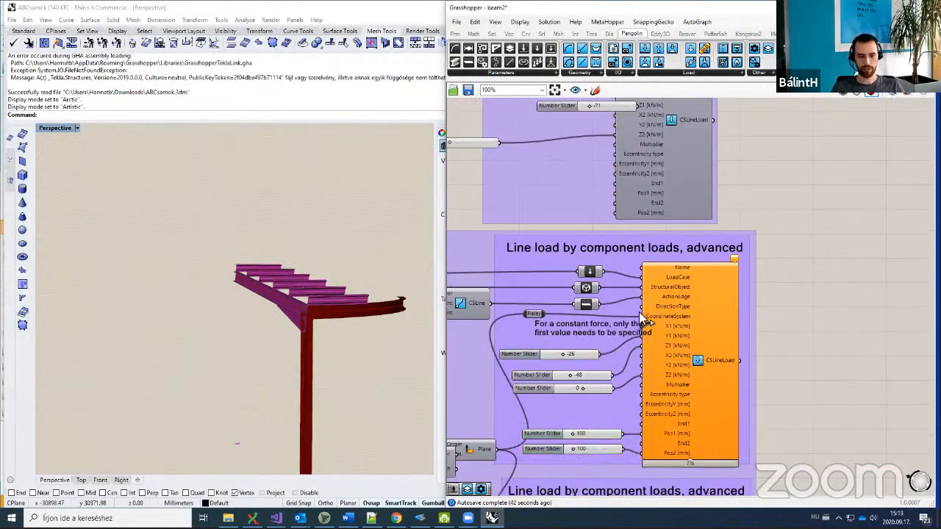
{"action": "middle_click", "coordinate": [811, 232]}
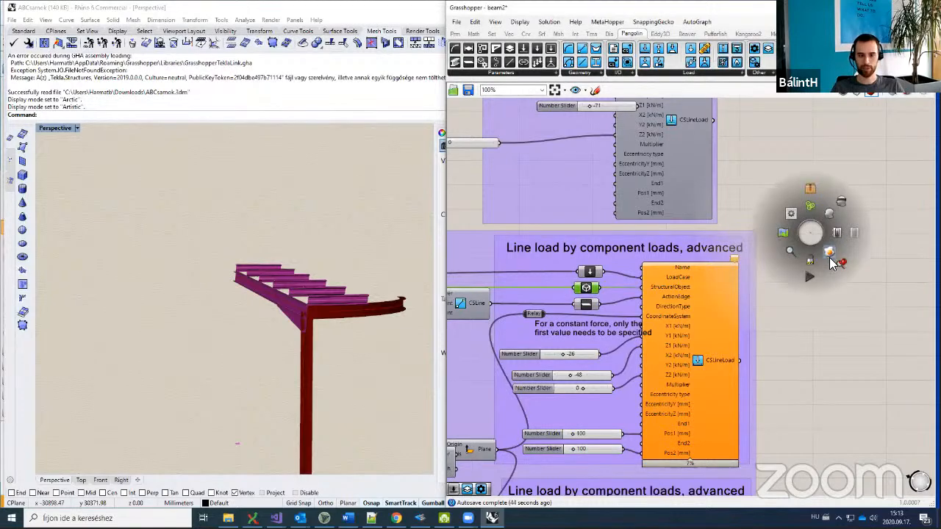
Step: Enable the advanced CSLineLoad and preview its -26 and -48 kN arrows on the holed plate
{"action": "left_click", "coordinate": [829, 214]}
{"action": "right_click_drag", "start_coordinate": [798, 234], "coordinate": [791, 261]}
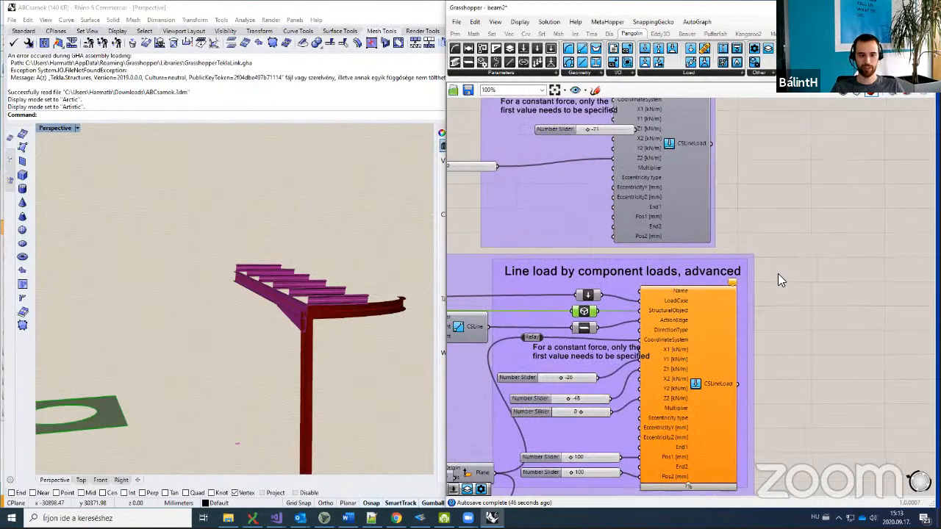
{"action": "middle_click", "coordinate": [764, 300]}
{"action": "left_click", "coordinate": [782, 285]}
{"action": "right_click_drag", "start_coordinate": [348, 371], "coordinate": [309, 353]}
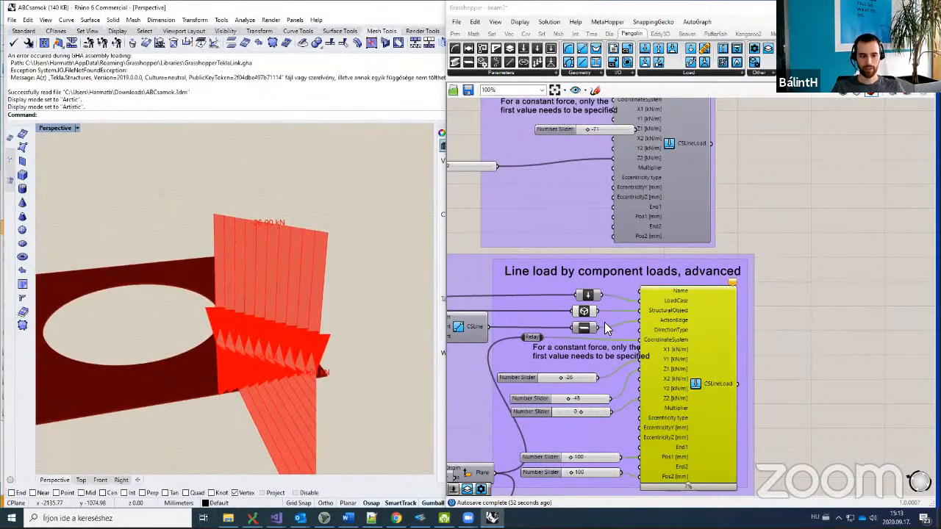
Step: Turn on the CSLine component's preview to show the load line in Rhino
{"action": "left_click", "coordinate": [588, 329]}
{"action": "middle_click", "coordinate": [735, 219]}
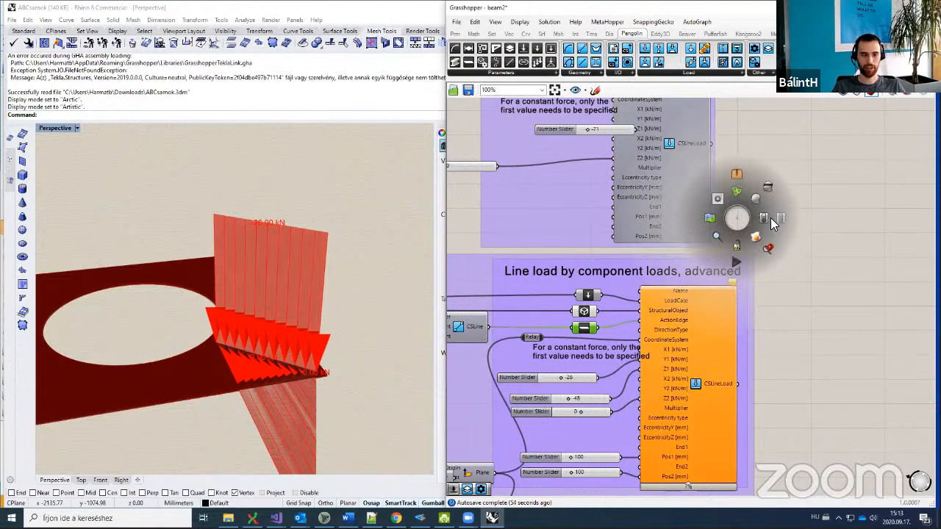
{"action": "left_click", "coordinate": [761, 219]}
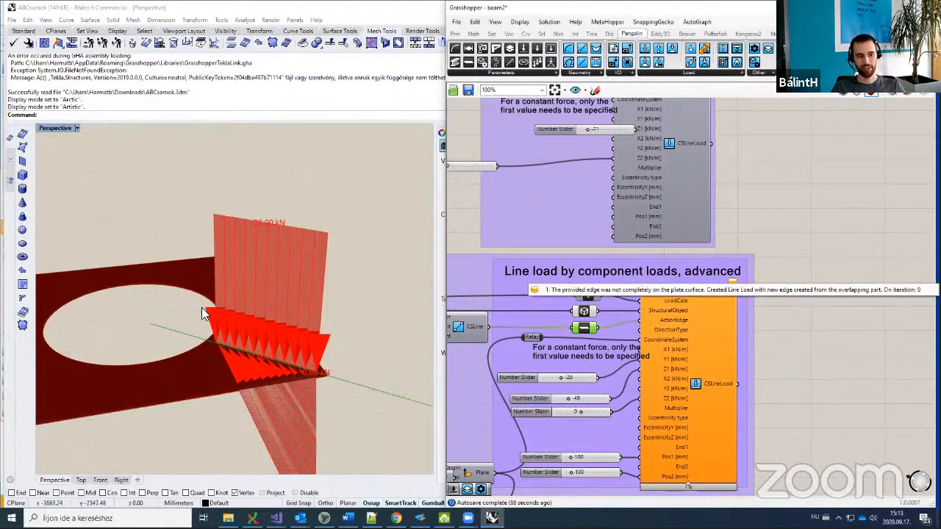
{"action": "scroll", "coordinate": [169, 313], "scroll_direction": "down", "scroll_amount": 1}
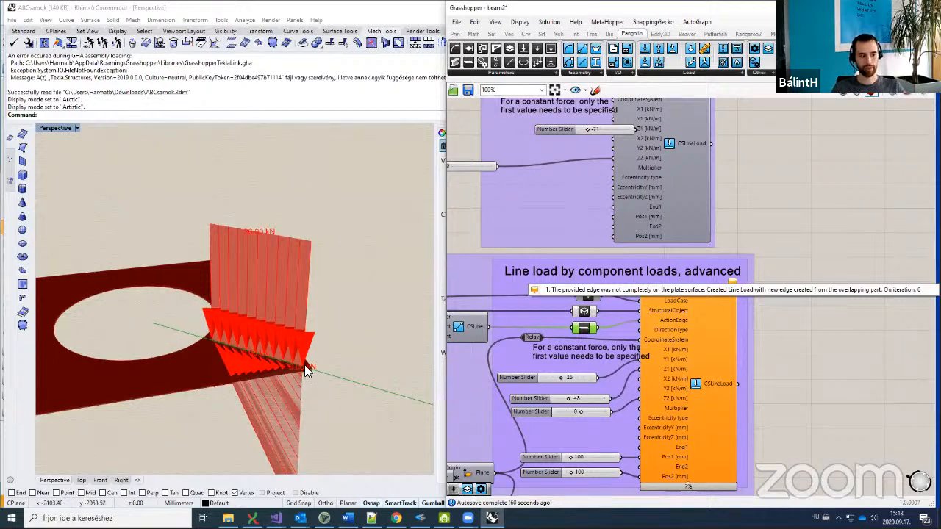
{"action": "scroll", "coordinate": [310, 366], "scroll_direction": "down", "scroll_amount": 2}
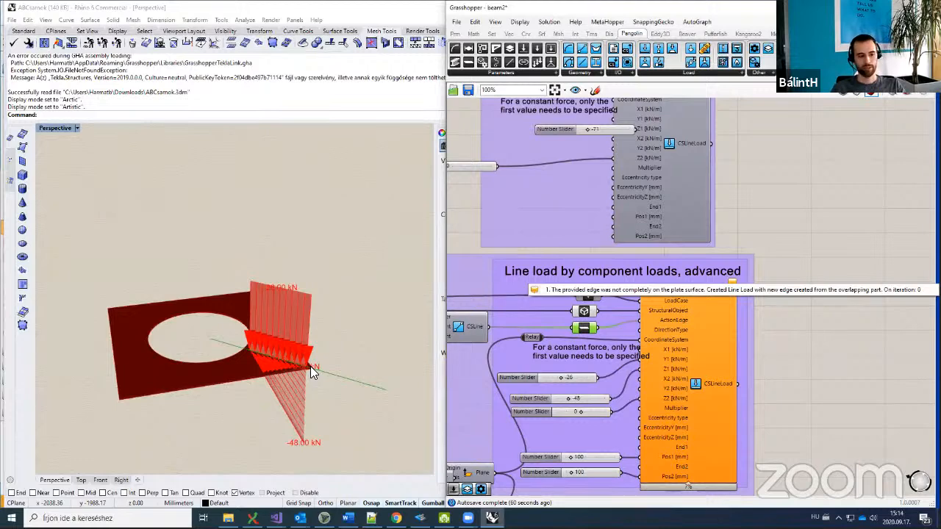
{"action": "scroll", "coordinate": [310, 366], "scroll_direction": "up", "scroll_amount": 2}
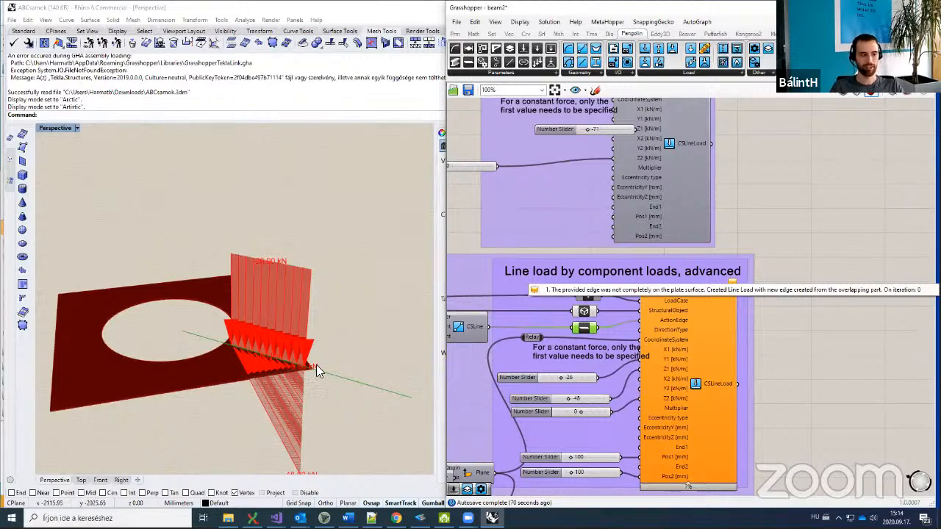
{"action": "scroll", "coordinate": [694, 343], "scroll_direction": "down", "scroll_amount": 2}
Step: Drag the load line's start X coordinate slider to -6715
{"action": "right_click_drag", "start_coordinate": [677, 336], "coordinate": [785, 332]}
{"action": "scroll", "coordinate": [564, 338], "scroll_direction": "up", "scroll_amount": 5}
{"action": "right_click", "coordinate": [552, 328]}
{"action": "left_click_drag", "start_coordinate": [552, 328], "coordinate": [553, 327]}
{"action": "left_click_drag", "start_coordinate": [543, 256], "coordinate": [521, 253]}
{"action": "scroll", "coordinate": [521, 252], "scroll_direction": "down", "scroll_amount": 2}
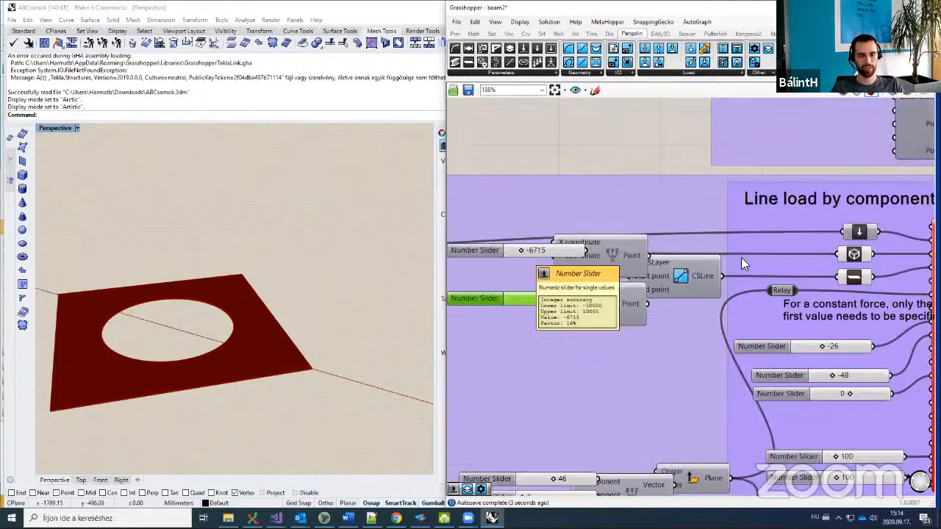
Step: Find the failing line-load component and move its three load sliders clear of it
{"action": "right_click_drag", "start_coordinate": [910, 242], "coordinate": [772, 269]}
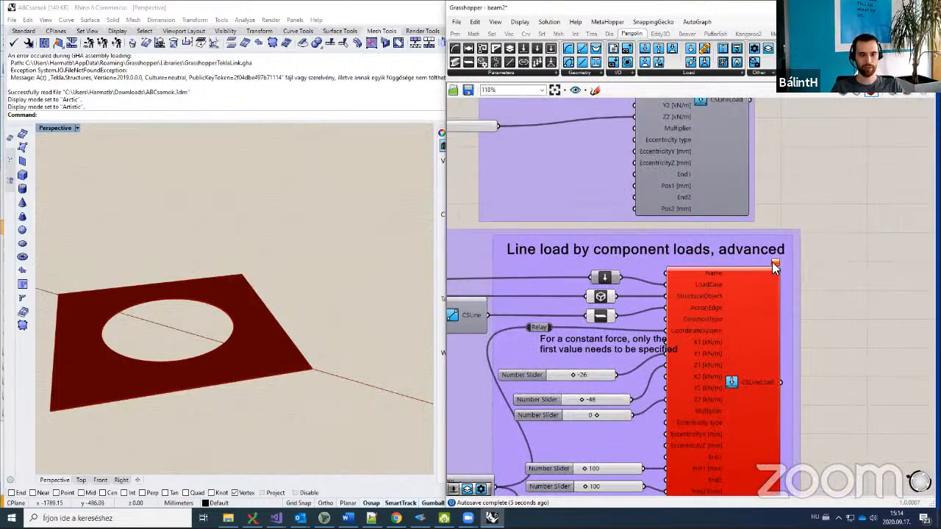
{"action": "right_click_drag", "start_coordinate": [824, 231], "coordinate": [547, 269]}
{"action": "mouse_move", "coordinate": [554, 252]}
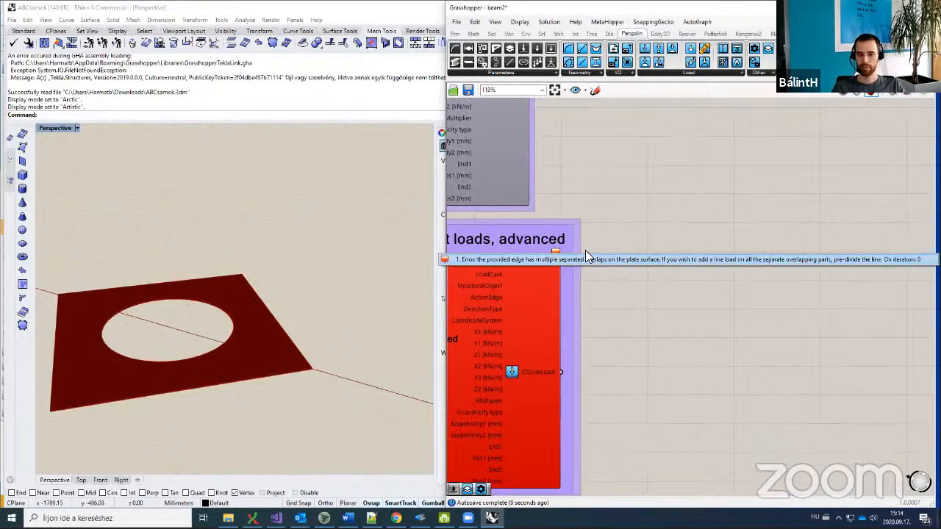
{"action": "scroll", "coordinate": [566, 288], "scroll_direction": "down", "scroll_amount": 2}
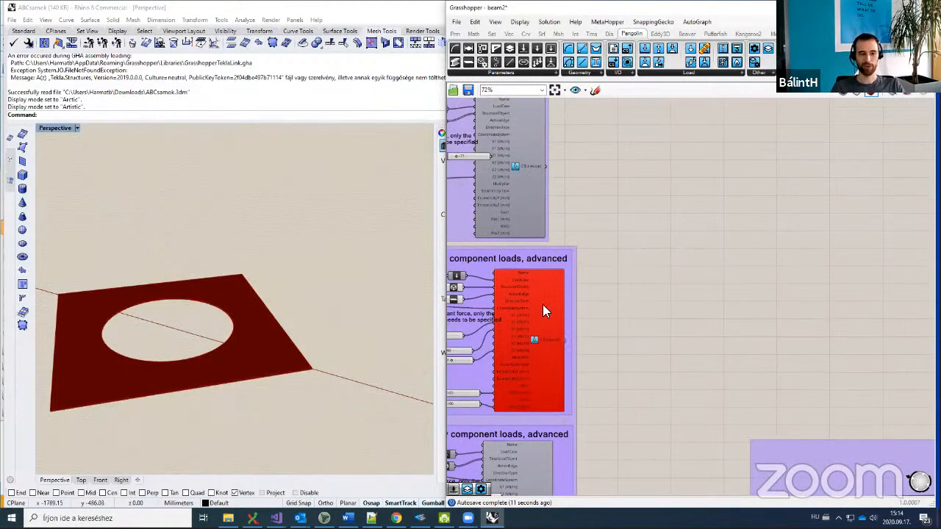
{"action": "scroll", "coordinate": [664, 300], "scroll_direction": "down", "scroll_amount": 3}
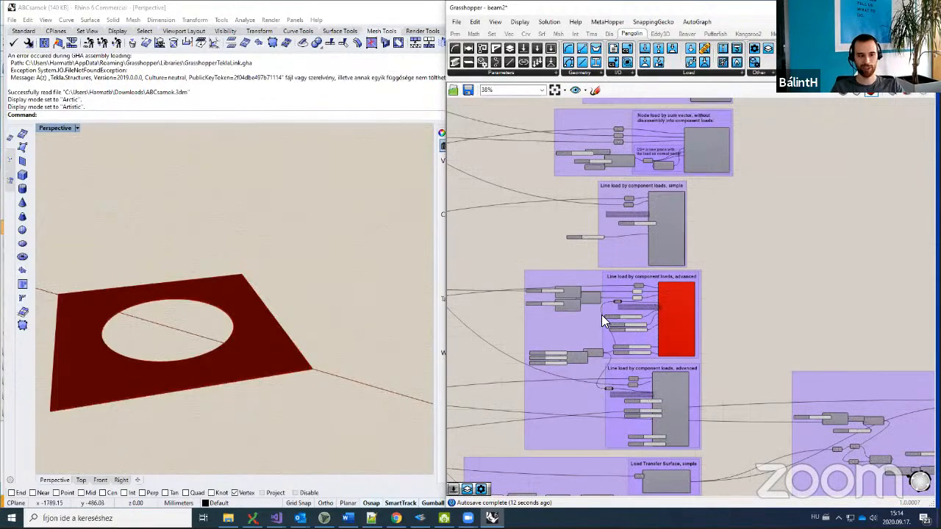
{"action": "scroll", "coordinate": [601, 312], "scroll_direction": "up", "scroll_amount": 2}
{"action": "scroll", "coordinate": [695, 316], "scroll_direction": "down", "scroll_amount": 2}
{"action": "right_click_drag", "start_coordinate": [695, 313], "coordinate": [628, 294]}
{"action": "scroll", "coordinate": [646, 321], "scroll_direction": "up", "scroll_amount": 2}
{"action": "scroll", "coordinate": [650, 346], "scroll_direction": "down", "scroll_amount": 3}
{"action": "scroll", "coordinate": [626, 292], "scroll_direction": "down", "scroll_amount": 2}
{"action": "scroll", "coordinate": [623, 315], "scroll_direction": "up", "scroll_amount": 4}
{"action": "scroll", "coordinate": [615, 316], "scroll_direction": "up", "scroll_amount": 3}
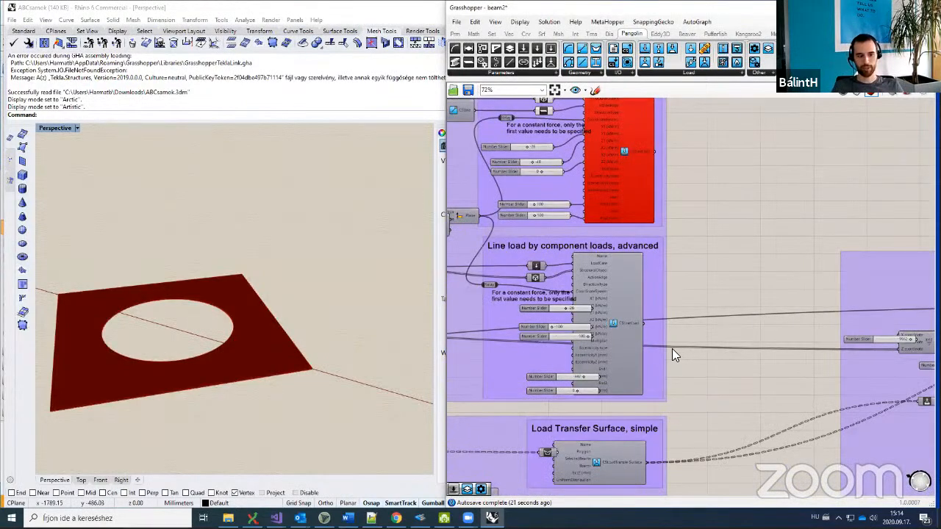
{"action": "scroll", "coordinate": [534, 329], "scroll_direction": "down", "scroll_amount": 2}
{"action": "scroll", "coordinate": [525, 307], "scroll_direction": "up", "scroll_amount": 4}
{"action": "left_click", "coordinate": [535, 307]}
{"action": "left_click", "coordinate": [535, 333], "text": "shift"}
{"action": "left_click", "coordinate": [535, 347], "text": "shift"}
{"action": "left_click_drag", "start_coordinate": [535, 347], "coordinate": [478, 355]}
Step: Move the Pos1 and Pos2 position sliders left of the CSLineLoad component
{"action": "left_click", "coordinate": [745, 282]}
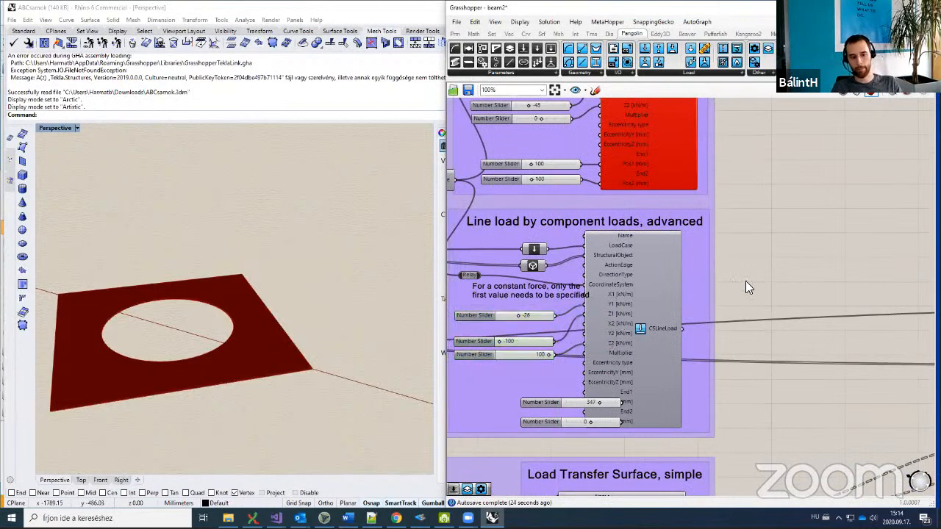
{"action": "left_click", "coordinate": [658, 294]}
{"action": "left_click", "coordinate": [557, 405]}
{"action": "left_click", "coordinate": [551, 422], "text": "shift"}
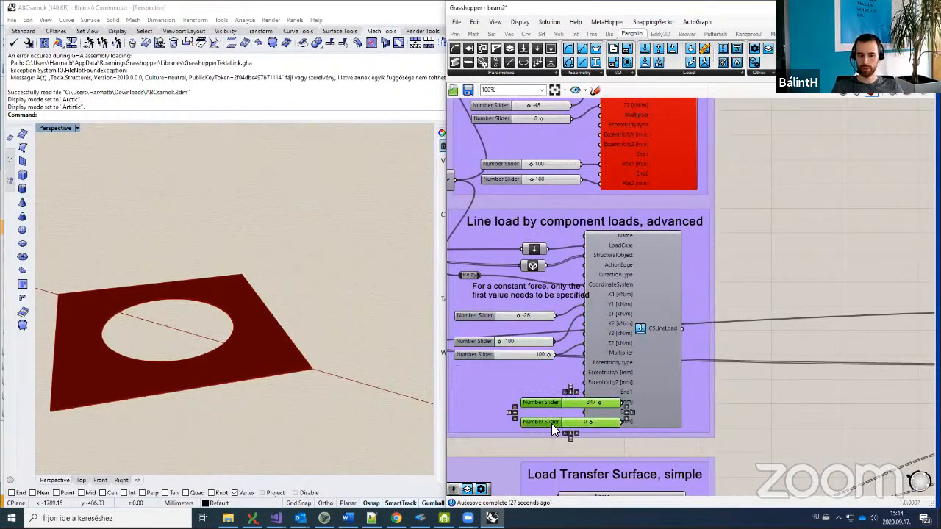
{"action": "left_click_drag", "start_coordinate": [551, 423], "coordinate": [472, 424]}
Step: Look over the node load group, then switch to the Loads_Example definition with Ctrl+Tab
{"action": "scroll", "coordinate": [642, 321], "scroll_direction": "down", "scroll_amount": 5}
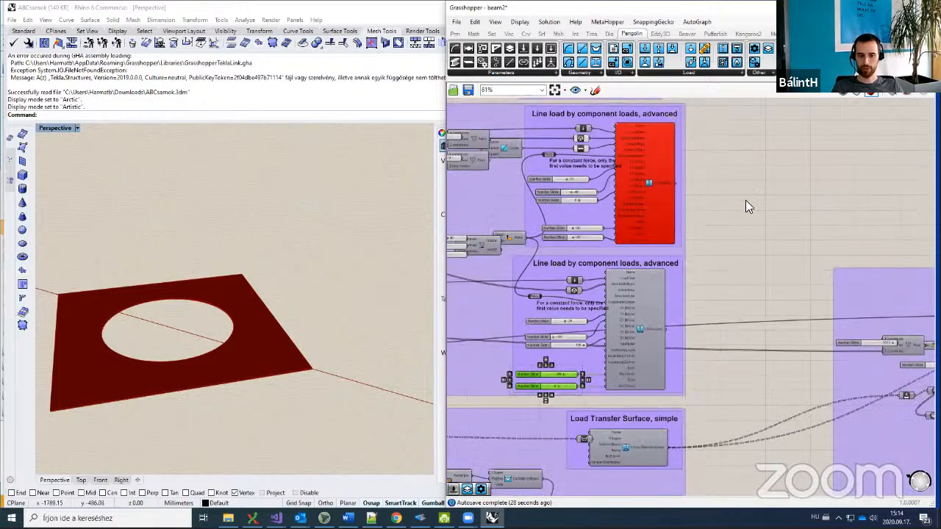
{"action": "right_click_drag", "start_coordinate": [668, 152], "coordinate": [647, 307]}
{"action": "right_click_drag", "start_coordinate": [639, 242], "coordinate": [645, 306]}
{"action": "scroll", "coordinate": [645, 305], "scroll_direction": "up", "scroll_amount": 7}
{"action": "right_click_drag", "start_coordinate": [589, 244], "coordinate": [625, 301]}
{"action": "scroll", "coordinate": [624, 301], "scroll_direction": "down", "scroll_amount": 6}
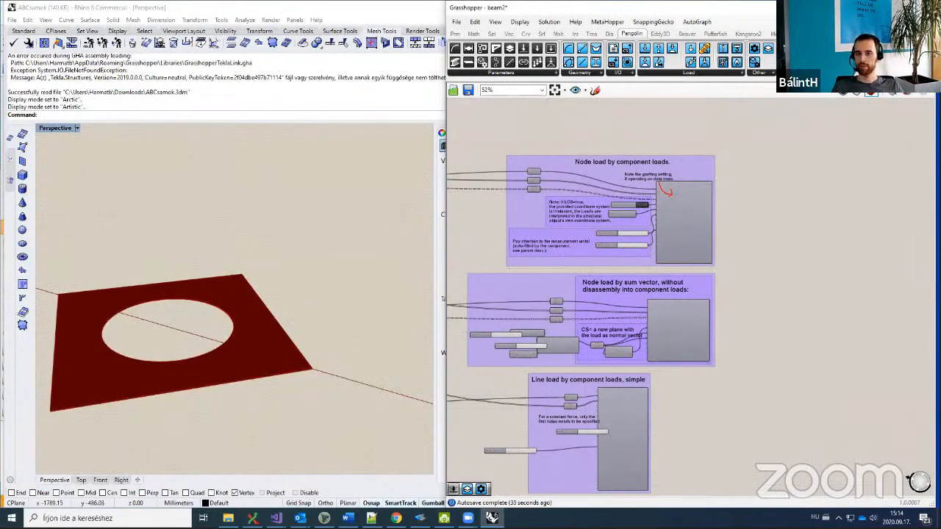
{"action": "key", "text": "ctrl+Tab"}
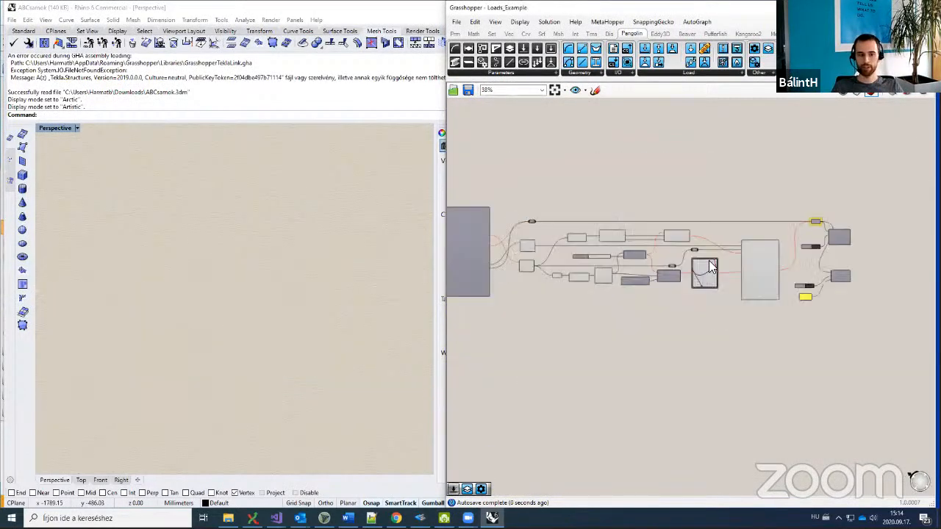
Step: Centre the large ConSteel component in the Loads_Example graph
{"action": "right_click_drag", "start_coordinate": [546, 305], "coordinate": [583, 328]}
{"action": "scroll", "coordinate": [583, 328], "scroll_direction": "down", "scroll_amount": 2}
{"action": "scroll", "coordinate": [584, 328], "scroll_direction": "up", "scroll_amount": 2}
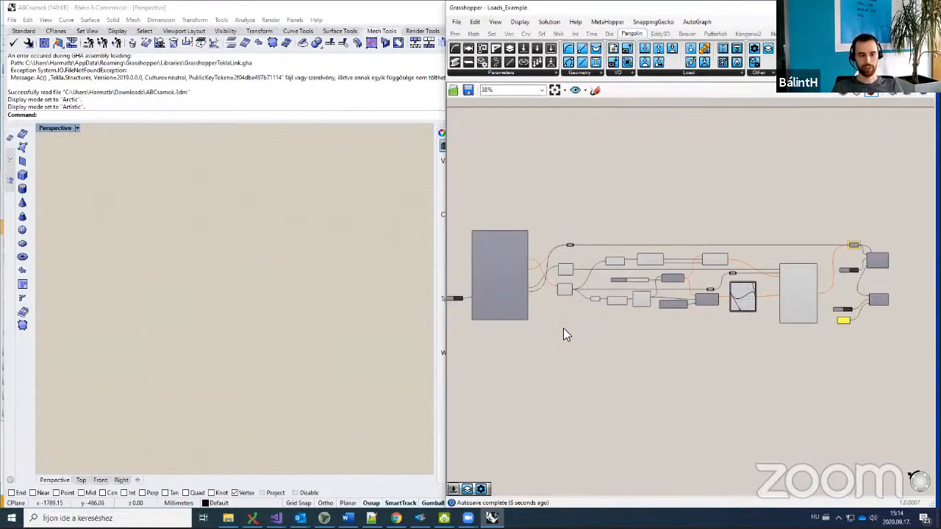
{"action": "right_click_drag", "start_coordinate": [557, 327], "coordinate": [681, 349]}
{"action": "scroll", "coordinate": [618, 320], "scroll_direction": "up", "scroll_amount": 4}
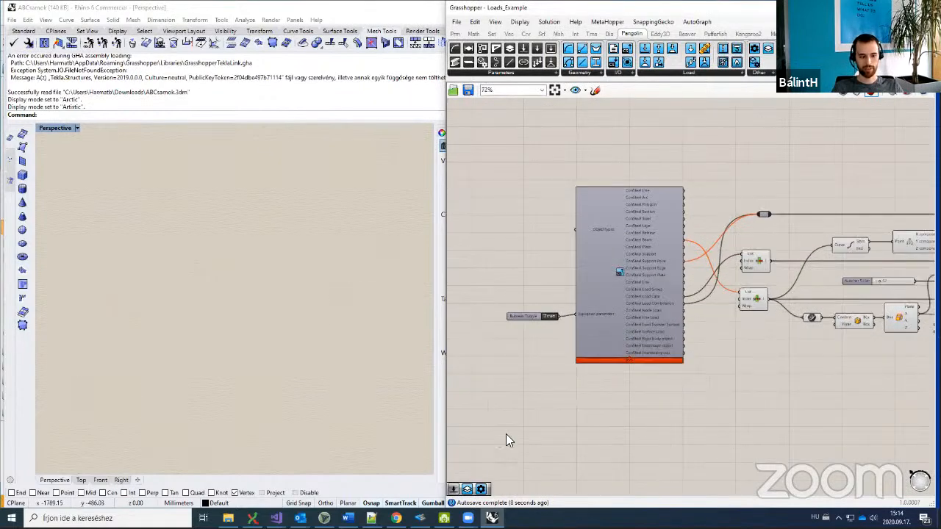
Step: Move Rhino aside and bring the empty ConSteel 14 model to the front
{"action": "left_click", "coordinate": [420, 519]}
{"action": "left_click", "coordinate": [723, 132]}
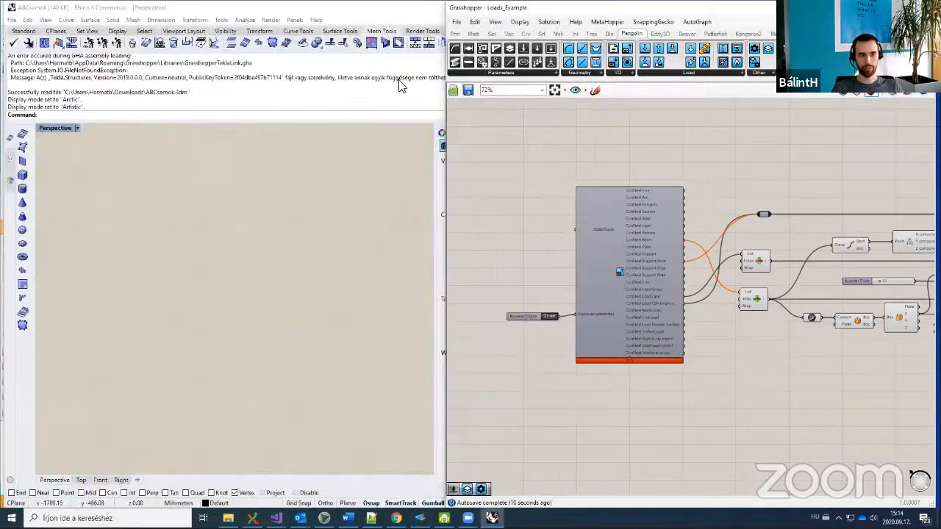
{"action": "left_click", "coordinate": [159, 11]}
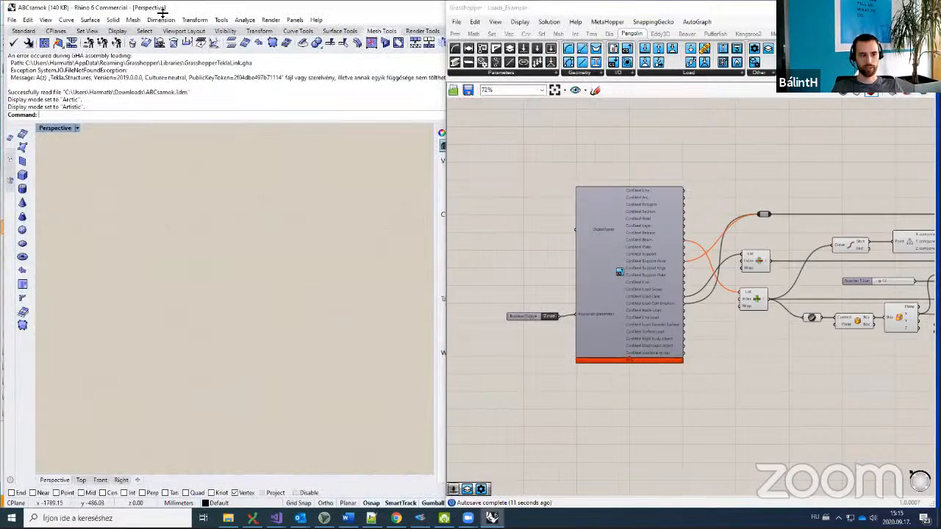
{"action": "left_click_drag", "start_coordinate": [160, 11], "coordinate": [647, 44]}
{"action": "left_click", "coordinate": [281, 336]}
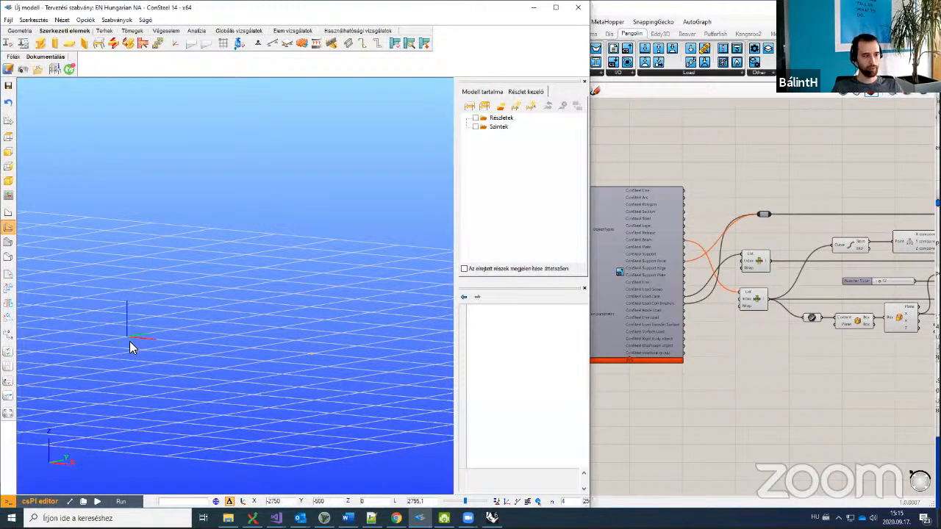
Step: Draw a beam from the origin to a grid point, redrawing it once, then return to Grasshopper
{"action": "left_click", "coordinate": [309, 355]}
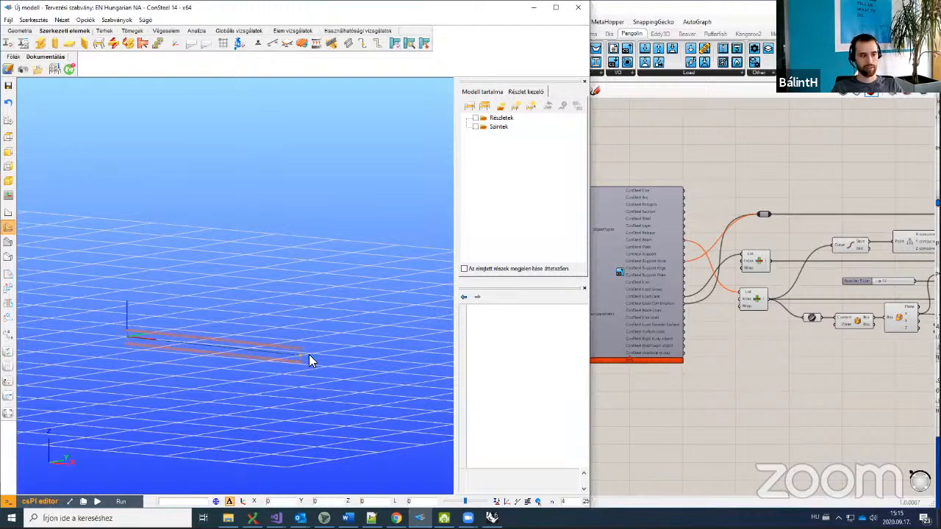
{"action": "key", "text": "ctrl+z"}
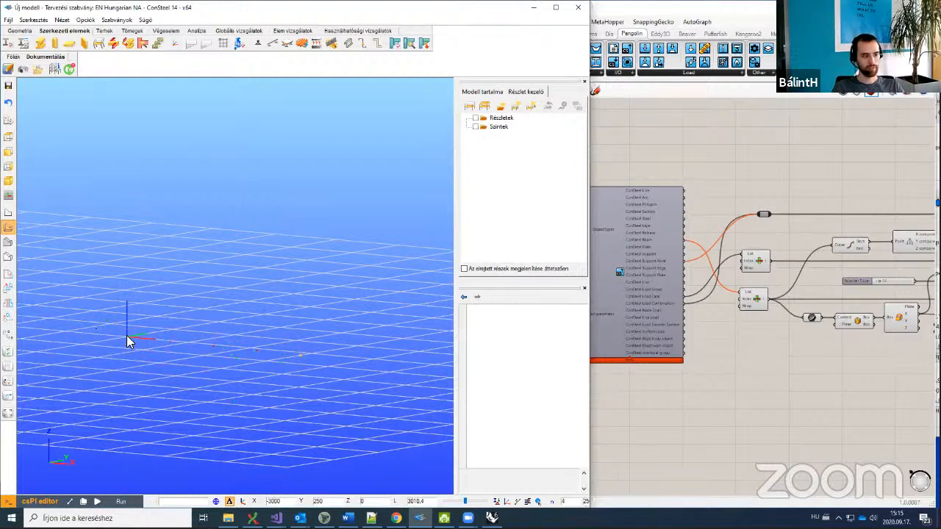
{"action": "left_click", "coordinate": [252, 349]}
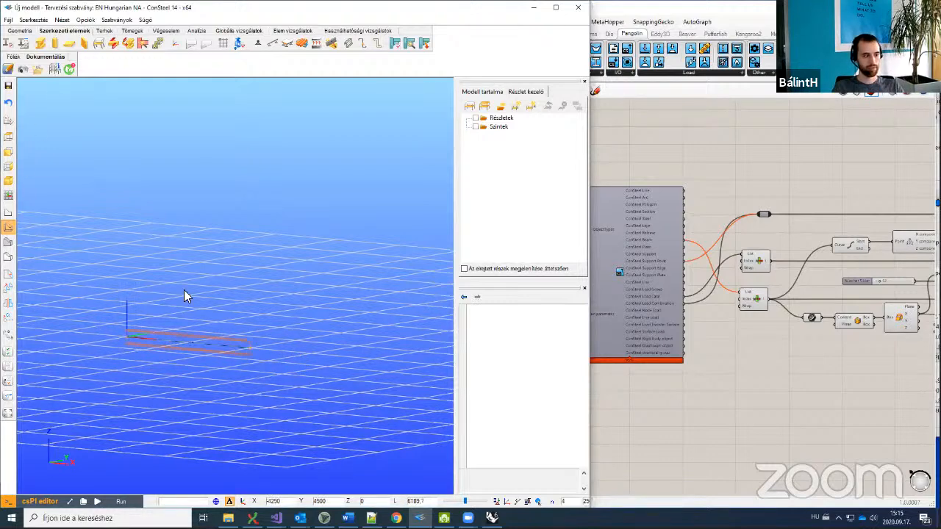
{"action": "scroll", "coordinate": [184, 290], "scroll_direction": "up", "scroll_amount": 2}
{"action": "left_click", "coordinate": [257, 43]}
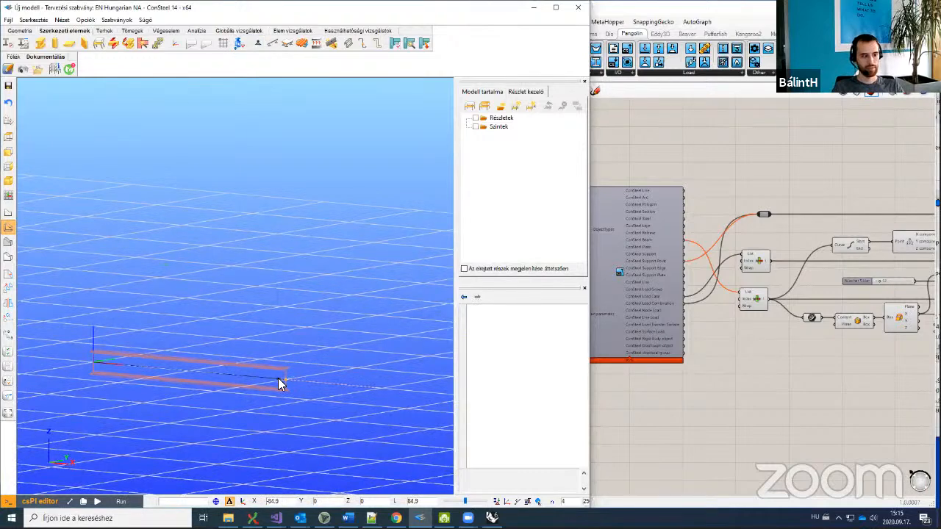
{"action": "right_click_drag", "start_coordinate": [741, 382], "coordinate": [823, 390]}
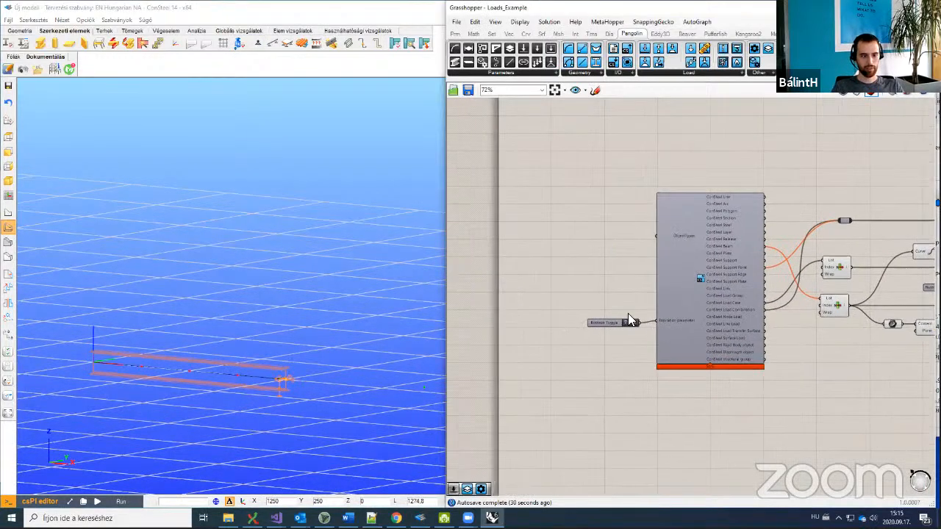
Step: Set the expiration Boolean Toggle feeding the ConSteel component to False
{"action": "scroll", "coordinate": [648, 326], "scroll_direction": "up", "scroll_amount": 3}
{"action": "double_click", "coordinate": [598, 310]}
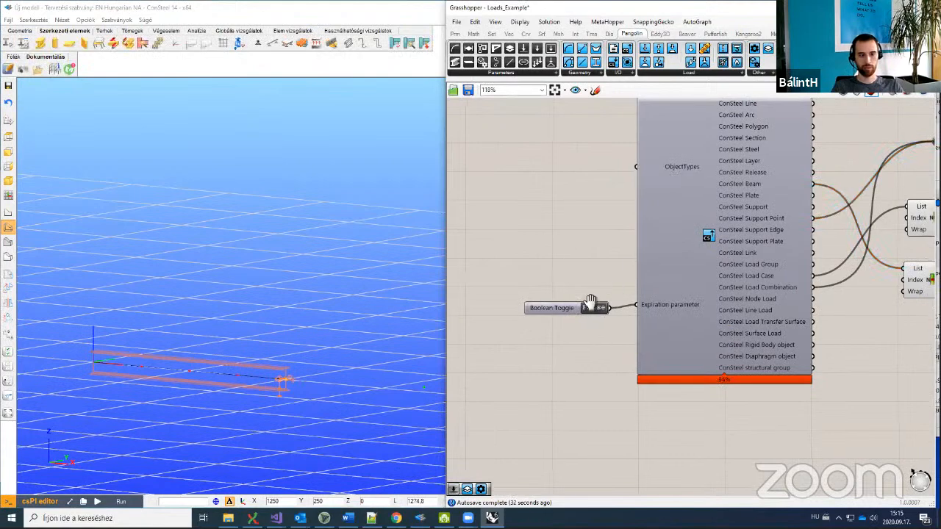
{"action": "right_click_drag", "start_coordinate": [607, 294], "coordinate": [553, 335]}
{"action": "scroll", "coordinate": [622, 328], "scroll_direction": "down", "scroll_amount": 4}
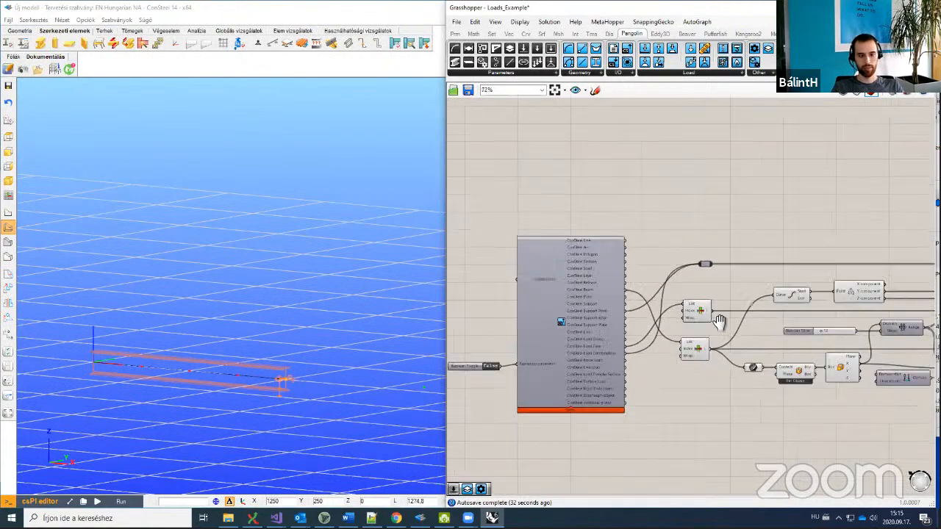
Step: Pan to the CSNodeLoad component and its live-connection sender and upload components
{"action": "right_click_drag", "start_coordinate": [815, 337], "coordinate": [664, 329]}
{"action": "right_click_drag", "start_coordinate": [738, 341], "coordinate": [551, 330]}
{"action": "scroll", "coordinate": [597, 303], "scroll_direction": "up", "scroll_amount": 3}
{"action": "scroll", "coordinate": [598, 309], "scroll_direction": "up", "scroll_amount": 1}
{"action": "right_click_drag", "start_coordinate": [621, 263], "coordinate": [576, 272]}
{"action": "right_click_drag", "start_coordinate": [876, 347], "coordinate": [758, 376]}
{"action": "right_click_drag", "start_coordinate": [705, 231], "coordinate": [594, 193]}
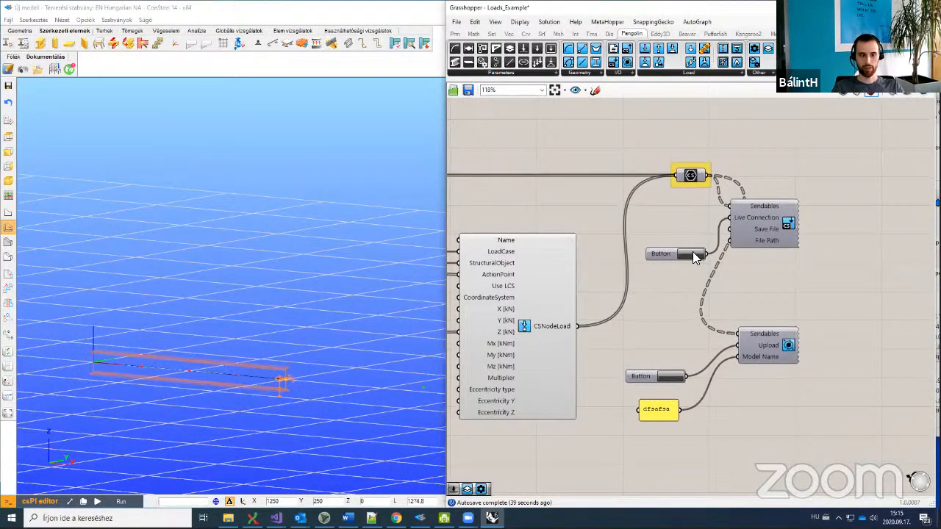
{"action": "scroll", "coordinate": [255, 315], "scroll_direction": "down", "scroll_amount": 2}
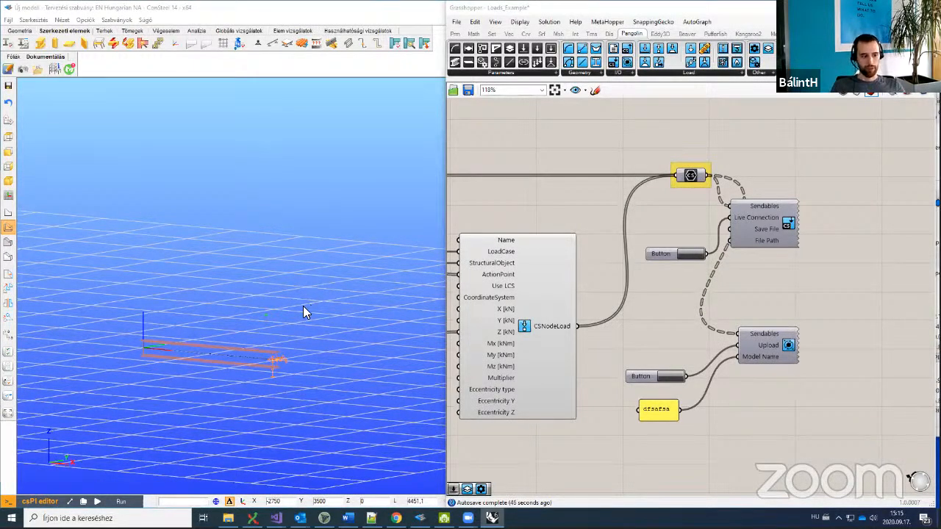
Step: Show ConSteel's Terhek (Loads) view and tilt the 3D view toward the beam
{"action": "left_click", "coordinate": [268, 356]}
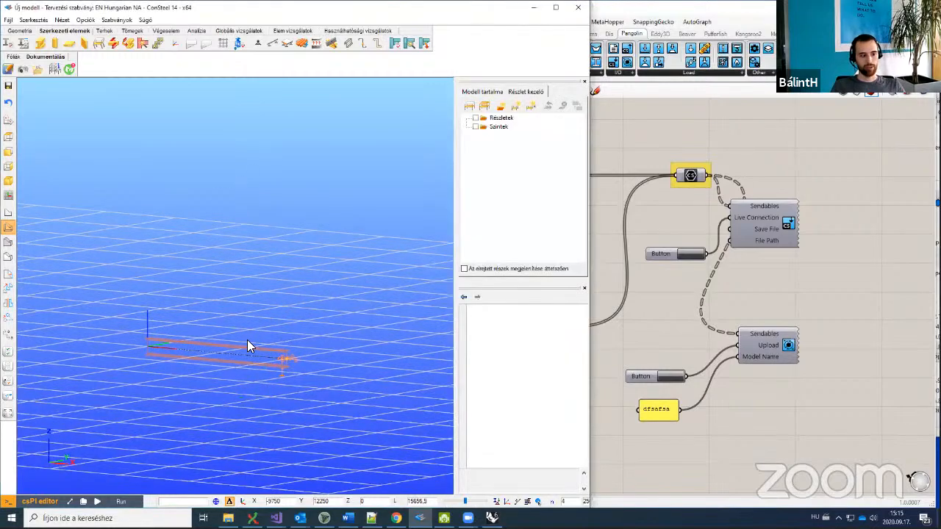
{"action": "scroll", "coordinate": [247, 334], "scroll_direction": "up", "scroll_amount": 3}
{"action": "left_click", "coordinate": [105, 30]}
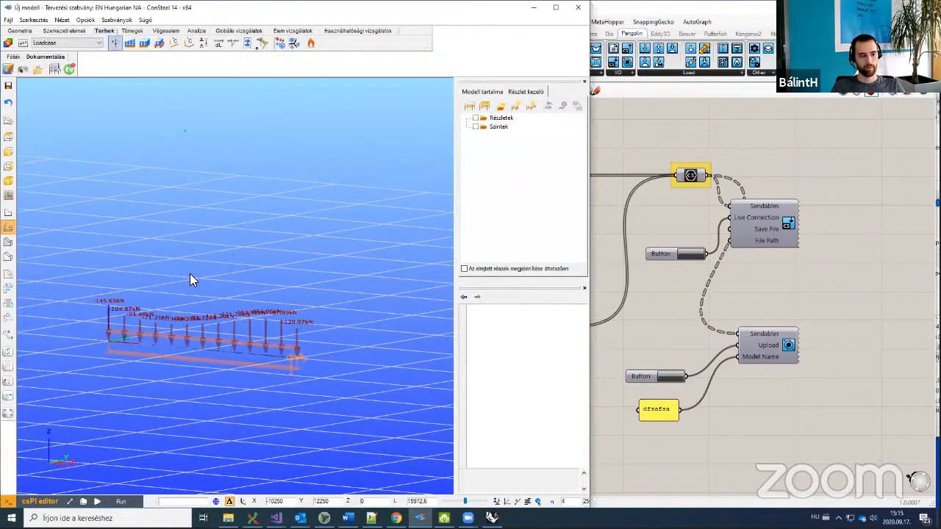
{"action": "middle_click_drag", "start_coordinate": [219, 273], "coordinate": [218, 274], "text": "alt"}
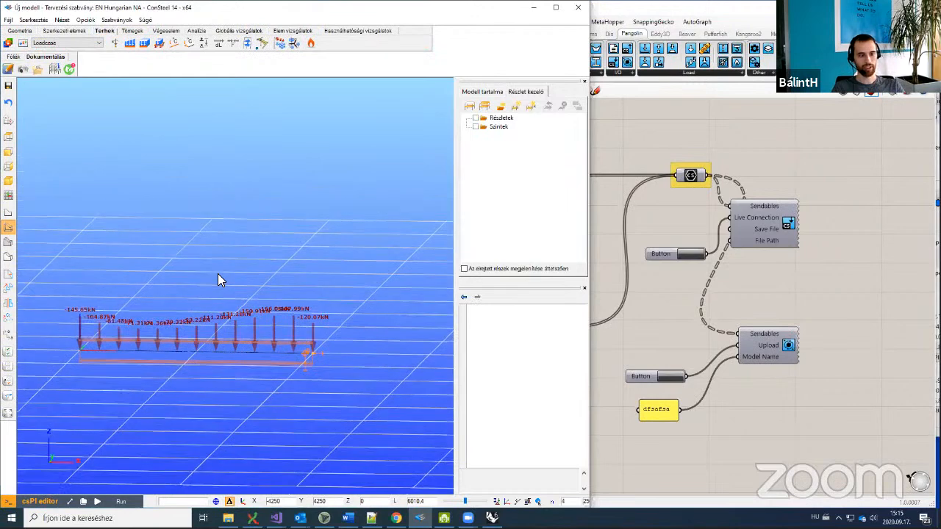
{"action": "middle_click_drag", "start_coordinate": [180, 315], "coordinate": [195, 304], "text": "alt"}
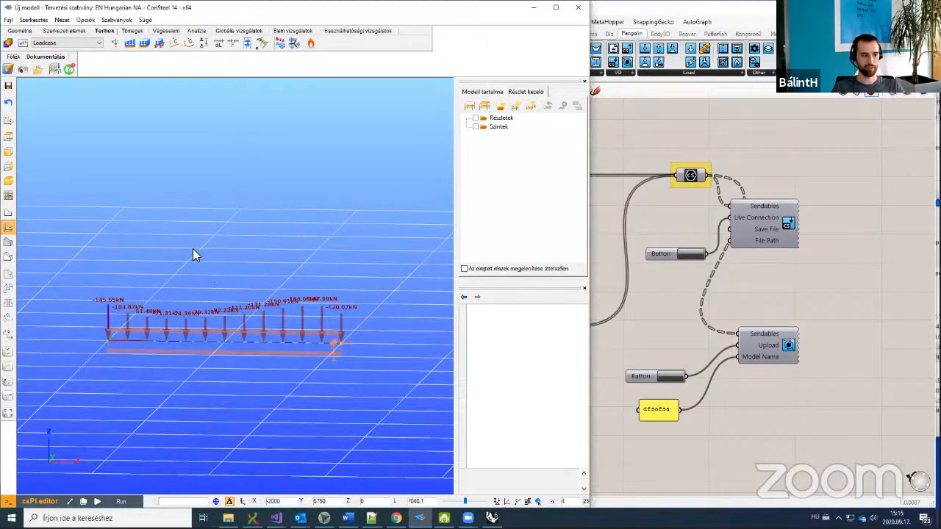
Step: Refresh ConSteel to show node loads from -145.65 kN to -120.07 kN along the beam
{"action": "left_click", "coordinate": [826, 292]}
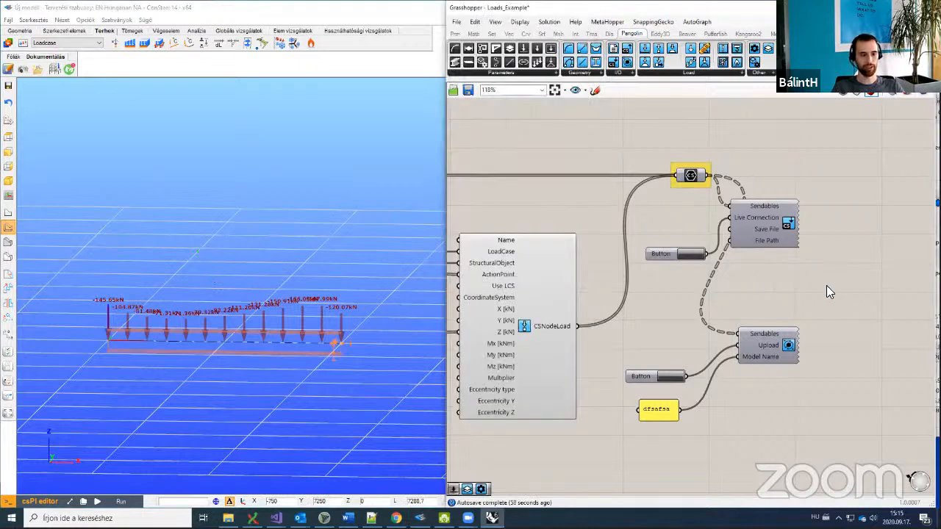
{"action": "left_click", "coordinate": [268, 284]}
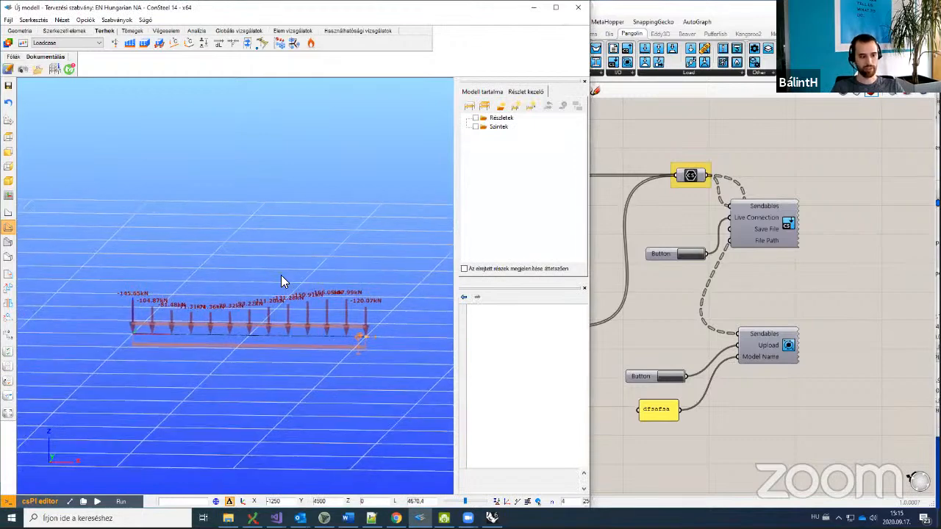
{"action": "left_click", "coordinate": [752, 302]}
{"action": "scroll", "coordinate": [749, 301], "scroll_direction": "down", "scroll_amount": 3}
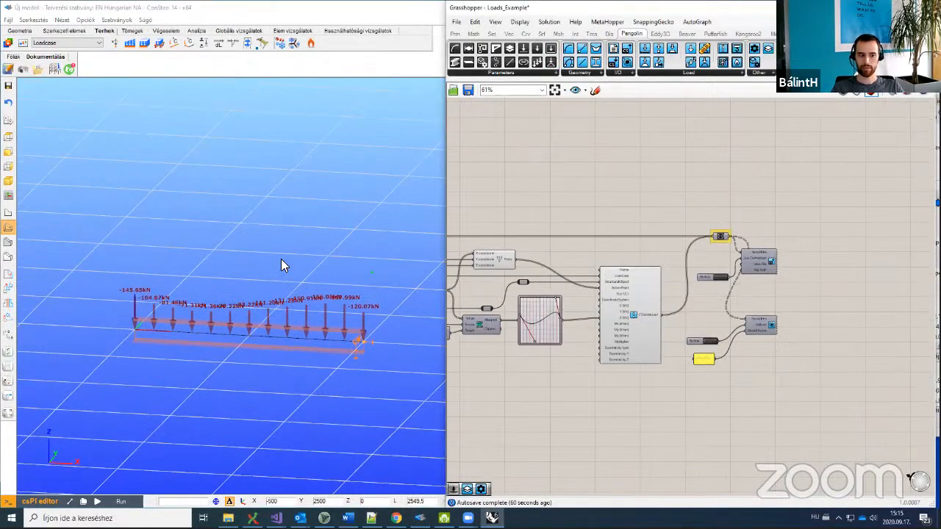
{"action": "left_click", "coordinate": [281, 259]}
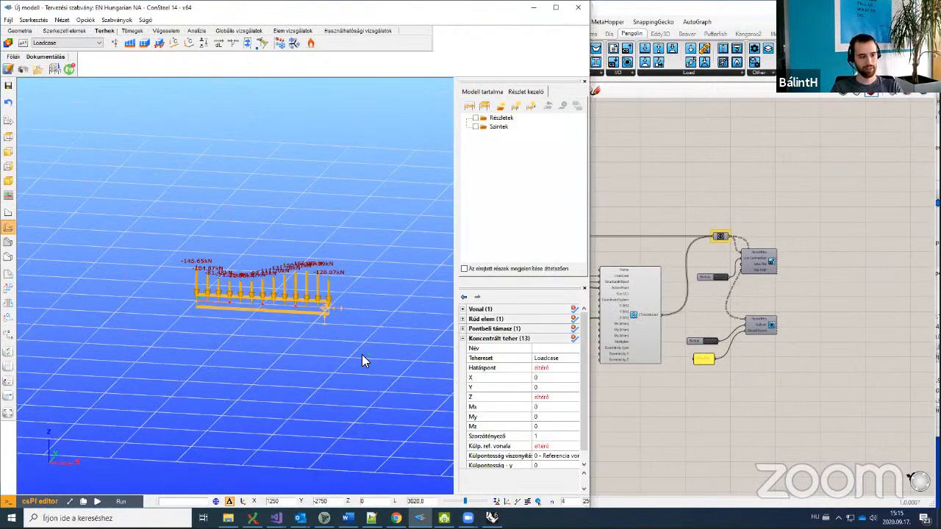
Step: Open the ABCsarnok hall definition and zoom out over its whole graph
{"action": "left_click", "coordinate": [822, 283]}
{"action": "scroll", "coordinate": [748, 229], "scroll_direction": "down", "scroll_amount": 4}
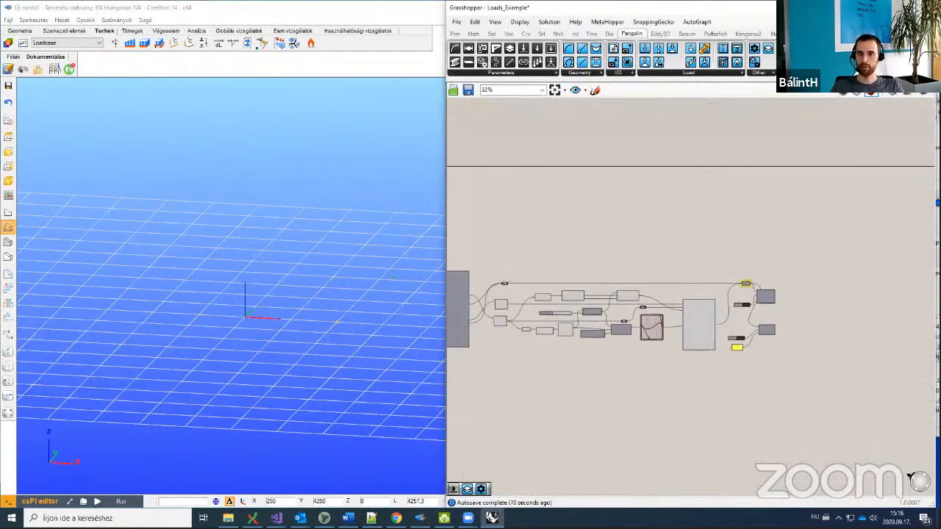
{"action": "left_click", "coordinate": [882, 180]}
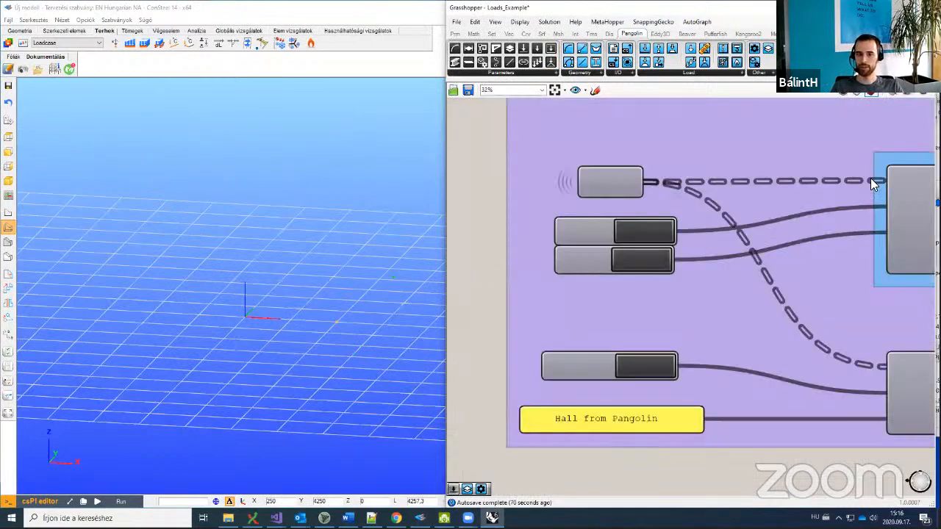
{"action": "scroll", "coordinate": [663, 276], "scroll_direction": "down", "scroll_amount": 2}
{"action": "scroll", "coordinate": [702, 230], "scroll_direction": "down", "scroll_amount": 6}
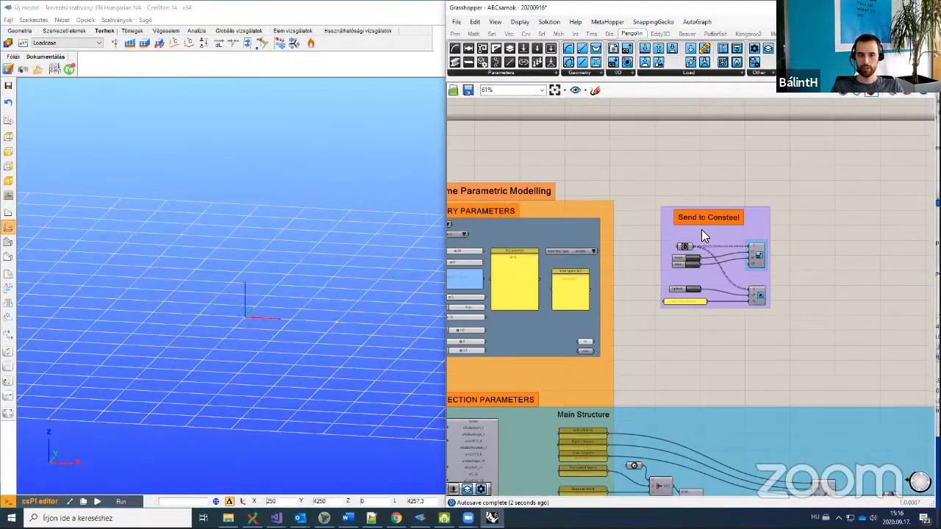
{"action": "scroll", "coordinate": [644, 299], "scroll_direction": "down", "scroll_amount": 4}
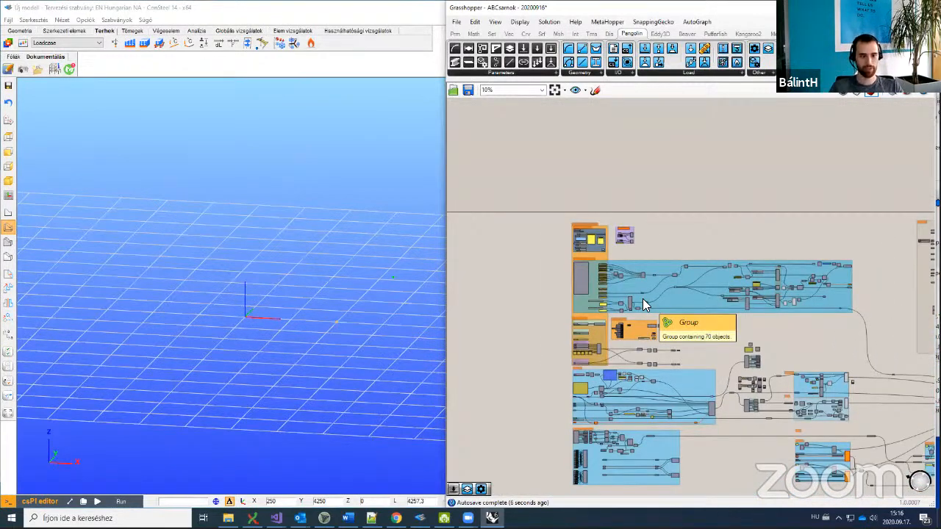
{"action": "right_click_drag", "start_coordinate": [727, 363], "coordinate": [618, 325]}
{"action": "scroll", "coordinate": [617, 325], "scroll_direction": "down", "scroll_amount": 2}
{"action": "scroll", "coordinate": [736, 348], "scroll_direction": "down", "scroll_amount": 1}
{"action": "right_click_drag", "start_coordinate": [737, 350], "coordinate": [652, 353]}
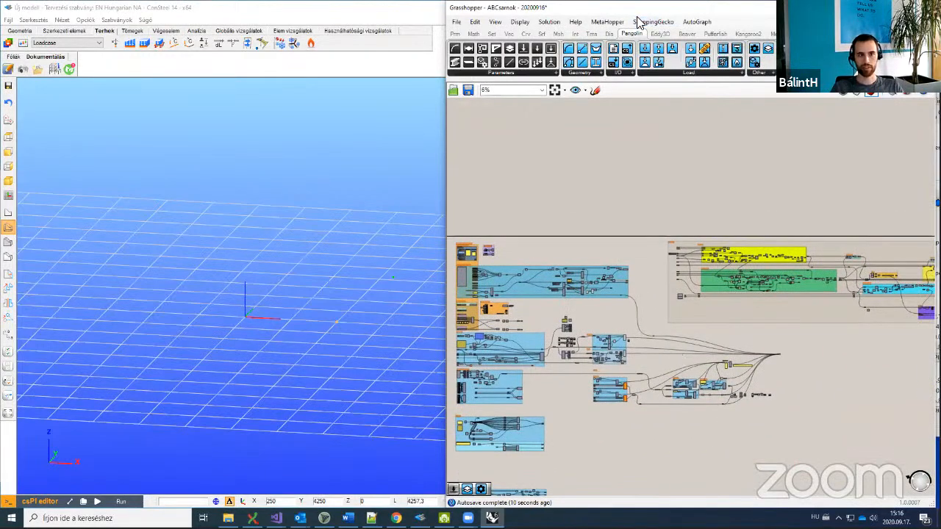
Step: Frame the steel hall with its -0.50 kN/m2 roof loads in Rhino's Perspective viewport
{"action": "left_click_drag", "start_coordinate": [680, 7], "coordinate": [250, 46]}
{"action": "left_click", "coordinate": [672, 76]}
{"action": "scroll", "coordinate": [282, 263], "scroll_direction": "down", "scroll_amount": 12}
{"action": "scroll", "coordinate": [282, 263], "scroll_direction": "down", "scroll_amount": 3}
{"action": "right_click_drag", "start_coordinate": [297, 264], "coordinate": [440, 271]}
{"action": "right_click_drag", "start_coordinate": [293, 249], "coordinate": [299, 274], "text": "shift"}
{"action": "scroll", "coordinate": [288, 266], "scroll_direction": "up", "scroll_amount": 8}
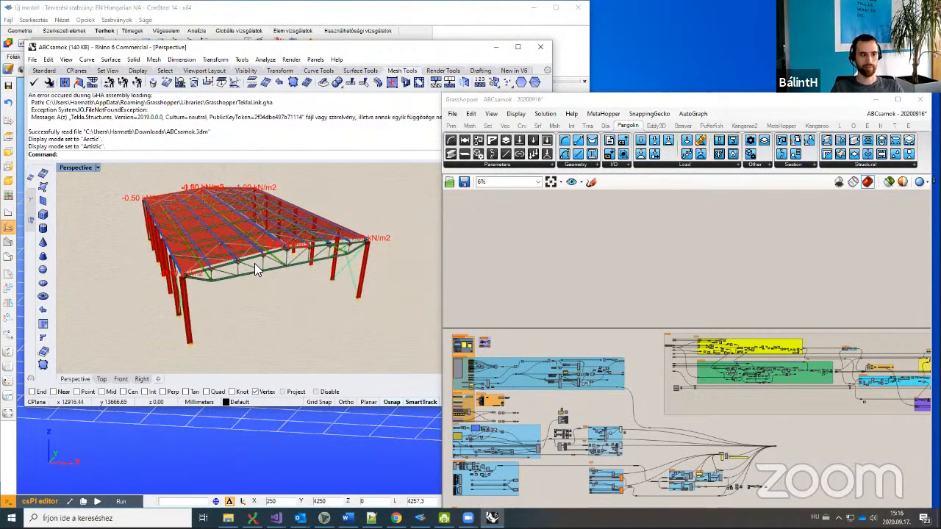
Step: Orbit the loaded steel hall to view it from a higher angle
{"action": "right_click_drag", "start_coordinate": [266, 281], "coordinate": [238, 296]}
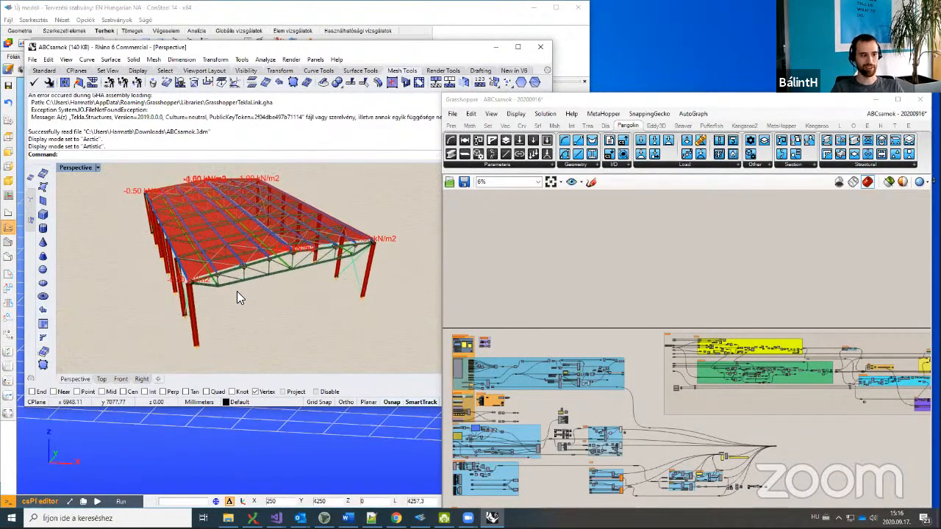
{"action": "scroll", "coordinate": [237, 297], "scroll_direction": "up", "scroll_amount": 3}
{"action": "scroll", "coordinate": [178, 282], "scroll_direction": "down", "scroll_amount": 6}
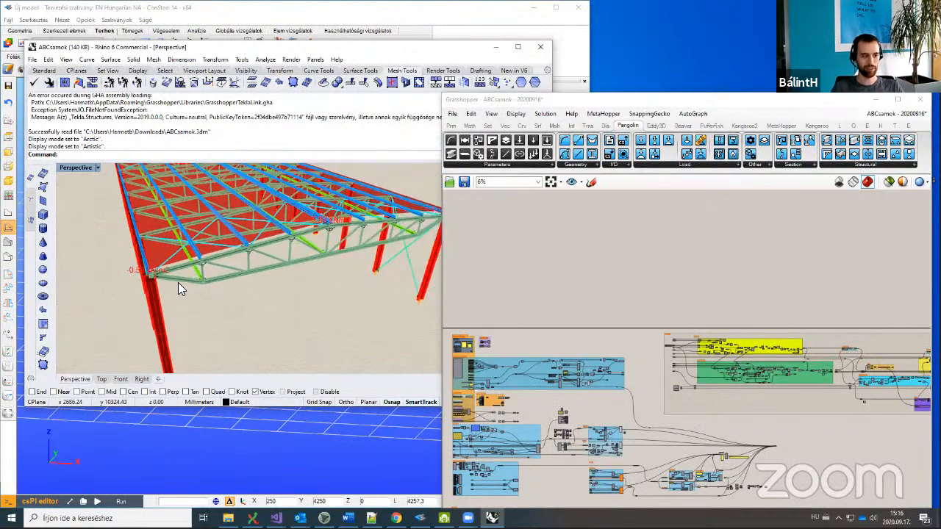
{"action": "right_click_drag", "start_coordinate": [179, 288], "coordinate": [233, 309]}
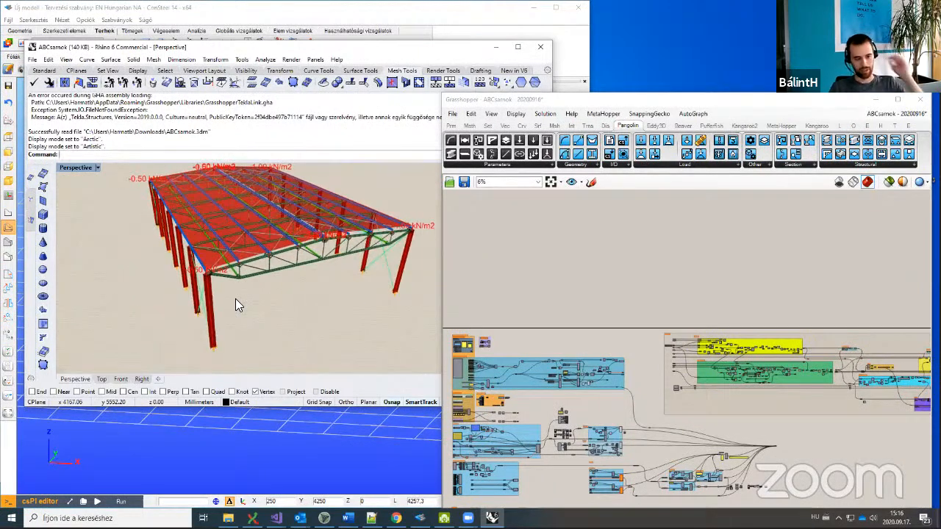
Step: Zoom the Grasshopper canvas onto the Snow ULS load-combination panel and read its formula
{"action": "left_click", "coordinate": [664, 268]}
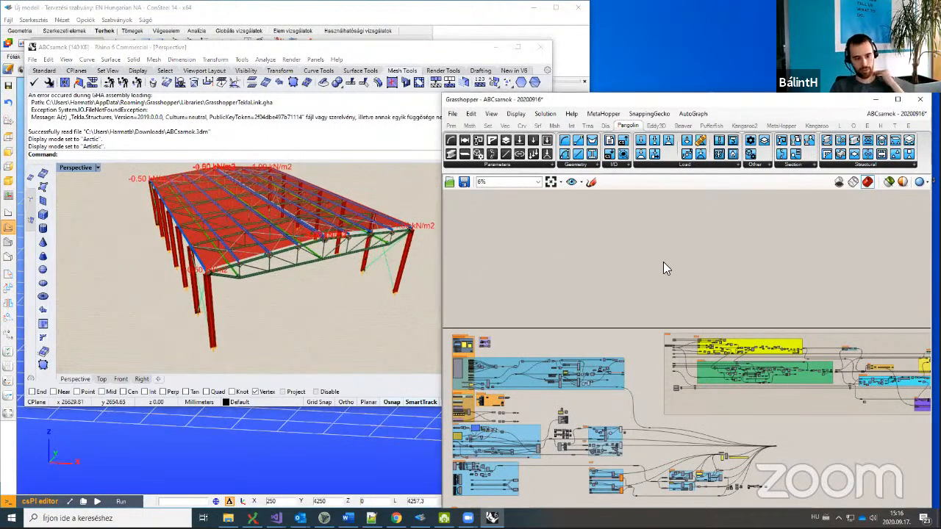
{"action": "scroll", "coordinate": [705, 381], "scroll_direction": "up", "scroll_amount": 10}
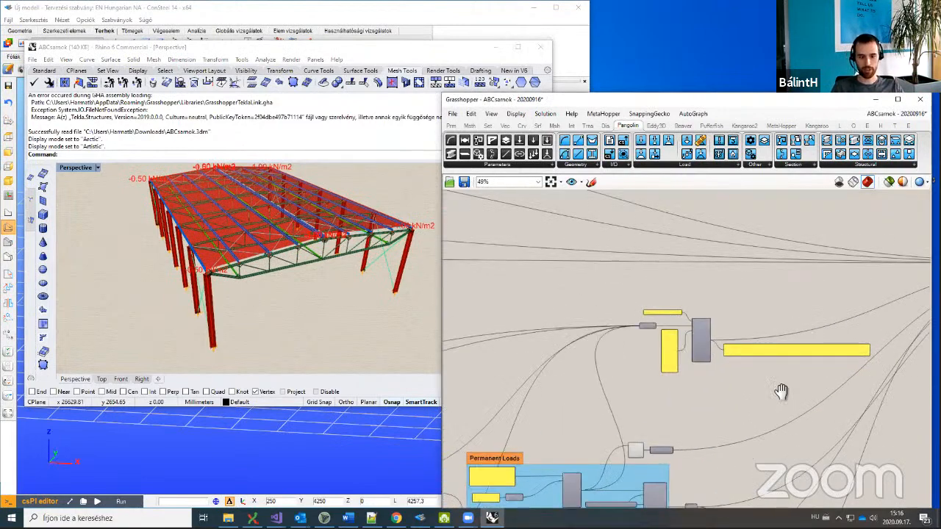
{"action": "scroll", "coordinate": [781, 397], "scroll_direction": "up", "scroll_amount": 8}
{"action": "right_click_drag", "start_coordinate": [776, 341], "coordinate": [615, 368]}
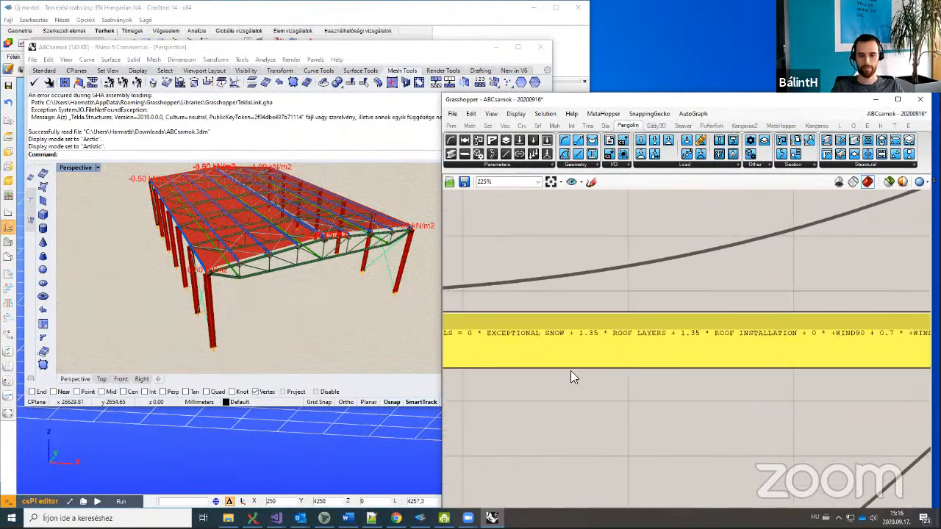
{"action": "scroll", "coordinate": [356, 368], "scroll_direction": "down", "scroll_amount": 5}
{"action": "scroll", "coordinate": [265, 297], "scroll_direction": "up", "scroll_amount": 4}
{"action": "right_click_drag", "start_coordinate": [316, 296], "coordinate": [246, 276], "text": "shift"}
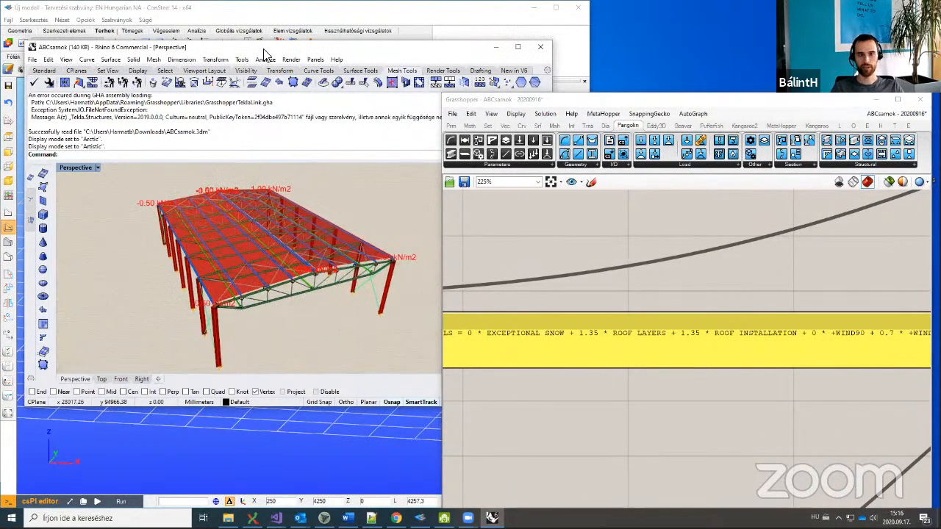
Step: Place ConSteel 14 and the ABCsarnok Grasshopper canvas side by side, panning toward the sending components
{"action": "left_click_drag", "start_coordinate": [265, 55], "coordinate": [731, 57]}
{"action": "left_click_drag", "start_coordinate": [721, 108], "coordinate": [738, 31]}
{"action": "scroll", "coordinate": [711, 310], "scroll_direction": "down", "scroll_amount": 10}
{"action": "scroll", "coordinate": [571, 212], "scroll_direction": "up", "scroll_amount": 1}
{"action": "right_click_drag", "start_coordinate": [754, 264], "coordinate": [695, 255]}
{"action": "scroll", "coordinate": [613, 247], "scroll_direction": "down", "scroll_amount": 5}
{"action": "right_click_drag", "start_coordinate": [738, 328], "coordinate": [914, 460]}
{"action": "scroll", "coordinate": [641, 324], "scroll_direction": "up", "scroll_amount": 10}
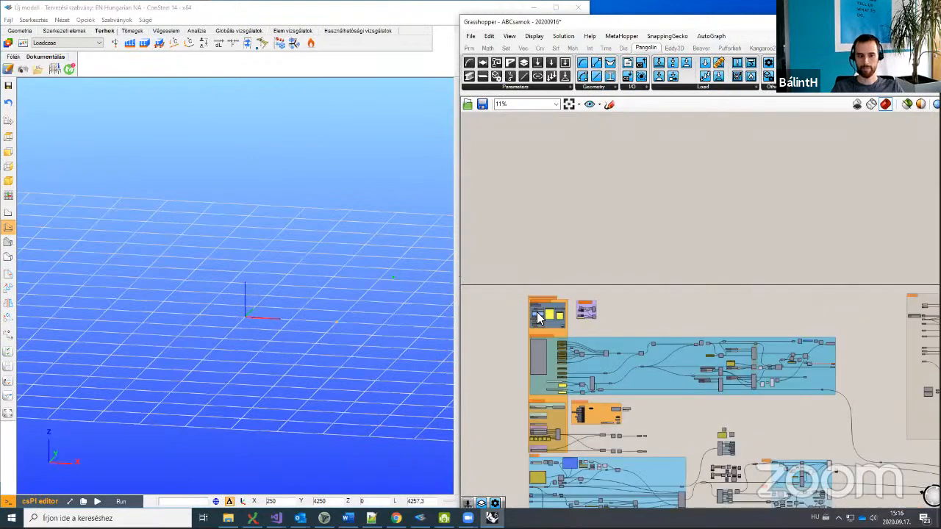
Step: Show the received hall's structural members in ConSteel, then narrow and lower Grasshopper to reveal Rhino
{"action": "scroll", "coordinate": [682, 300], "scroll_direction": "up", "scroll_amount": 2}
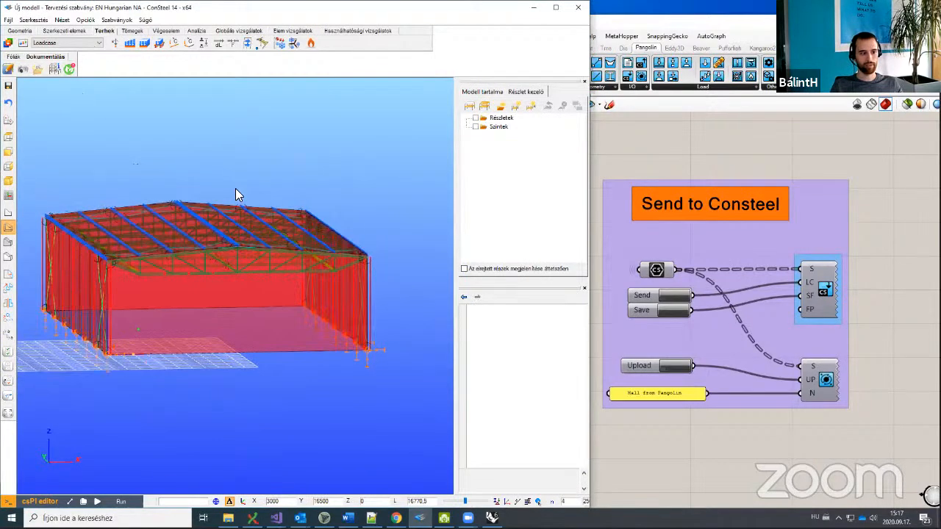
{"action": "left_click", "coordinate": [81, 31]}
{"action": "left_click", "coordinate": [813, 134]}
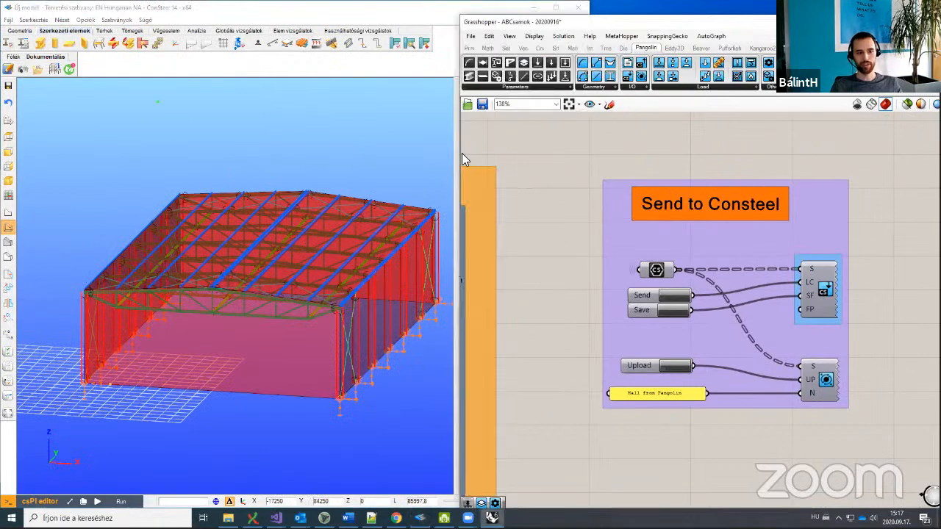
{"action": "left_click_drag", "start_coordinate": [460, 157], "coordinate": [495, 154]}
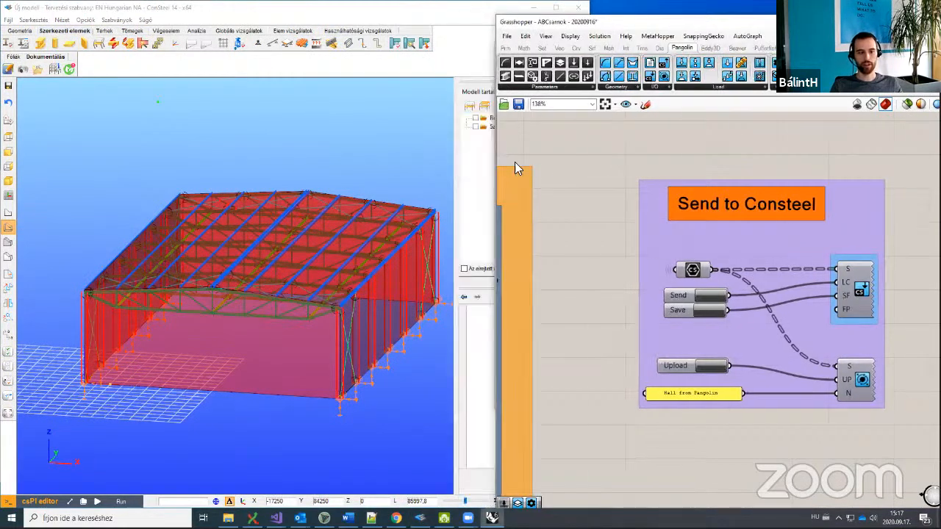
{"action": "scroll", "coordinate": [621, 223], "scroll_direction": "down", "scroll_amount": 4}
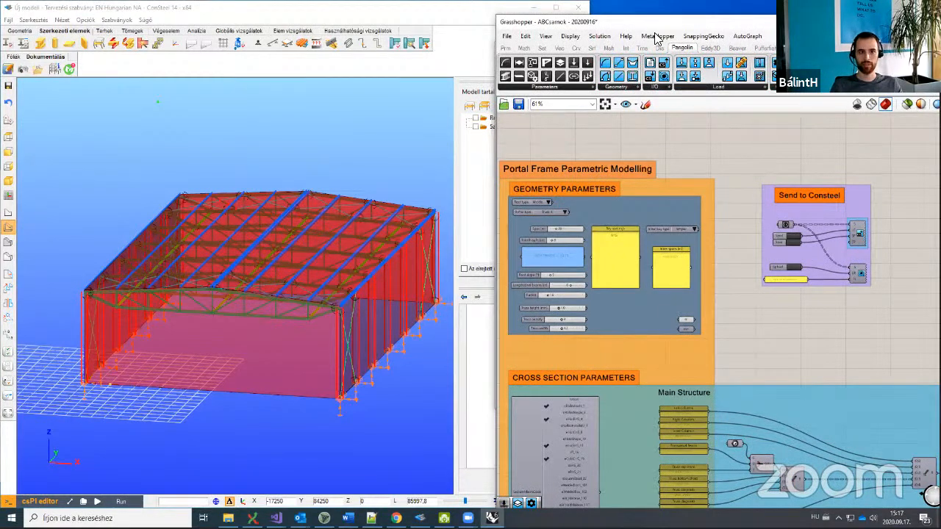
{"action": "left_click_drag", "start_coordinate": [655, 22], "coordinate": [660, 110]}
{"action": "left_click", "coordinate": [700, 323]}
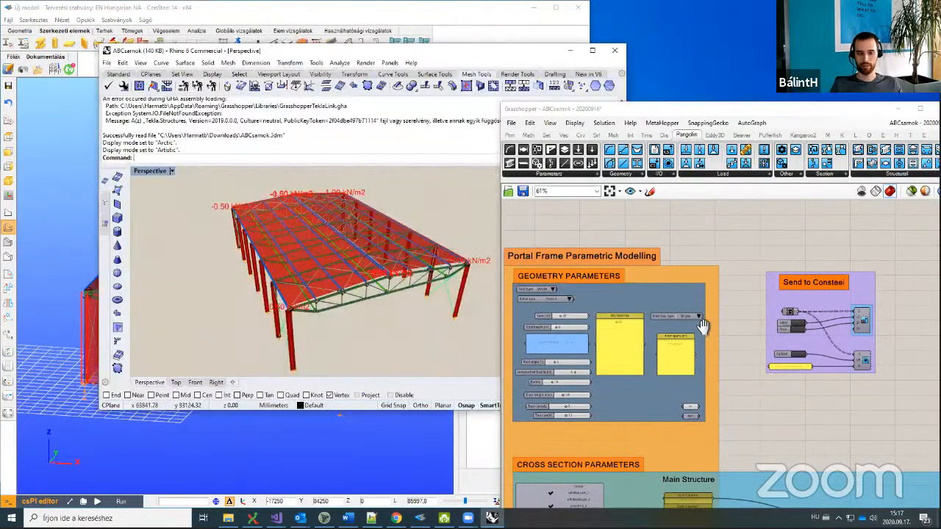
Step: Set the Truss density slider to 3
{"action": "scroll", "coordinate": [648, 404], "scroll_direction": "up", "scroll_amount": 6}
{"action": "double_click", "coordinate": [678, 355]}
{"action": "type", "text": "3"}
{"action": "key", "text": "Return"}
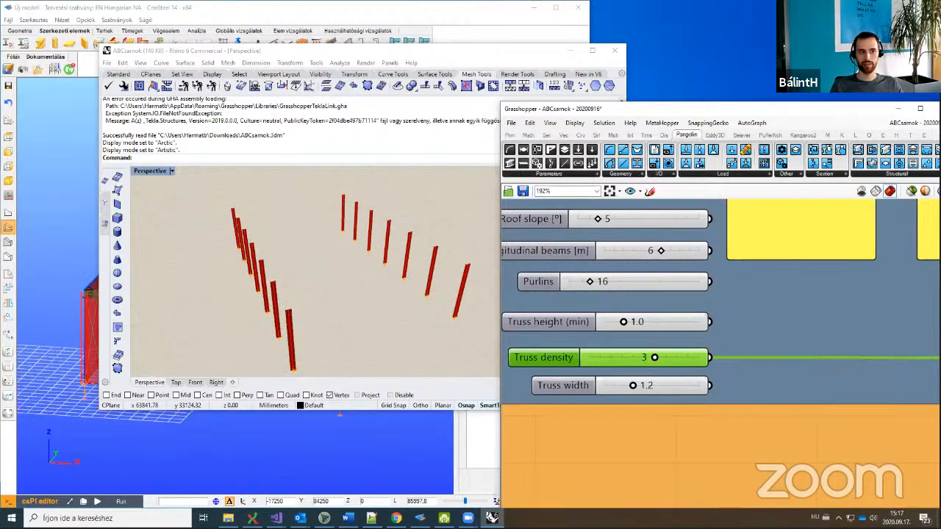
Step: Rearrange the Rhino and Grasshopper windows to view the regenerated hall
{"action": "left_click", "coordinate": [295, 57]}
{"action": "left_click_drag", "start_coordinate": [295, 57], "coordinate": [701, 44]}
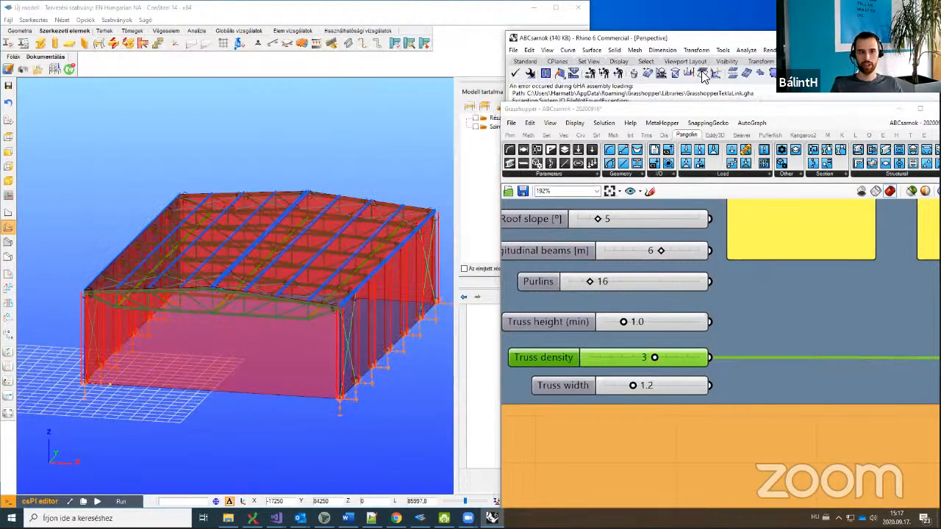
{"action": "left_click", "coordinate": [706, 122]}
{"action": "left_click", "coordinate": [727, 118]}
{"action": "left_click_drag", "start_coordinate": [728, 118], "coordinate": [711, 96]}
{"action": "scroll", "coordinate": [710, 256], "scroll_direction": "down", "scroll_amount": 5}
{"action": "scroll", "coordinate": [706, 323], "scroll_direction": "up", "scroll_amount": 6}
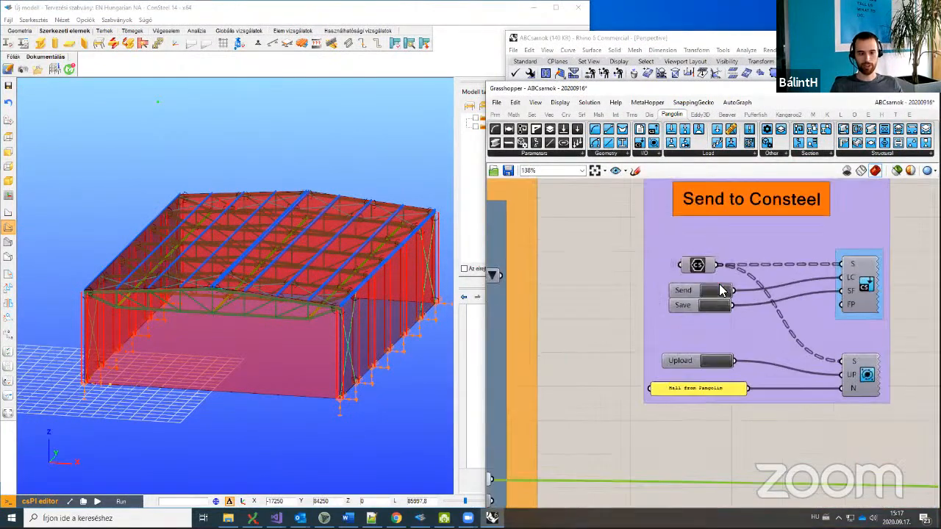
Step: In ConSteel, display the SNOW(a) roof load as line loads distributed onto the purlins
{"action": "left_click", "coordinate": [374, 168]}
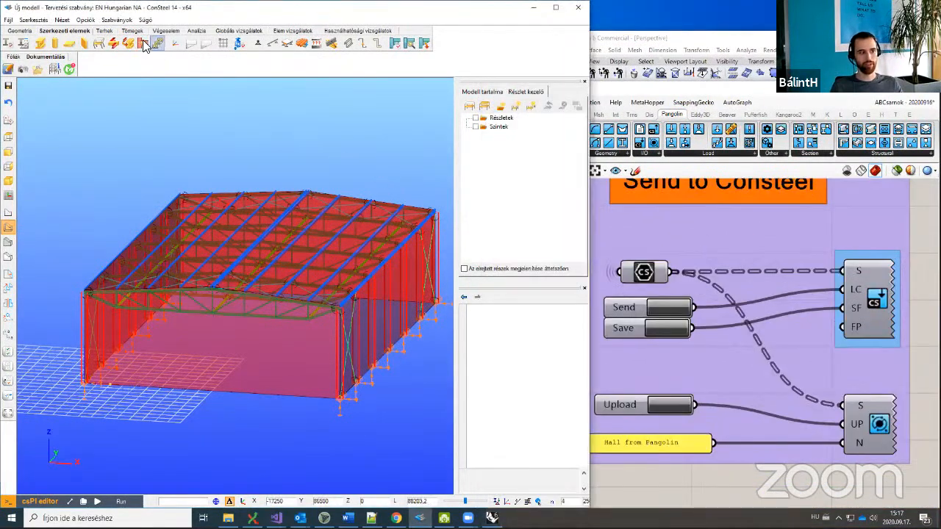
{"action": "left_click", "coordinate": [104, 30]}
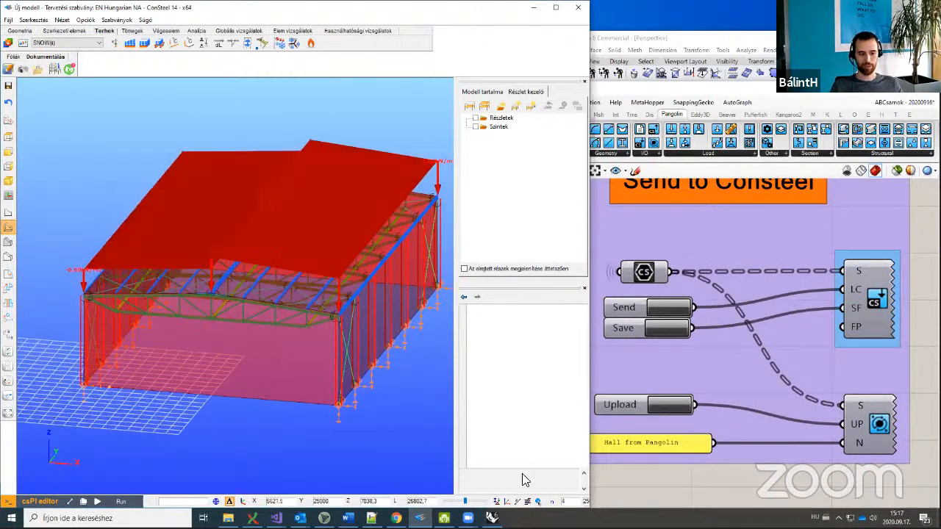
{"action": "left_click", "coordinate": [506, 501]}
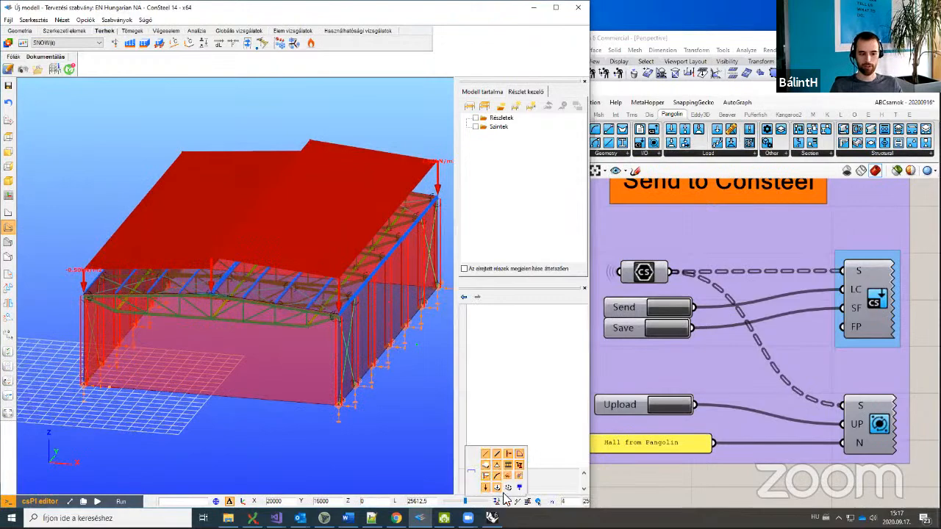
{"action": "left_click", "coordinate": [506, 490]}
Step: Orbit and zoom the hall to look along the roof purlin line loads
{"action": "middle_click_drag", "start_coordinate": [250, 230], "coordinate": [225, 351]}
{"action": "scroll", "coordinate": [225, 346], "scroll_direction": "up", "scroll_amount": 8}
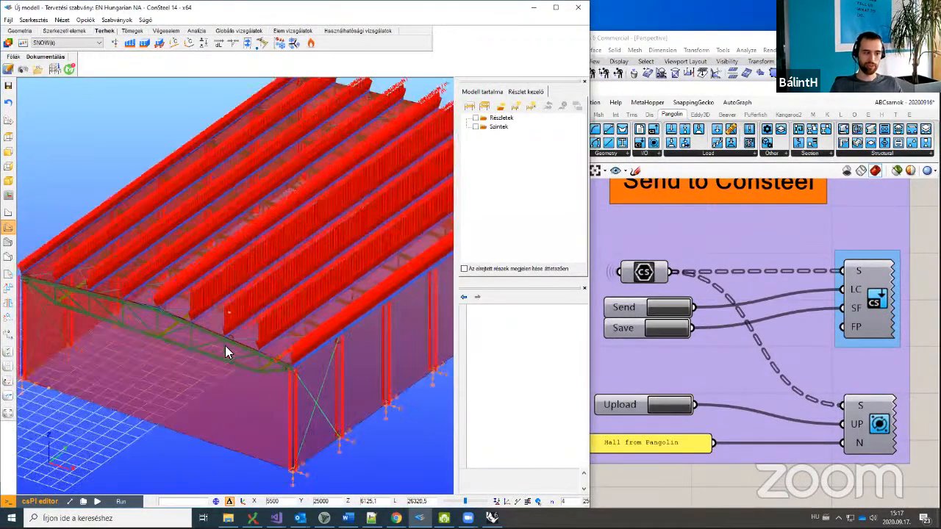
{"action": "scroll", "coordinate": [233, 337], "scroll_direction": "up", "scroll_amount": 3}
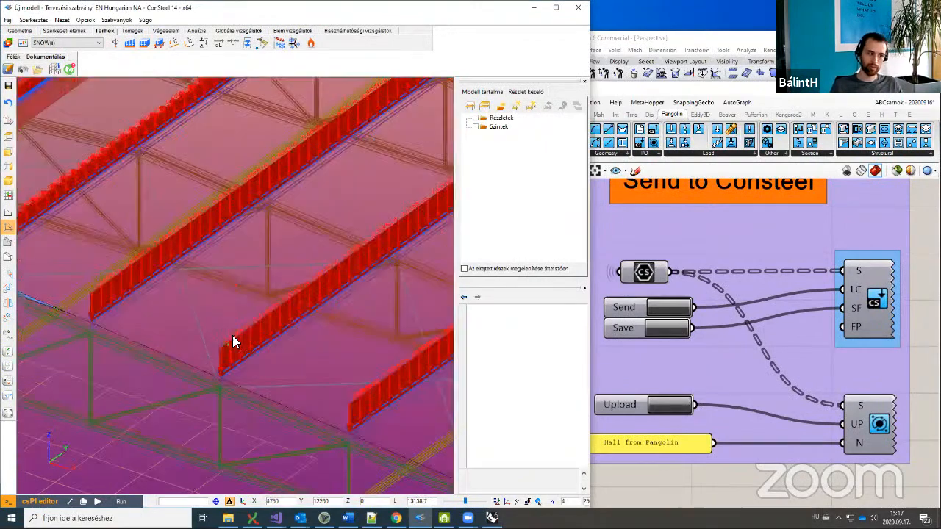
{"action": "middle_click_drag", "start_coordinate": [244, 338], "coordinate": [744, 427]}
{"action": "scroll", "coordinate": [796, 334], "scroll_direction": "down", "scroll_amount": 2}
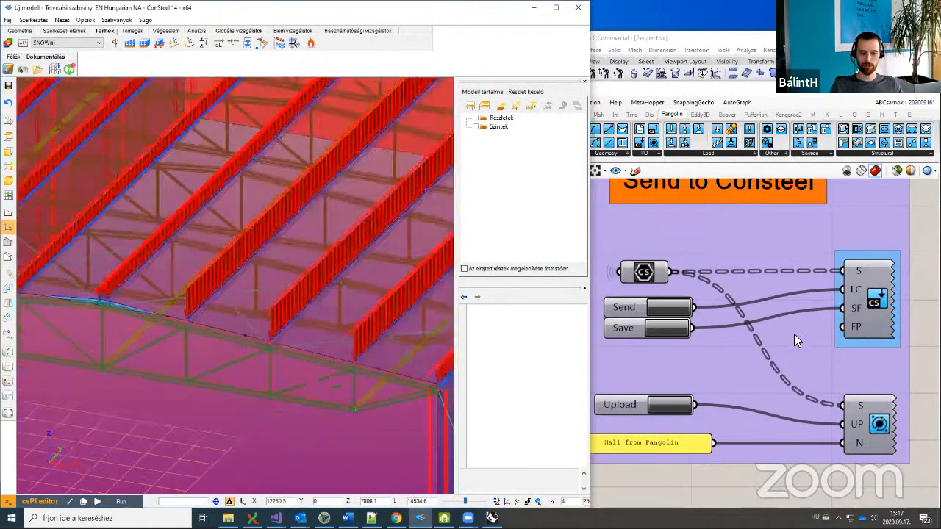
Step: Pan, rotate and zoom the view to inspect the line loads across the roof purlins
{"action": "left_click", "coordinate": [692, 313]}
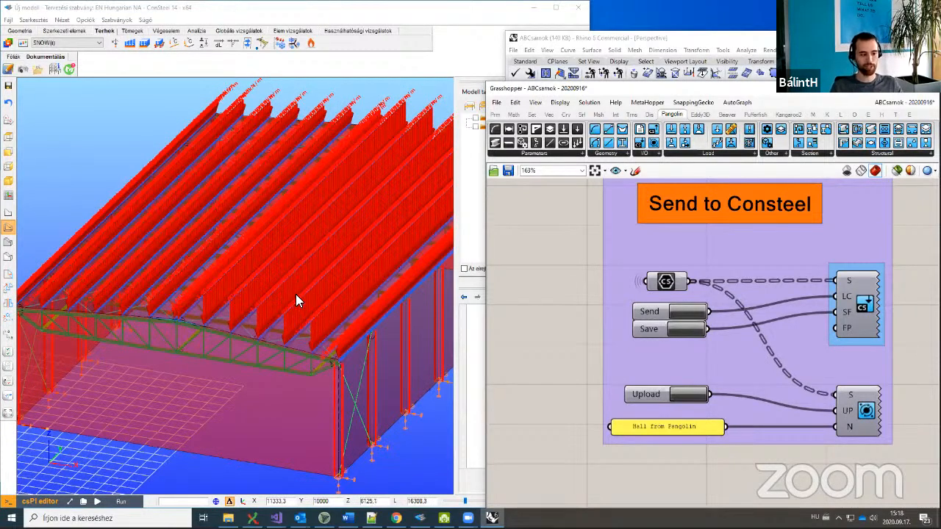
{"action": "middle_click_drag", "start_coordinate": [374, 333], "coordinate": [380, 352]}
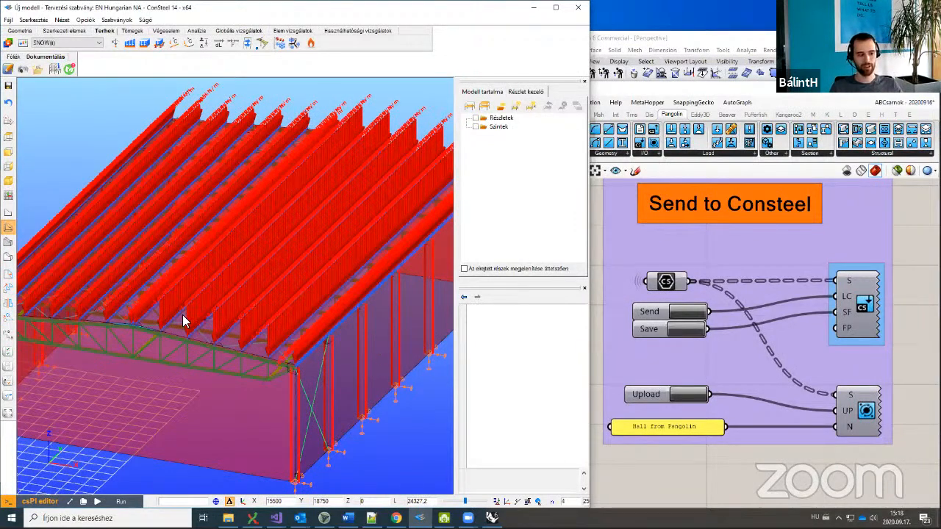
{"action": "scroll", "coordinate": [182, 314], "scroll_direction": "up", "scroll_amount": 3}
{"action": "scroll", "coordinate": [242, 329], "scroll_direction": "up", "scroll_amount": 2}
{"action": "scroll", "coordinate": [238, 335], "scroll_direction": "down", "scroll_amount": 3}
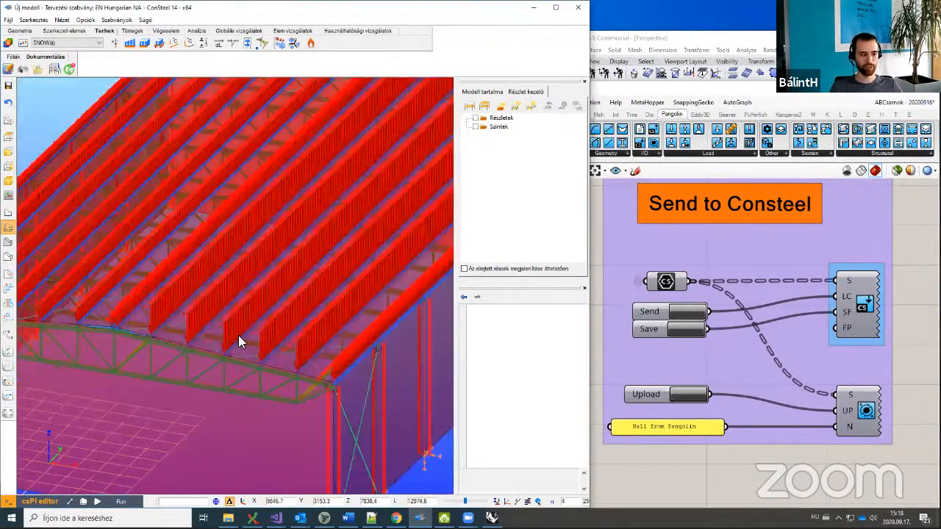
{"action": "middle_click_drag", "start_coordinate": [245, 337], "coordinate": [117, 339]}
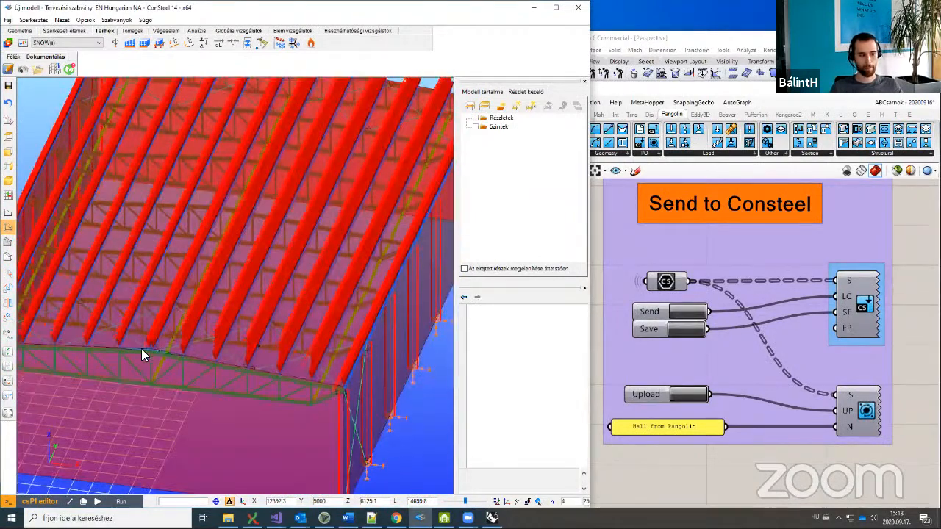
{"action": "scroll", "coordinate": [351, 395], "scroll_direction": "up", "scroll_amount": 3}
{"action": "middle_click_drag", "start_coordinate": [395, 403], "coordinate": [368, 399]}
{"action": "scroll", "coordinate": [107, 319], "scroll_direction": "up", "scroll_amount": 2}
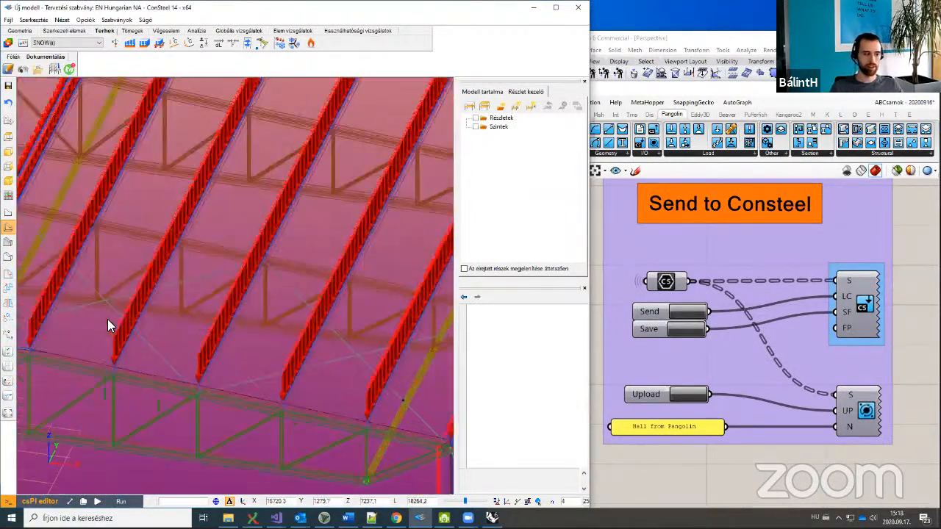
{"action": "middle_click_drag", "start_coordinate": [97, 322], "coordinate": [150, 321]}
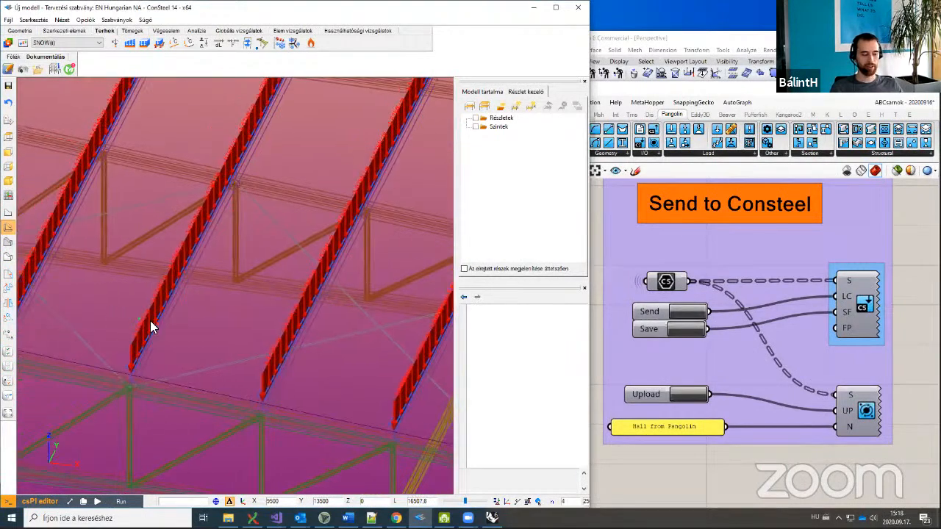
{"action": "scroll", "coordinate": [149, 321], "scroll_direction": "down", "scroll_amount": 3}
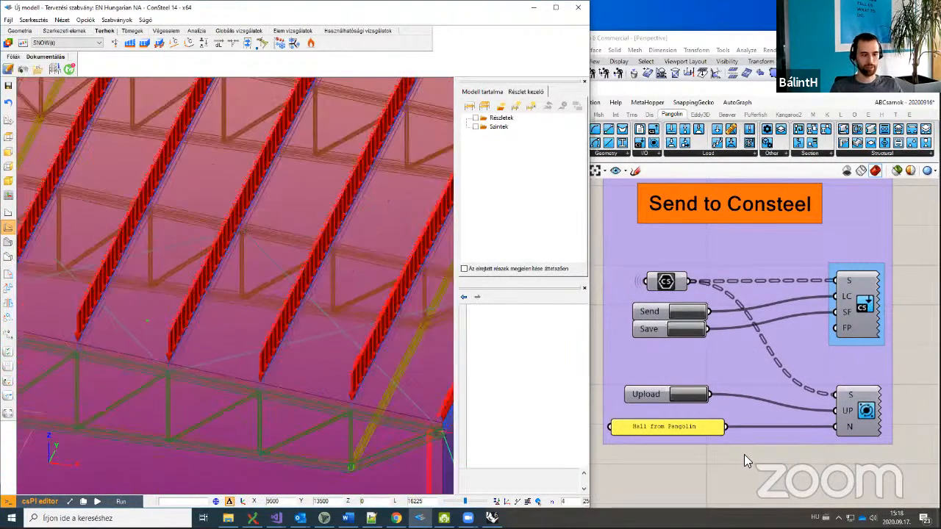
Step: Set the Grasshopper Truss density slider to 2
{"action": "left_click", "coordinate": [707, 435]}
{"action": "scroll", "coordinate": [738, 457], "scroll_direction": "down", "scroll_amount": 3}
{"action": "scroll", "coordinate": [720, 374], "scroll_direction": "down", "scroll_amount": 3}
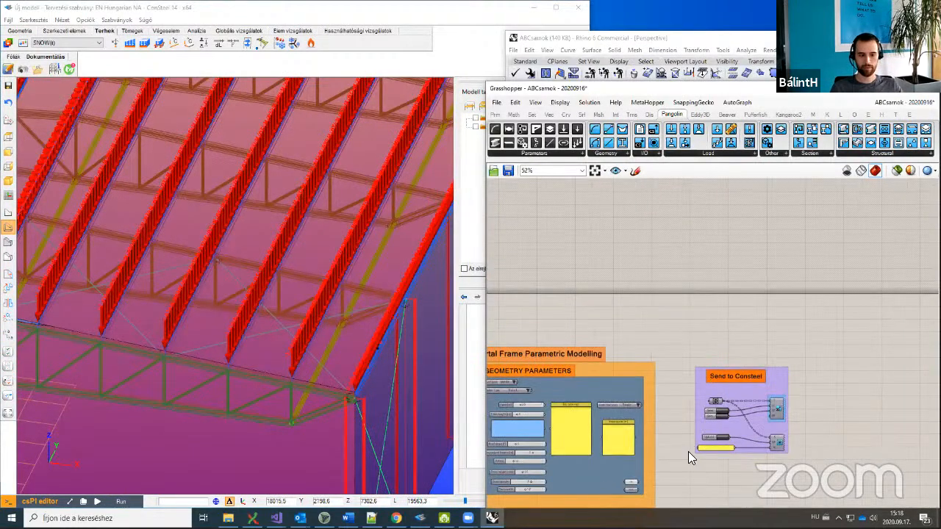
{"action": "scroll", "coordinate": [673, 405], "scroll_direction": "up", "scroll_amount": 5}
{"action": "double_click", "coordinate": [661, 411]}
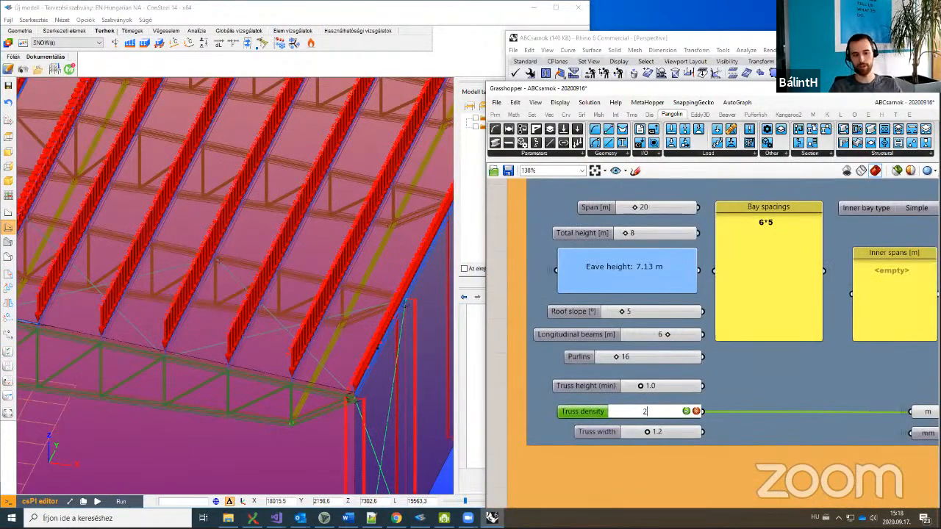
{"action": "type", "text": "2"}
{"action": "key", "text": "Return"}
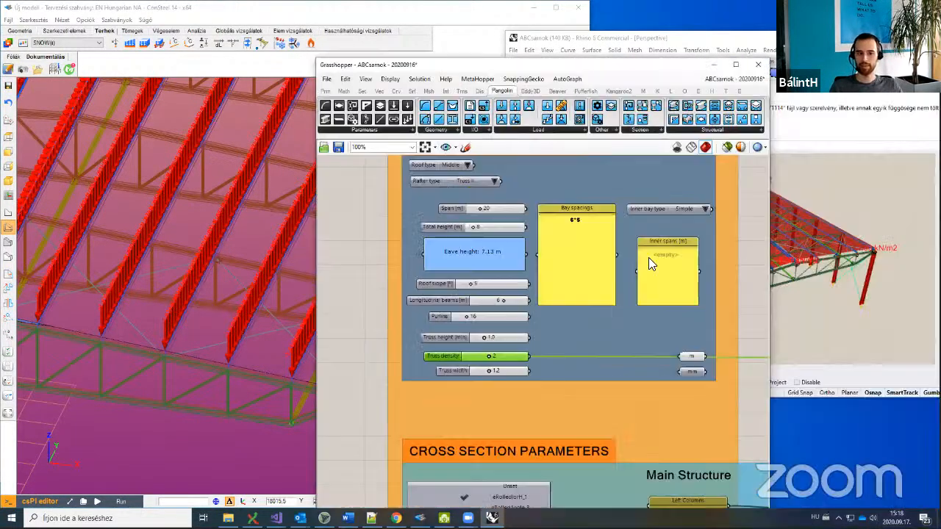
Step: Bring the Send to Consteel group into view, select its components, and shift the Grasshopper window up-right
{"action": "right_click_drag", "start_coordinate": [648, 258], "coordinate": [547, 299]}
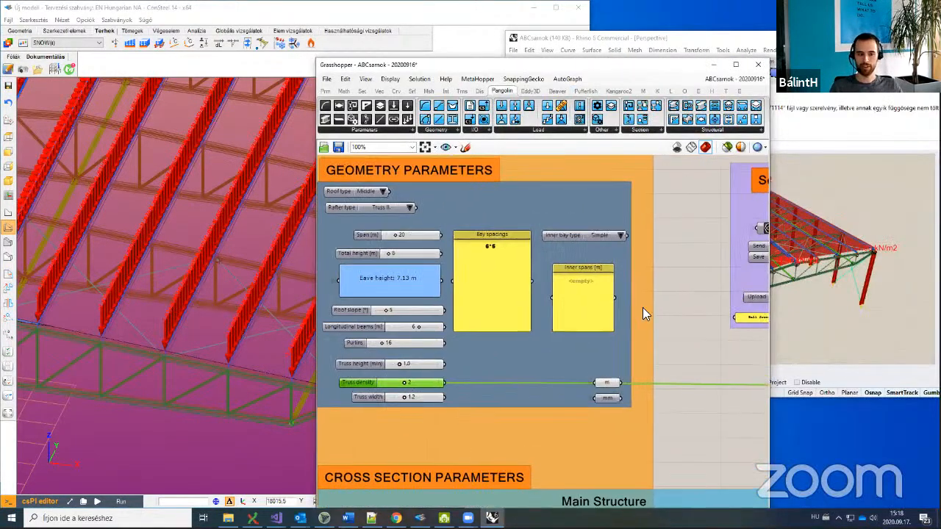
{"action": "scroll", "coordinate": [693, 329], "scroll_direction": "down", "scroll_amount": 3}
{"action": "right_click_drag", "start_coordinate": [688, 301], "coordinate": [529, 291]}
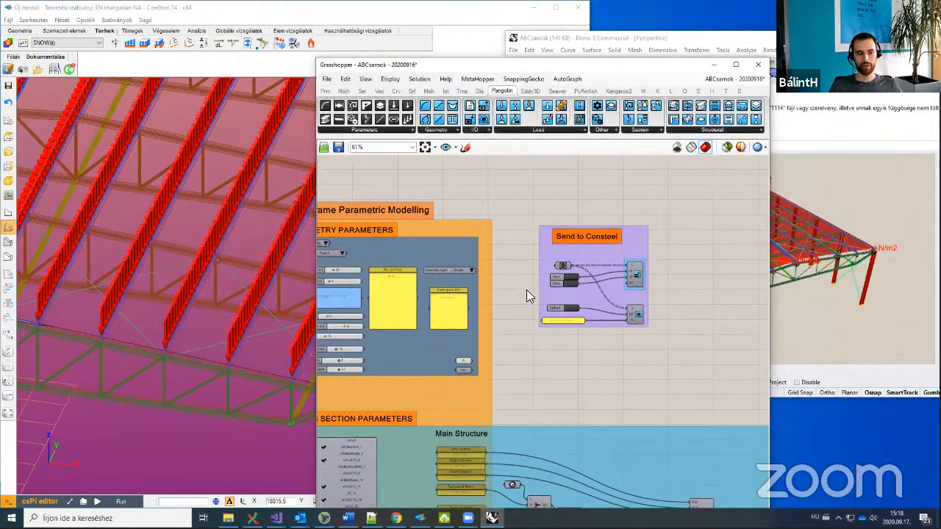
{"action": "left_click_drag", "start_coordinate": [525, 206], "coordinate": [694, 222]}
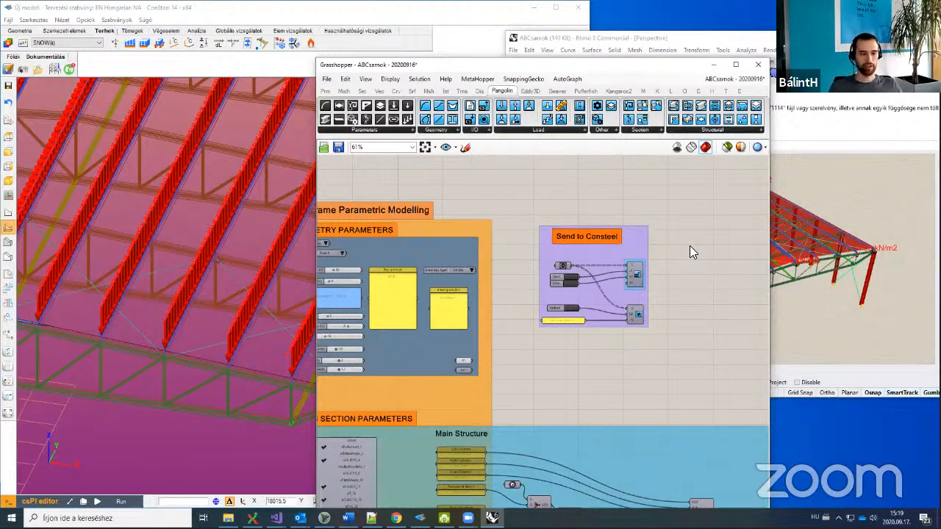
{"action": "scroll", "coordinate": [684, 250], "scroll_direction": "up", "scroll_amount": 3}
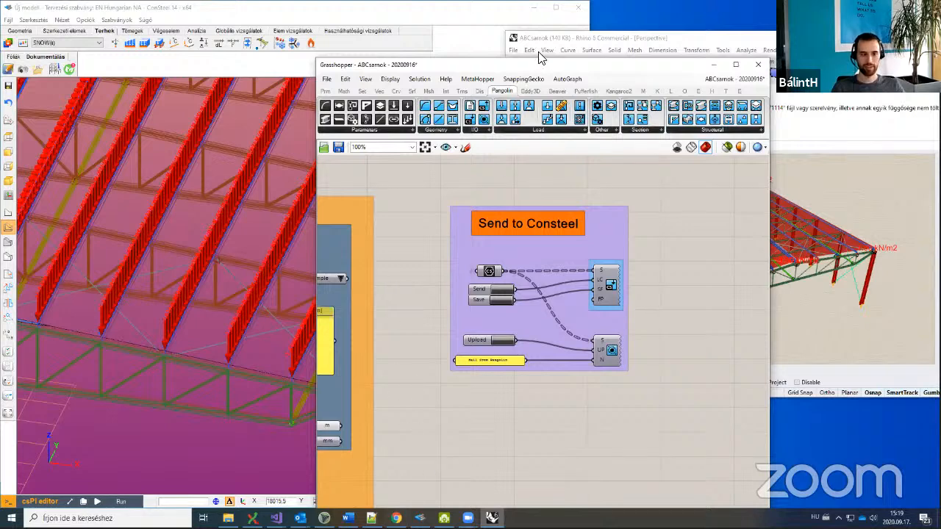
{"action": "left_click_drag", "start_coordinate": [560, 70], "coordinate": [723, 31]}
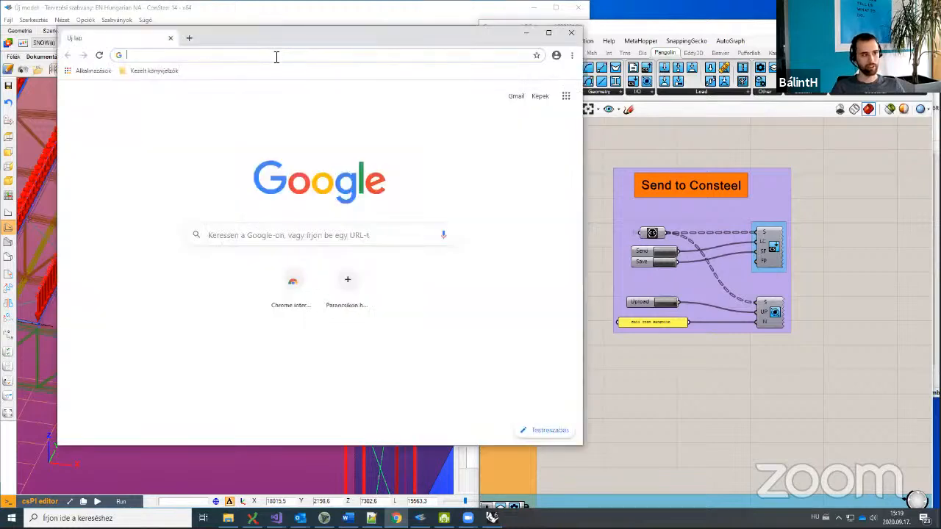
Step: Go to steelspace.io and read the note about logging in with a Consteel account
{"action": "left_click", "coordinate": [277, 56]}
{"action": "type", "text": "steelspac"}
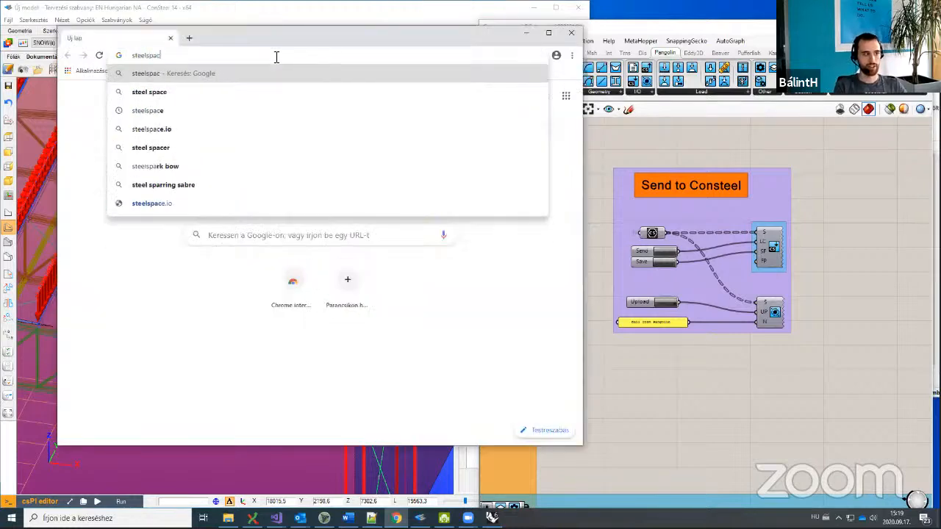
{"action": "type", "text": "e.io"}
{"action": "key", "text": "Return"}
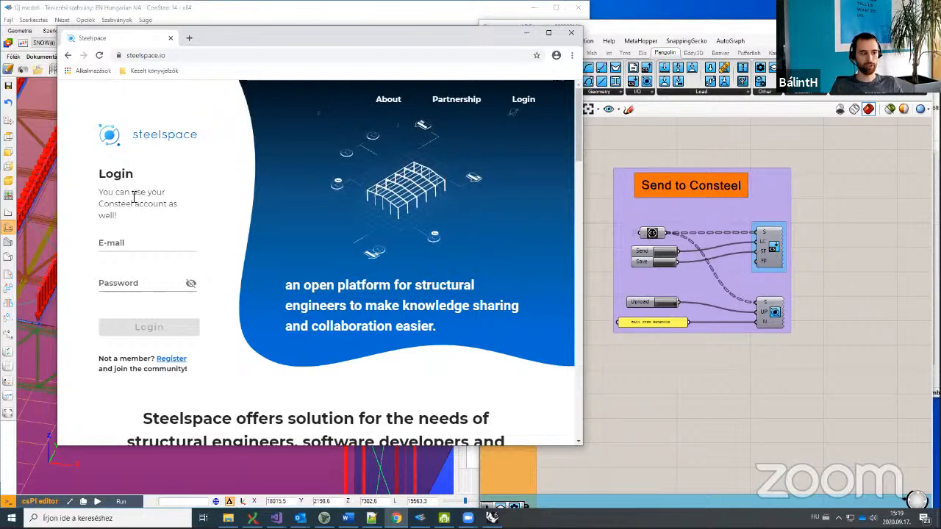
{"action": "left_click_drag", "start_coordinate": [108, 197], "coordinate": [112, 221]}
{"action": "left_click", "coordinate": [108, 209]}
{"action": "left_click", "coordinate": [111, 216]}
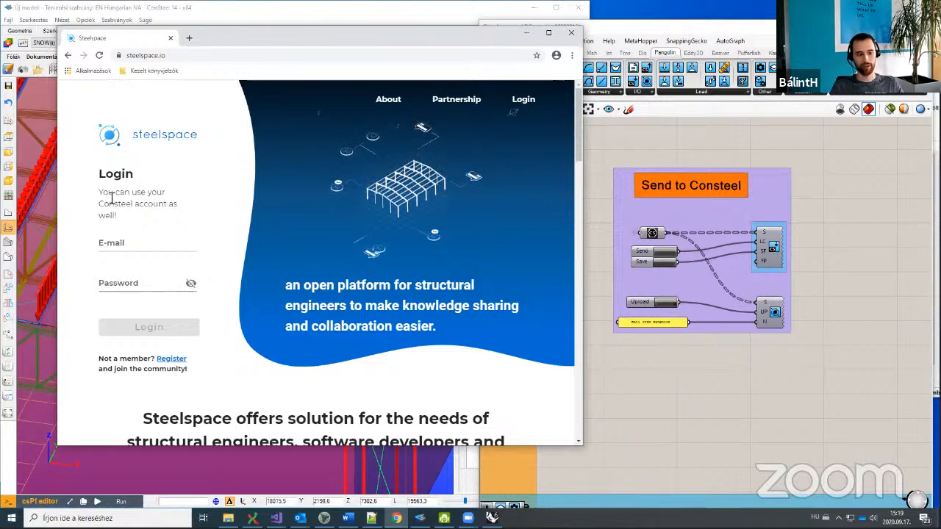
{"action": "left_click_drag", "start_coordinate": [111, 197], "coordinate": [107, 213]}
{"action": "left_click", "coordinate": [110, 219]}
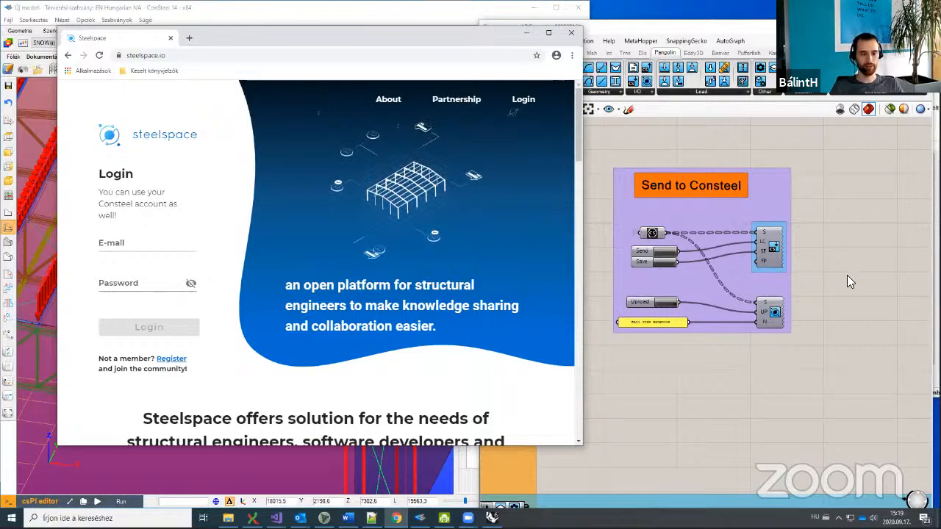
Step: Log in with the saved account e-mail and pasted password, then enlarge the browser window
{"action": "left_click", "coordinate": [153, 245]}
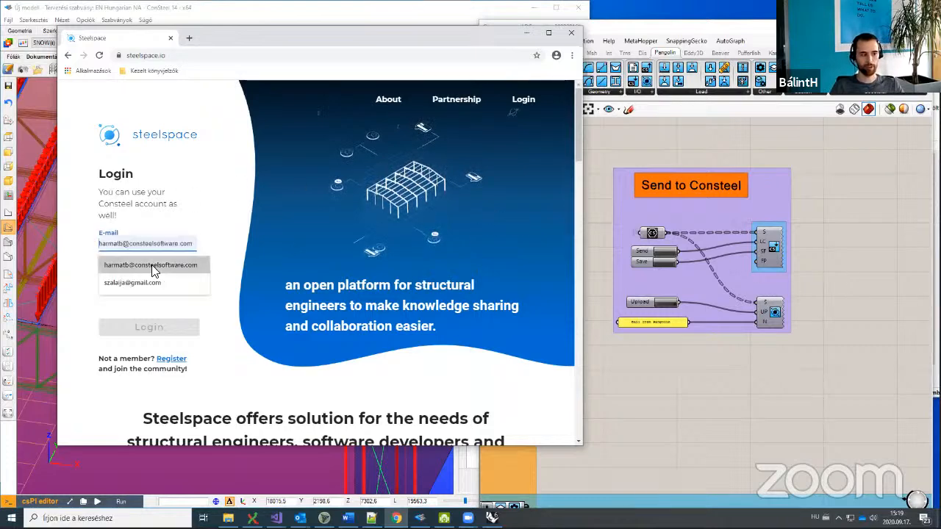
{"action": "left_click", "coordinate": [151, 266]}
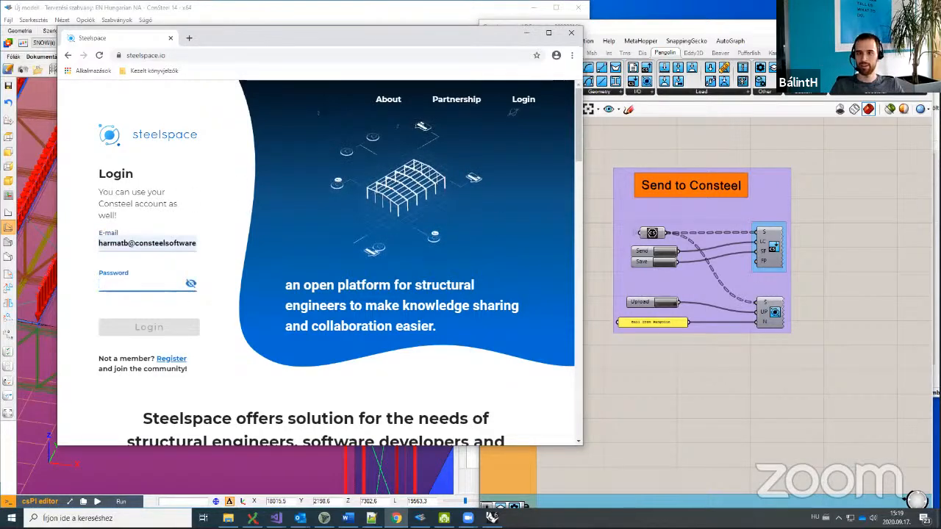
{"action": "key", "text": "alt+Tab"}
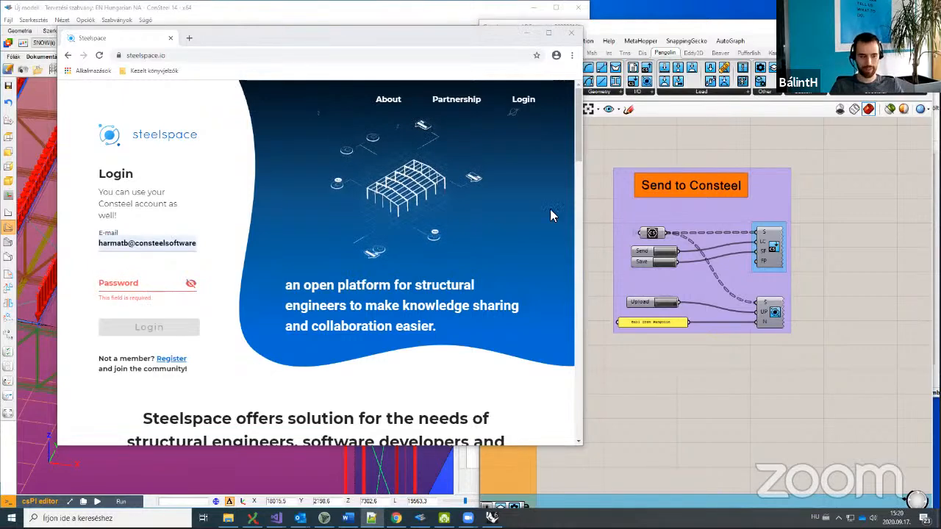
{"action": "left_click", "coordinate": [130, 285]}
{"action": "key", "text": "ctrl+v"}
{"action": "left_click", "coordinate": [149, 324]}
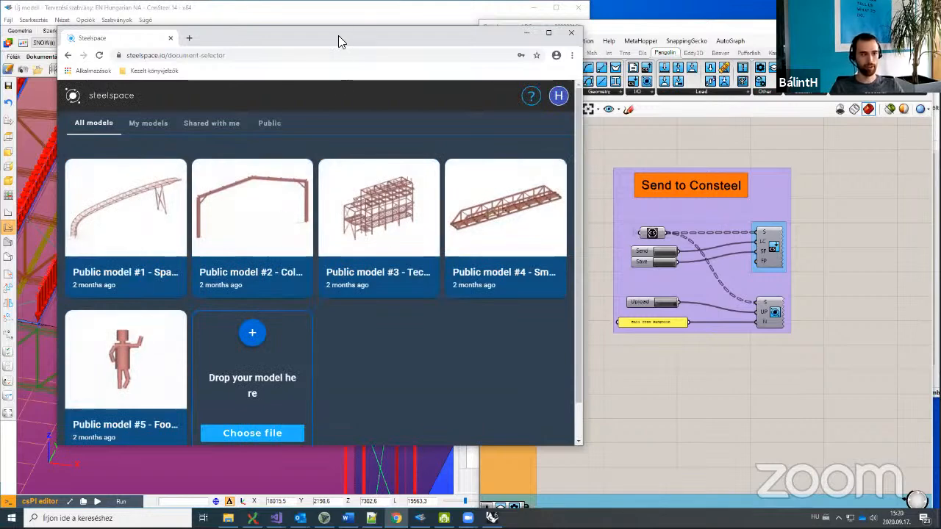
{"action": "left_click_drag", "start_coordinate": [332, 35], "coordinate": [300, 31]}
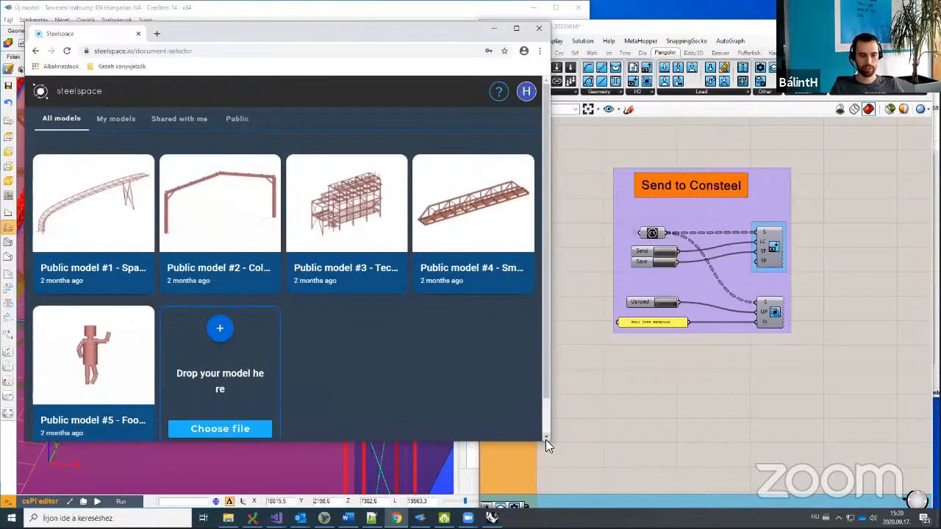
{"action": "left_click_drag", "start_coordinate": [547, 441], "coordinate": [552, 490]}
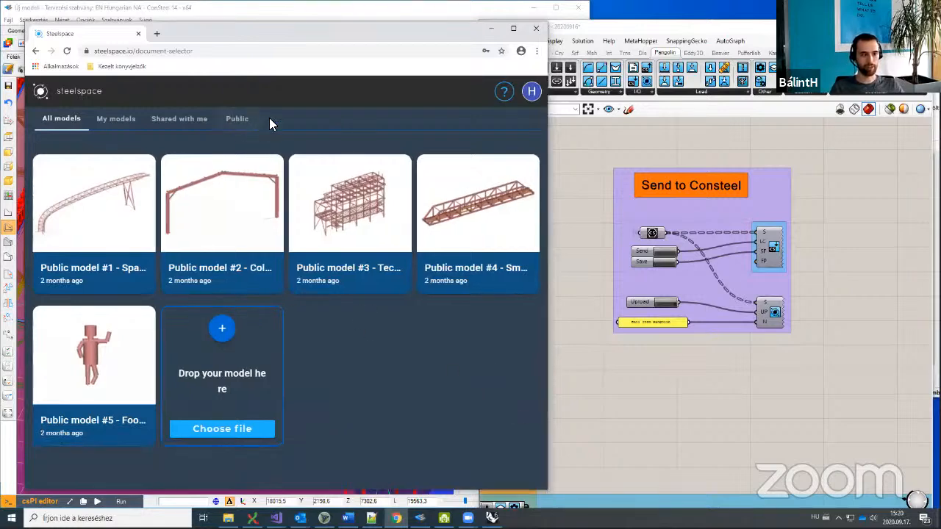
Step: Navigate to the Send to Consteel group and toggle Upload to prompt a Steelspace login
{"action": "left_click", "coordinate": [618, 150]}
{"action": "scroll", "coordinate": [619, 149], "scroll_direction": "down", "scroll_amount": 3}
{"action": "right_click_drag", "start_coordinate": [619, 150], "coordinate": [655, 195]}
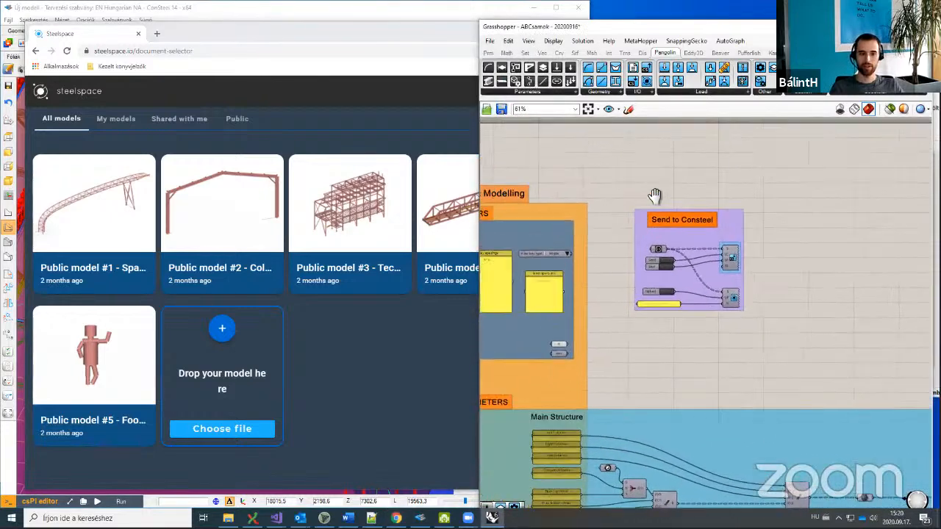
{"action": "scroll", "coordinate": [645, 296], "scroll_direction": "up", "scroll_amount": 4}
{"action": "left_click", "coordinate": [651, 272]}
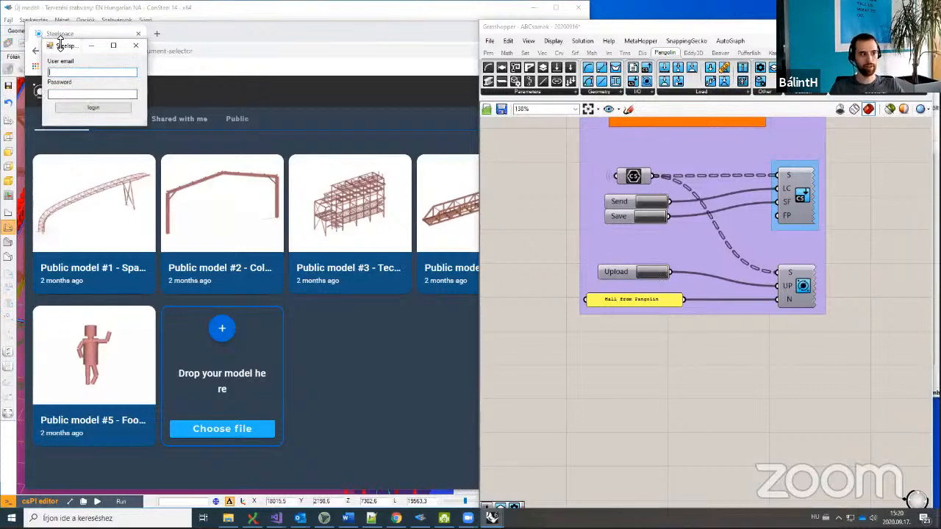
Step: Enter the account e-mail and pasted password in the login dialog and log in to upload the hall
{"action": "left_click_drag", "start_coordinate": [63, 48], "coordinate": [598, 240]}
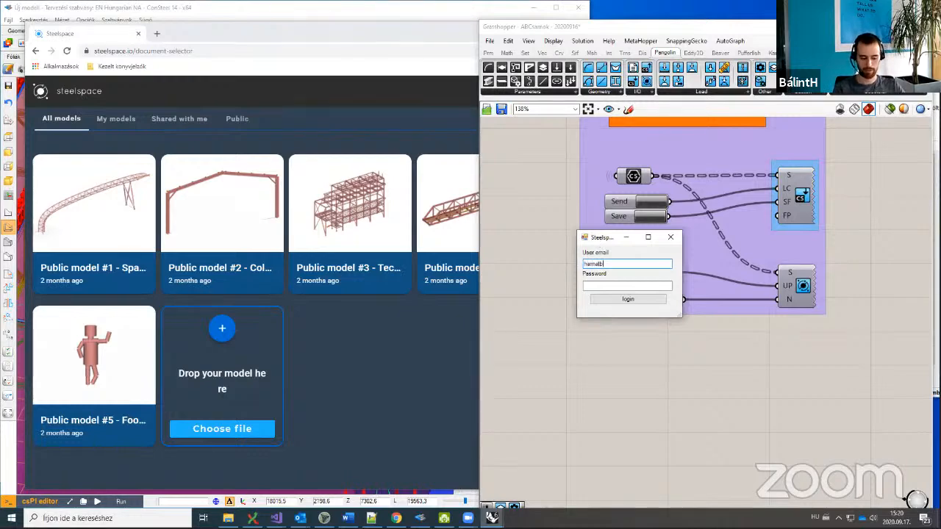
{"action": "type", "text": "@f"}
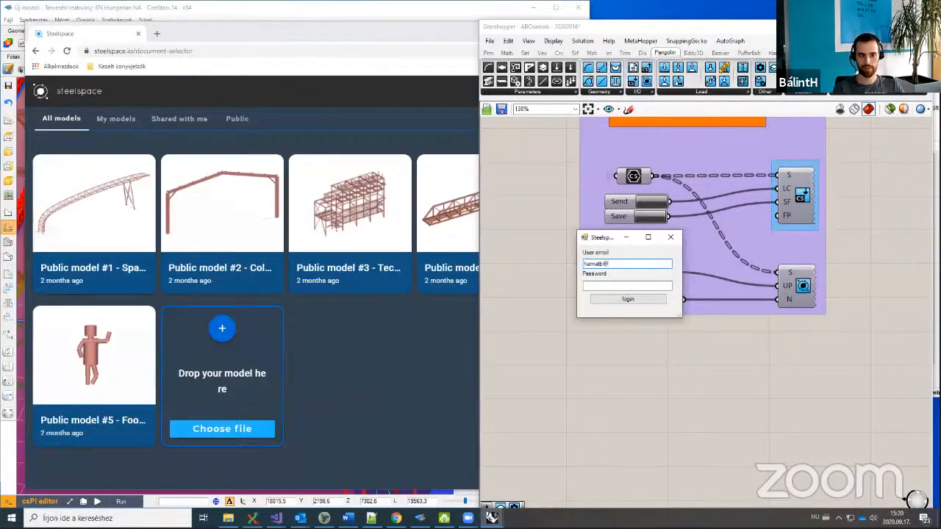
{"action": "type", "text": "onsteelsoftware.com"}
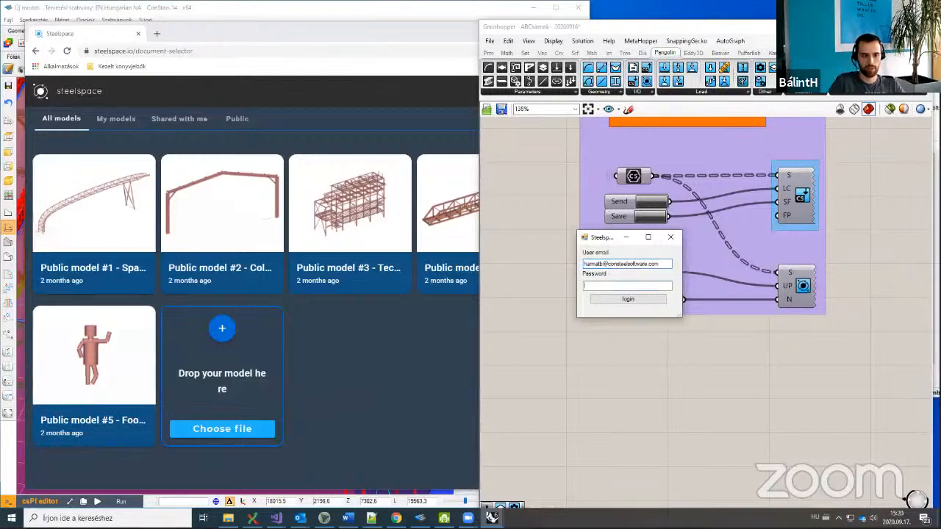
{"action": "key", "text": "ctrl+v"}
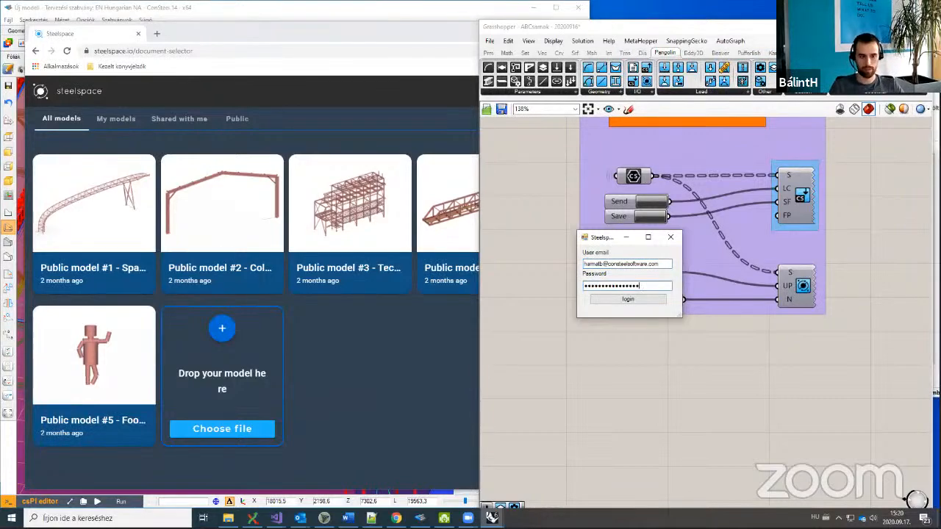
{"action": "left_click", "coordinate": [659, 299]}
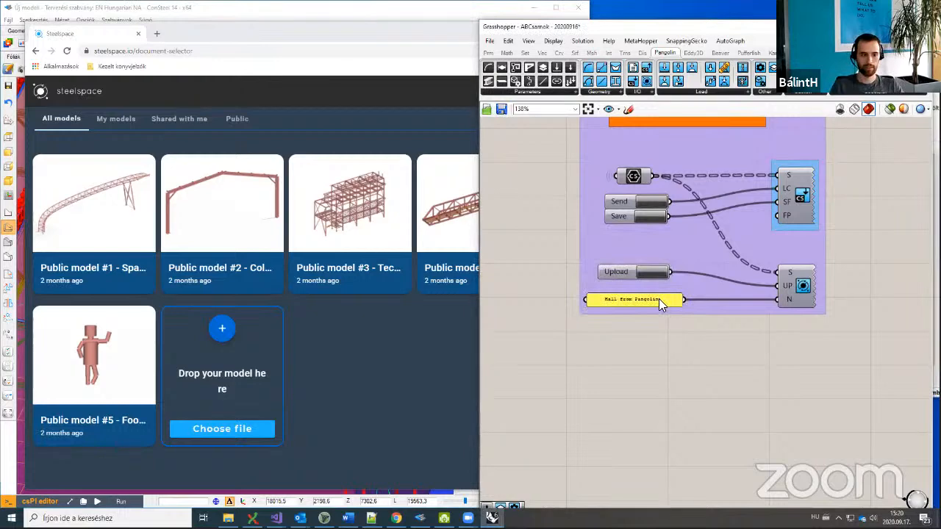
{"action": "left_click", "coordinate": [352, 28]}
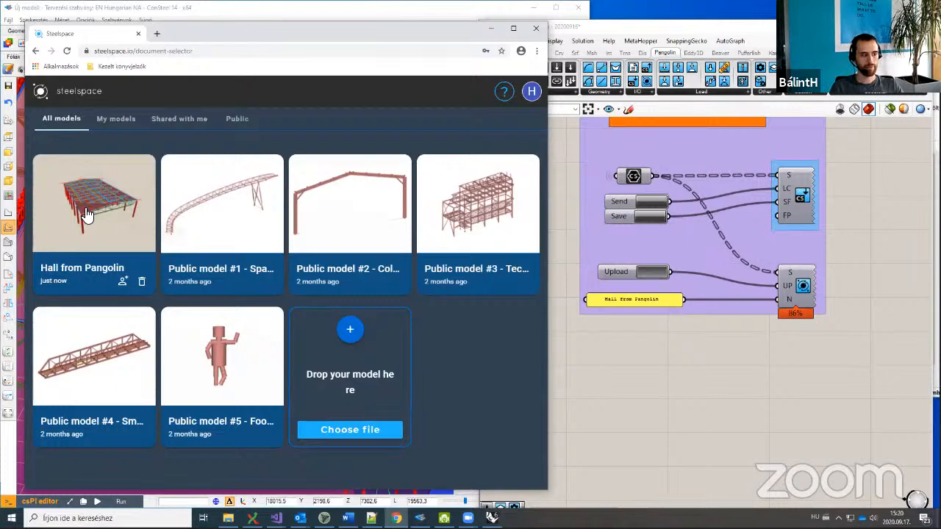
Step: Open sharing for Hall from Pangolin and enter the collaborator's e-mail address
{"action": "left_click", "coordinate": [123, 282]}
{"action": "left_click", "coordinate": [291, 163]}
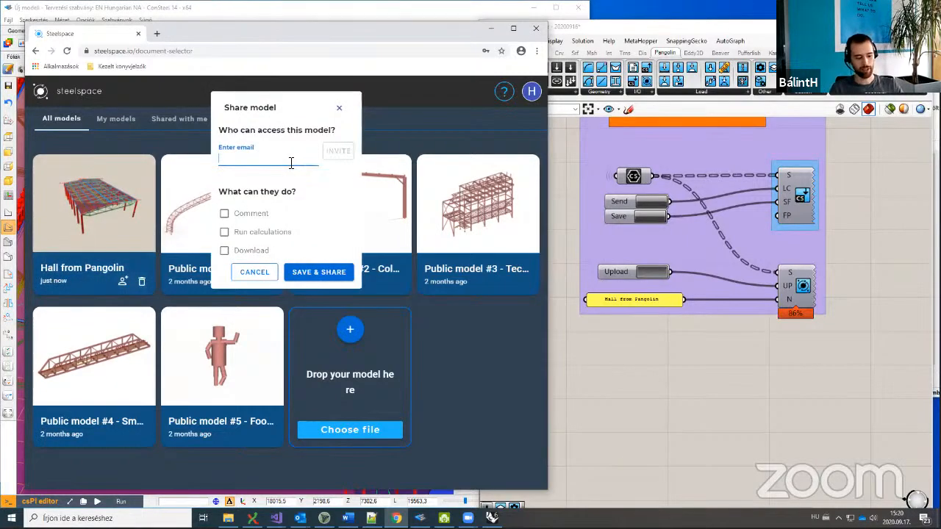
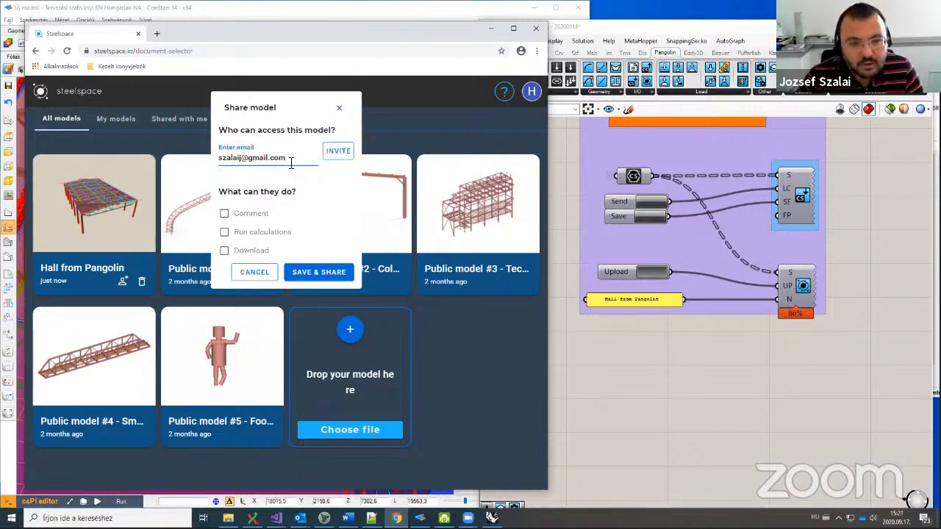
{"action": "left_click", "coordinate": [244, 158]}
{"action": "type", "text": "a"}
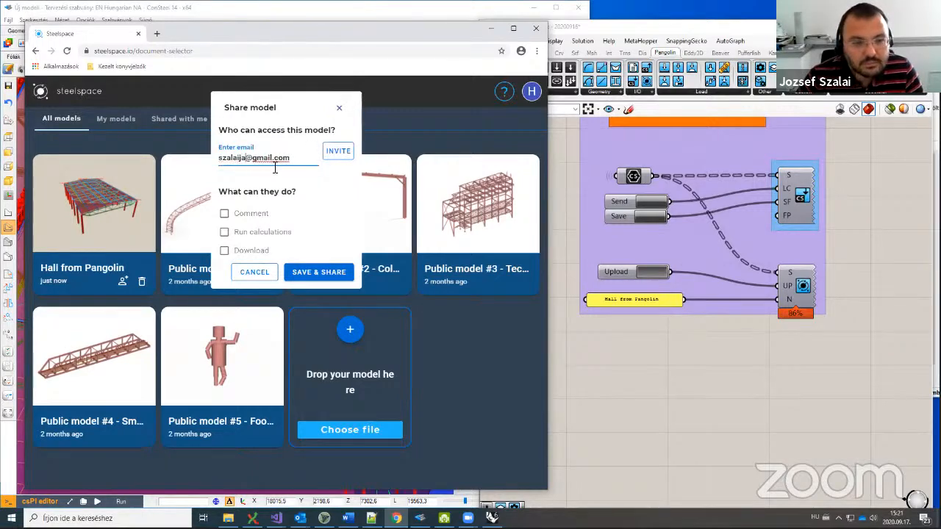
Step: Grant comment, run-calculations and download rights, save the share, then re-upload the hall from Grasshopper
{"action": "left_click", "coordinate": [253, 213]}
{"action": "left_click", "coordinate": [259, 232]}
{"action": "left_click", "coordinate": [262, 252]}
{"action": "left_click", "coordinate": [337, 151]}
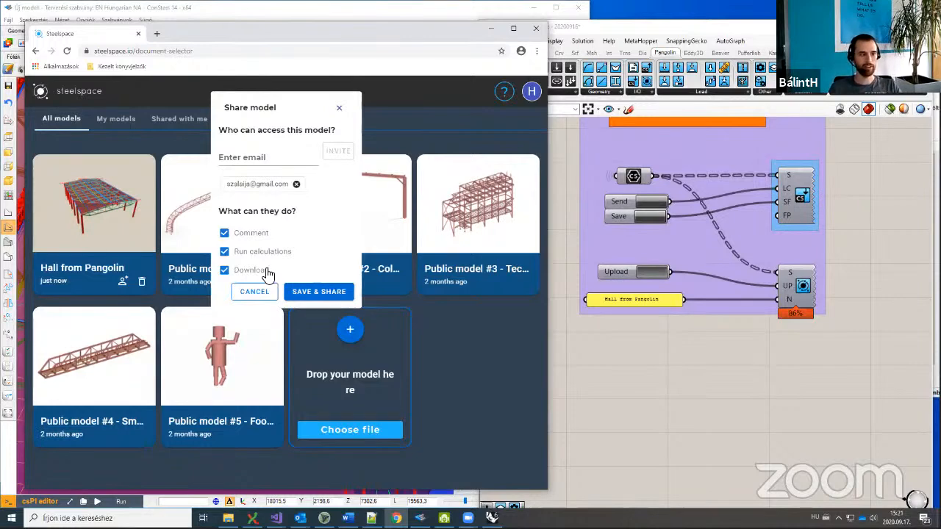
{"action": "left_click", "coordinate": [341, 108]}
{"action": "left_click", "coordinate": [678, 361]}
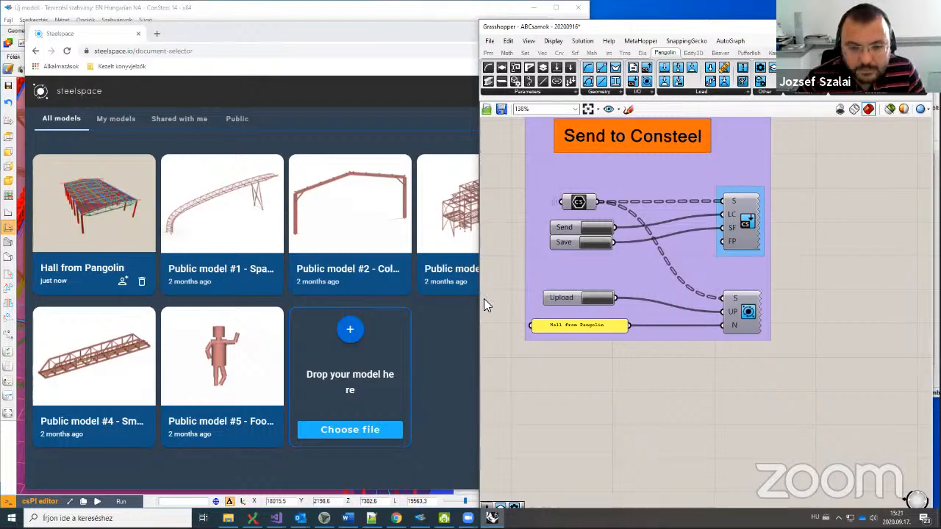
{"action": "left_click", "coordinate": [566, 295]}
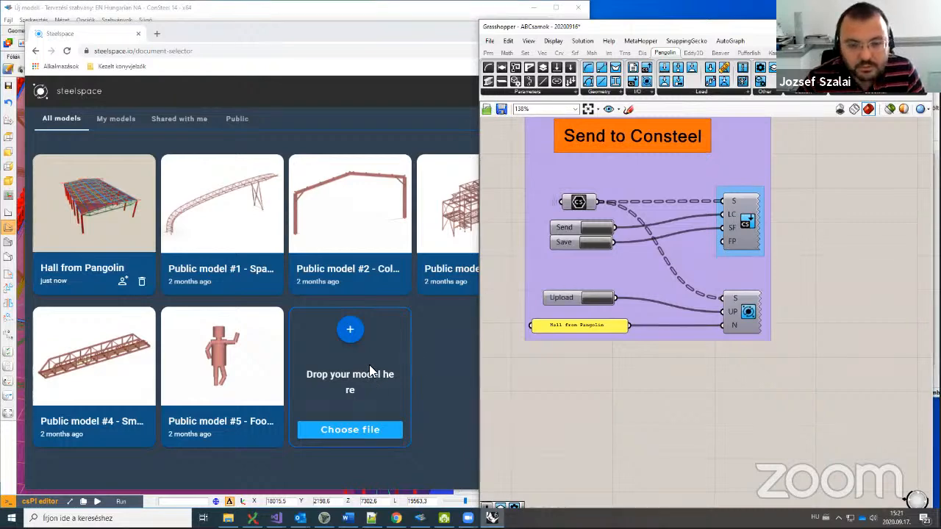
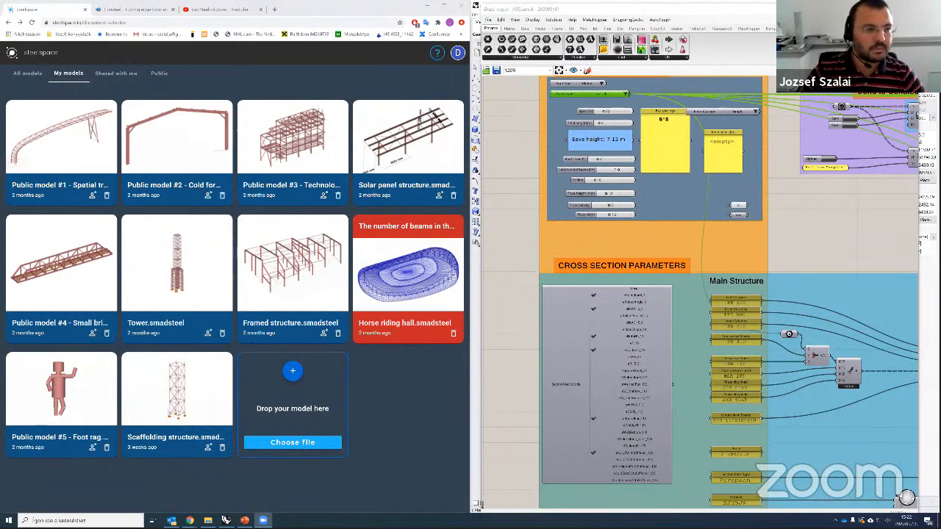
Step: In Chrome's Steelspace, show the Shared with me list, glancing at Public, to find Hall from Pangolin
{"action": "left_click", "coordinate": [323, 14]}
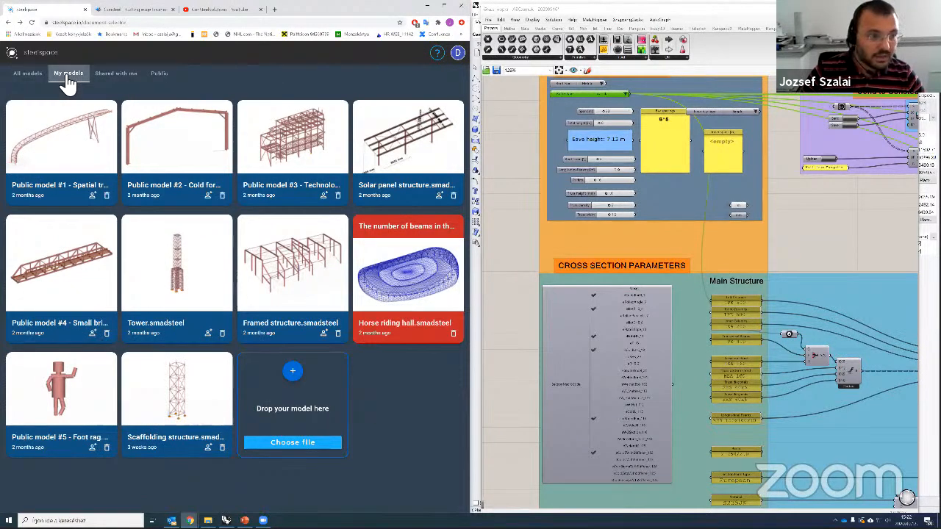
{"action": "left_click", "coordinate": [119, 77]}
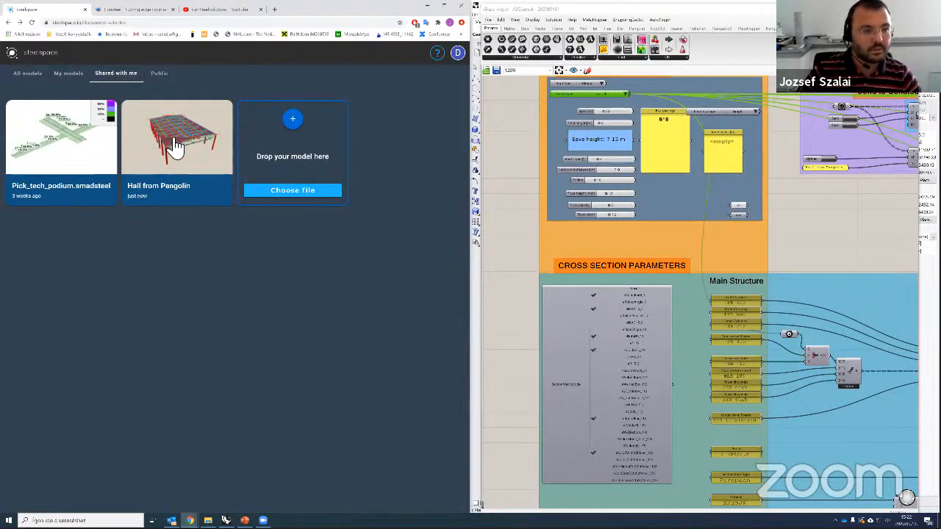
{"action": "left_click", "coordinate": [159, 75]}
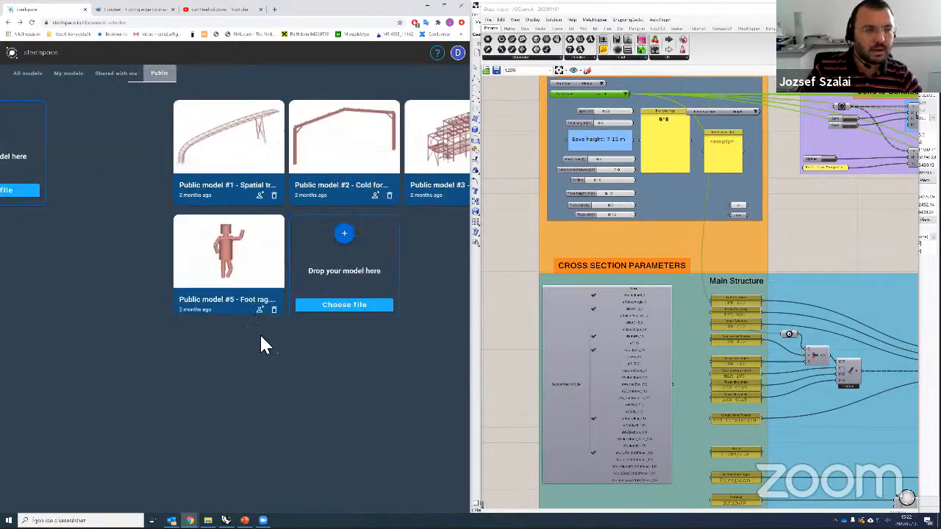
{"action": "left_click", "coordinate": [116, 75]}
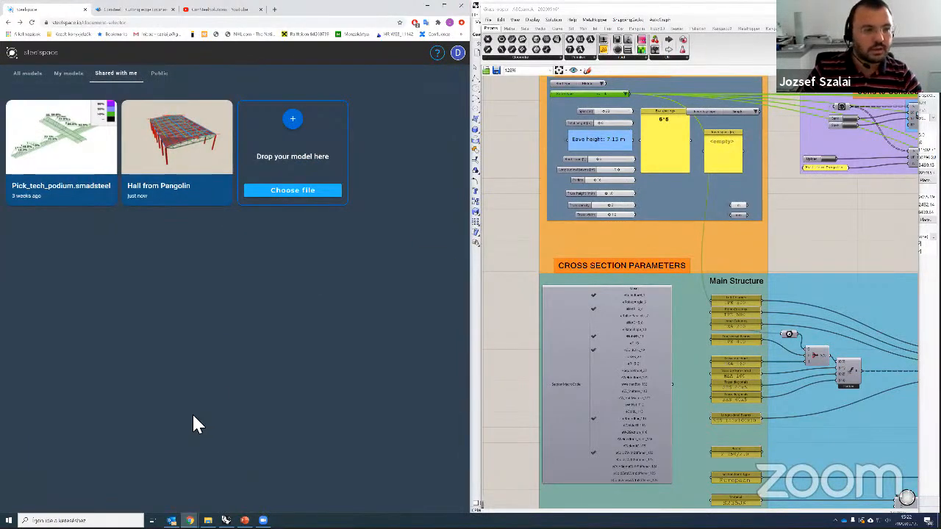
Step: Open the Hall from Pangolin model and orbit it to a lower side view
{"action": "left_click", "coordinate": [186, 157]}
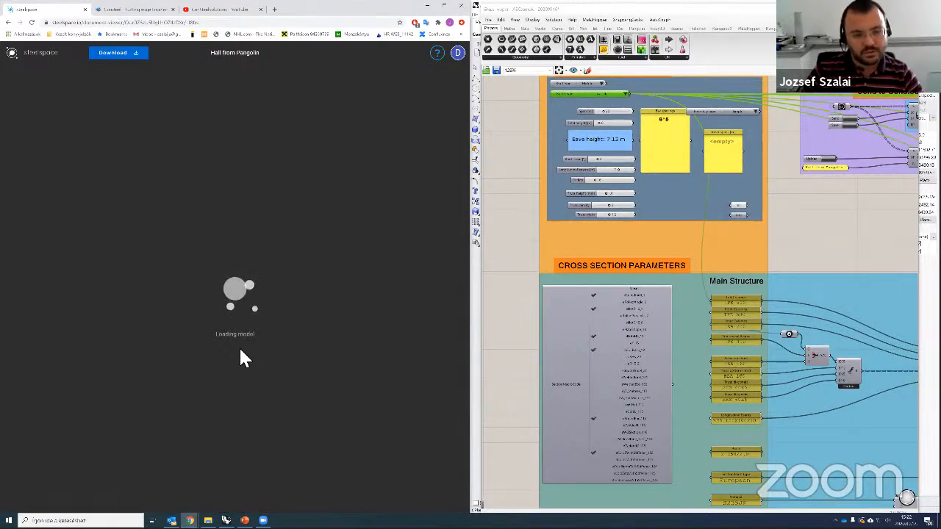
{"action": "left_click_drag", "start_coordinate": [341, 375], "coordinate": [375, 294]}
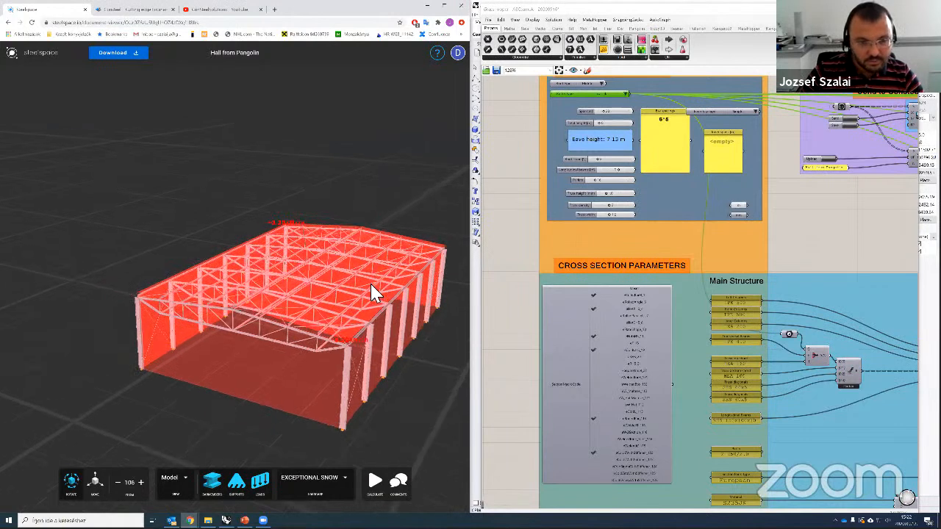
{"action": "scroll", "coordinate": [371, 294], "scroll_direction": "up", "scroll_amount": 3}
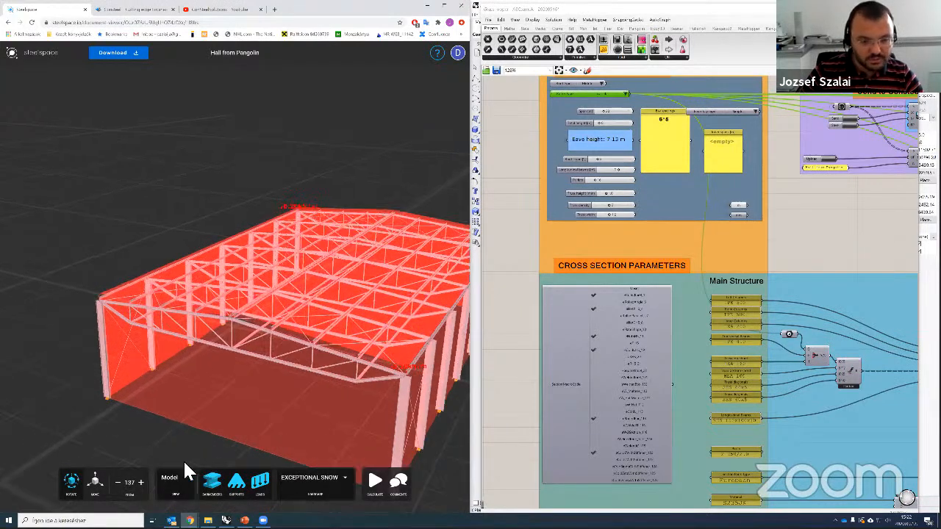
Step: Show loads and supports, set the load case to SNOW(I), and bring up calculation settings
{"action": "left_click", "coordinate": [260, 482]}
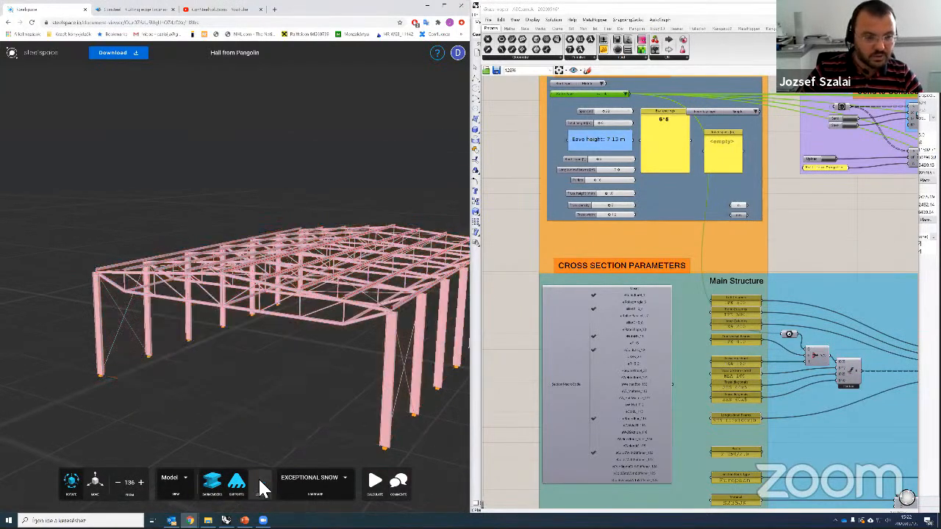
{"action": "left_click", "coordinate": [259, 482]}
{"action": "left_click", "coordinate": [234, 482]}
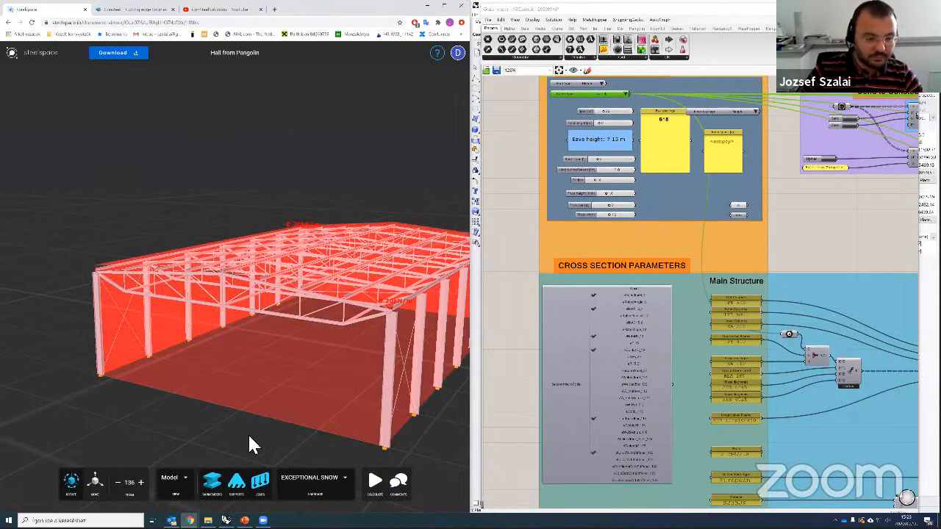
{"action": "left_click", "coordinate": [337, 482]}
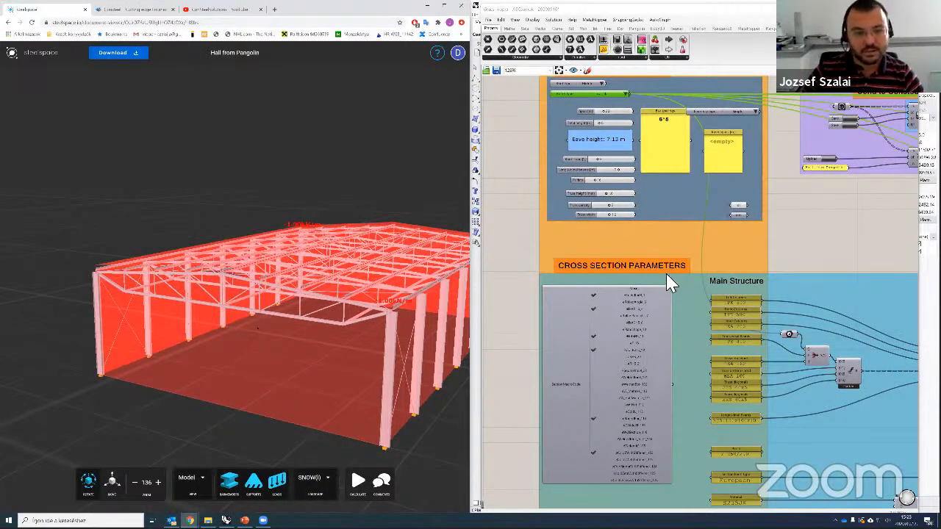
{"action": "left_click_drag", "start_coordinate": [346, 358], "coordinate": [370, 365]}
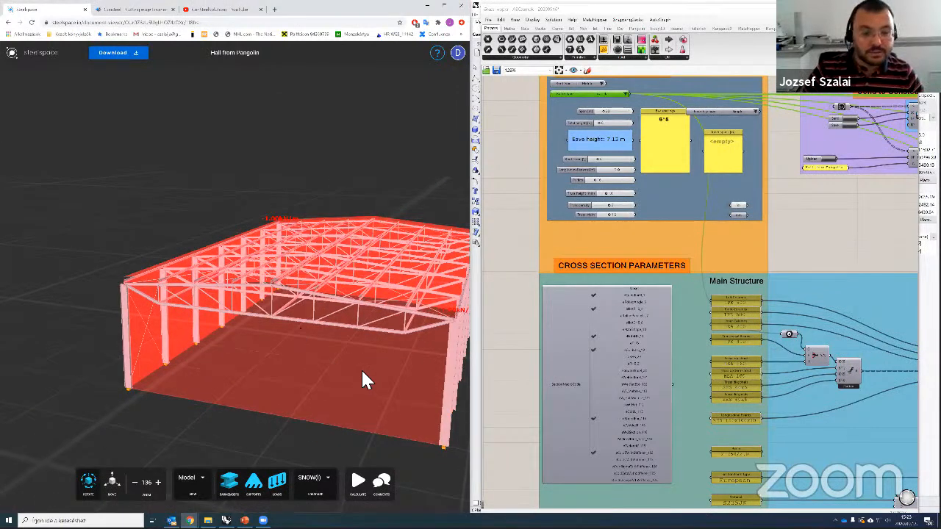
{"action": "left_click_drag", "start_coordinate": [339, 368], "coordinate": [341, 413]}
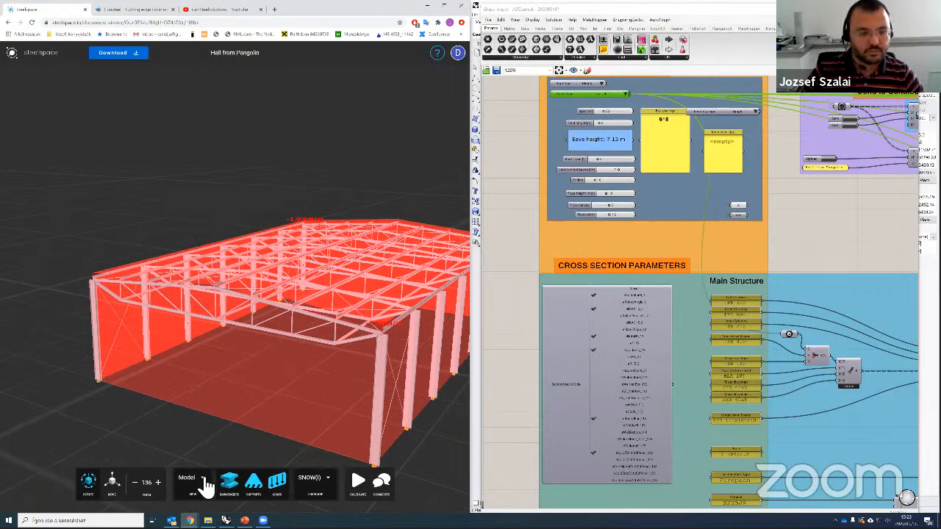
{"action": "left_click", "coordinate": [358, 480]}
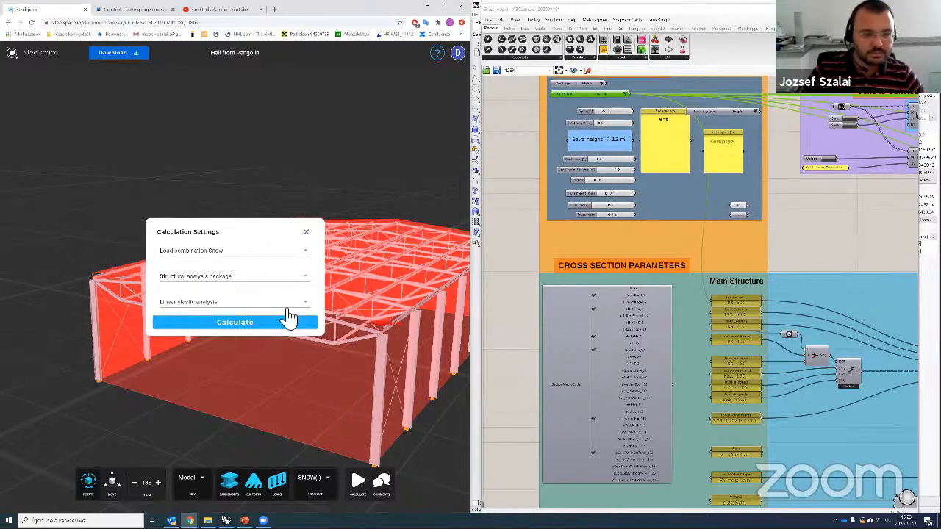
Step: Browse the Structural analysis and Structural design packages and their options without committing
{"action": "left_click", "coordinate": [310, 282]}
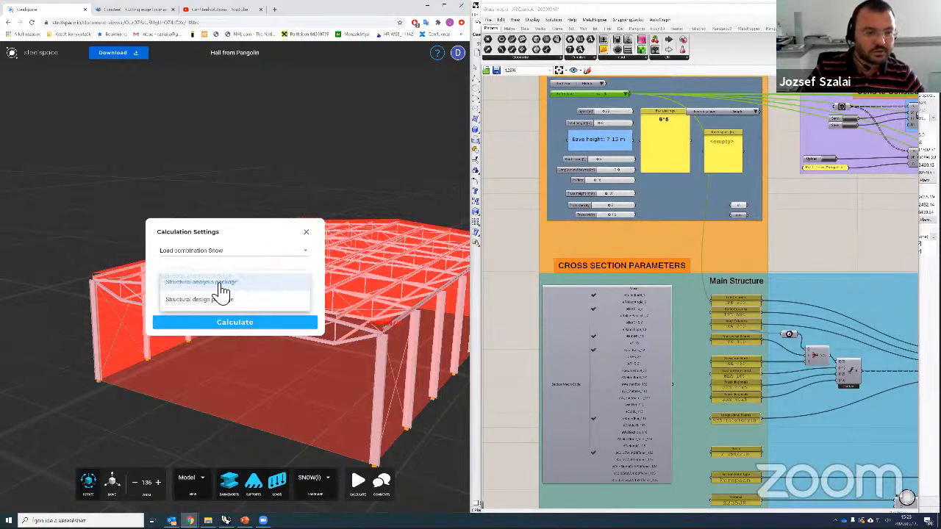
{"action": "left_click", "coordinate": [300, 284]}
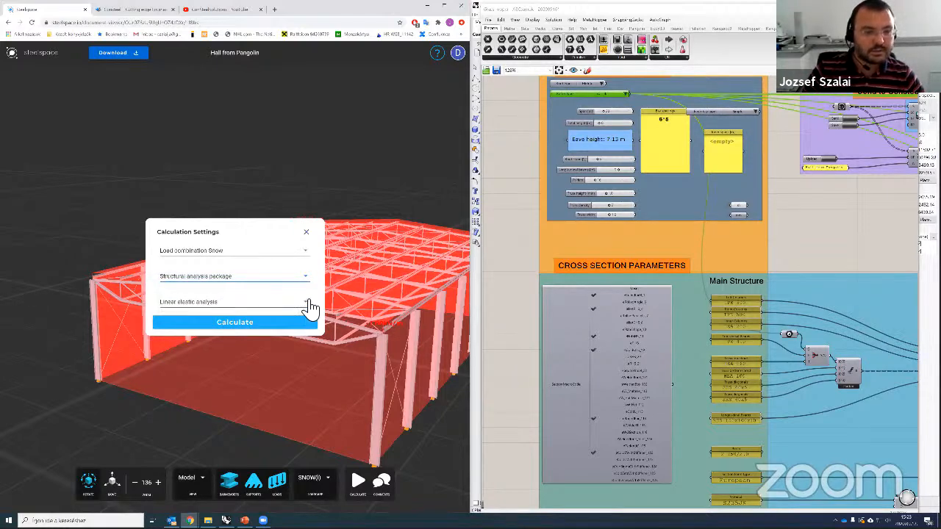
{"action": "left_click", "coordinate": [308, 280]}
{"action": "left_click", "coordinate": [309, 281]}
{"action": "left_click", "coordinate": [310, 308]}
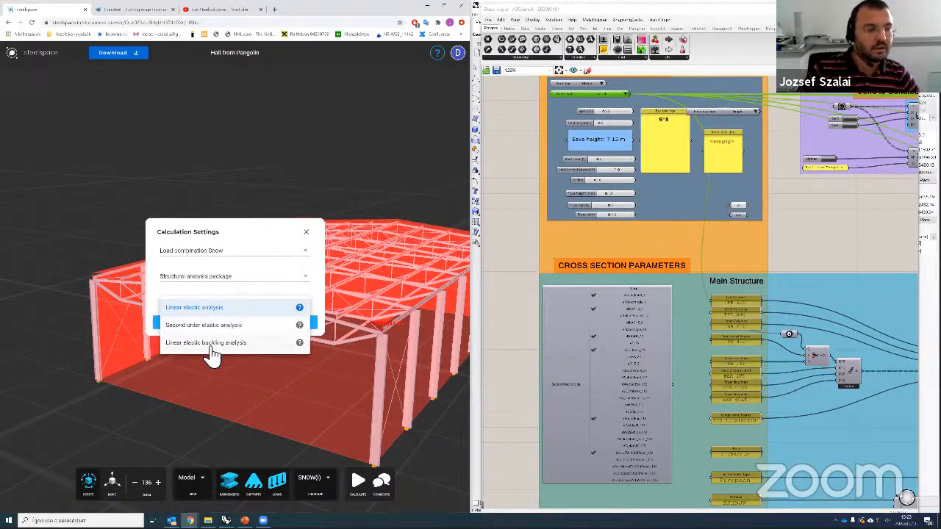
{"action": "left_click", "coordinate": [310, 281]}
{"action": "left_click", "coordinate": [221, 302]}
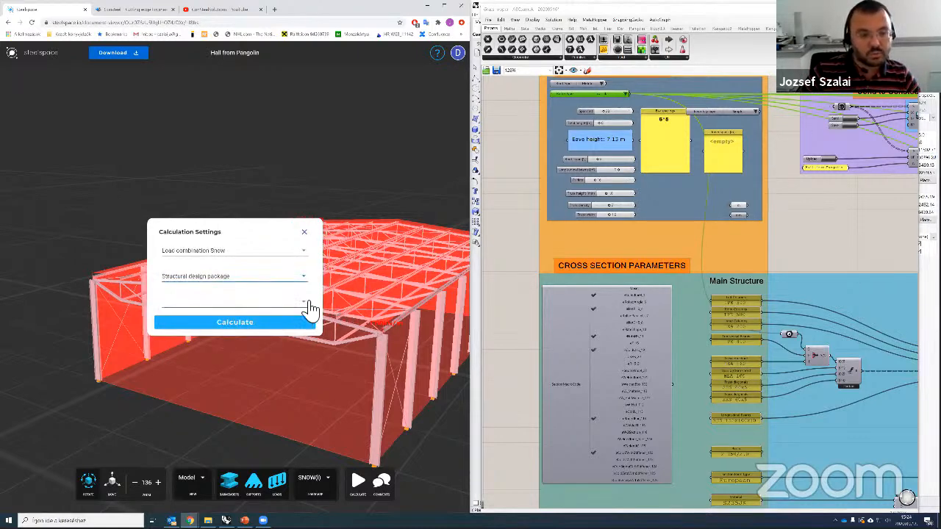
{"action": "left_click", "coordinate": [309, 307]}
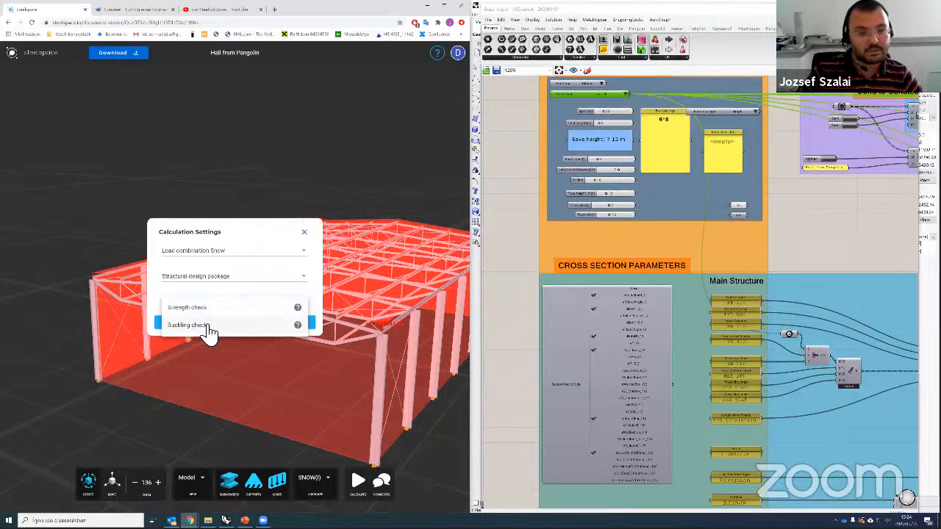
{"action": "left_click", "coordinate": [297, 286]}
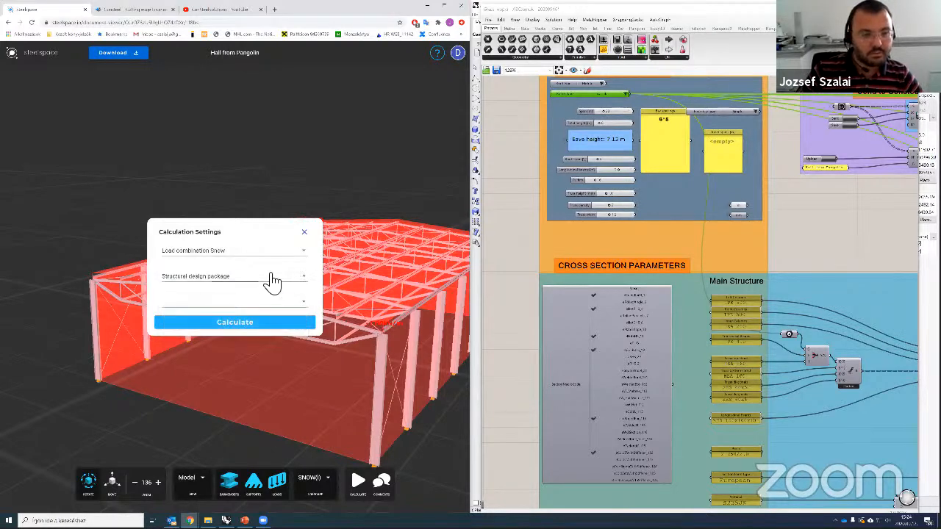
Step: Run Structural analysis with Linear elastic buckling analysis, then go to the Steelspace Help pages
{"action": "left_click", "coordinate": [272, 281]}
{"action": "left_click", "coordinate": [237, 289]}
{"action": "left_click", "coordinate": [219, 310]}
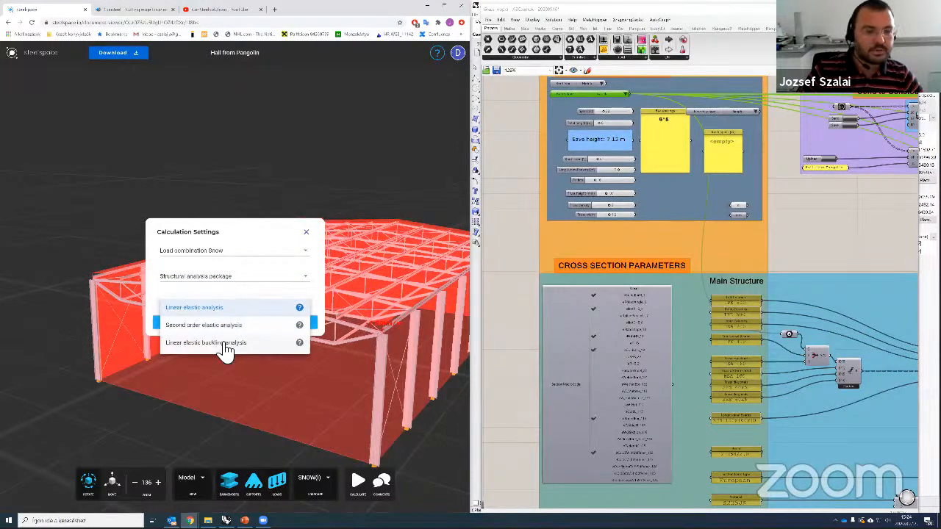
{"action": "left_click", "coordinate": [226, 344]}
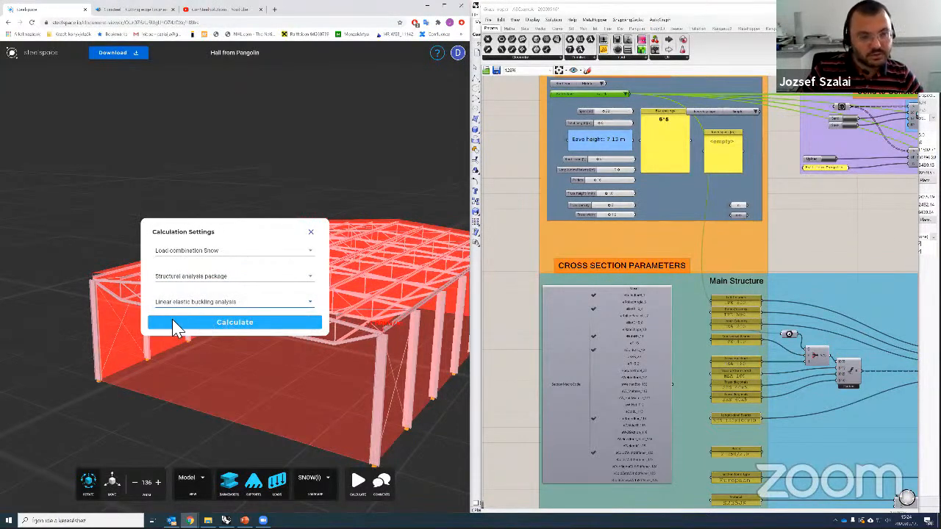
{"action": "left_click", "coordinate": [231, 324]}
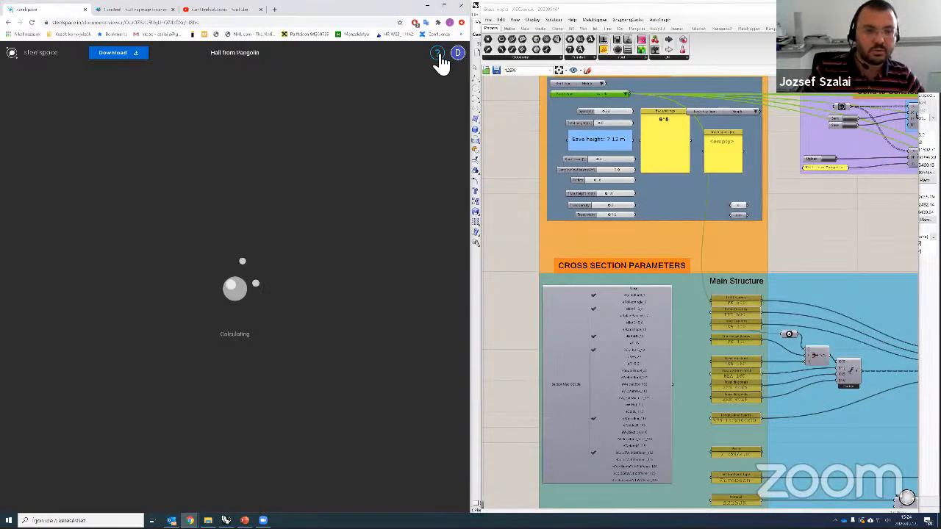
{"action": "left_click", "coordinate": [439, 55]}
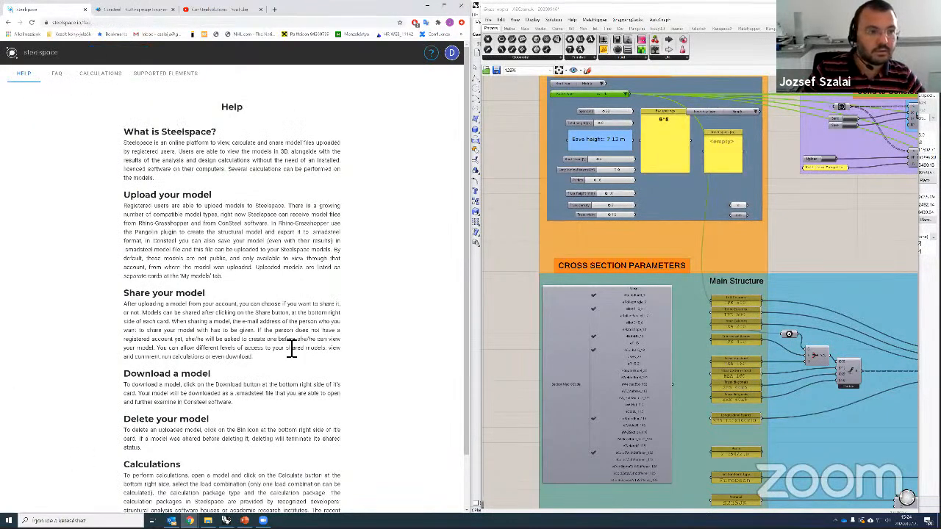
Step: Navigate the Help calculation package docs to the Linear elastic buckling analysis page
{"action": "scroll", "coordinate": [254, 416], "scroll_direction": "down", "scroll_amount": 2}
{"action": "scroll", "coordinate": [254, 415], "scroll_direction": "up", "scroll_amount": 2}
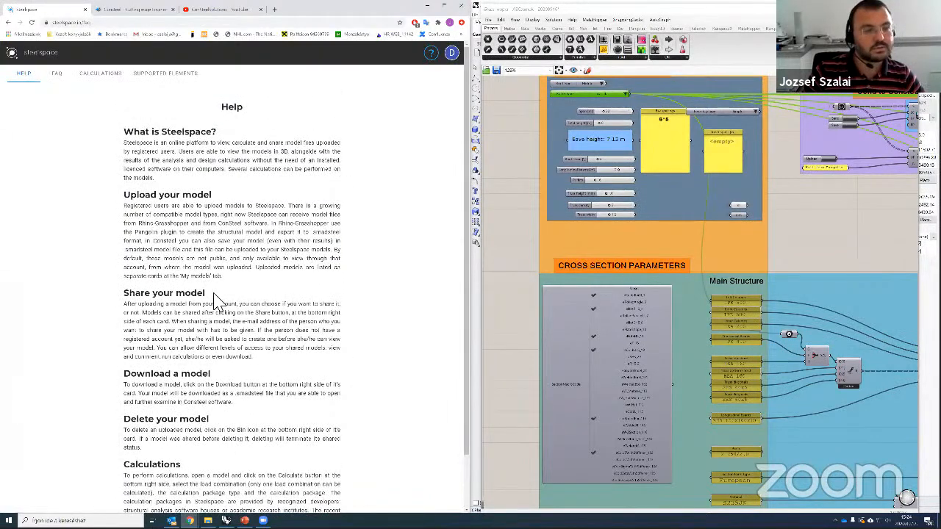
{"action": "left_click", "coordinate": [64, 79]}
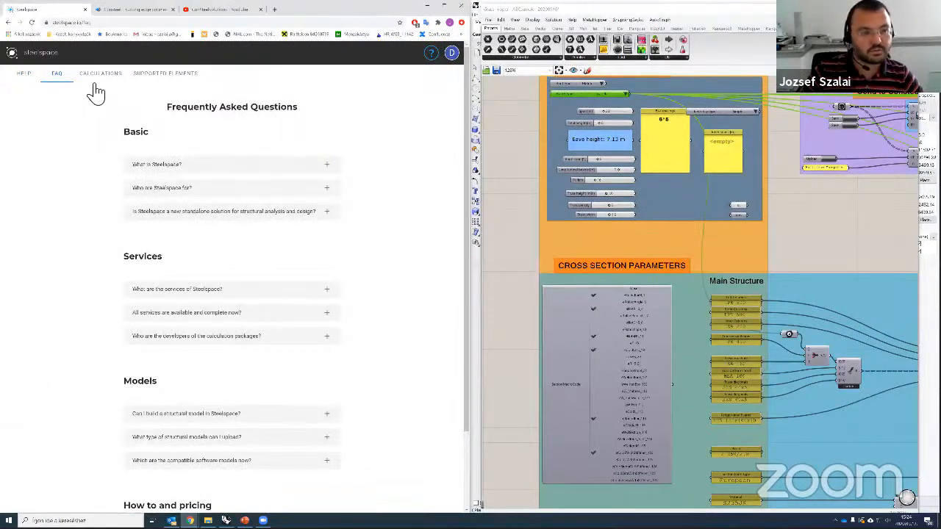
{"action": "left_click", "coordinate": [101, 76]}
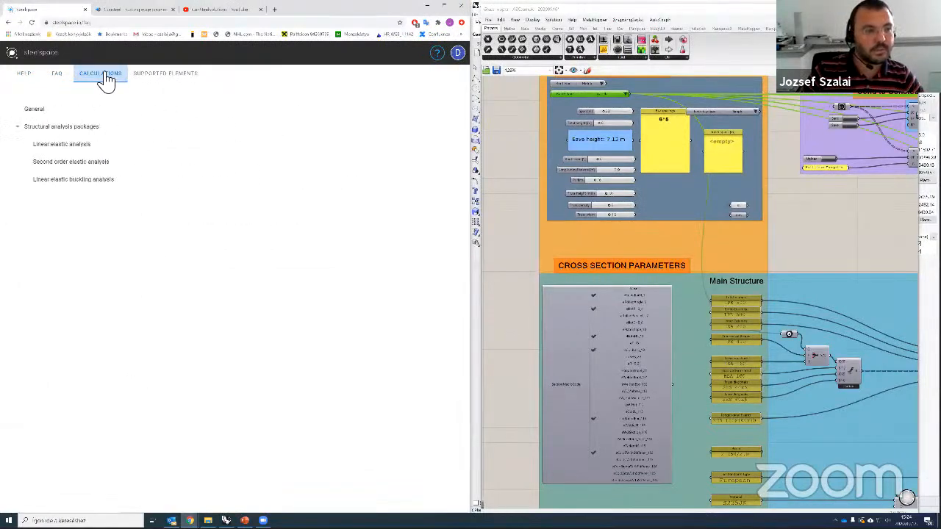
{"action": "left_click", "coordinate": [66, 147]}
{"action": "left_click", "coordinate": [87, 181]}
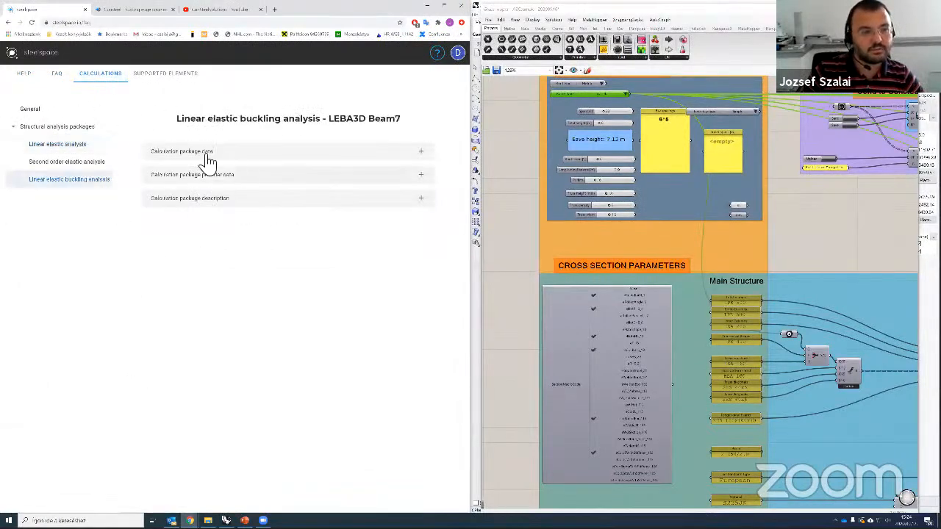
Step: Expand the package data, provider details and description, and read through the page
{"action": "left_click", "coordinate": [421, 152]}
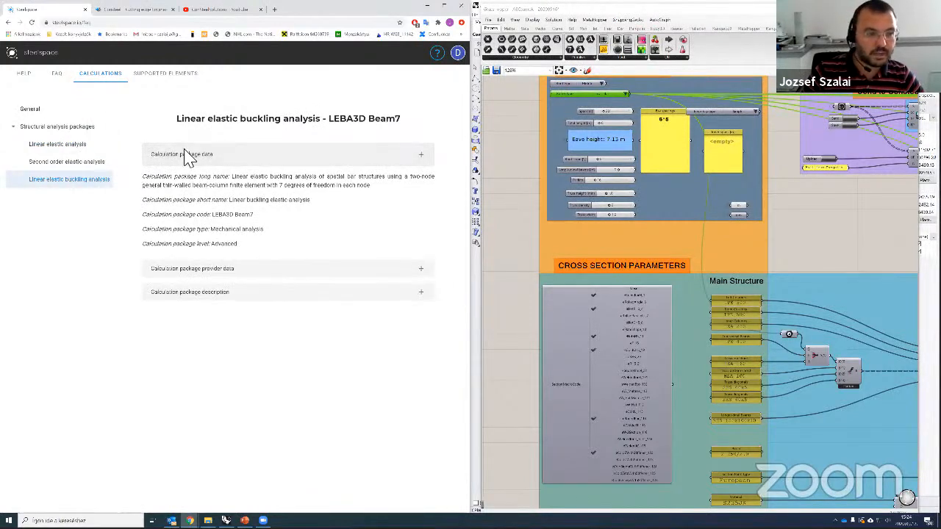
{"action": "left_click", "coordinate": [424, 270]}
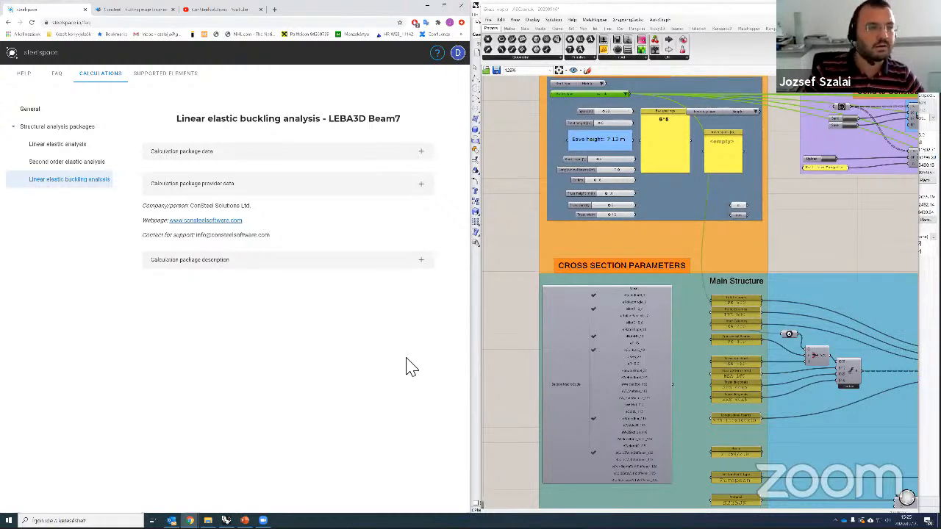
{"action": "left_click", "coordinate": [423, 261]}
{"action": "scroll", "coordinate": [309, 320], "scroll_direction": "down", "scroll_amount": 3}
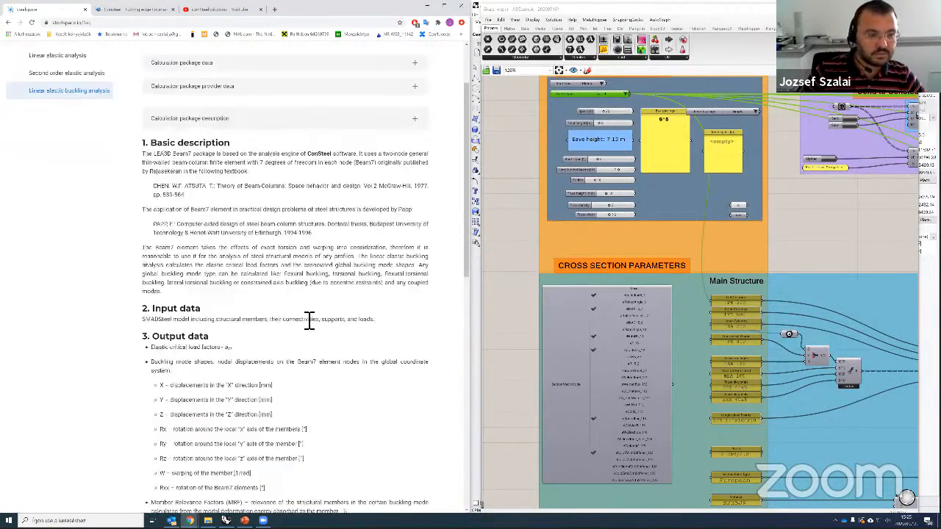
{"action": "scroll", "coordinate": [257, 346], "scroll_direction": "down", "scroll_amount": 6}
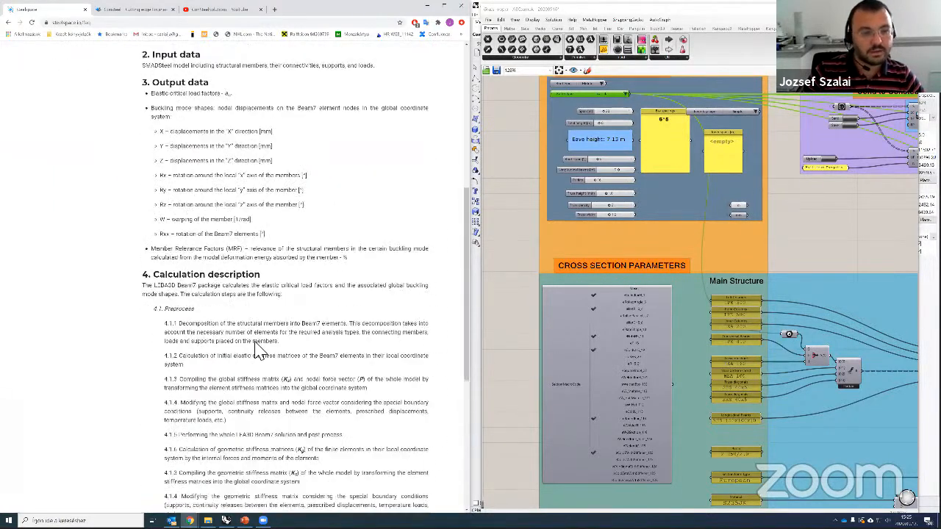
{"action": "scroll", "coordinate": [261, 409], "scroll_direction": "down", "scroll_amount": 1}
{"action": "scroll", "coordinate": [225, 213], "scroll_direction": "up", "scroll_amount": 5}
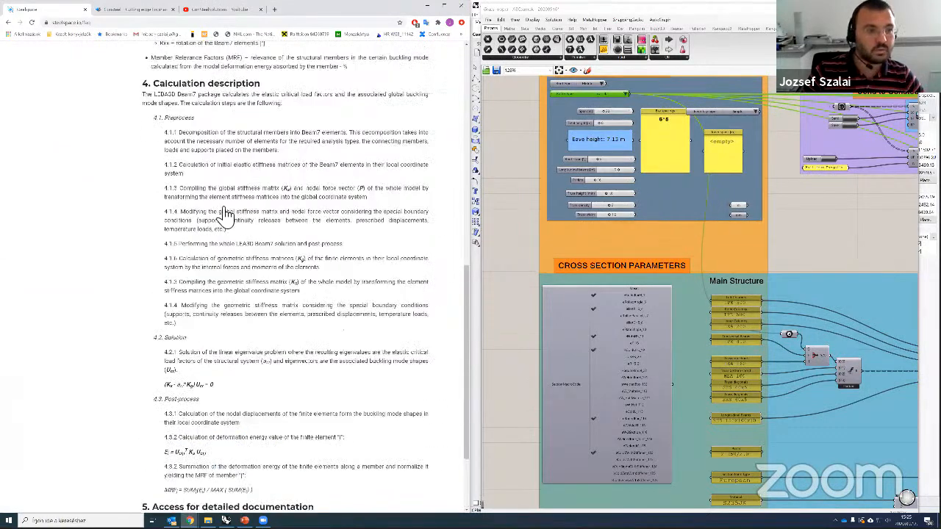
{"action": "scroll", "coordinate": [53, 63], "scroll_direction": "up", "scroll_amount": 4}
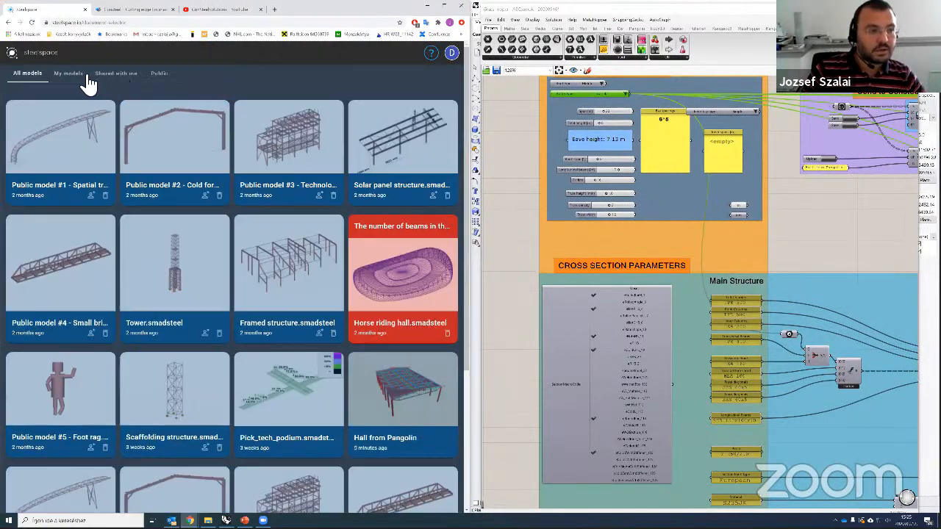
Step: Open Hall from Pangolin from Shared with me and show Analysis eigenvalue 4 (0.82)
{"action": "left_click", "coordinate": [127, 74]}
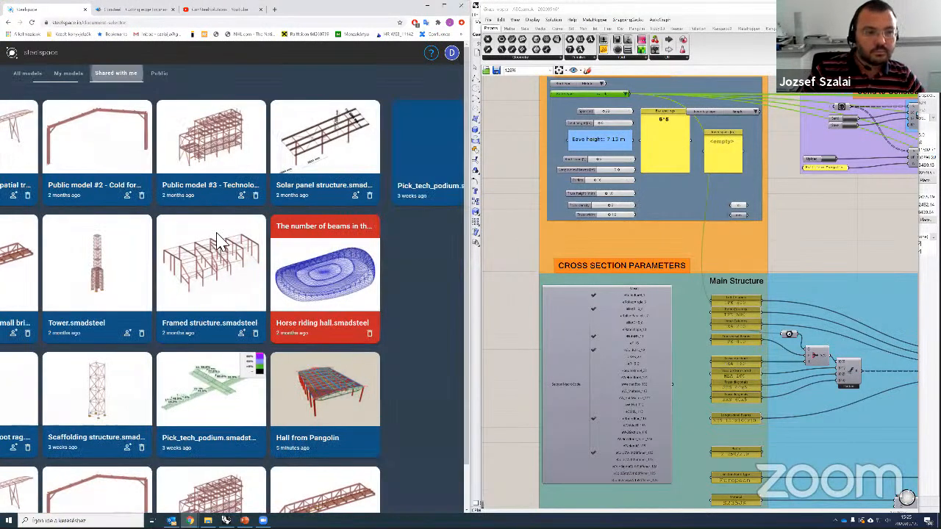
{"action": "left_click", "coordinate": [221, 184]}
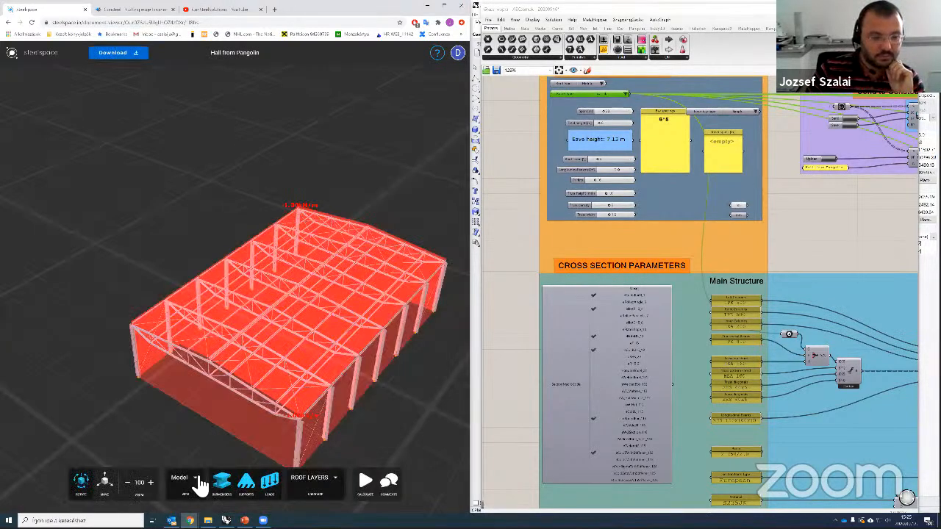
{"action": "left_click", "coordinate": [200, 482]}
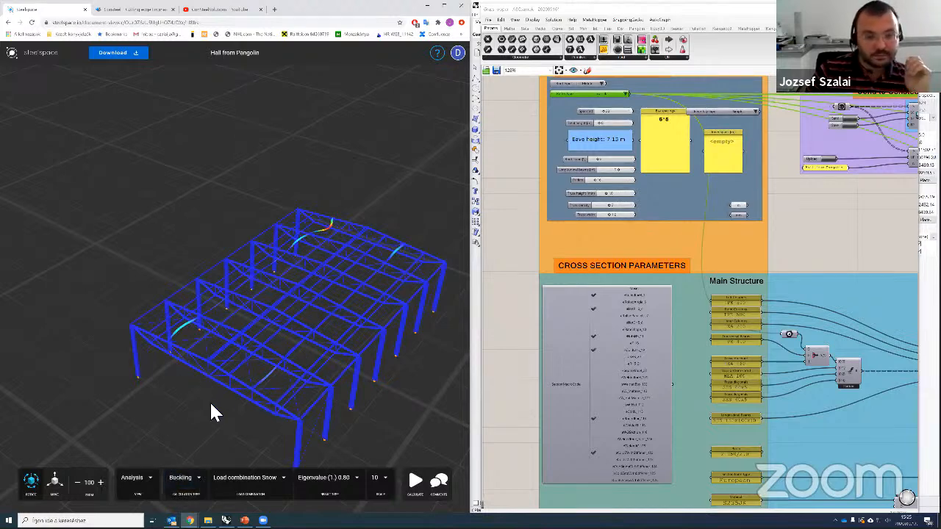
{"action": "left_click_drag", "start_coordinate": [243, 385], "coordinate": [329, 392]}
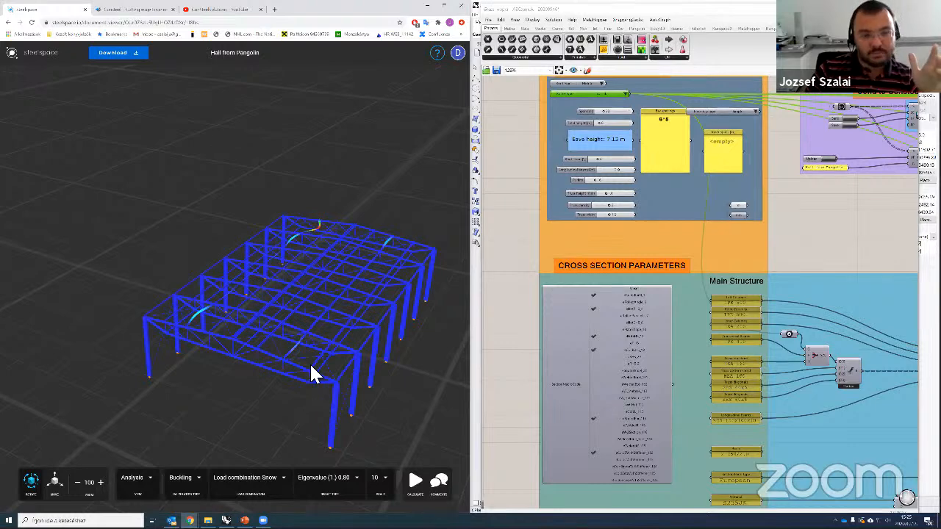
{"action": "left_click", "coordinate": [353, 478]}
{"action": "left_click", "coordinate": [331, 460]}
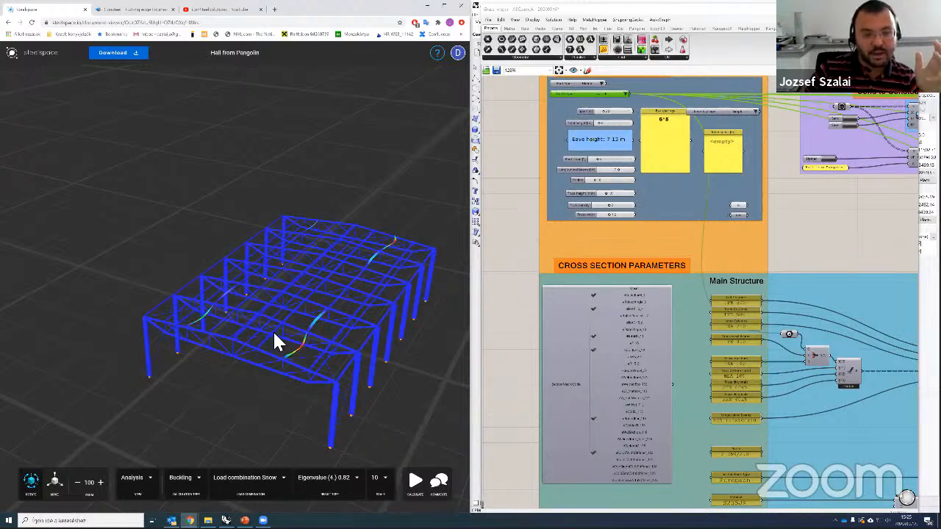
Step: Zoom and orbit around the hall to inspect the buckled purlin from several angles
{"action": "scroll", "coordinate": [287, 363], "scroll_direction": "up", "scroll_amount": 2}
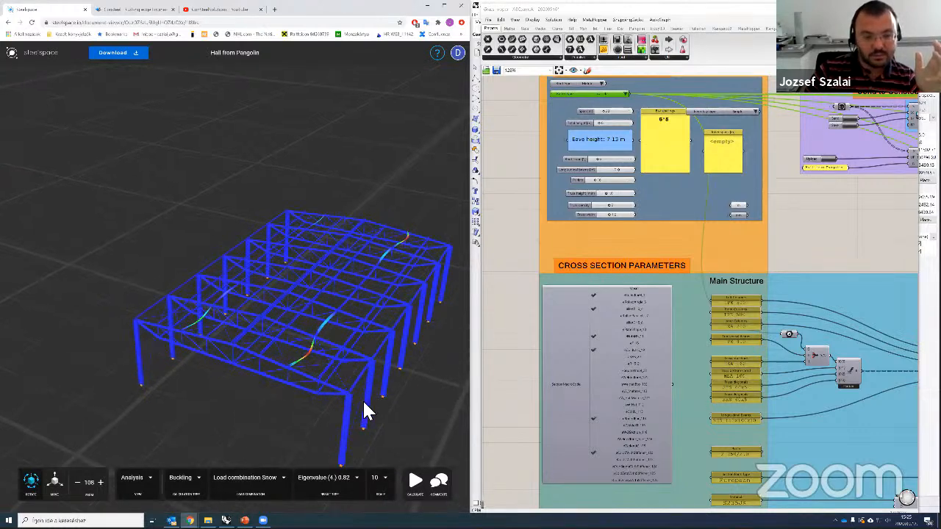
{"action": "scroll", "coordinate": [358, 390], "scroll_direction": "up", "scroll_amount": 2}
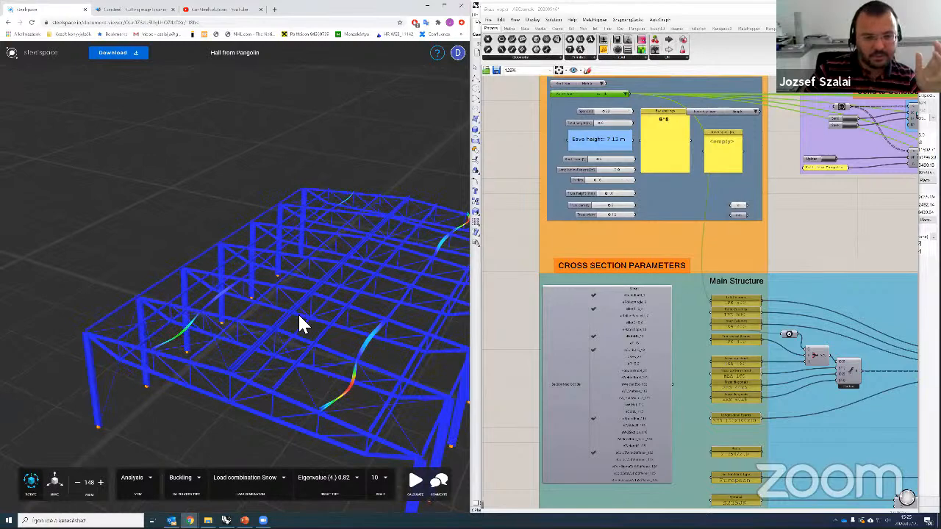
{"action": "scroll", "coordinate": [297, 315], "scroll_direction": "up", "scroll_amount": 2}
{"action": "scroll", "coordinate": [318, 237], "scroll_direction": "up", "scroll_amount": 3}
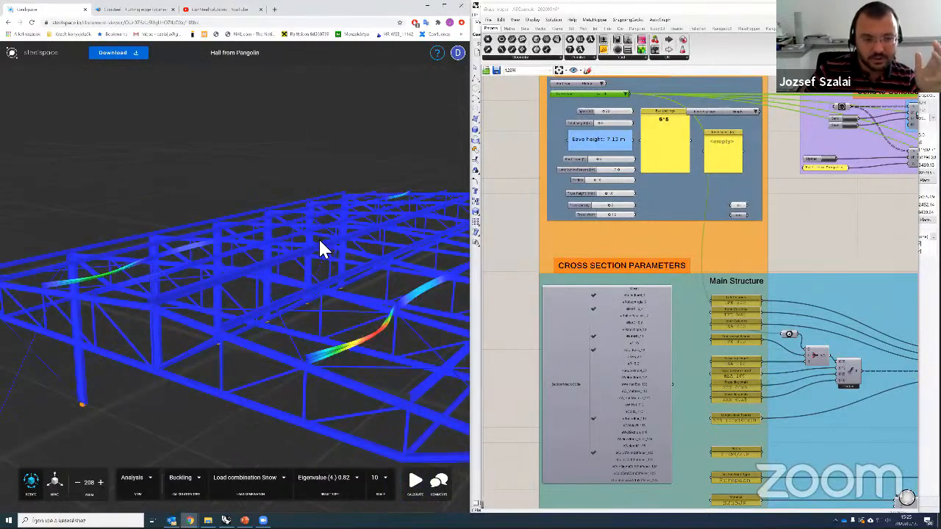
{"action": "scroll", "coordinate": [318, 237], "scroll_direction": "up", "scroll_amount": 4}
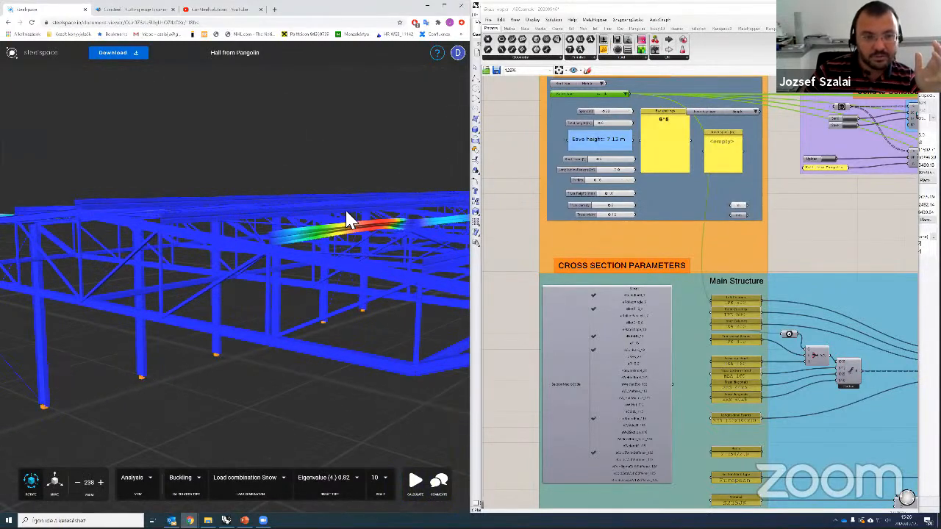
{"action": "scroll", "coordinate": [346, 214], "scroll_direction": "up", "scroll_amount": 3}
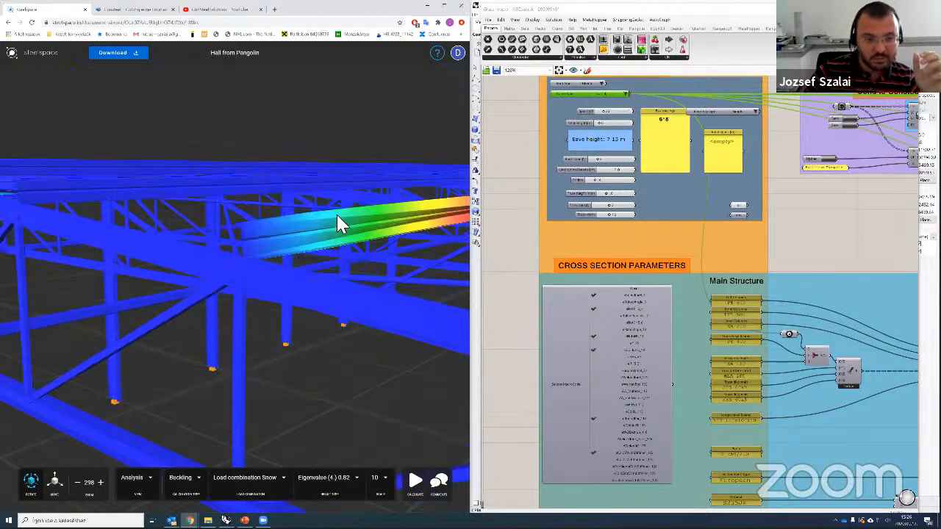
{"action": "left_click_drag", "start_coordinate": [342, 211], "coordinate": [305, 339]}
{"action": "scroll", "coordinate": [373, 327], "scroll_direction": "down", "scroll_amount": 2}
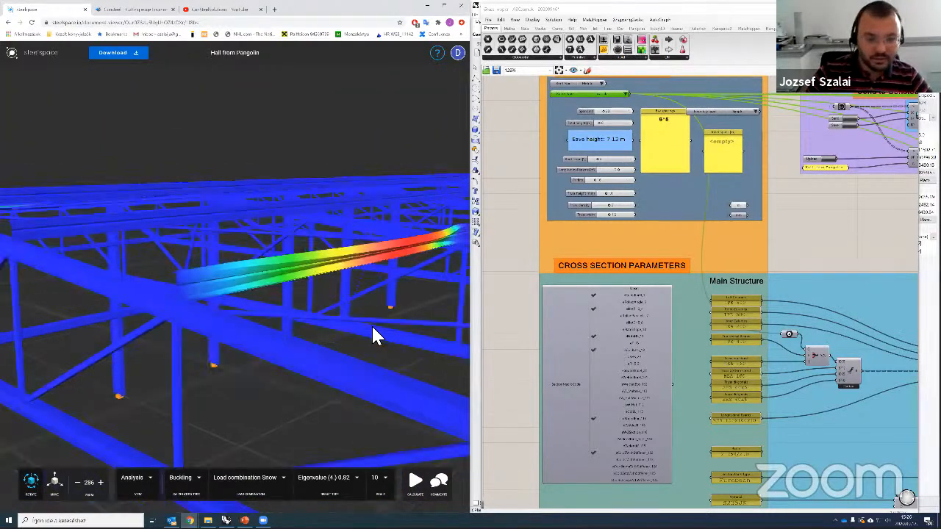
{"action": "scroll", "coordinate": [372, 334], "scroll_direction": "down", "scroll_amount": 4}
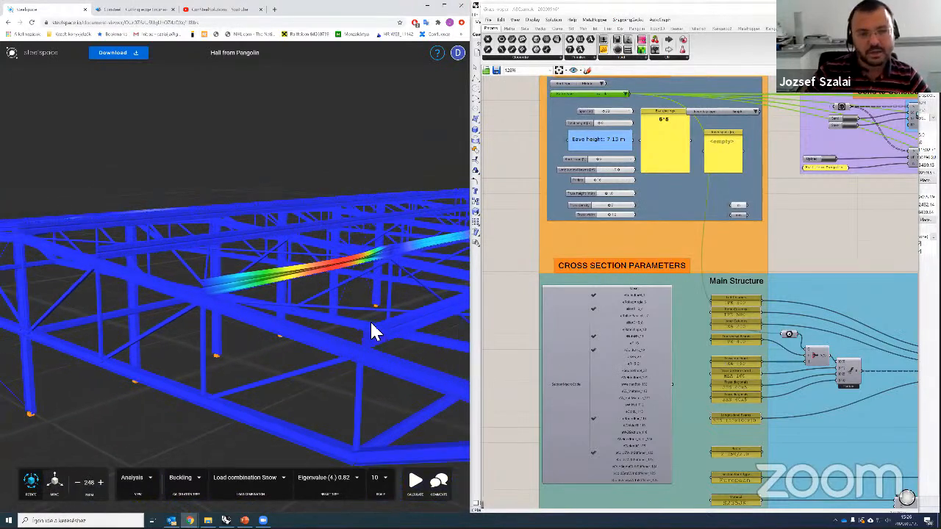
{"action": "scroll", "coordinate": [365, 330], "scroll_direction": "down", "scroll_amount": 3}
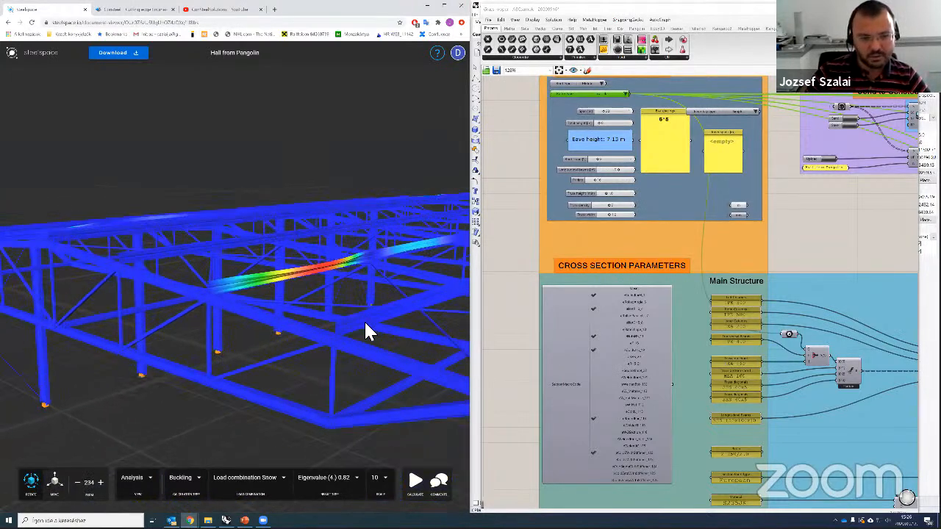
{"action": "scroll", "coordinate": [272, 334], "scroll_direction": "down", "scroll_amount": 10}
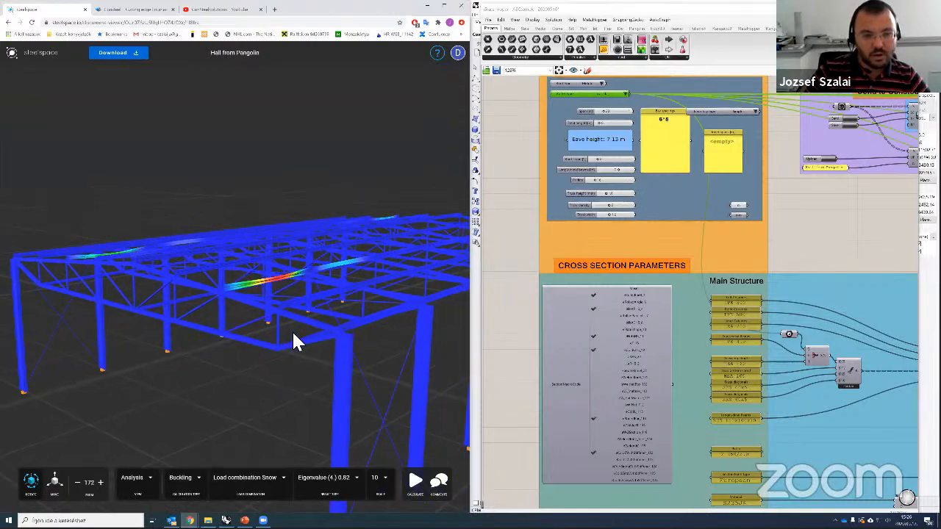
{"action": "left_click_drag", "start_coordinate": [277, 347], "coordinate": [359, 294]}
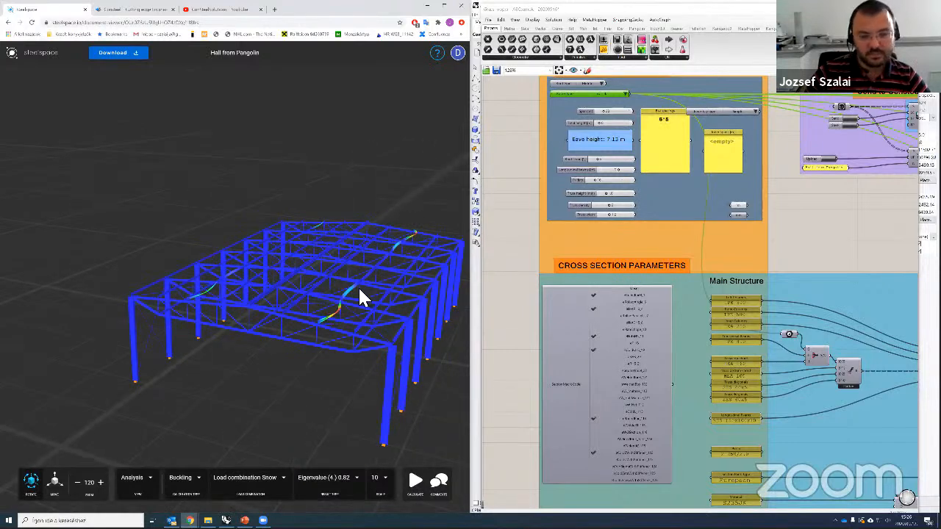
Step: Glance at the model comments, then bring up the Download options
{"action": "left_click", "coordinate": [438, 483]}
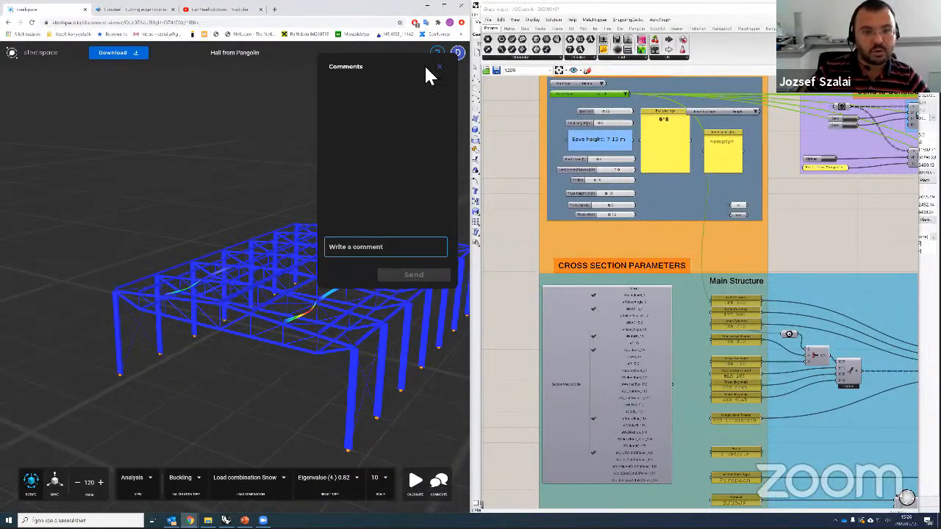
{"action": "left_click", "coordinate": [439, 67]}
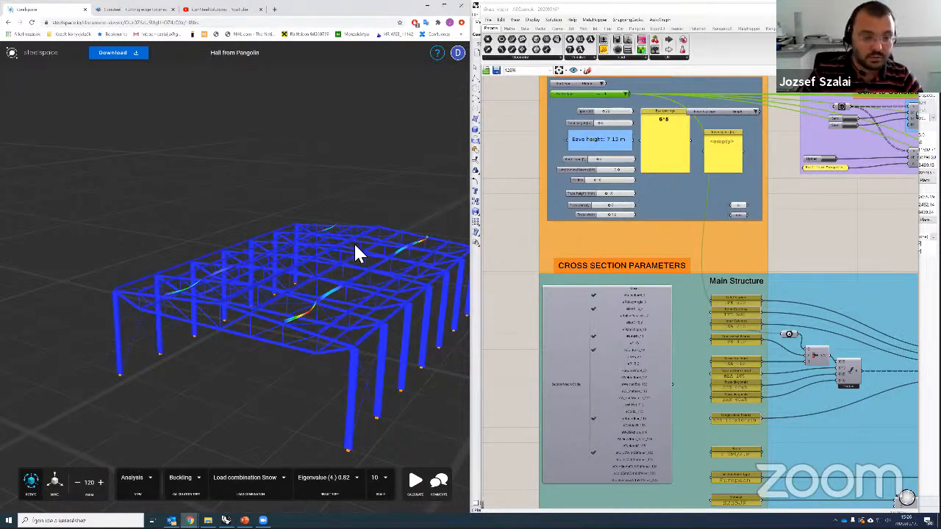
{"action": "left_click", "coordinate": [120, 54]}
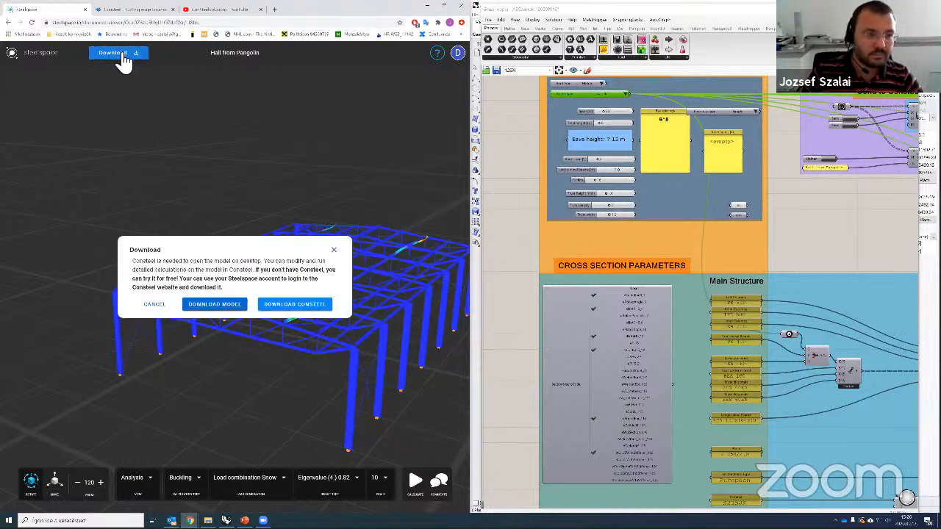
Step: Download the Hall from Pangolin model file and close the Download dialog
{"action": "left_click", "coordinate": [225, 304]}
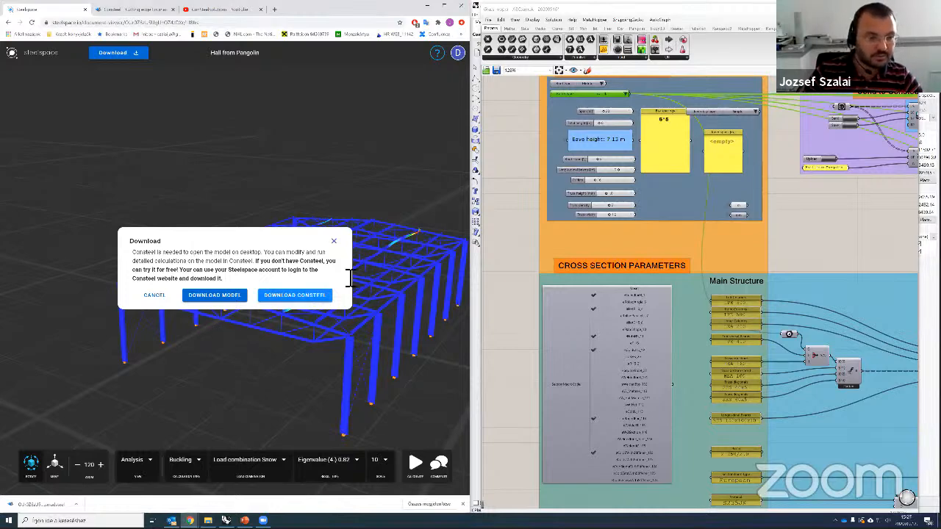
{"action": "left_click", "coordinate": [334, 241]}
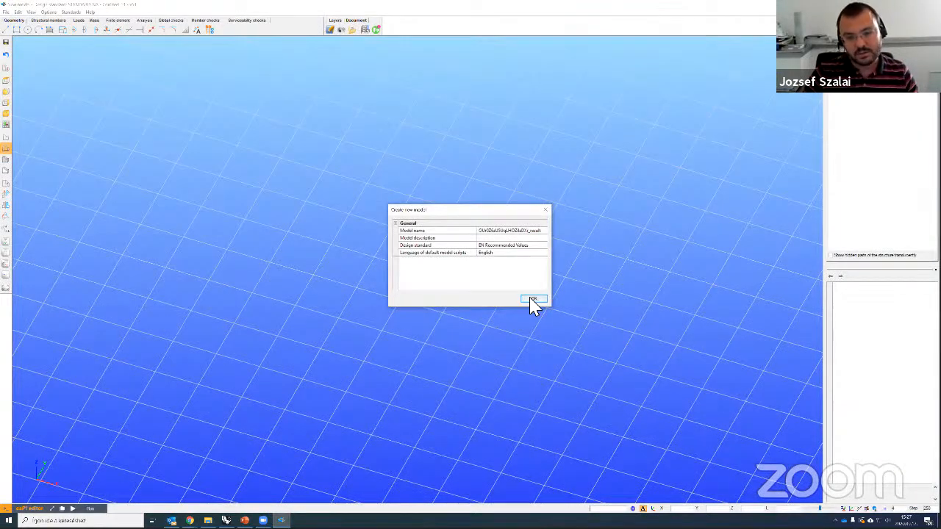
Step: Create the new ConSteel model from the downloaded hall file and snap ConSteel to the left half
{"action": "left_click", "coordinate": [533, 301]}
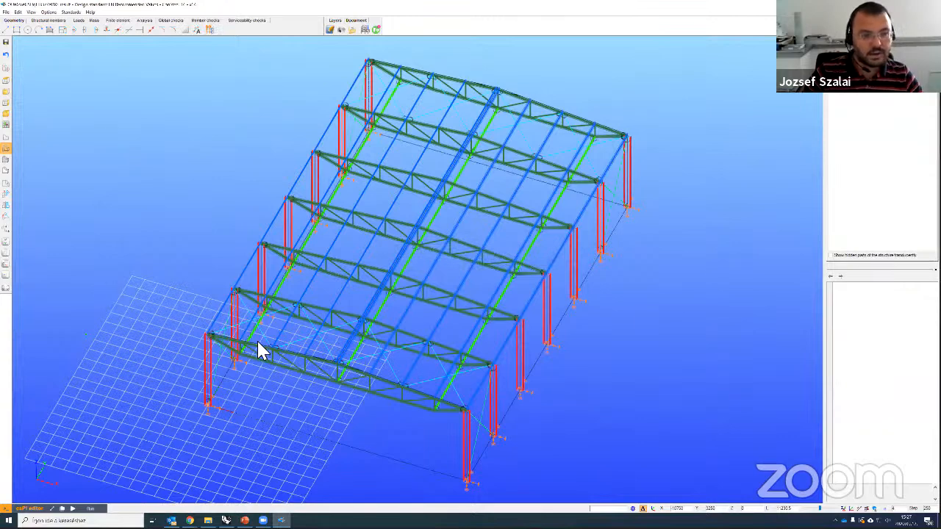
{"action": "key", "text": "super+Left"}
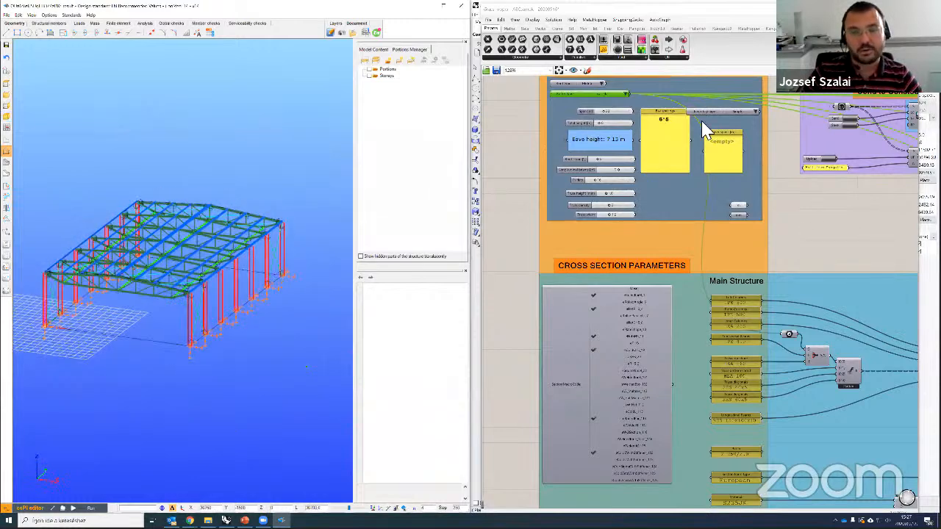
Step: Set the ConSteel connection component to sync only owned objects, then pan to Geometry Parameters
{"action": "scroll", "coordinate": [775, 243], "scroll_direction": "down", "scroll_amount": 1}
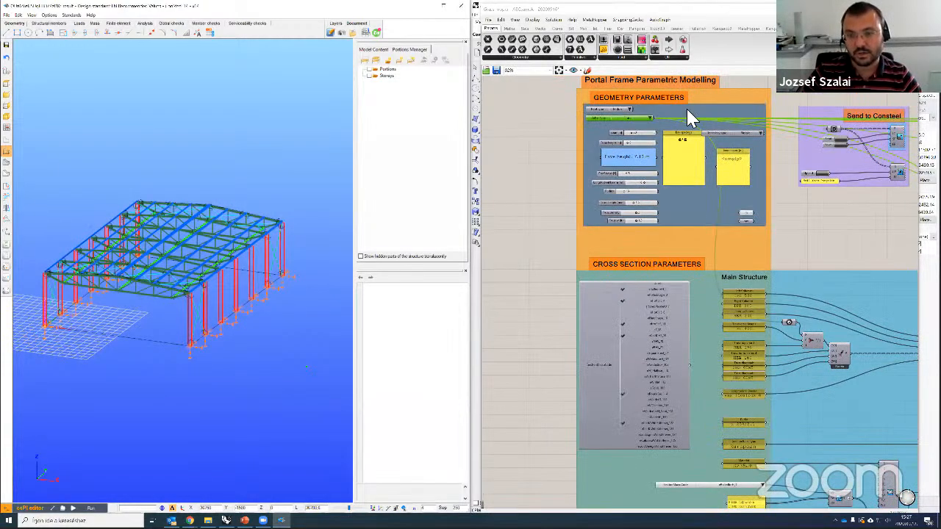
{"action": "scroll", "coordinate": [718, 198], "scroll_direction": "down", "scroll_amount": 1}
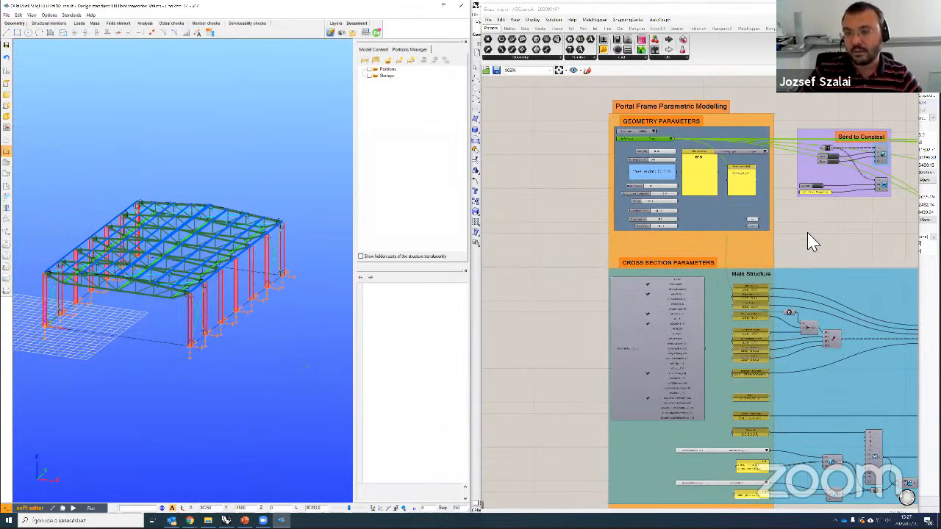
{"action": "scroll", "coordinate": [751, 254], "scroll_direction": "up", "scroll_amount": 1}
{"action": "scroll", "coordinate": [874, 222], "scroll_direction": "up", "scroll_amount": 1}
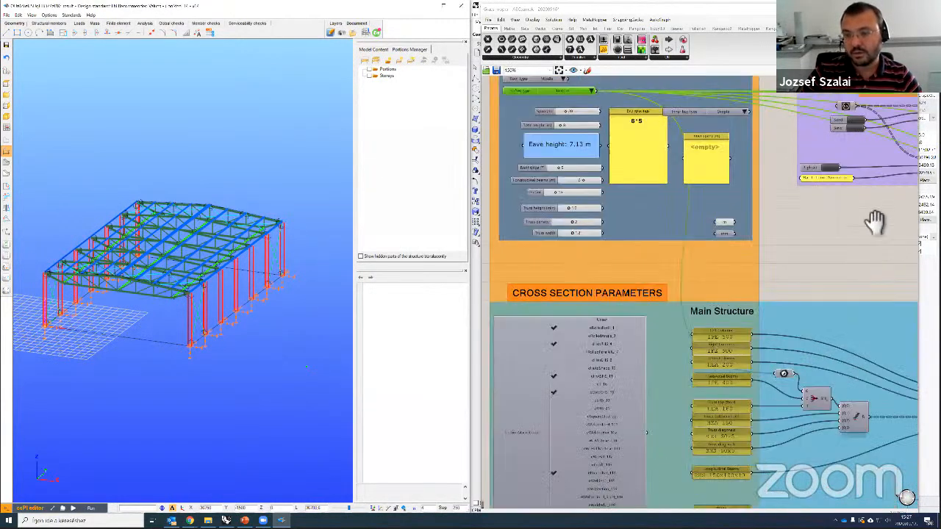
{"action": "right_click_drag", "start_coordinate": [812, 197], "coordinate": [816, 214]}
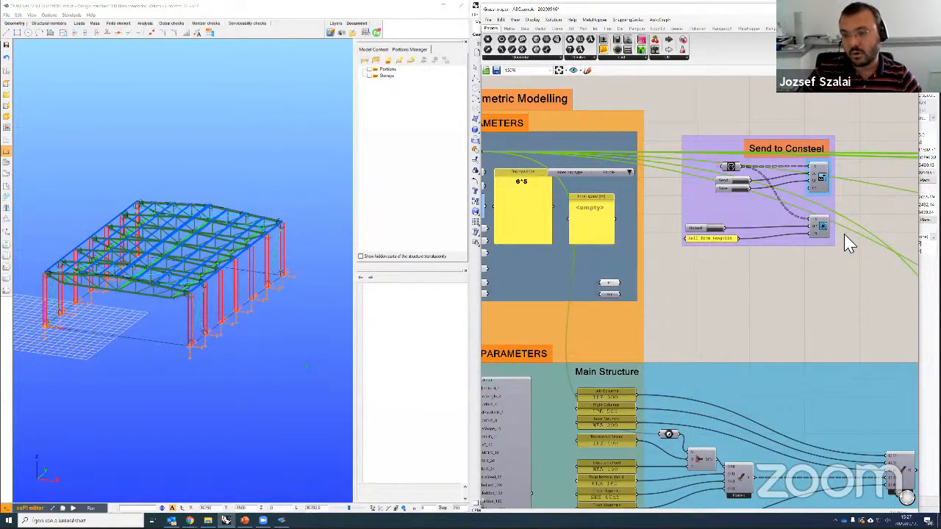
{"action": "right_click", "coordinate": [800, 190]}
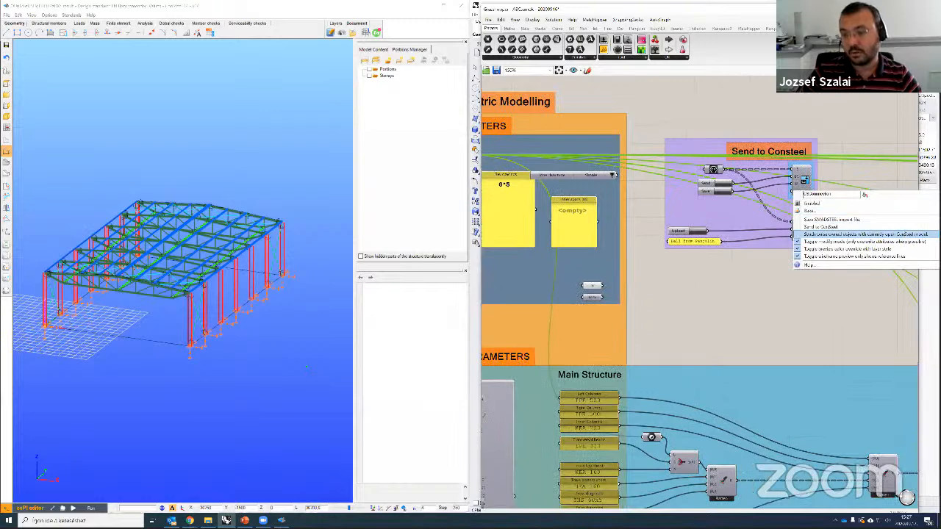
{"action": "left_click", "coordinate": [886, 235]}
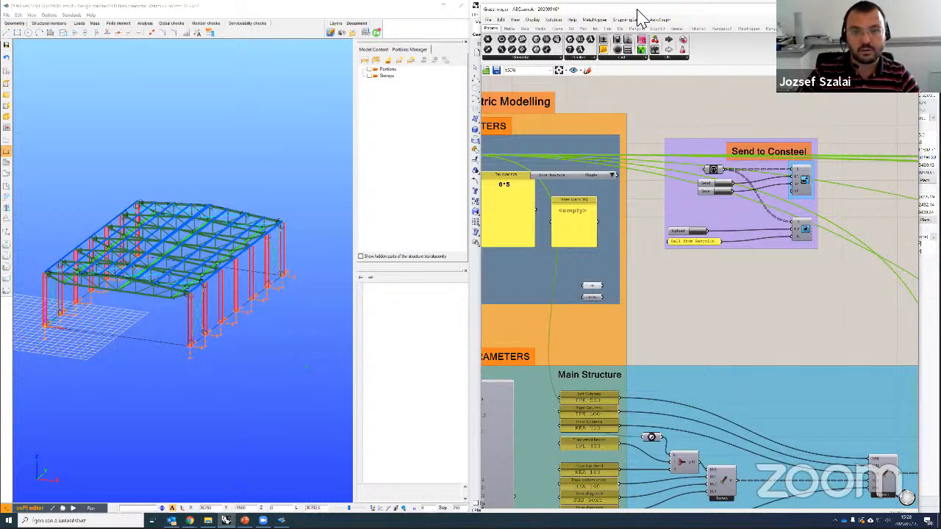
{"action": "left_click_drag", "start_coordinate": [637, 9], "coordinate": [629, 8]}
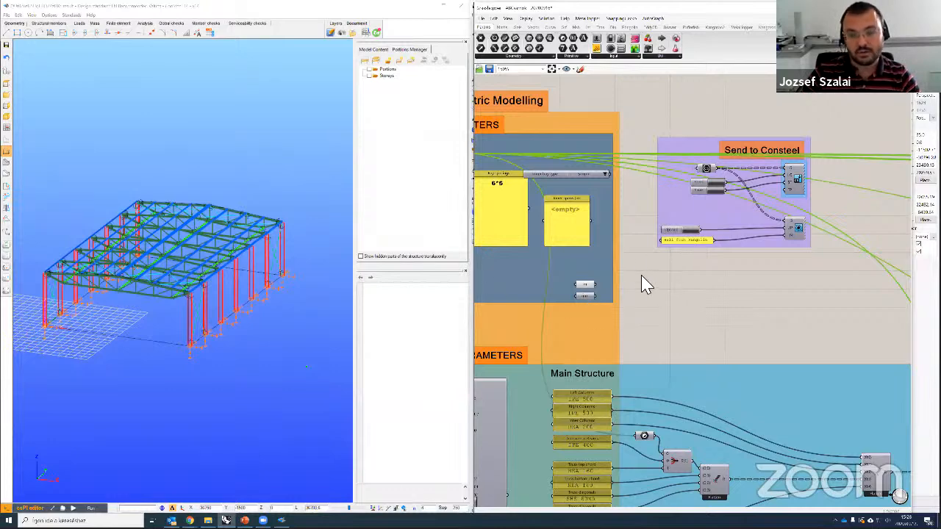
{"action": "right_click_drag", "start_coordinate": [779, 296], "coordinate": [794, 272]}
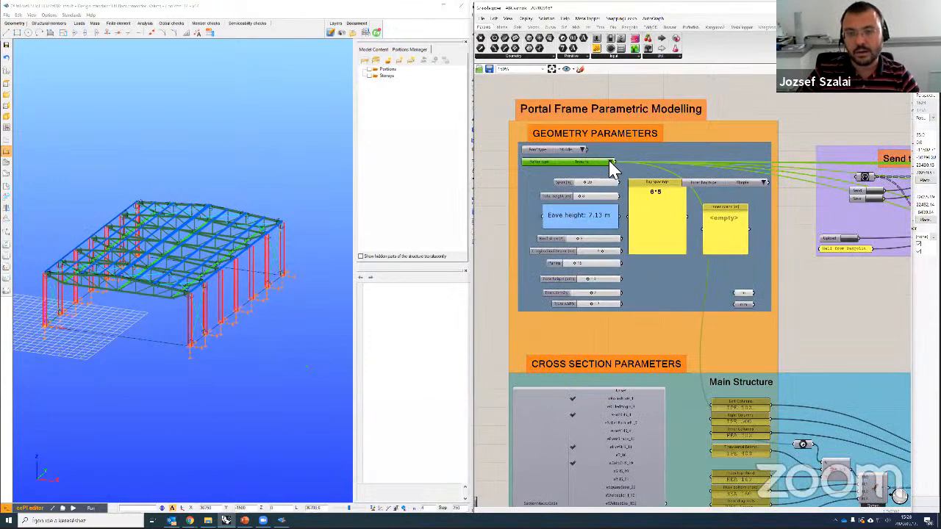
Step: Switch the portal frame type from Truss 2 to Haunched beam and zoom to Send to Consteel
{"action": "left_click", "coordinate": [610, 163]}
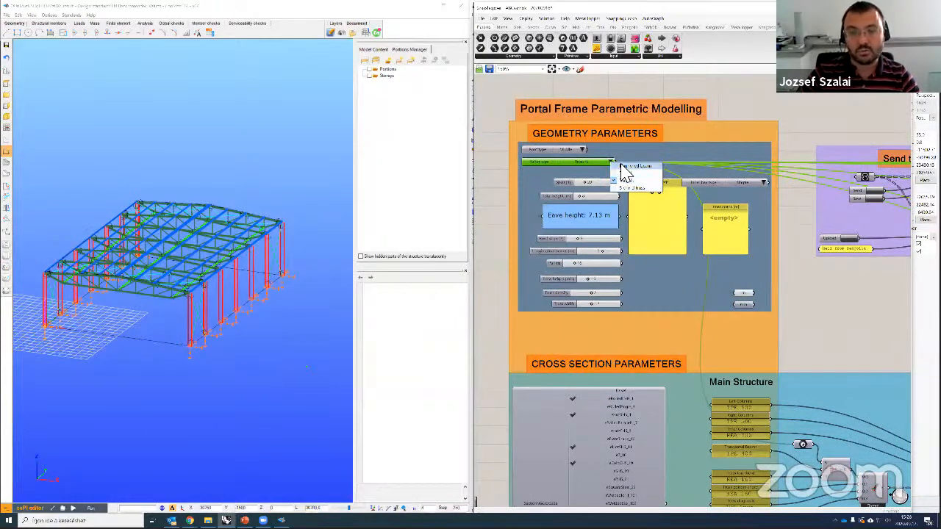
{"action": "left_click", "coordinate": [619, 166]}
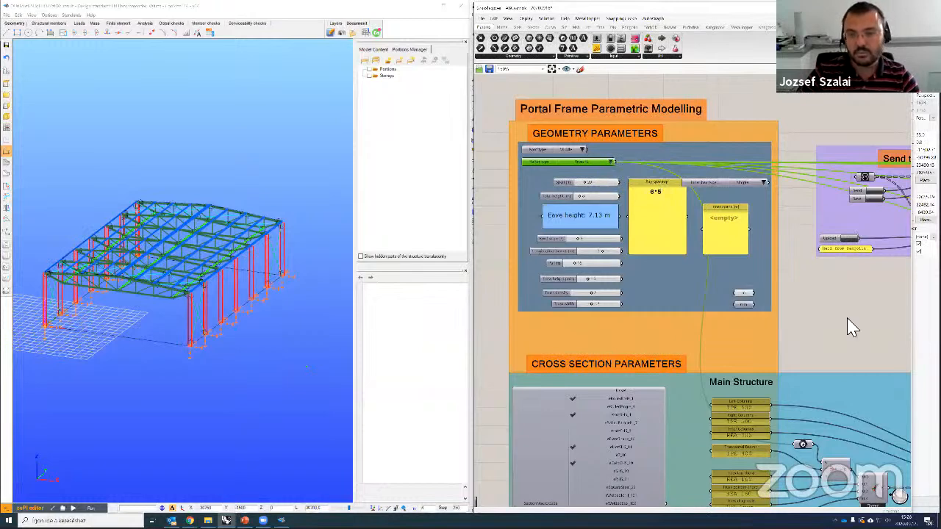
{"action": "left_click", "coordinate": [609, 12]}
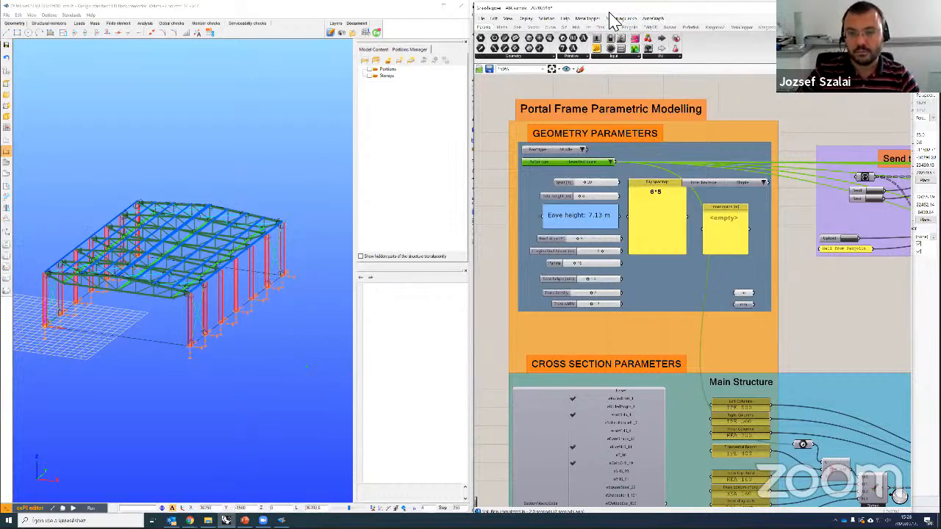
{"action": "right_click_drag", "start_coordinate": [788, 348], "coordinate": [779, 349]}
{"action": "scroll", "coordinate": [801, 298], "scroll_direction": "up", "scroll_amount": 3}
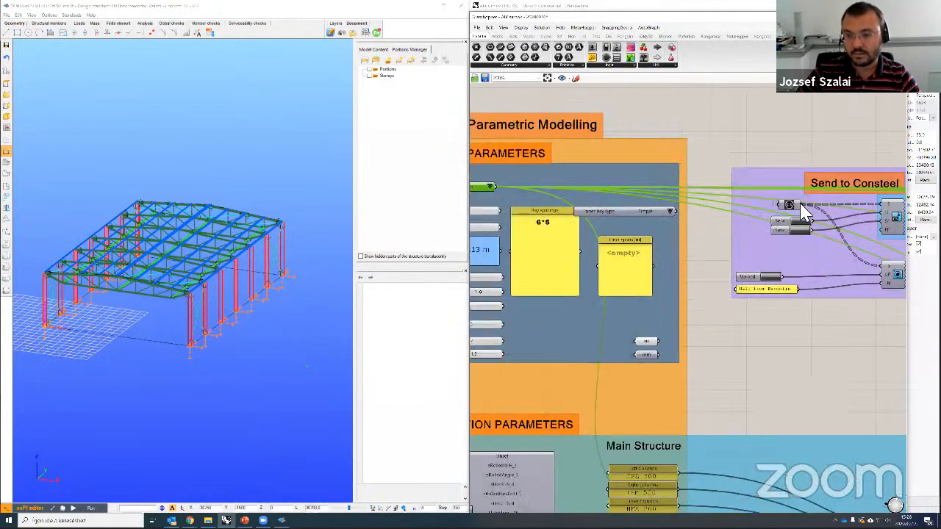
{"action": "scroll", "coordinate": [816, 345], "scroll_direction": "up", "scroll_amount": 2}
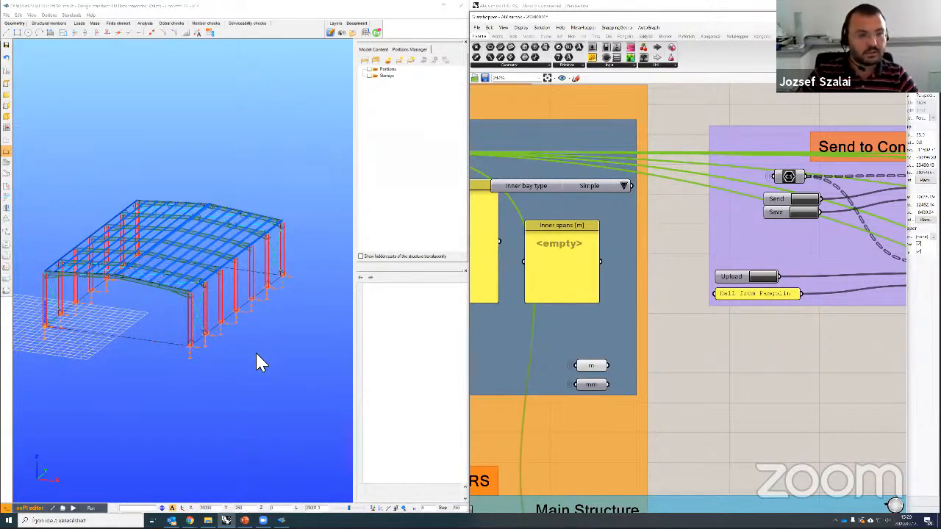
Step: Edit the Main Structure Transversal Beams section from IPE 400 to IPE 300
{"action": "scroll", "coordinate": [157, 301], "scroll_direction": "up", "scroll_amount": 5}
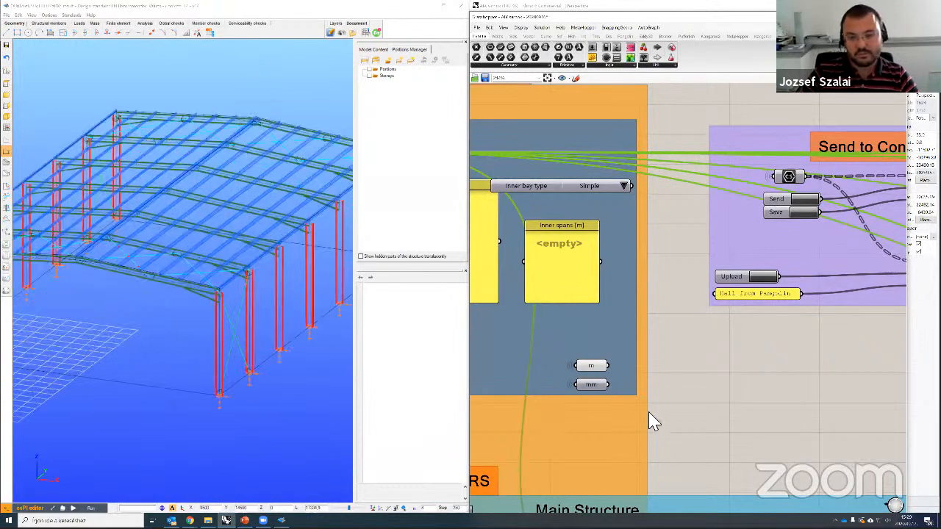
{"action": "scroll", "coordinate": [678, 405], "scroll_direction": "down", "scroll_amount": 2}
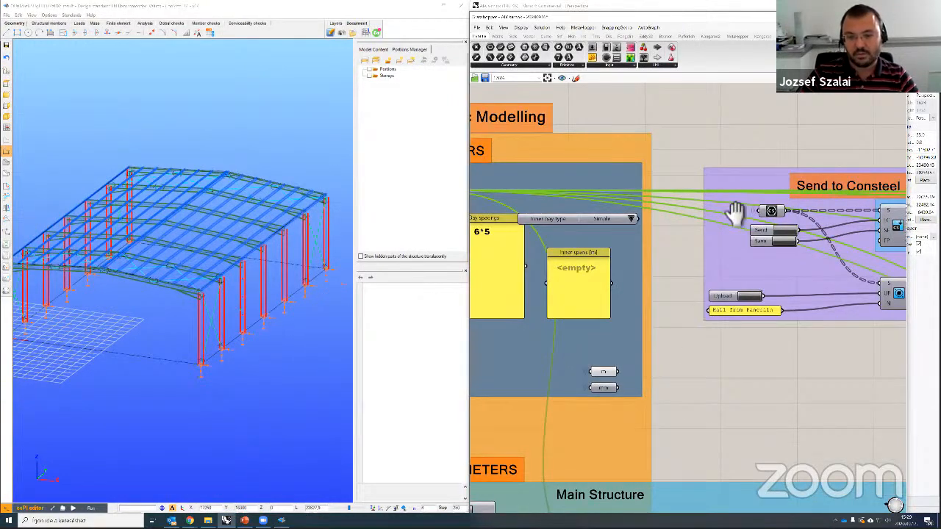
{"action": "scroll", "coordinate": [746, 224], "scroll_direction": "down", "scroll_amount": 3}
{"action": "right_click_drag", "start_coordinate": [623, 505], "coordinate": [672, 329]}
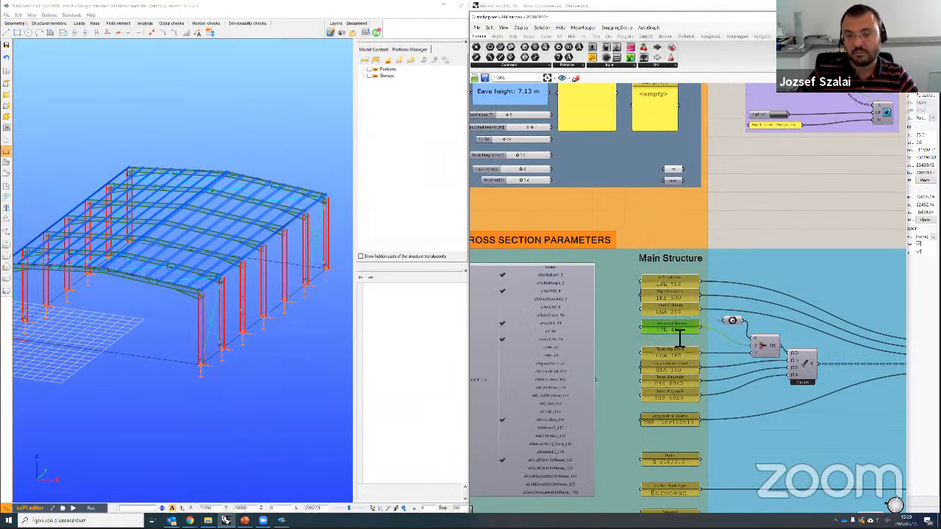
{"action": "double_click", "coordinate": [673, 331]}
{"action": "left_click", "coordinate": [651, 298]}
{"action": "key", "text": "BackSpace"}
{"action": "key", "text": "BackSpace"}
{"action": "key", "text": "BackSpace"}
{"action": "type", "text": "3"}
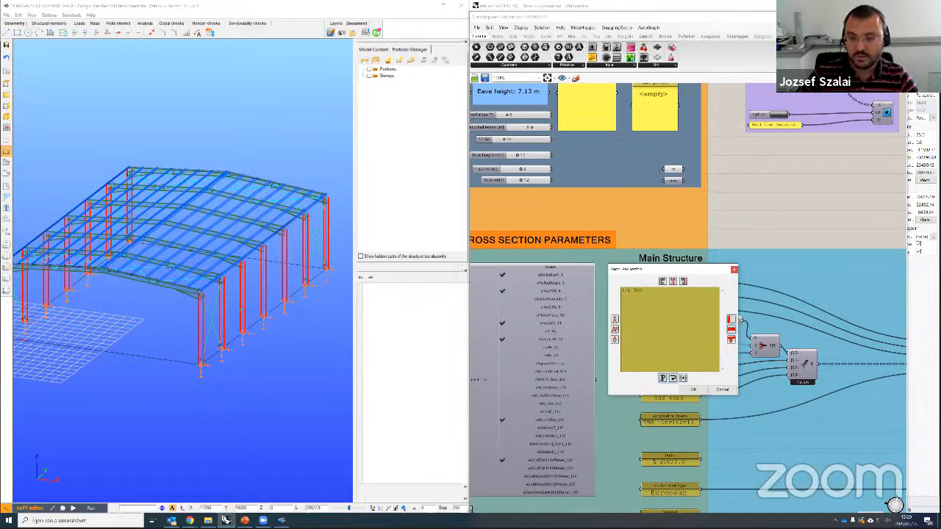
{"action": "left_click", "coordinate": [693, 390]}
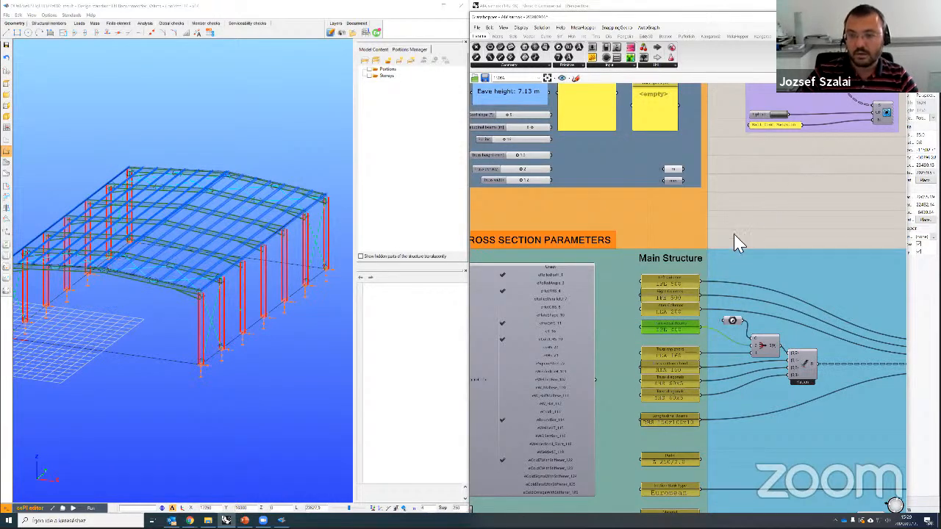
{"action": "right_click_drag", "start_coordinate": [739, 212], "coordinate": [639, 273]}
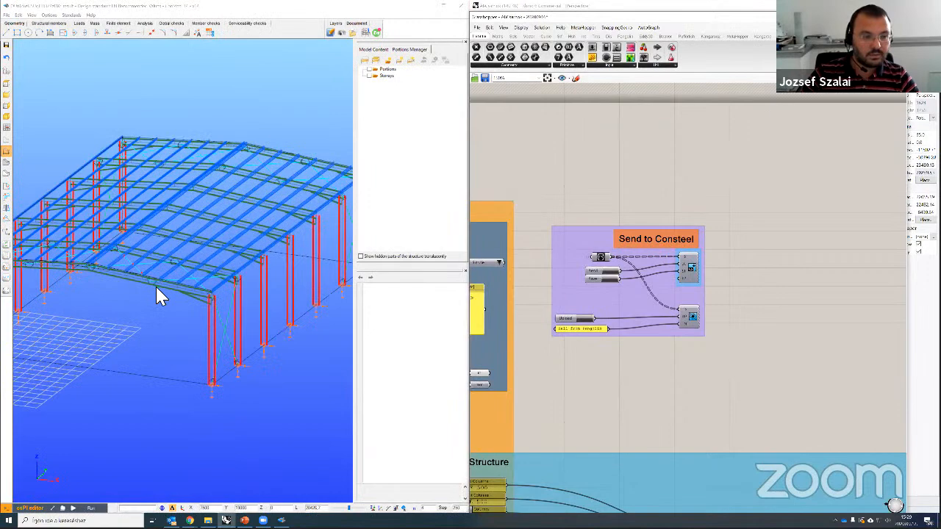
Step: Check that the roof beam carries IPE 300 and switch the hall to solid member display
{"action": "scroll", "coordinate": [179, 286], "scroll_direction": "up", "scroll_amount": 3}
{"action": "left_click", "coordinate": [180, 291]}
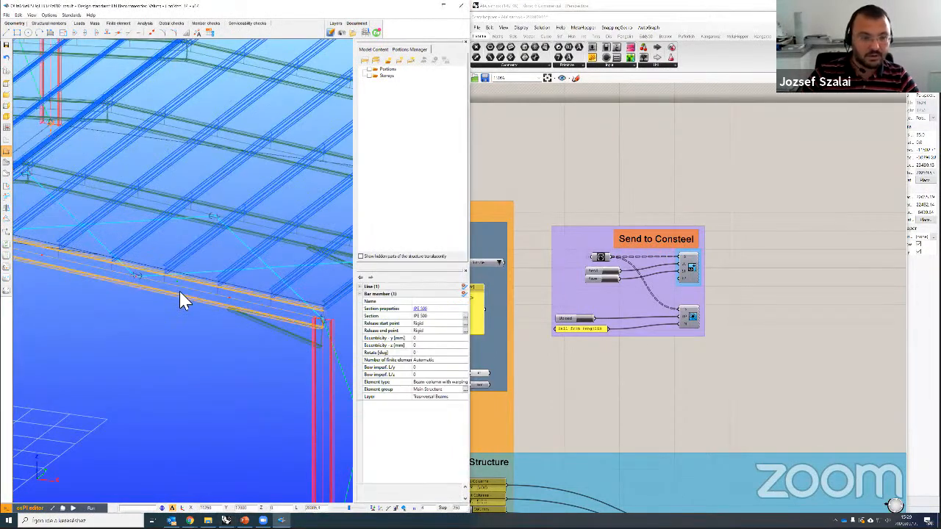
{"action": "scroll", "coordinate": [34, 184], "scroll_direction": "up", "scroll_amount": 5}
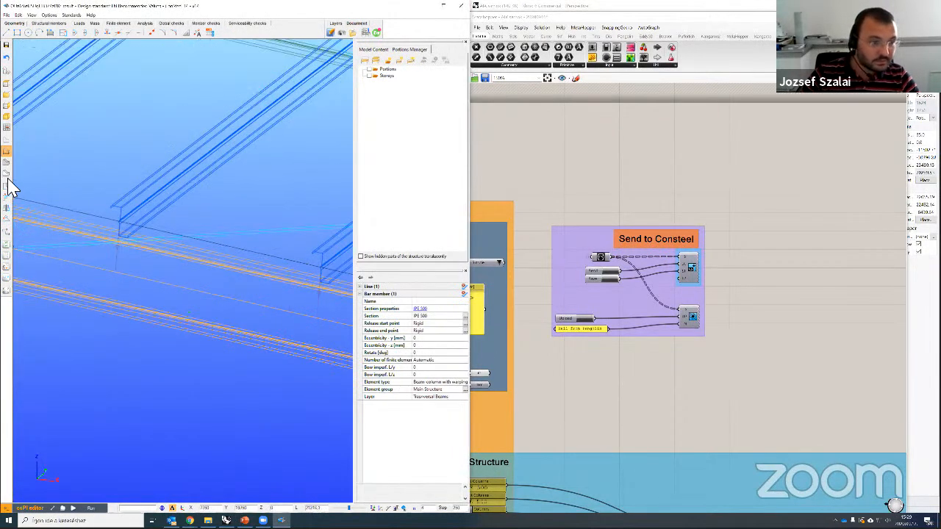
{"action": "left_click", "coordinate": [6, 173]}
{"action": "scroll", "coordinate": [211, 339], "scroll_direction": "up", "scroll_amount": 3}
{"action": "scroll", "coordinate": [220, 342], "scroll_direction": "down", "scroll_amount": 5}
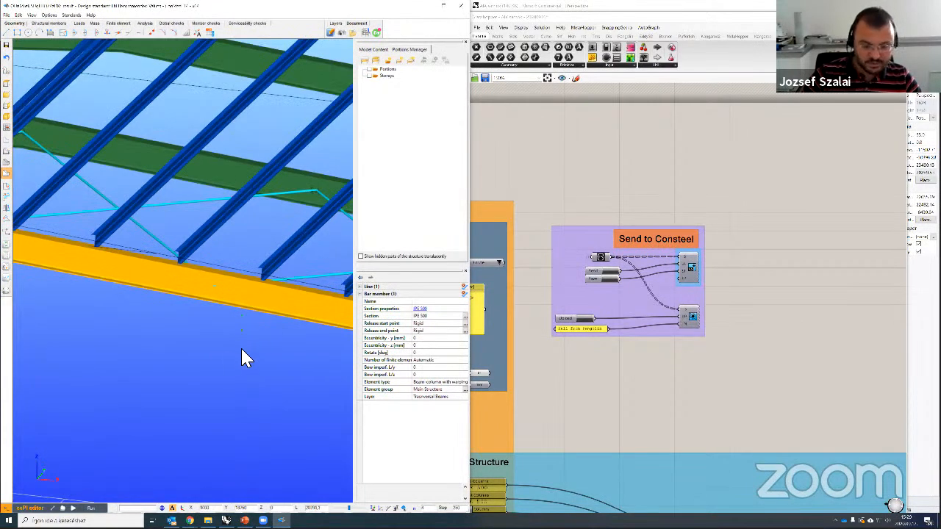
{"action": "key", "text": "Escape"}
{"action": "middle_click_drag", "start_coordinate": [253, 352], "coordinate": [264, 308]}
{"action": "scroll", "coordinate": [269, 313], "scroll_direction": "down", "scroll_amount": 6}
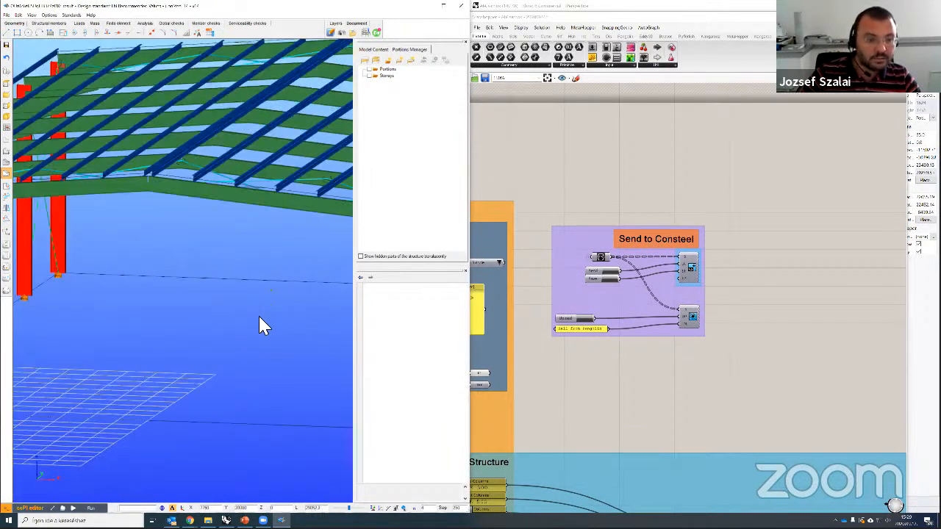
Step: Review the load cases and load groups overview on the Loads tab and confirm it
{"action": "left_click", "coordinate": [78, 23]}
{"action": "left_click", "coordinate": [6, 116]}
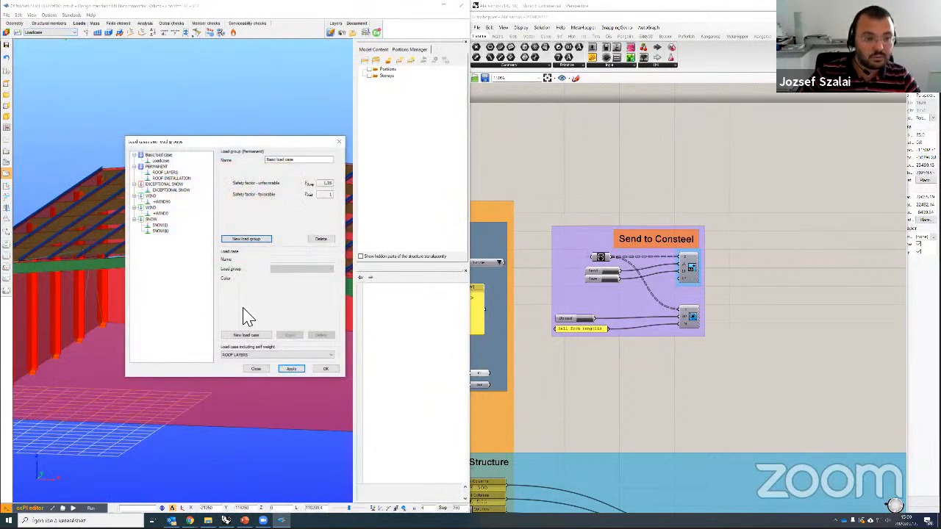
{"action": "left_click", "coordinate": [294, 370]}
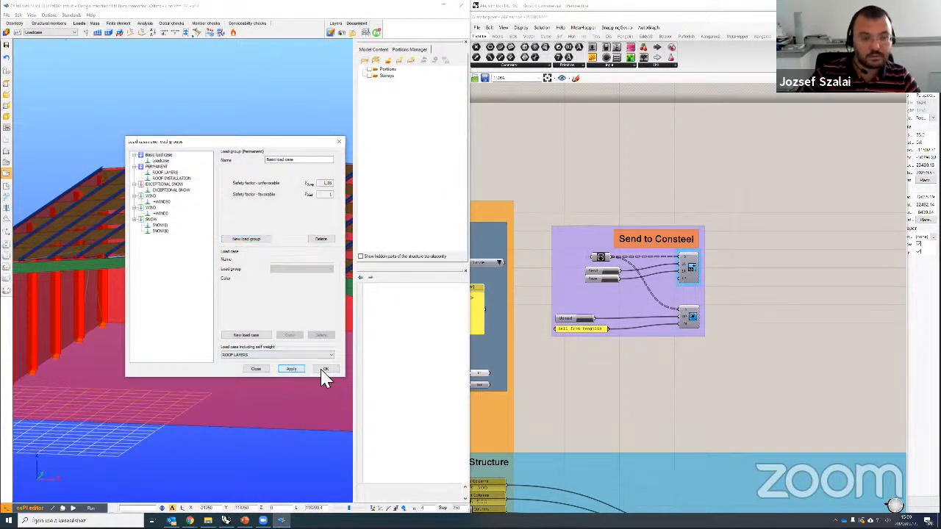
{"action": "left_click", "coordinate": [326, 370]}
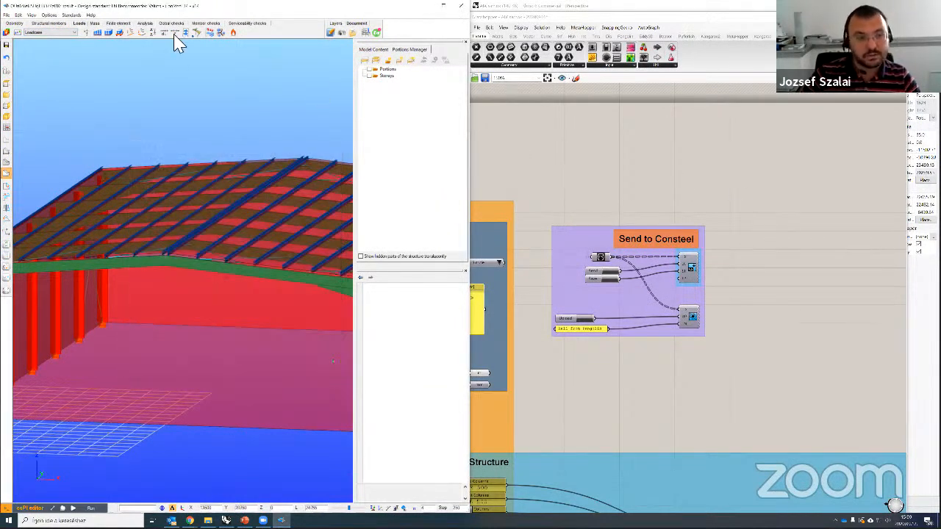
Step: Display the ROOF LAYERS load case and orbit the hall to inspect it
{"action": "left_click", "coordinate": [53, 34]}
{"action": "left_click", "coordinate": [48, 43]}
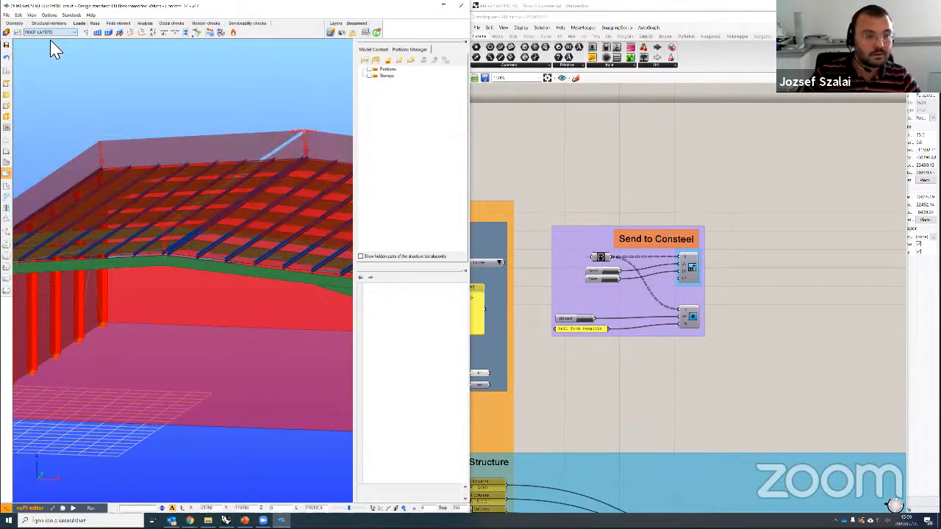
{"action": "middle_click_drag", "start_coordinate": [152, 92], "coordinate": [117, 96]}
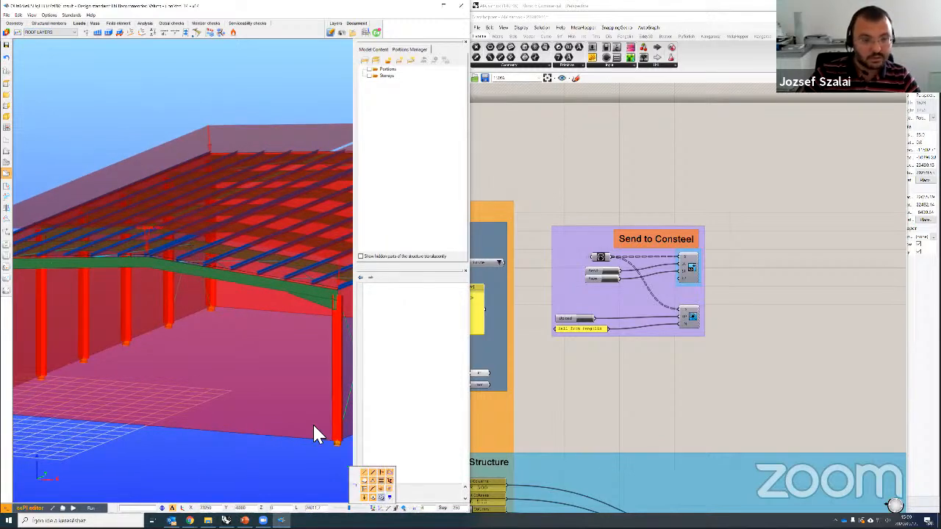
{"action": "middle_click_drag", "start_coordinate": [235, 330], "coordinate": [224, 340]}
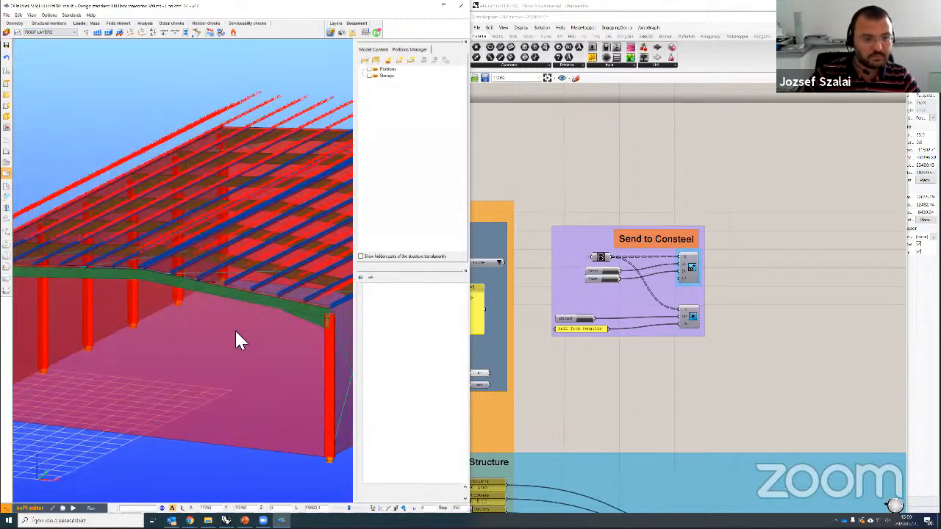
{"action": "scroll", "coordinate": [234, 332], "scroll_direction": "up", "scroll_amount": 5}
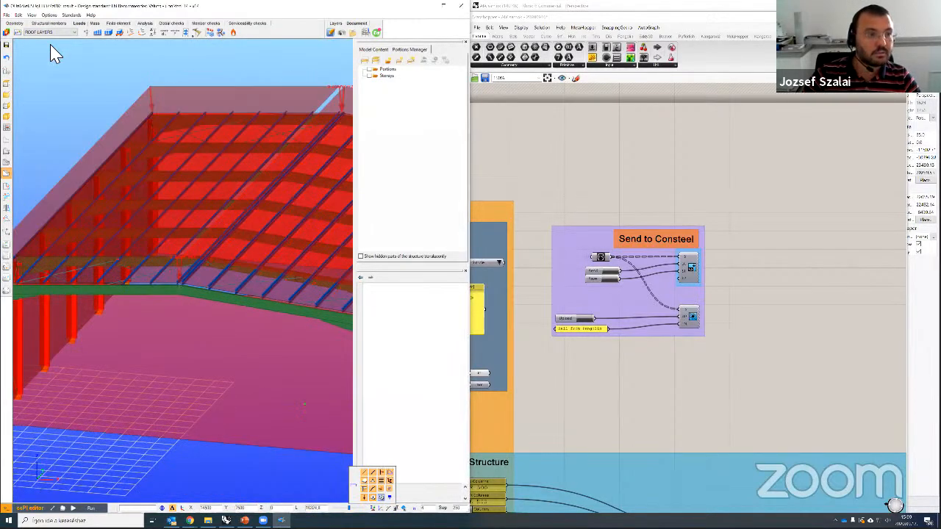
Step: Step through the ROOF INSTALLATION and WIND load cases on the roof
{"action": "left_click", "coordinate": [50, 33]}
{"action": "left_click", "coordinate": [54, 47]}
{"action": "left_click", "coordinate": [50, 32]}
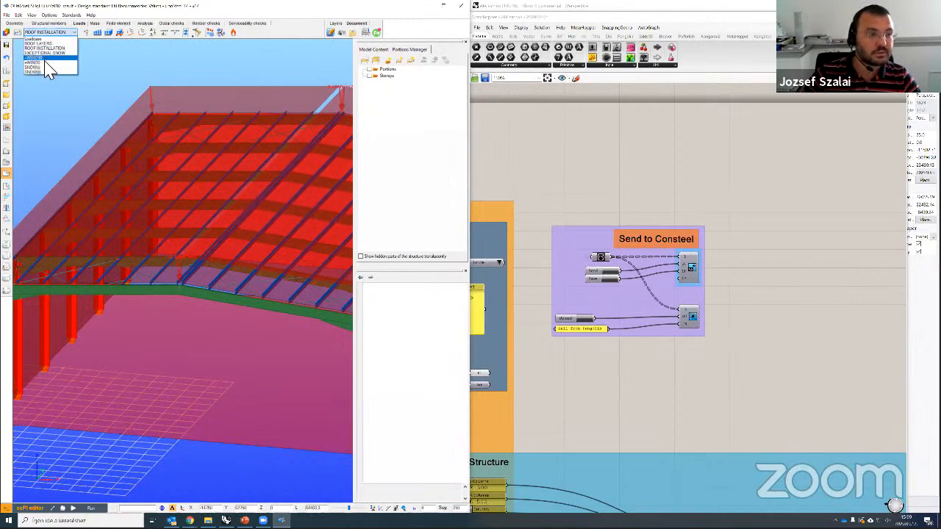
{"action": "left_click", "coordinate": [45, 64]}
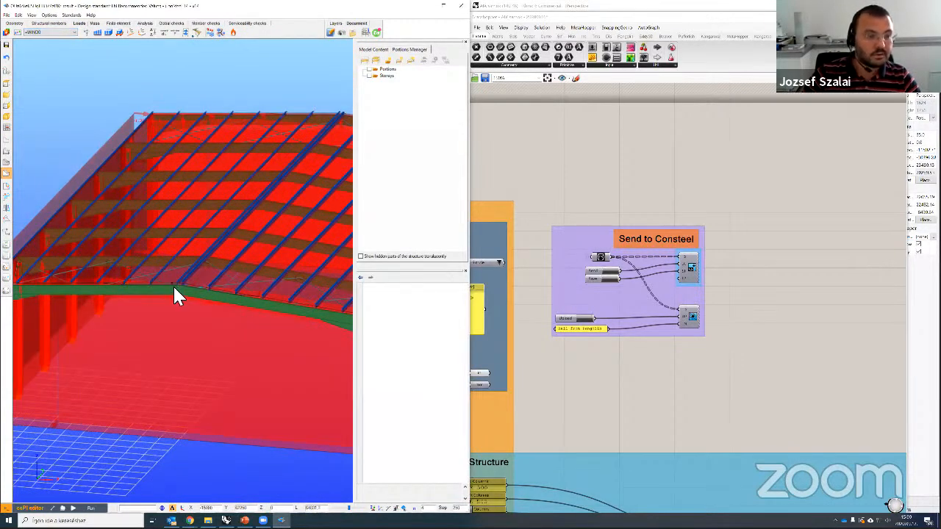
{"action": "scroll", "coordinate": [192, 309], "scroll_direction": "up", "scroll_amount": 3}
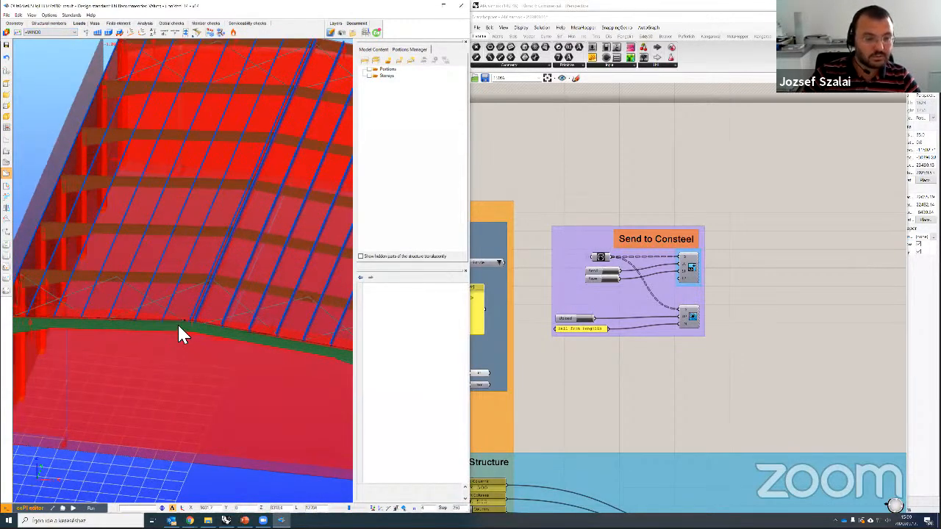
{"action": "middle_click_drag", "start_coordinate": [174, 295], "coordinate": [133, 174]}
{"action": "scroll", "coordinate": [50, 35], "scroll_direction": "down", "scroll_amount": 4}
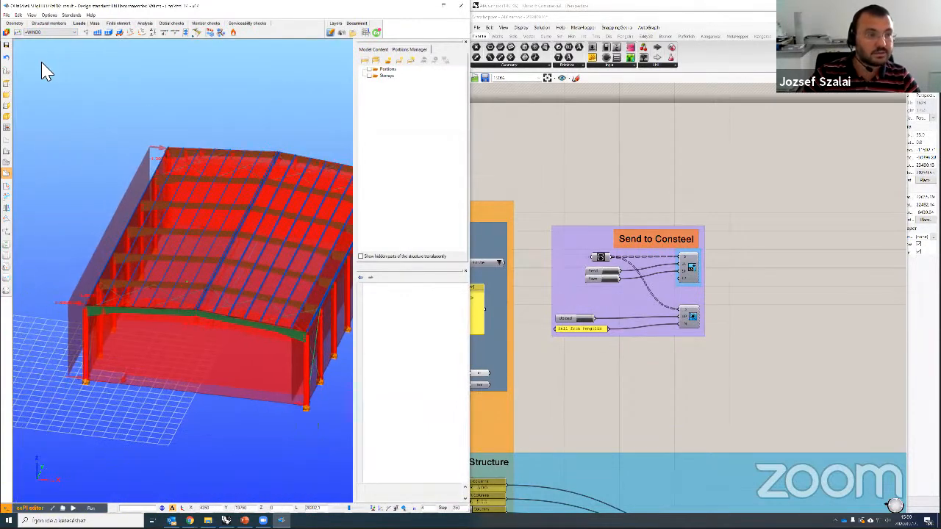
Step: Display the SNOW load case on the curved roof and bring up the Analysis tab
{"action": "left_click", "coordinate": [42, 66]}
{"action": "scroll", "coordinate": [173, 240], "scroll_direction": "down", "scroll_amount": 1}
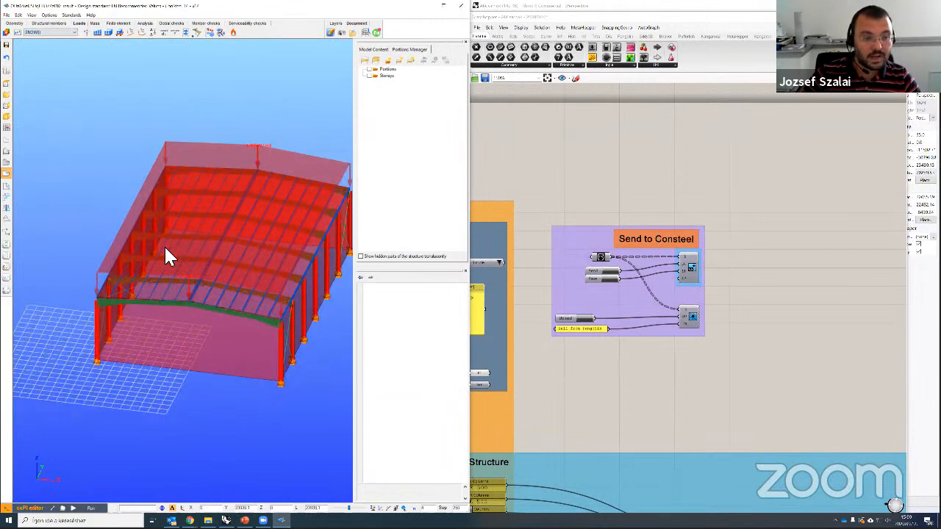
{"action": "scroll", "coordinate": [165, 257], "scroll_direction": "down", "scroll_amount": 1}
{"action": "left_click", "coordinate": [144, 23]}
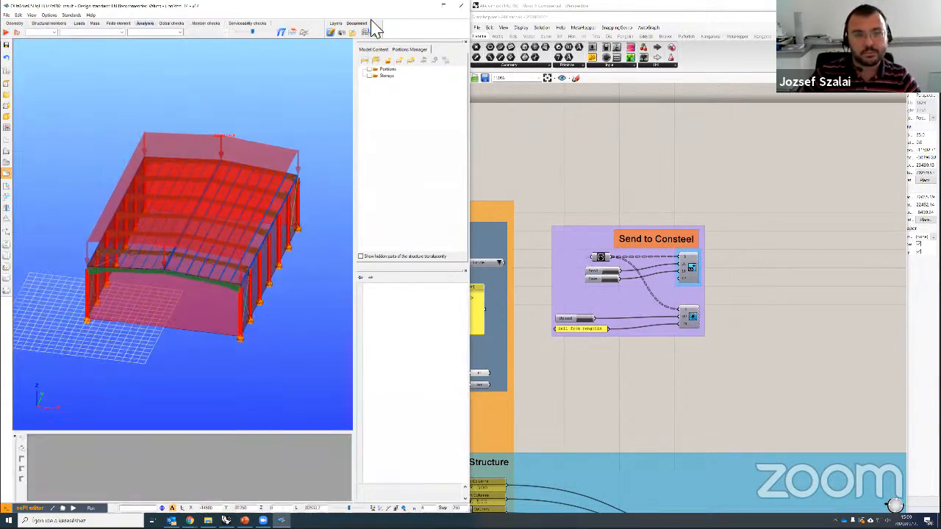
Step: Maximize the window, tick Buckling analysis in the analysis parameters and run the calculation
{"action": "left_click_drag", "start_coordinate": [371, 6], "coordinate": [430, 151]}
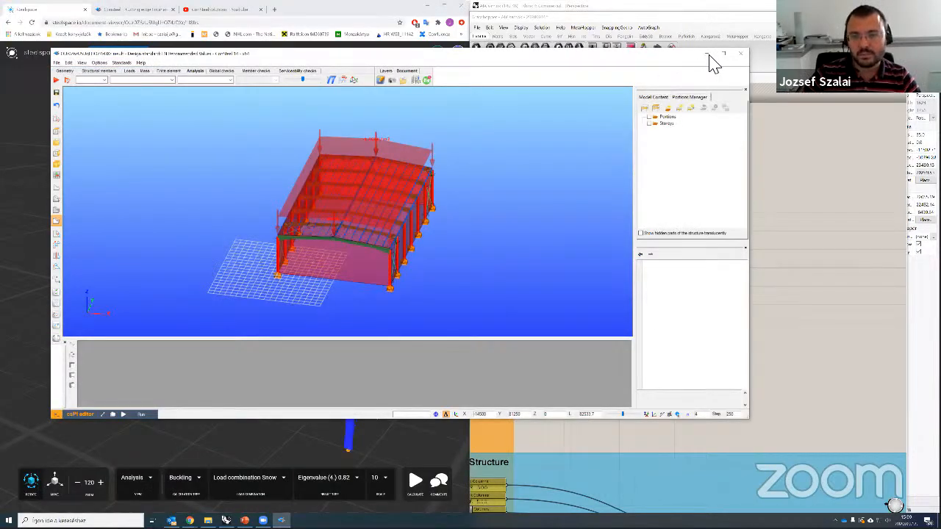
{"action": "left_click", "coordinate": [723, 55]}
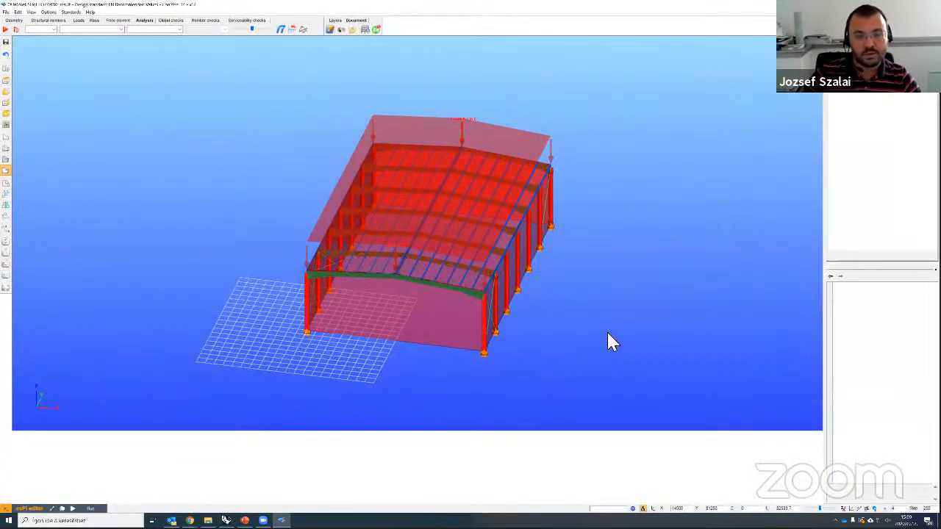
{"action": "middle_click_drag", "start_coordinate": [601, 323], "coordinate": [467, 302], "text": "shift"}
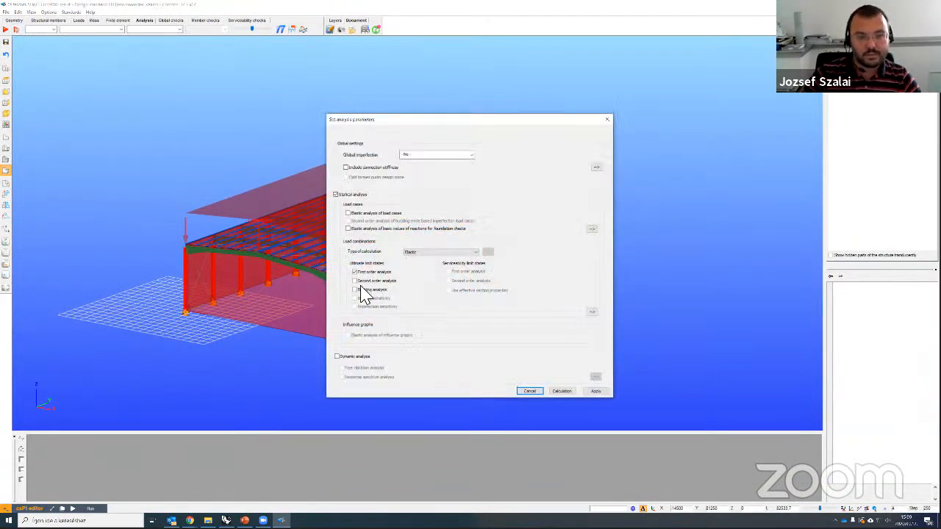
{"action": "left_click", "coordinate": [354, 289]}
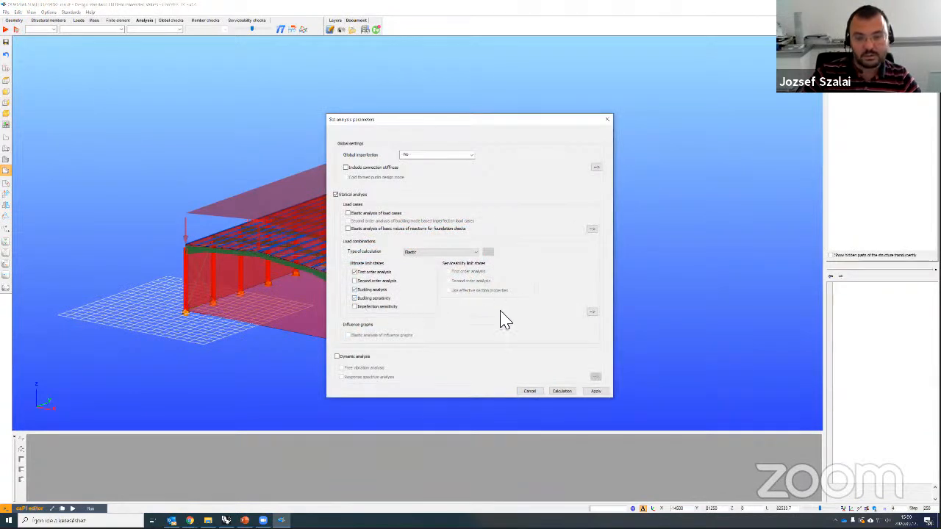
{"action": "left_click", "coordinate": [563, 392]}
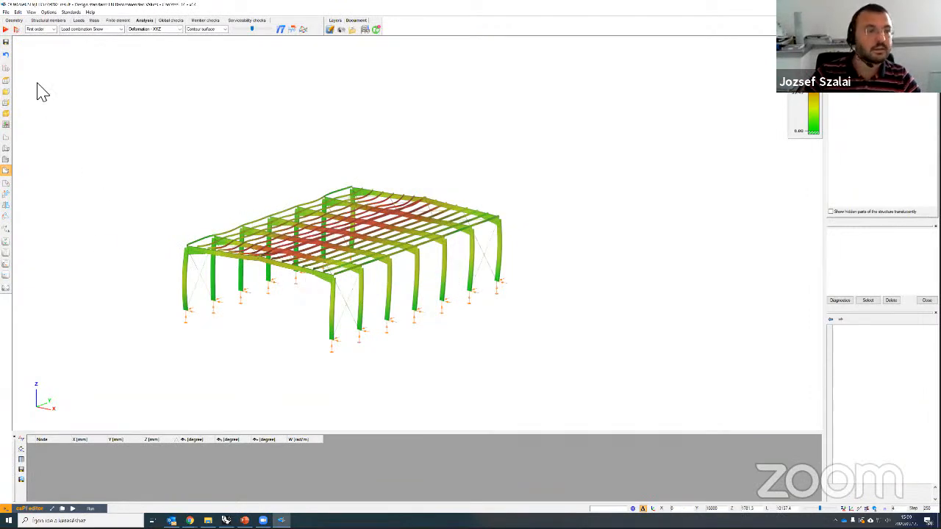
Step: Switch results from First order to Buckling and orbit to view the buckled purlins
{"action": "left_click", "coordinate": [38, 29]}
{"action": "left_click", "coordinate": [41, 41]}
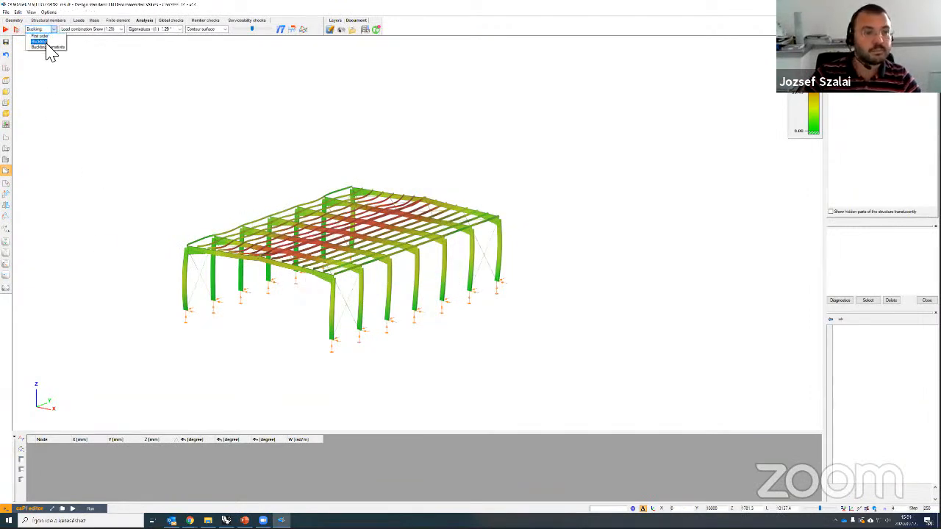
{"action": "middle_click_drag", "start_coordinate": [244, 319], "coordinate": [294, 315]}
{"action": "scroll", "coordinate": [118, 252], "scroll_direction": "up", "scroll_amount": 2}
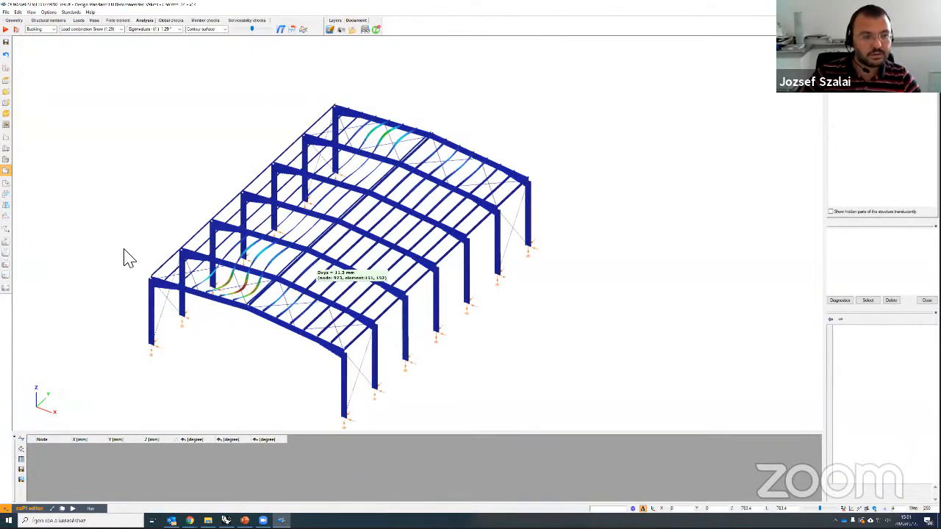
{"action": "scroll", "coordinate": [157, 220], "scroll_direction": "up", "scroll_amount": 4}
{"action": "scroll", "coordinate": [428, 328], "scroll_direction": "down", "scroll_amount": 4}
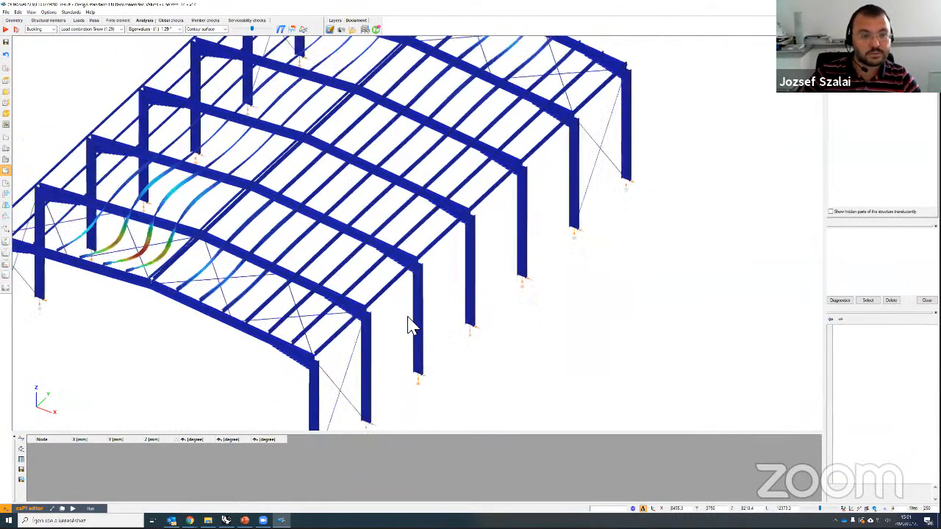
{"action": "scroll", "coordinate": [429, 321], "scroll_direction": "down", "scroll_amount": 1}
{"action": "middle_click_drag", "start_coordinate": [443, 314], "coordinate": [393, 260]}
{"action": "scroll", "coordinate": [395, 269], "scroll_direction": "up", "scroll_amount": 3}
{"action": "scroll", "coordinate": [388, 264], "scroll_direction": "up", "scroll_amount": 5}
{"action": "scroll", "coordinate": [412, 286], "scroll_direction": "down", "scroll_amount": 4}
{"action": "scroll", "coordinate": [412, 286], "scroll_direction": "up", "scroll_amount": 3}
{"action": "scroll", "coordinate": [413, 286], "scroll_direction": "down", "scroll_amount": 5}
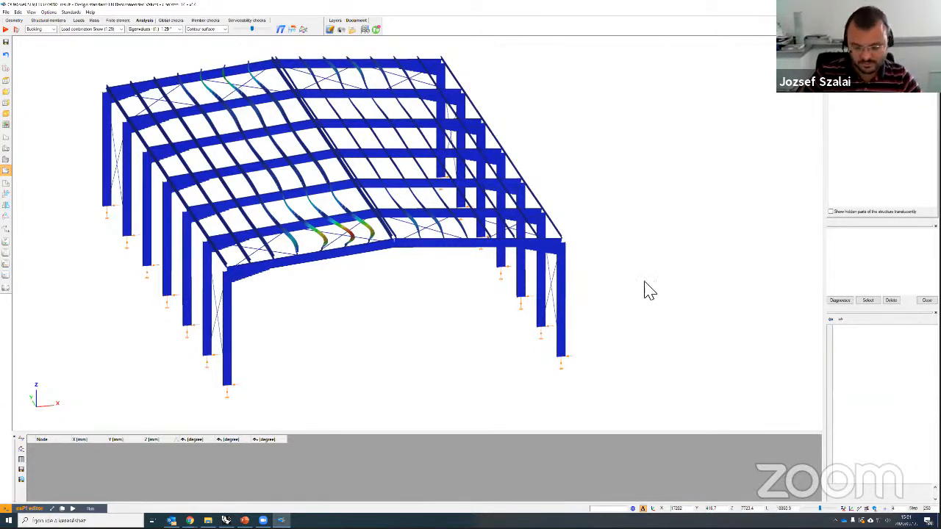
{"action": "middle_click_drag", "start_coordinate": [647, 267], "coordinate": [602, 257]}
{"action": "middle_click_drag", "start_coordinate": [584, 171], "coordinate": [501, 179]}
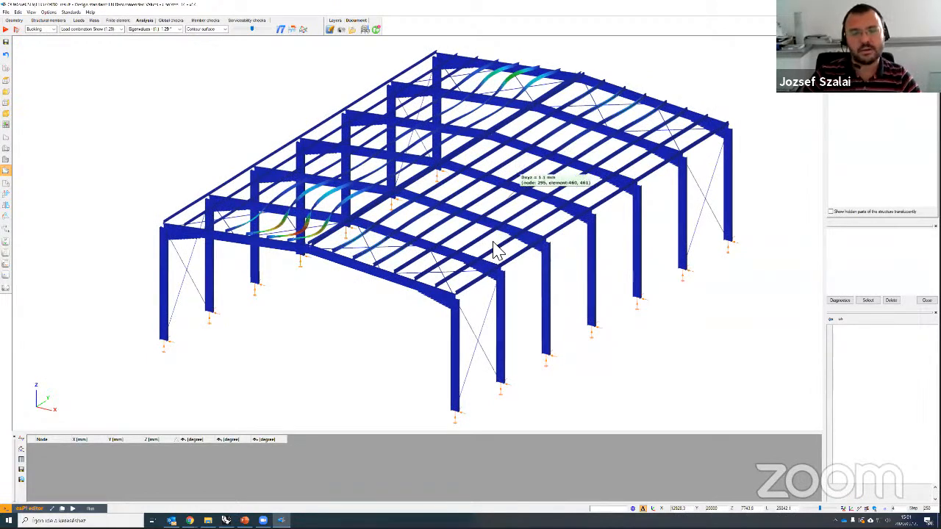
{"action": "scroll", "coordinate": [272, 243], "scroll_direction": "up", "scroll_amount": 5}
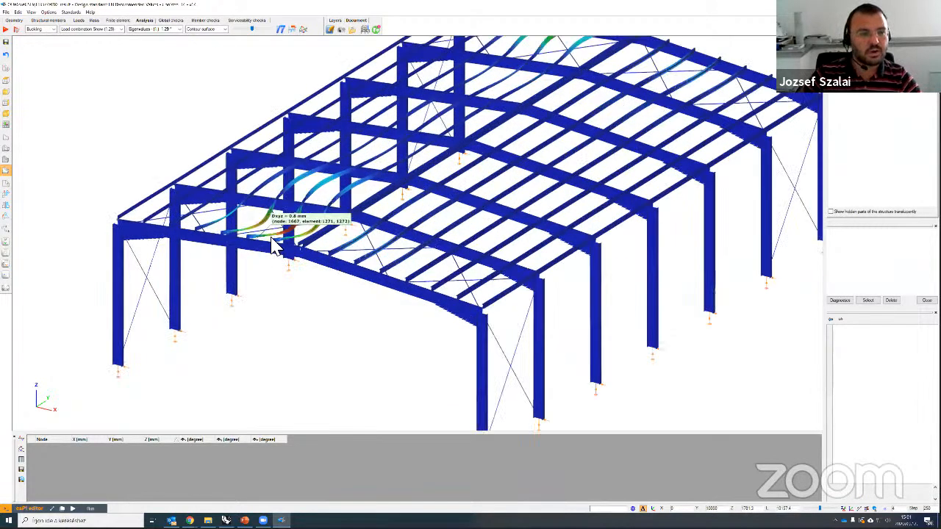
{"action": "scroll", "coordinate": [271, 245], "scroll_direction": "up", "scroll_amount": 4}
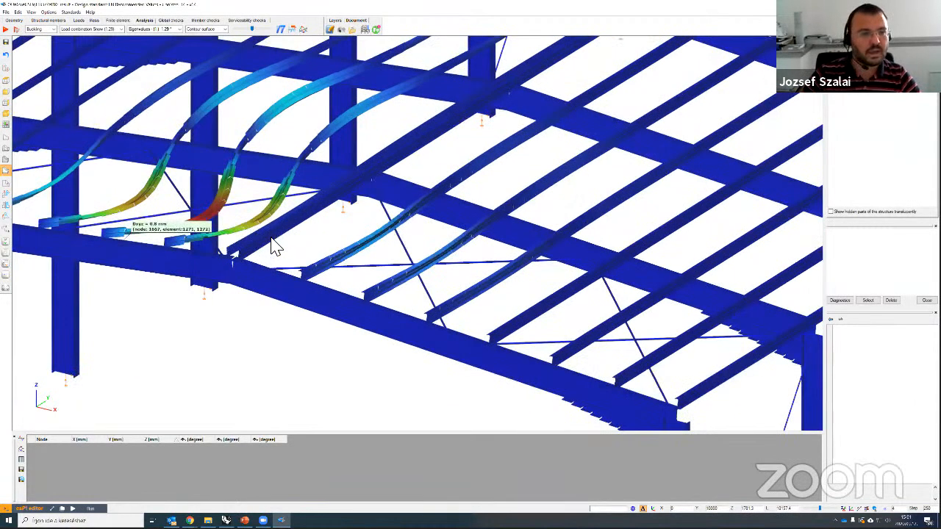
{"action": "scroll", "coordinate": [273, 245], "scroll_direction": "down", "scroll_amount": 8}
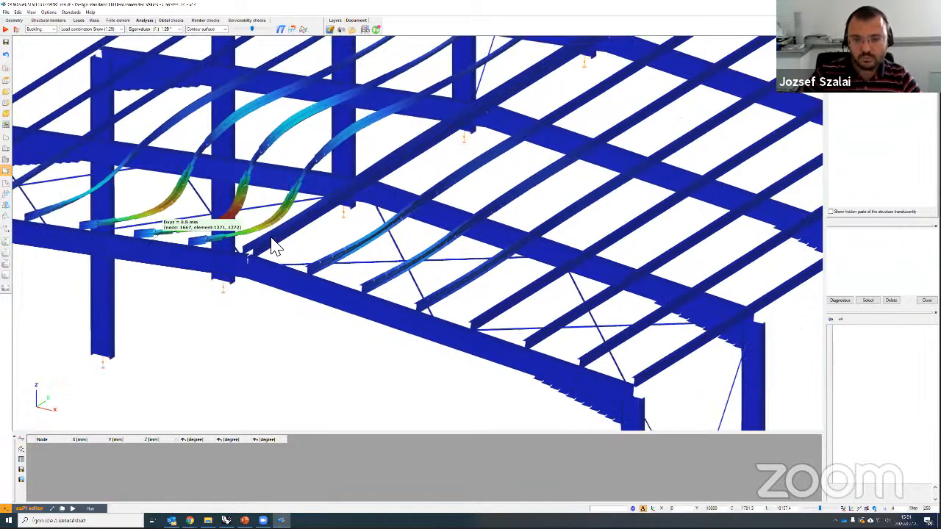
{"action": "scroll", "coordinate": [518, 321], "scroll_direction": "down", "scroll_amount": 1}
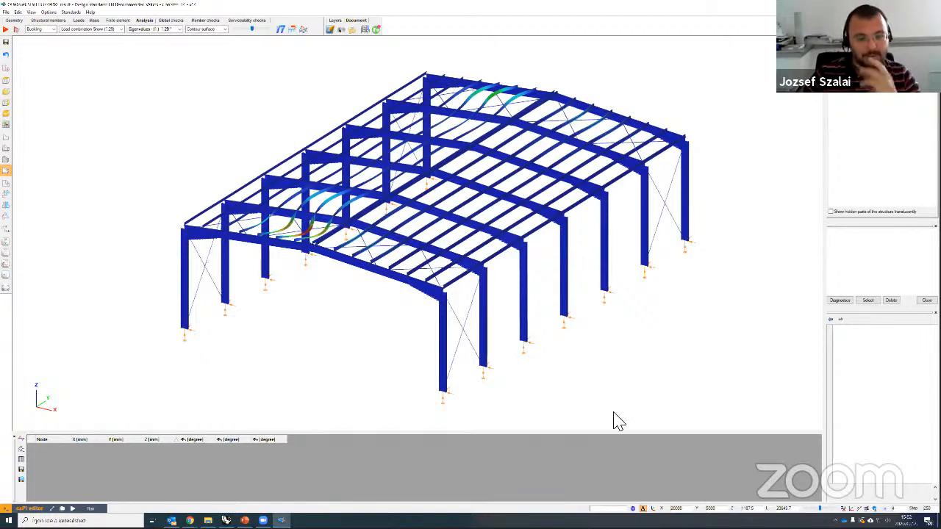
{"action": "scroll", "coordinate": [585, 361], "scroll_direction": "down", "scroll_amount": 2}
{"action": "scroll", "coordinate": [585, 361], "scroll_direction": "up", "scroll_amount": 2}
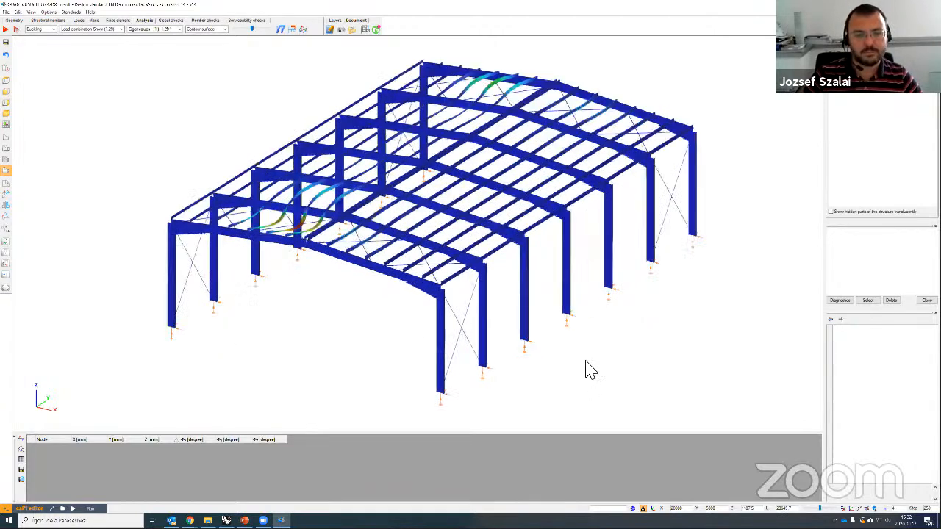
{"action": "scroll", "coordinate": [585, 361], "scroll_direction": "up", "scroll_amount": 1}
{"action": "scroll", "coordinate": [585, 361], "scroll_direction": "down", "scroll_amount": 1}
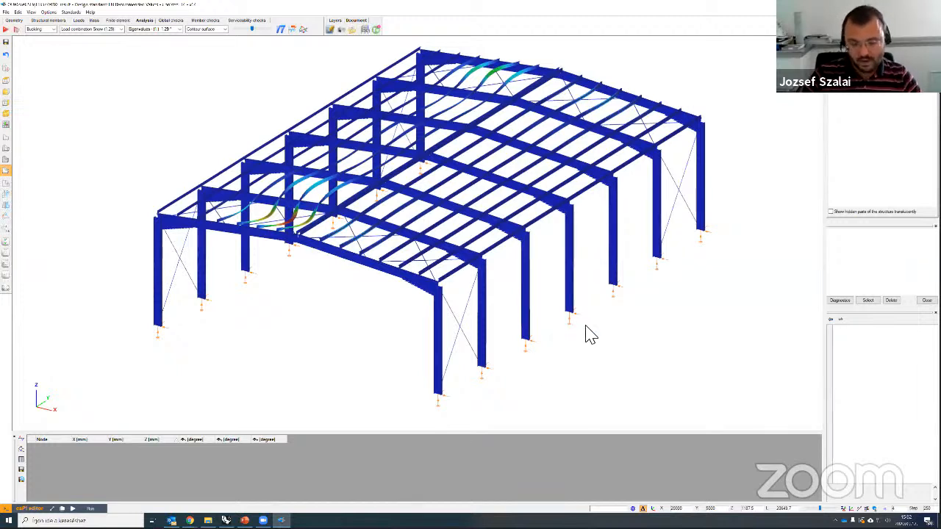
{"action": "middle_click_drag", "start_coordinate": [546, 328], "coordinate": [242, 290]}
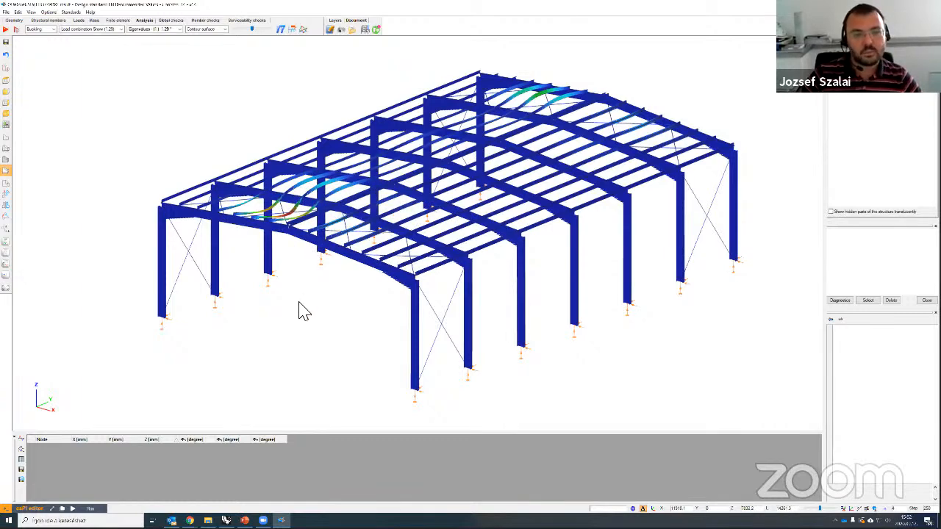
{"action": "scroll", "coordinate": [329, 313], "scroll_direction": "down", "scroll_amount": 3}
{"action": "scroll", "coordinate": [556, 315], "scroll_direction": "down", "scroll_amount": 1}
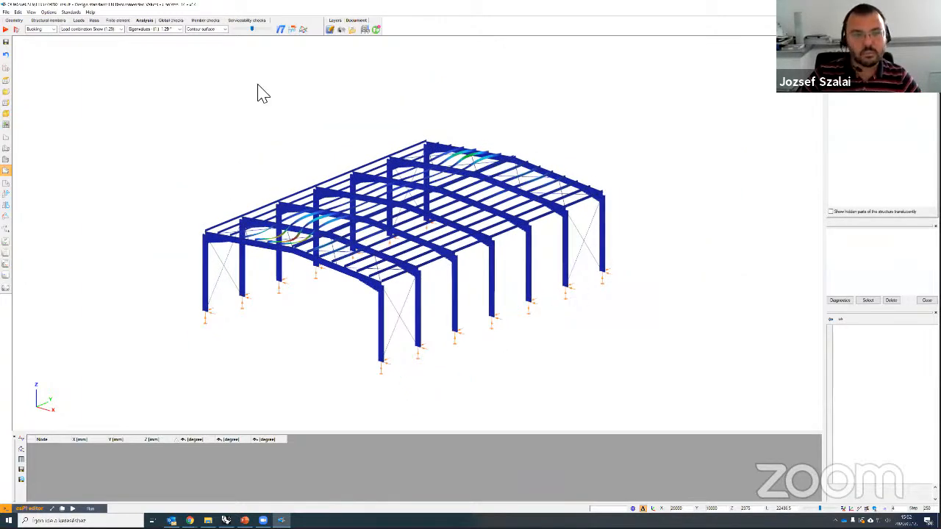
Step: Select all members whose element group is Main Structure using Select by property
{"action": "left_click", "coordinate": [48, 21]}
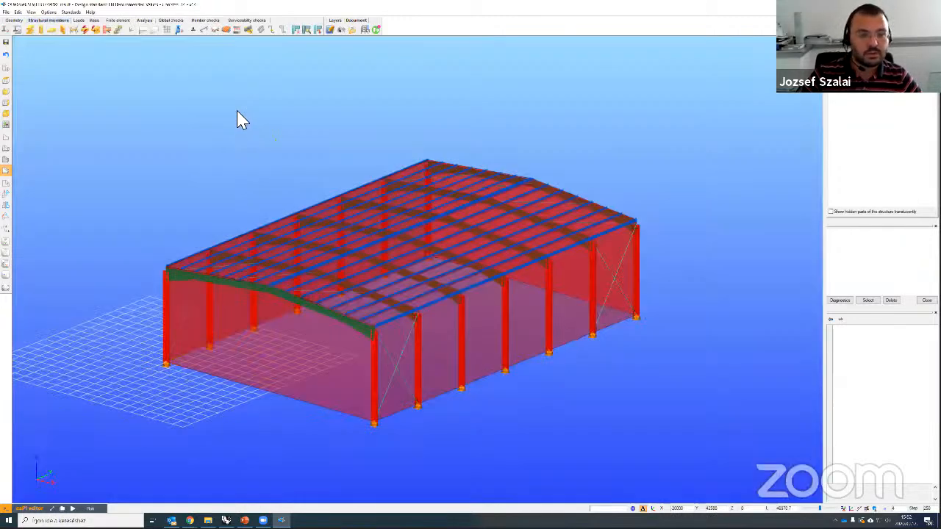
{"action": "right_click", "coordinate": [237, 118]}
{"action": "left_click", "coordinate": [267, 143]}
{"action": "left_click", "coordinate": [466, 186]}
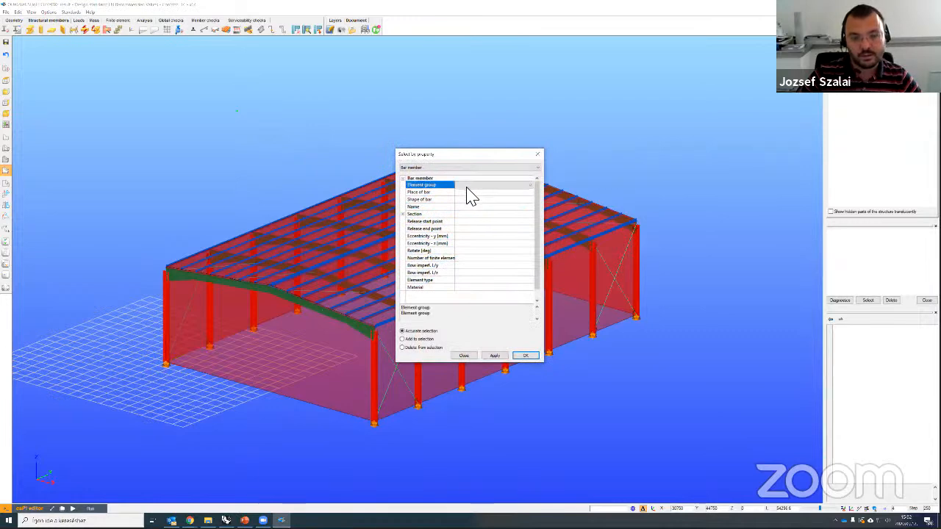
{"action": "left_click", "coordinate": [468, 186]}
{"action": "left_click", "coordinate": [472, 192]}
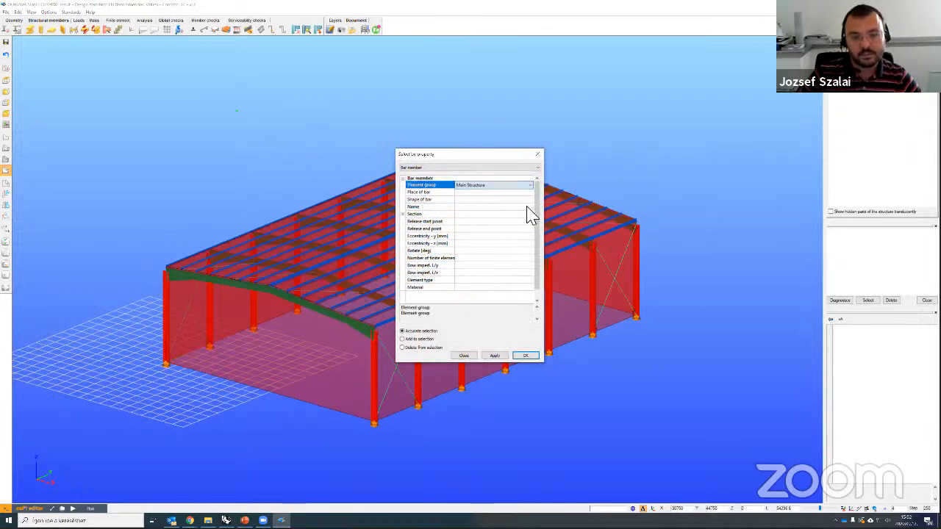
{"action": "left_click", "coordinate": [497, 356]}
{"action": "left_click", "coordinate": [525, 356]}
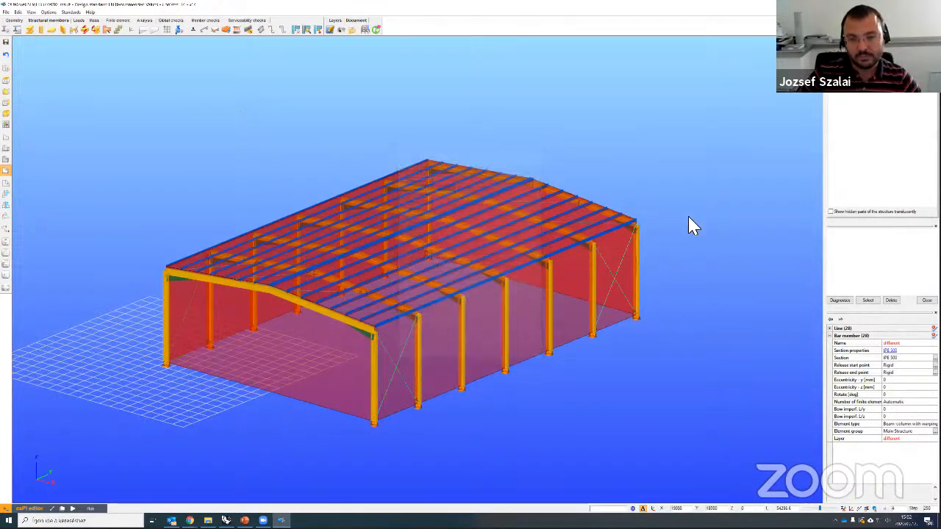
Step: Create the 'Primary model' portion and show the hidden members translucently
{"action": "middle_click_drag", "start_coordinate": [679, 217], "coordinate": [663, 221]}
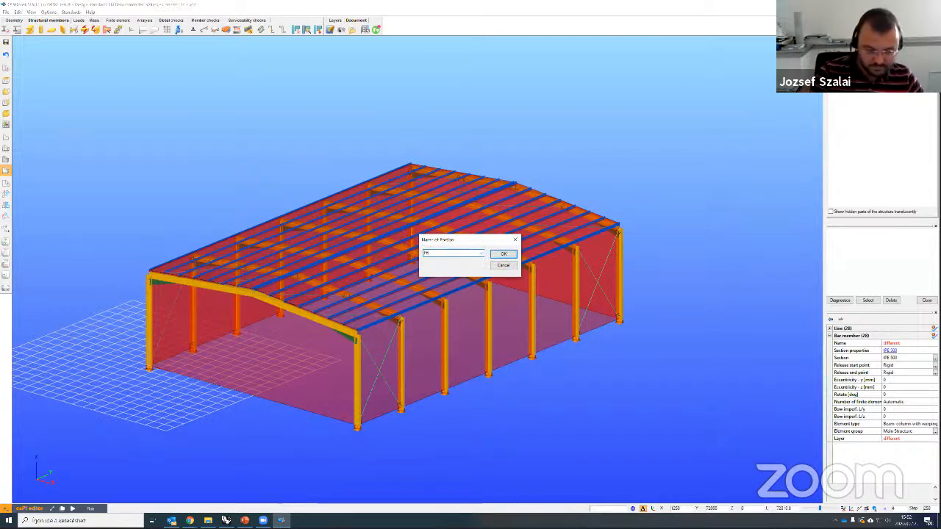
{"action": "type", "text": "del"}
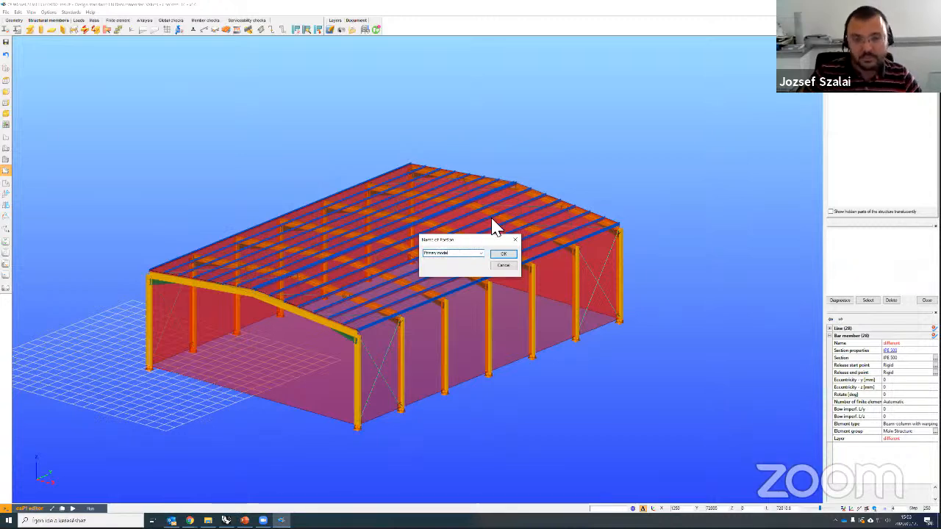
{"action": "left_click", "coordinate": [504, 254]}
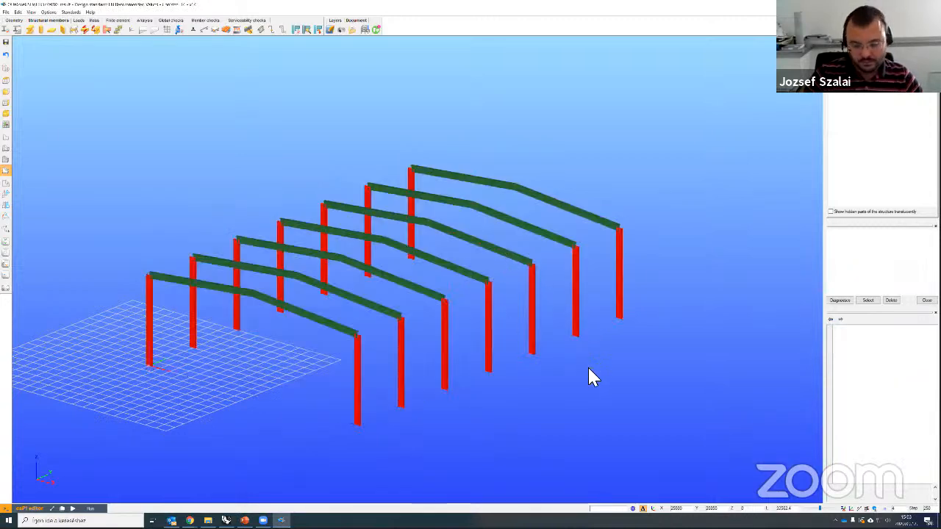
{"action": "middle_click_drag", "start_coordinate": [520, 373], "coordinate": [581, 373]}
{"action": "left_click", "coordinate": [831, 211]}
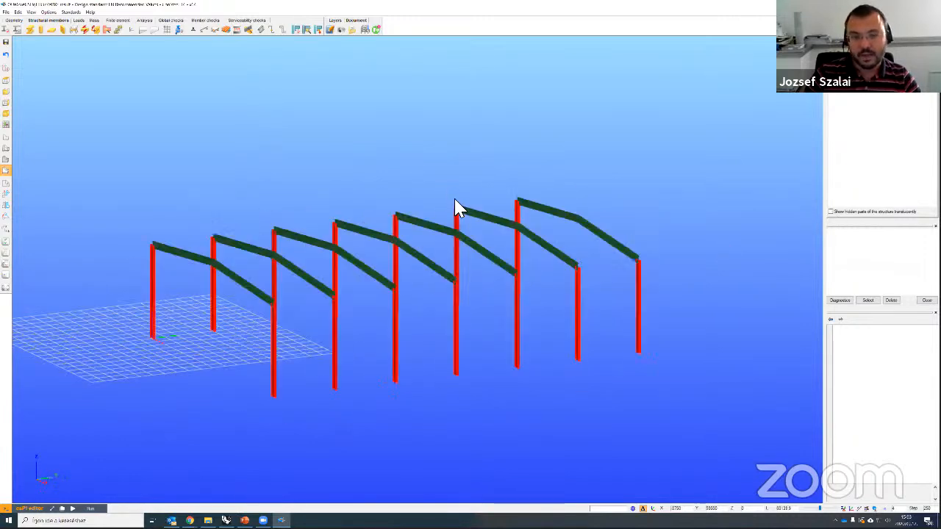
{"action": "middle_click_drag", "start_coordinate": [461, 205], "coordinate": [403, 182]}
{"action": "middle_click_drag", "start_coordinate": [470, 294], "coordinate": [504, 310]}
{"action": "left_click", "coordinate": [147, 22]}
Step: Set the buckling analysis model portion to Primary model in the analysis parameters
{"action": "left_click", "coordinate": [17, 30]}
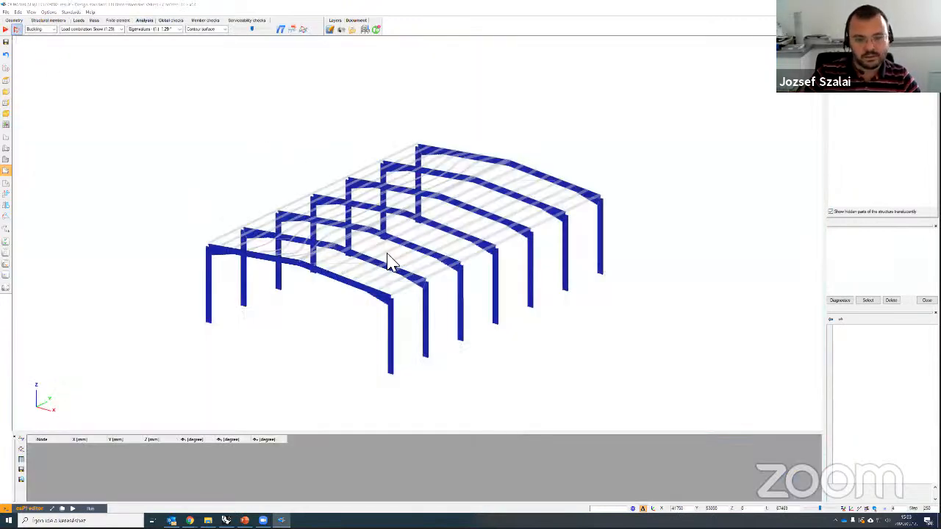
{"action": "left_click", "coordinate": [592, 312]}
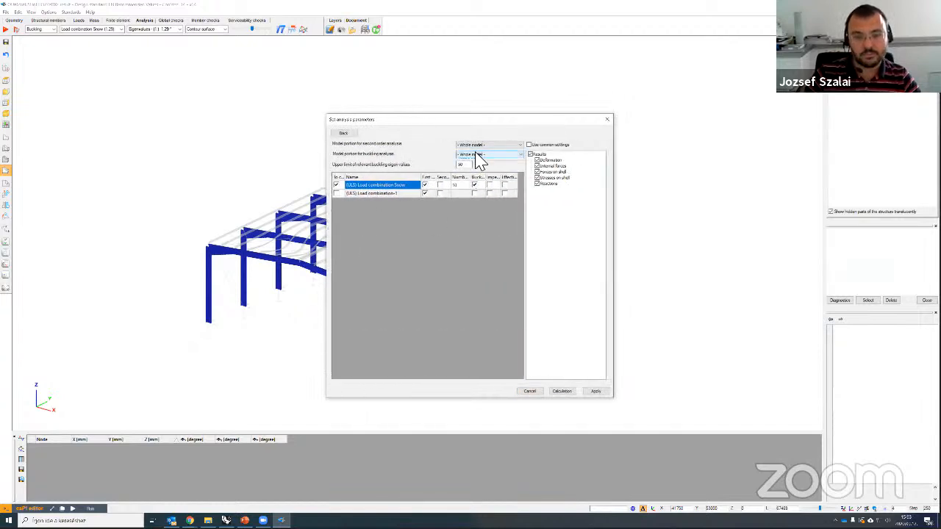
{"action": "left_click", "coordinate": [477, 154]}
{"action": "left_click", "coordinate": [474, 165]}
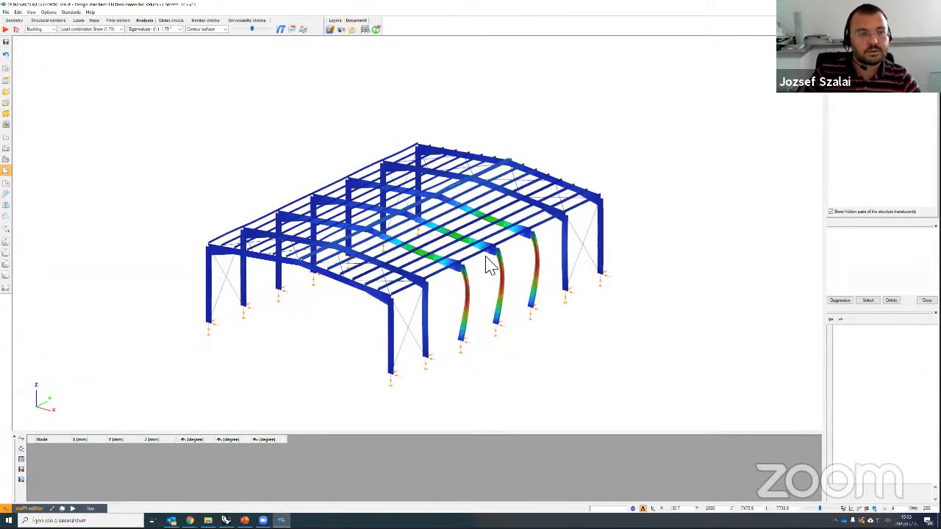
Step: Zoom and orbit around the hall to inspect the buckled portal frames
{"action": "middle_click_drag", "start_coordinate": [211, 187], "coordinate": [455, 300]}
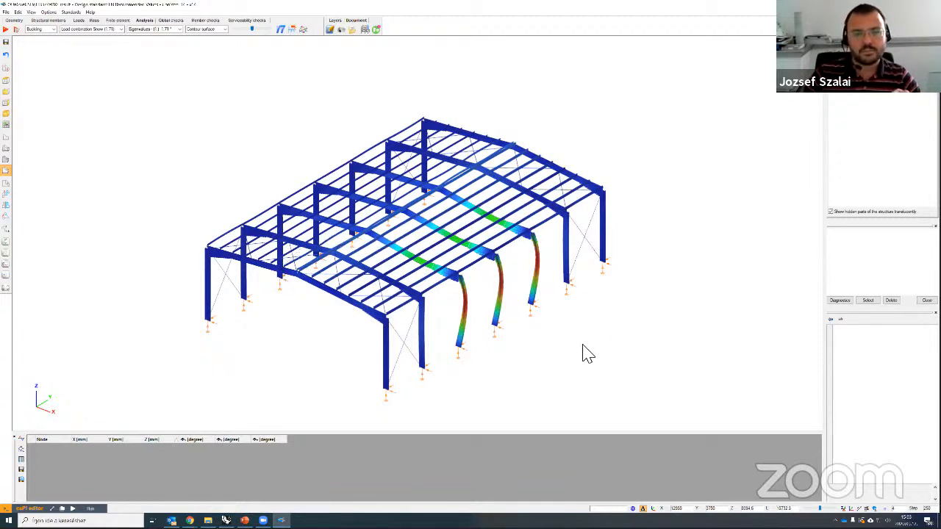
{"action": "scroll", "coordinate": [613, 294], "scroll_direction": "up", "scroll_amount": 2}
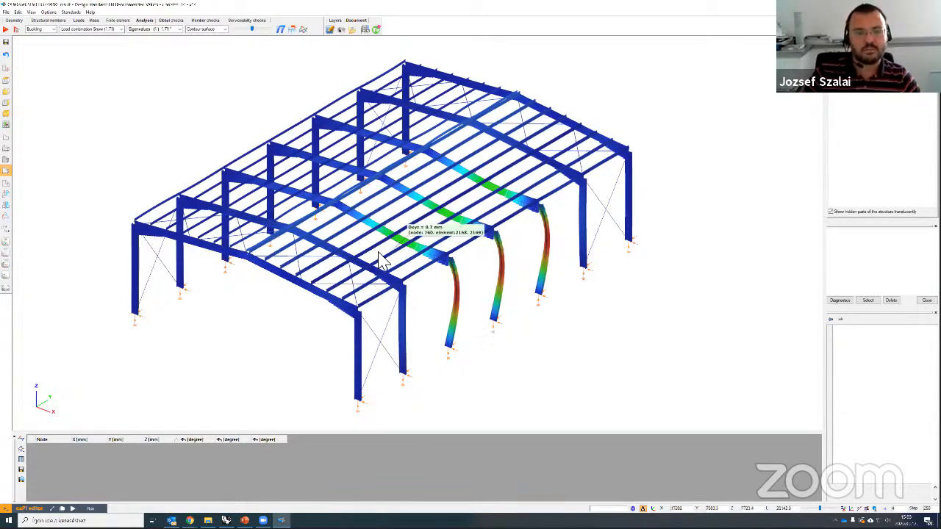
{"action": "scroll", "coordinate": [381, 260], "scroll_direction": "up", "scroll_amount": 4}
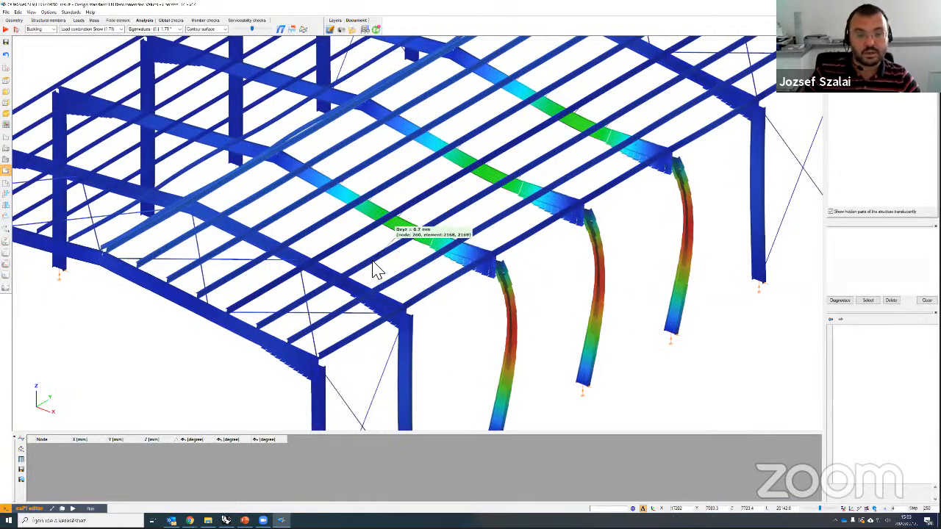
{"action": "scroll", "coordinate": [375, 269], "scroll_direction": "up", "scroll_amount": 2}
{"action": "scroll", "coordinate": [454, 285], "scroll_direction": "down", "scroll_amount": 4}
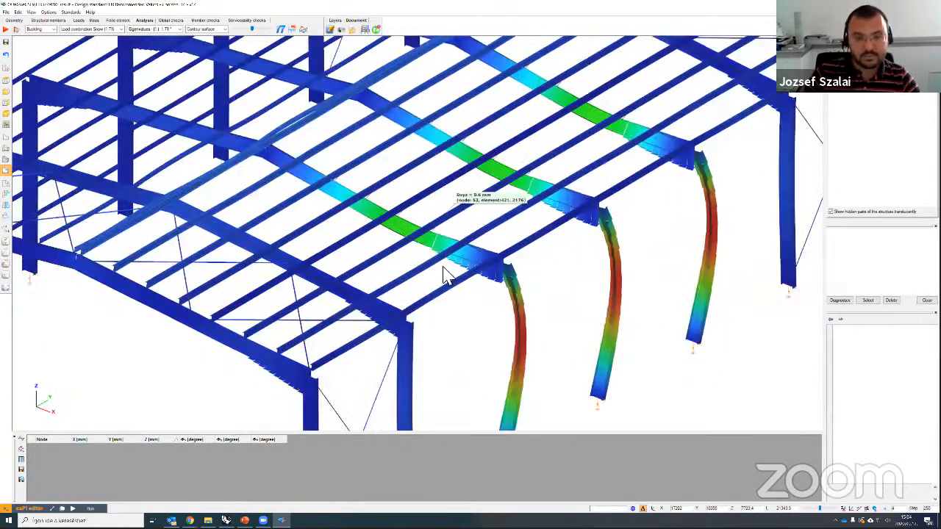
{"action": "scroll", "coordinate": [426, 273], "scroll_direction": "up", "scroll_amount": 2}
{"action": "middle_click_drag", "start_coordinate": [252, 27], "coordinate": [240, 27]}
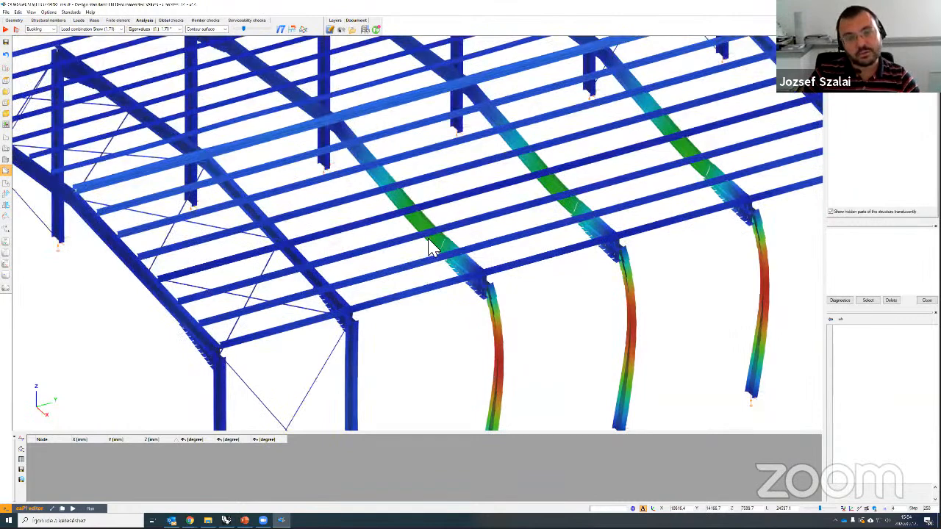
{"action": "middle_click_drag", "start_coordinate": [429, 245], "coordinate": [432, 236]}
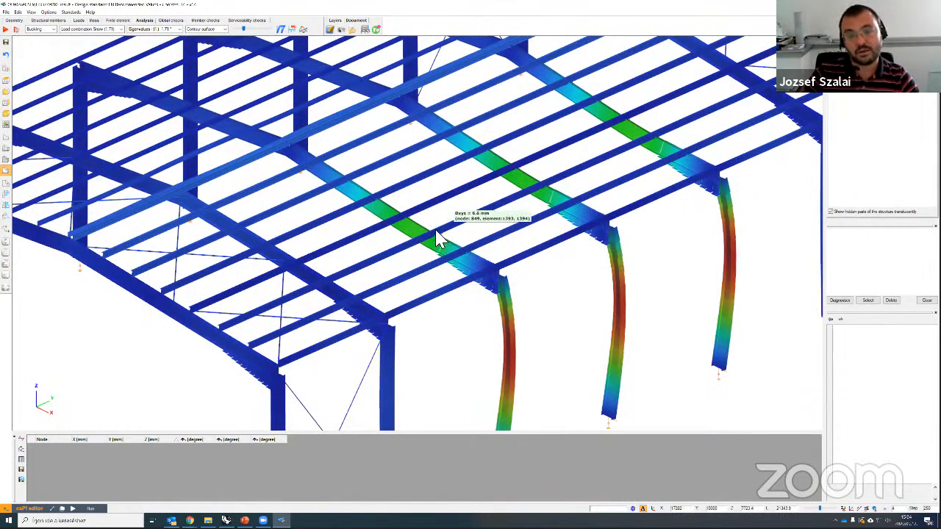
{"action": "scroll", "coordinate": [441, 245], "scroll_direction": "up", "scroll_amount": 1}
{"action": "scroll", "coordinate": [454, 242], "scroll_direction": "up", "scroll_amount": 3}
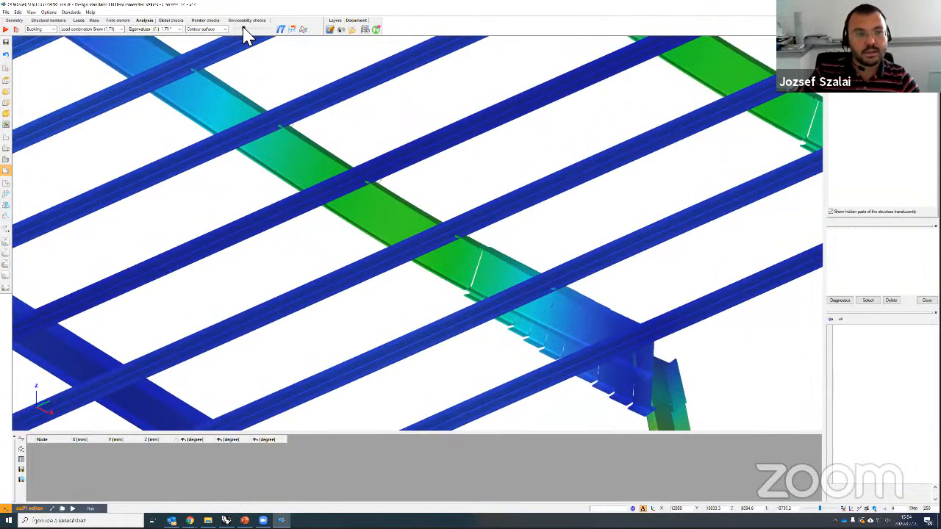
Step: Adjust the buckling deformation scale and show a different eigenvalue mode
{"action": "left_click_drag", "start_coordinate": [243, 28], "coordinate": [237, 29]}
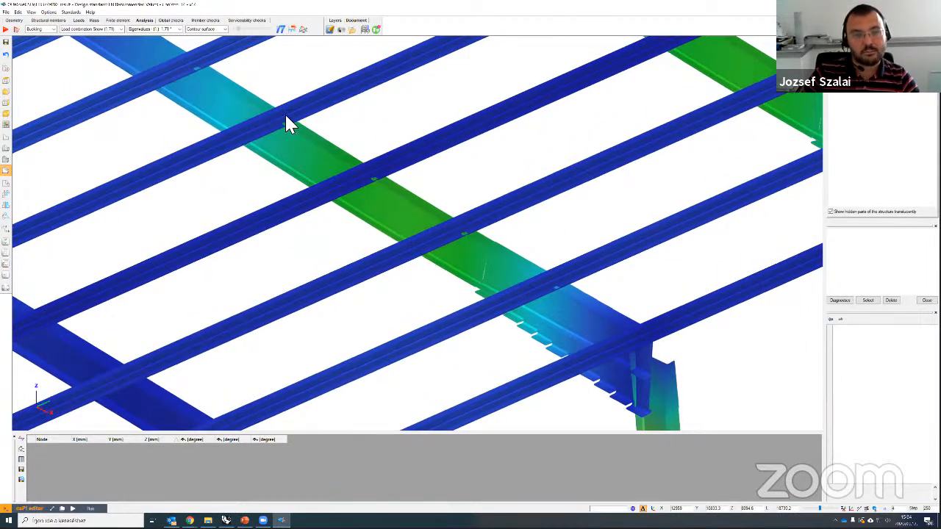
{"action": "mouse_move", "coordinate": [475, 233]}
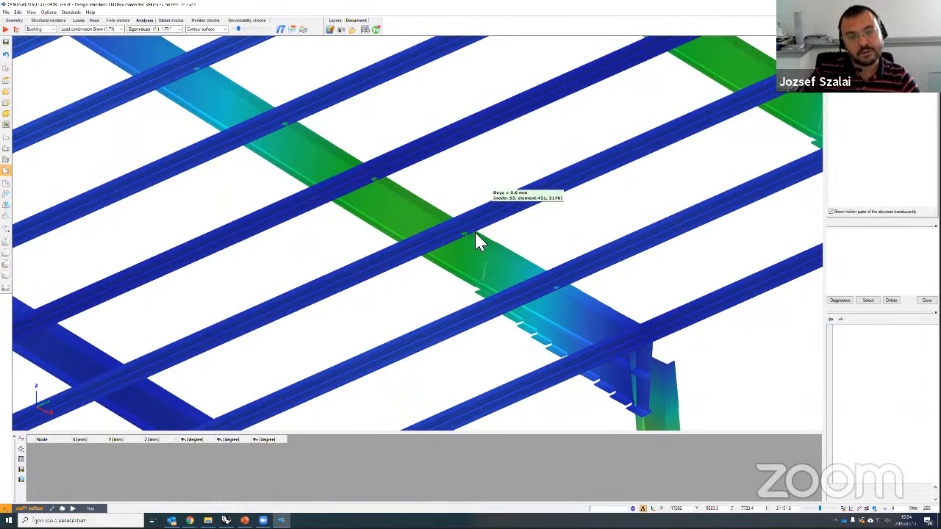
{"action": "scroll", "coordinate": [475, 237], "scroll_direction": "down", "scroll_amount": 3}
{"action": "scroll", "coordinate": [465, 256], "scroll_direction": "down", "scroll_amount": 6}
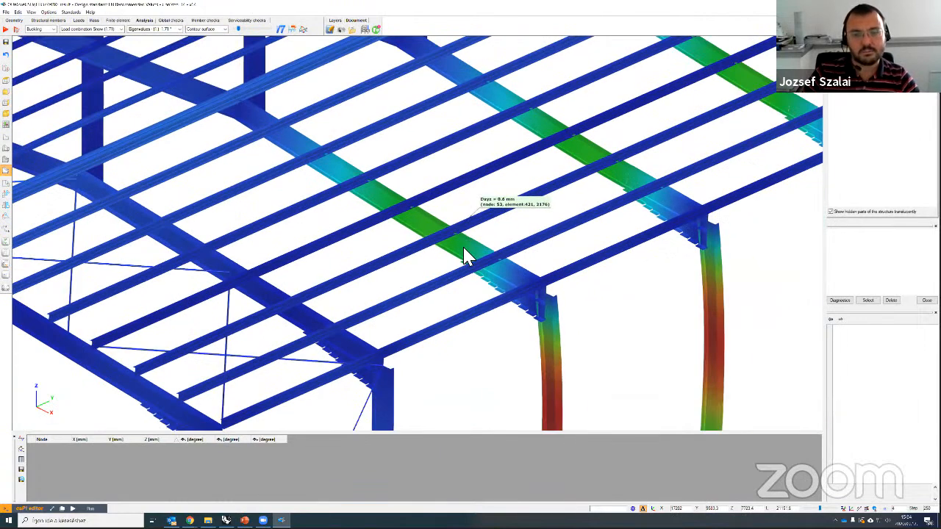
{"action": "scroll", "coordinate": [508, 316], "scroll_direction": "down", "scroll_amount": 3}
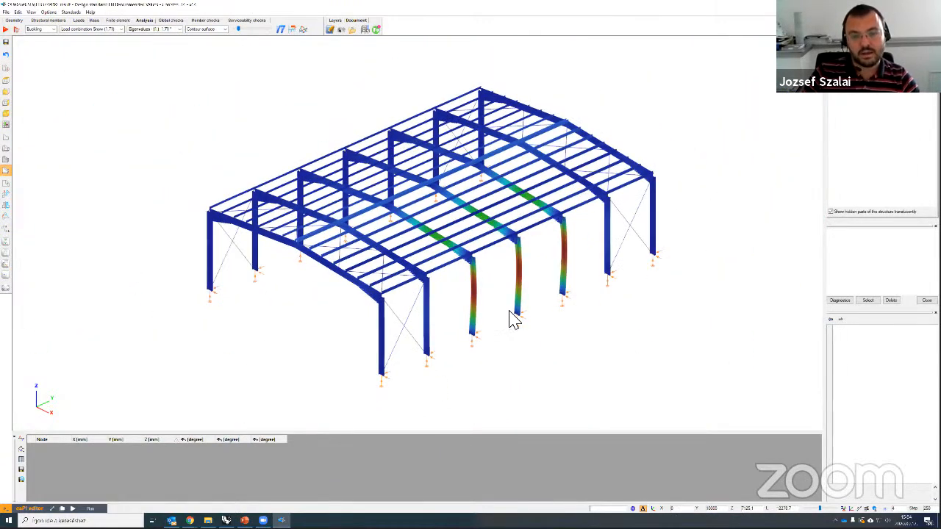
{"action": "left_click", "coordinate": [165, 30]}
{"action": "left_click", "coordinate": [164, 38]}
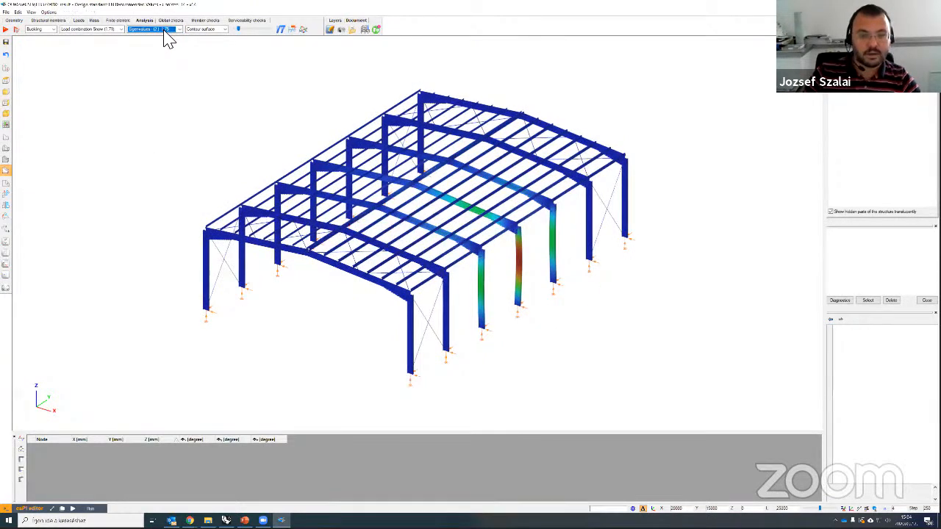
{"action": "scroll", "coordinate": [163, 30], "scroll_direction": "down", "scroll_amount": 3}
{"action": "left_click", "coordinate": [40, 30]}
Step: Show the first-order Deformation XYZ results for Snow with an exaggerated scale
{"action": "left_click", "coordinate": [44, 42]}
{"action": "left_click", "coordinate": [143, 30]}
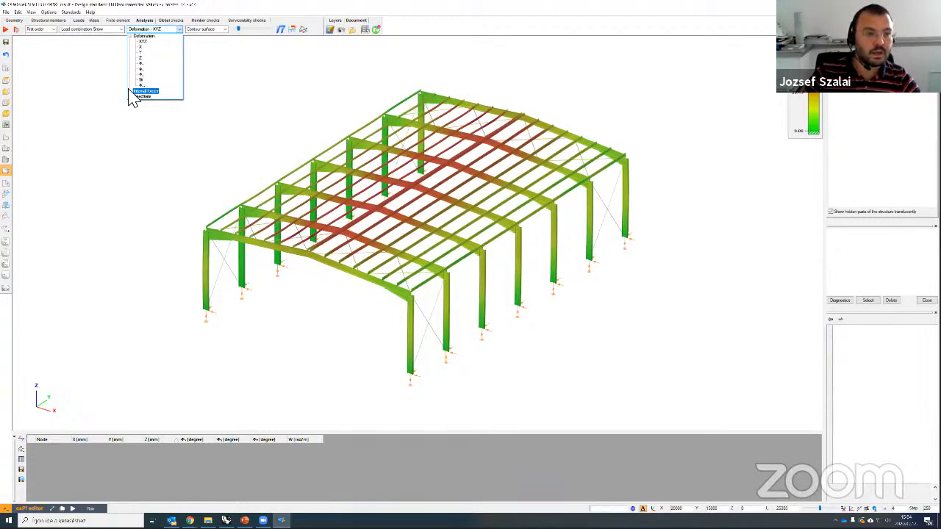
{"action": "left_click", "coordinate": [142, 41]}
{"action": "left_click_drag", "start_coordinate": [238, 30], "coordinate": [247, 30]}
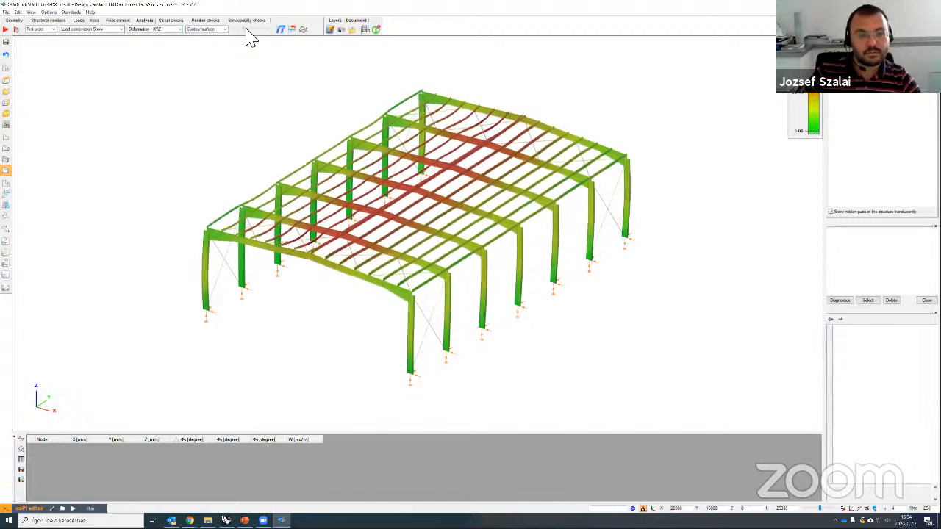
Step: Display the My bending-moment diagrams from Internal forces at a reduced scale
{"action": "left_click", "coordinate": [162, 31]}
{"action": "left_click", "coordinate": [137, 91]}
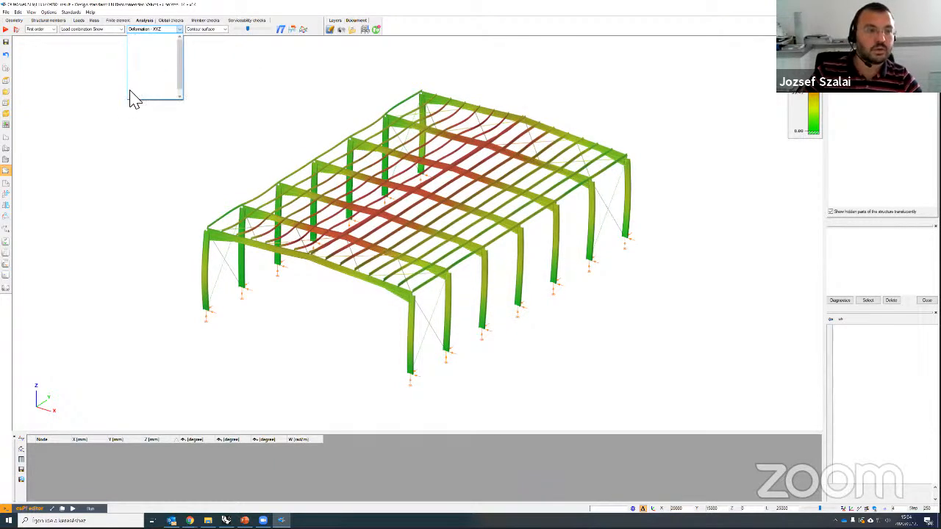
{"action": "left_click", "coordinate": [149, 125]}
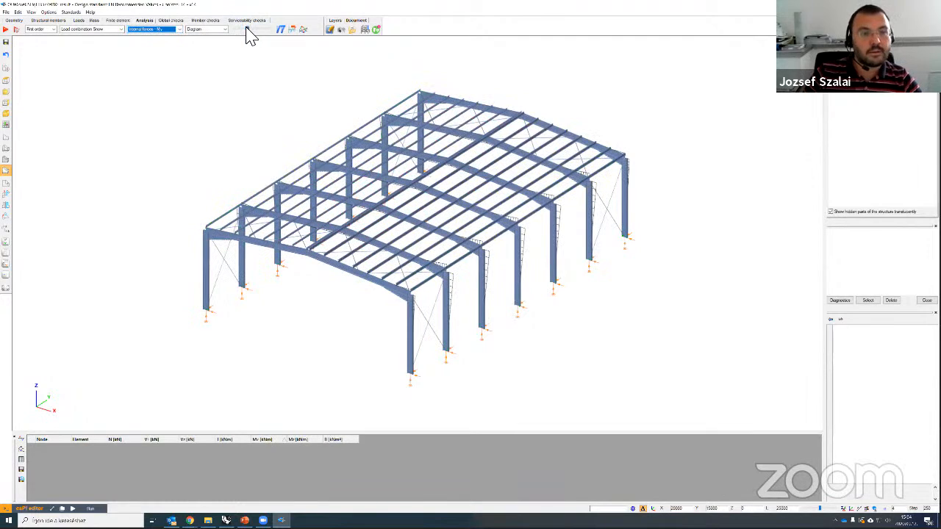
{"action": "left_click_drag", "start_coordinate": [257, 28], "coordinate": [256, 29]}
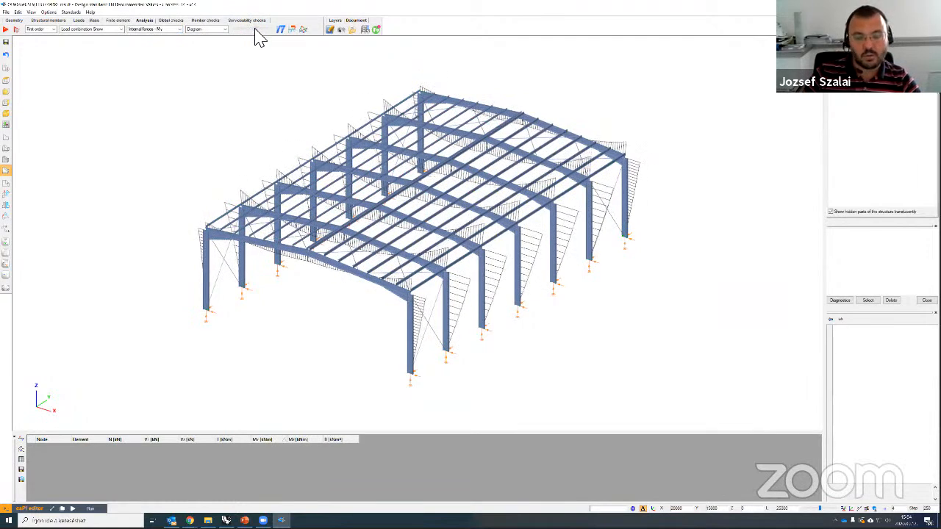
{"action": "left_click", "coordinate": [171, 21]}
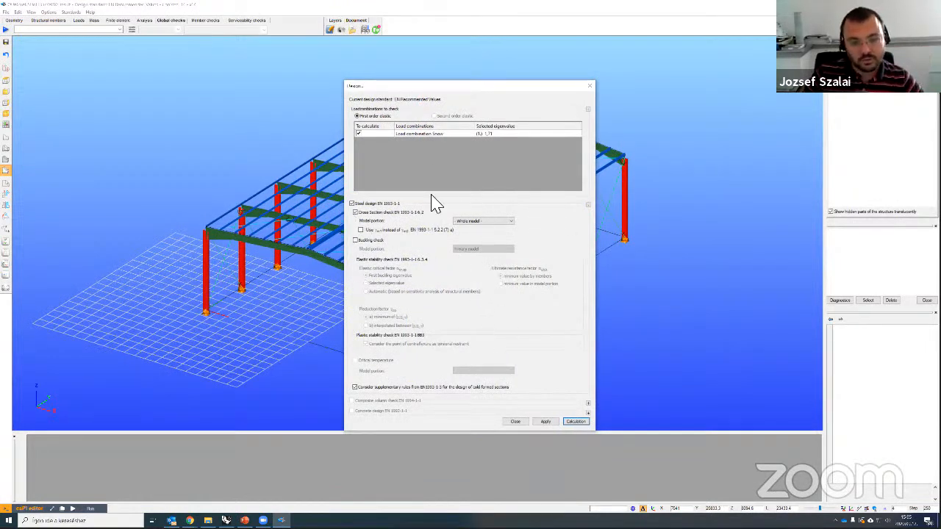
Step: Enable the buckling check with Automatic critical factor and 'b) interpolated between', then run the design
{"action": "left_click", "coordinate": [356, 240]}
{"action": "left_click", "coordinate": [366, 292]}
{"action": "left_click", "coordinate": [367, 326]}
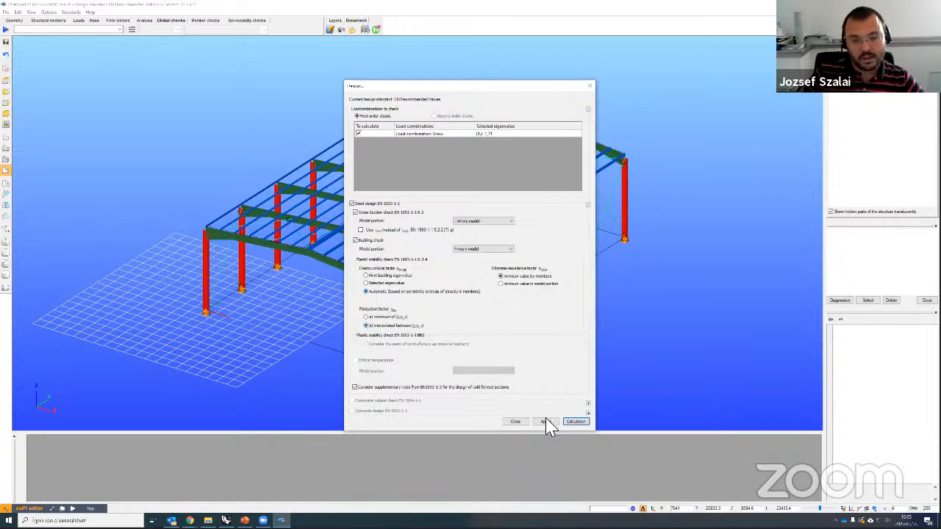
{"action": "left_click", "coordinate": [572, 422]}
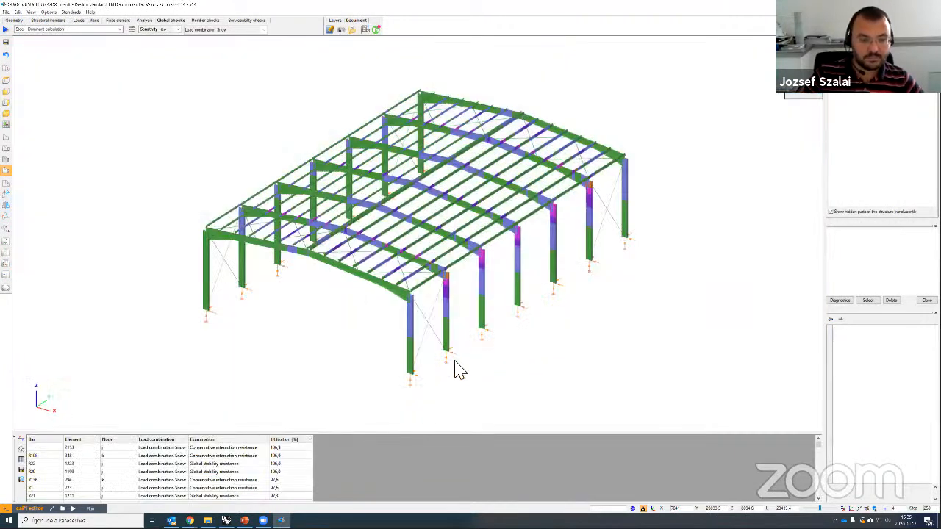
Step: Zoom and orbit to inspect member utilisation colours, then return to the Analysis results
{"action": "scroll", "coordinate": [515, 380], "scroll_direction": "up", "scroll_amount": 6}
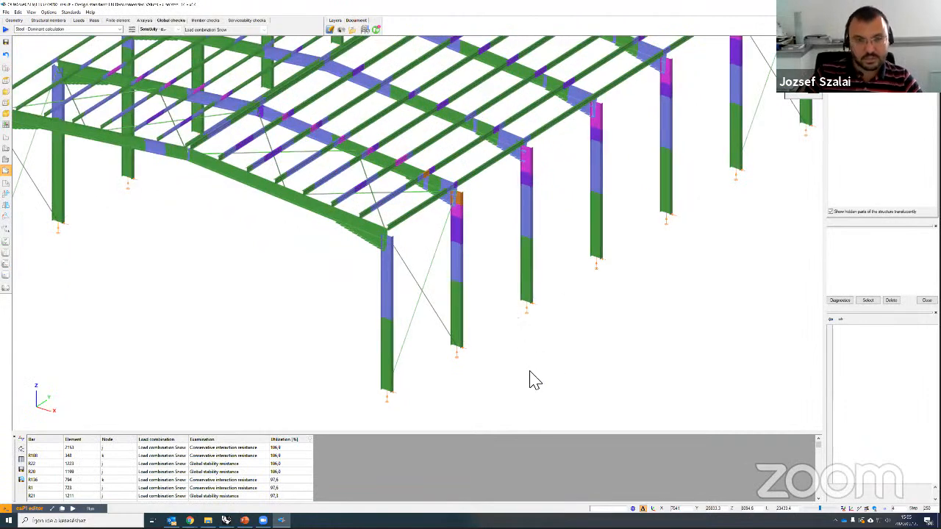
{"action": "middle_click_drag", "start_coordinate": [503, 393], "coordinate": [282, 450]}
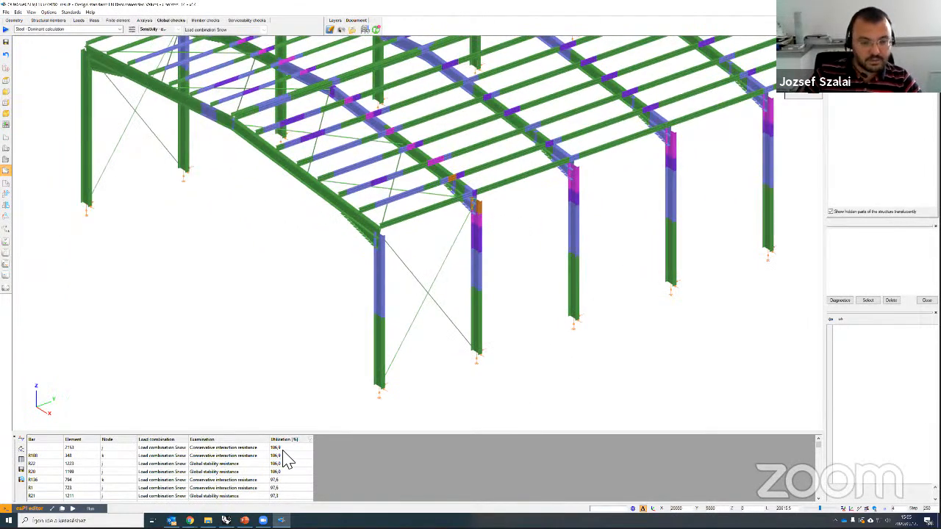
{"action": "scroll", "coordinate": [434, 220], "scroll_direction": "down", "scroll_amount": 3}
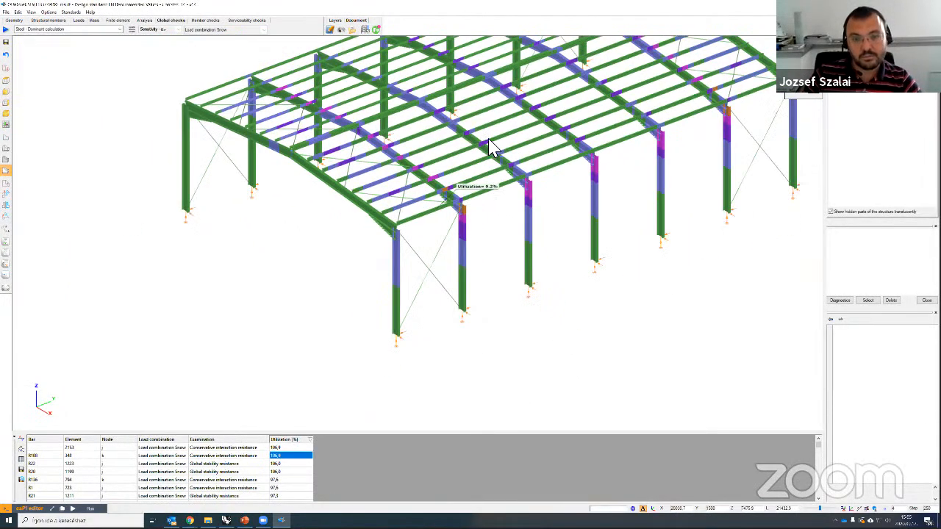
{"action": "scroll", "coordinate": [529, 328], "scroll_direction": "up", "scroll_amount": 2}
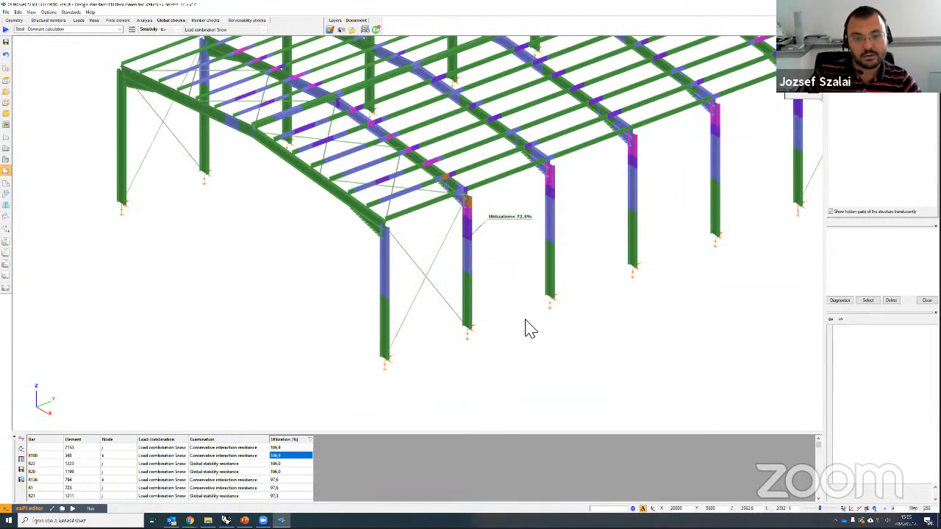
{"action": "scroll", "coordinate": [542, 317], "scroll_direction": "down", "scroll_amount": 4}
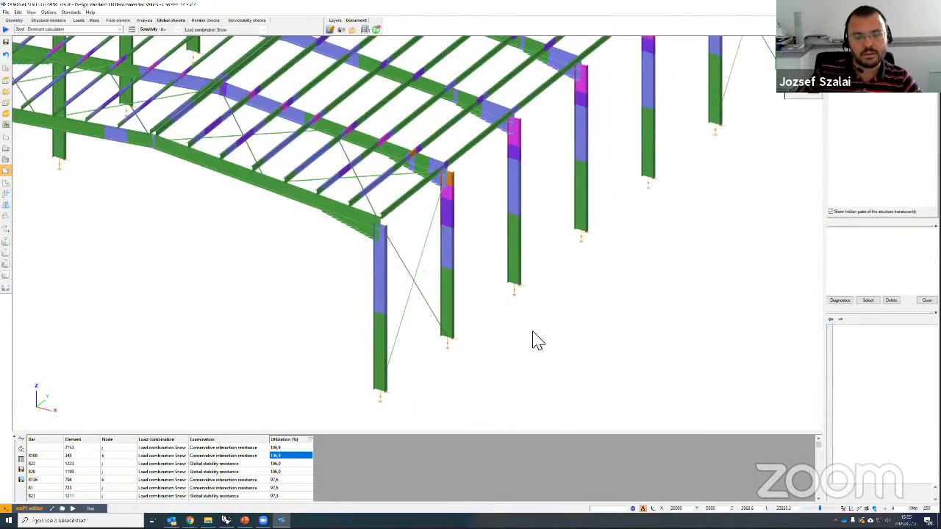
{"action": "scroll", "coordinate": [512, 320], "scroll_direction": "down", "scroll_amount": 5}
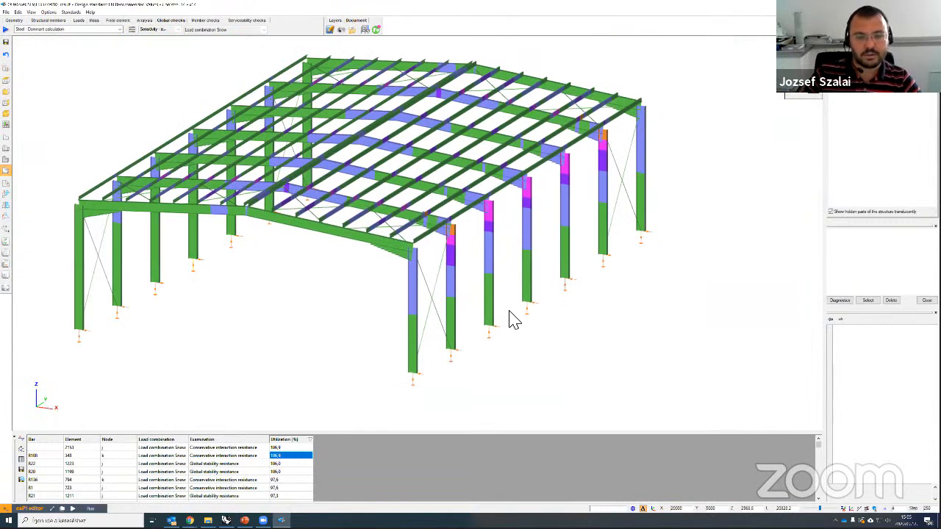
{"action": "scroll", "coordinate": [512, 319], "scroll_direction": "up", "scroll_amount": 3}
{"action": "scroll", "coordinate": [536, 315], "scroll_direction": "down", "scroll_amount": 2}
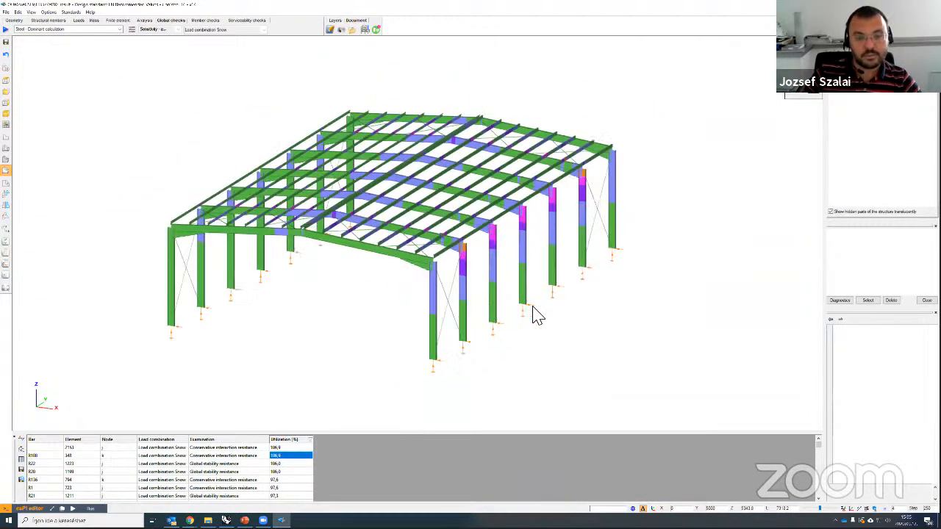
{"action": "left_click", "coordinate": [145, 20]}
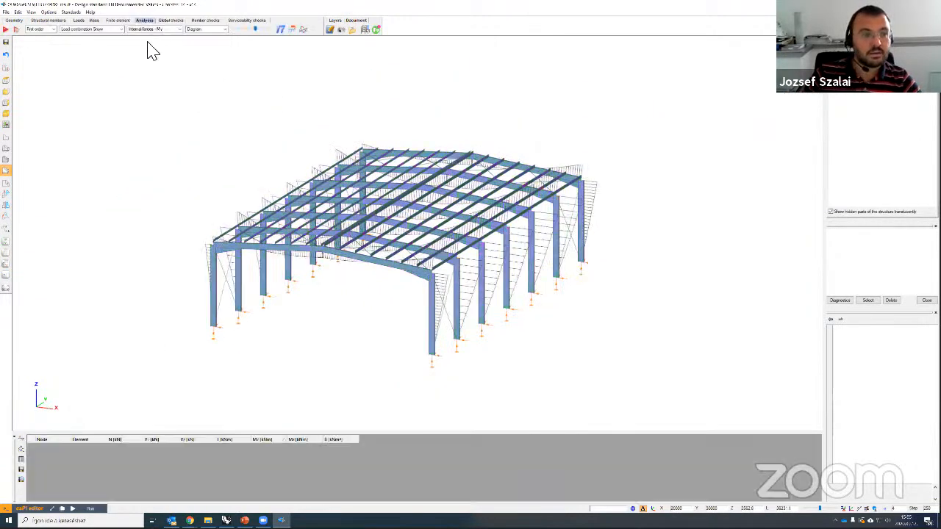
Step: Display buckling sensitivity as a contour surface, briefly toggling back to the buckling shape
{"action": "left_click", "coordinate": [44, 29]}
{"action": "left_click", "coordinate": [46, 58]}
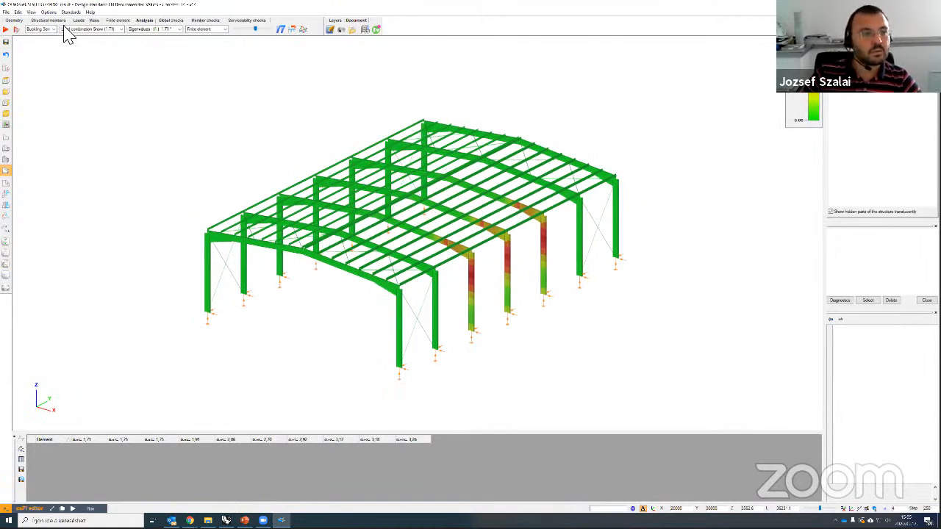
{"action": "left_click", "coordinate": [206, 30]}
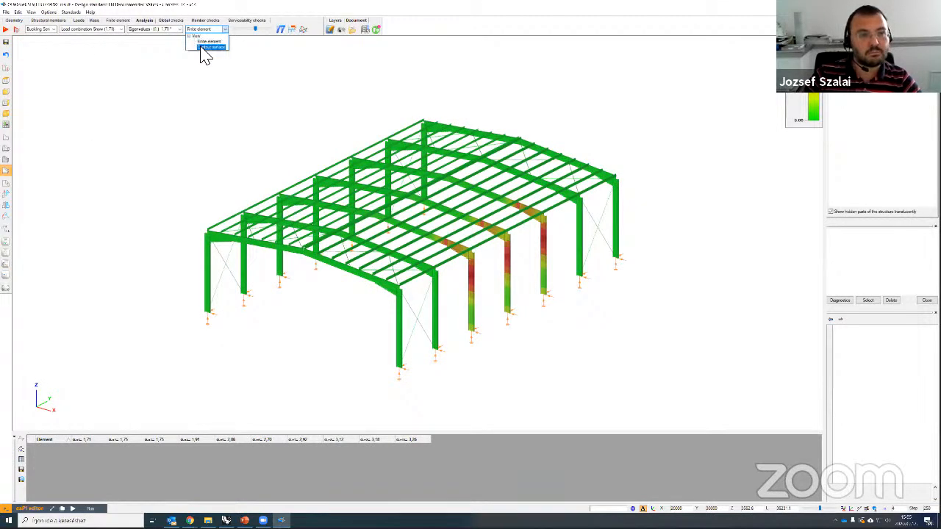
{"action": "left_click", "coordinate": [210, 47]}
{"action": "scroll", "coordinate": [482, 294], "scroll_direction": "up", "scroll_amount": 3}
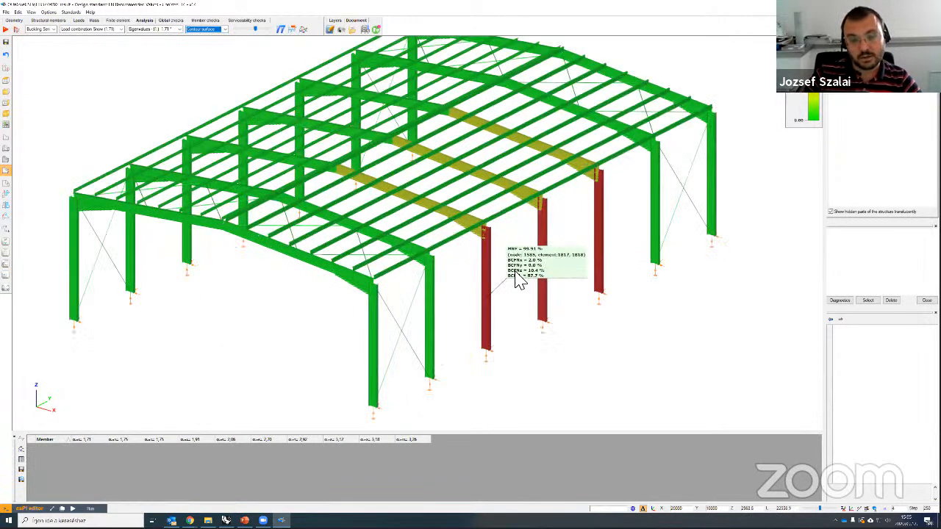
{"action": "scroll", "coordinate": [580, 260], "scroll_direction": "up", "scroll_amount": 1}
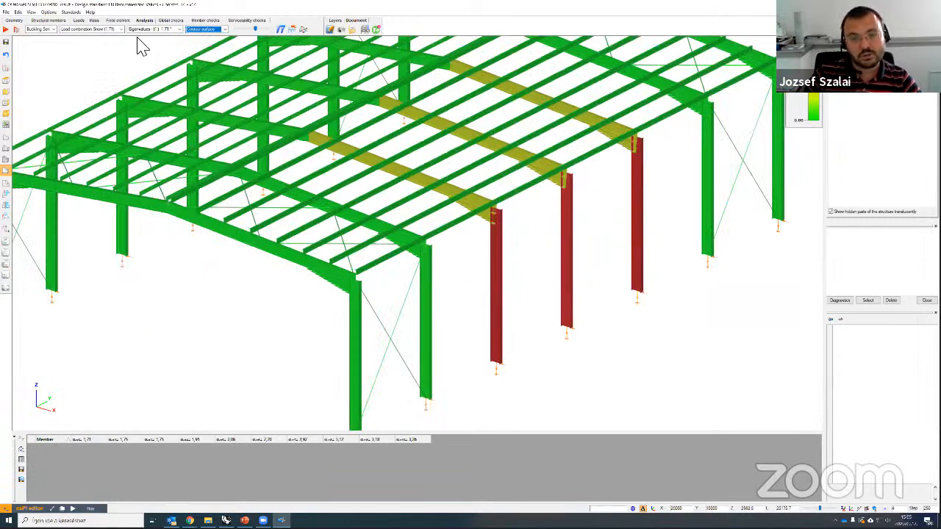
{"action": "left_click", "coordinate": [42, 29]}
{"action": "left_click", "coordinate": [42, 40]}
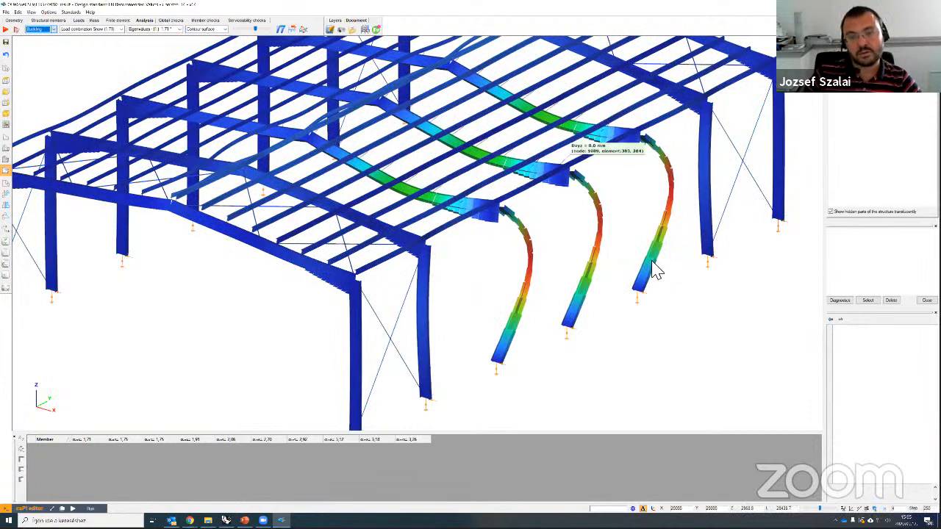
{"action": "left_click", "coordinate": [41, 30]}
{"action": "left_click", "coordinate": [43, 46]}
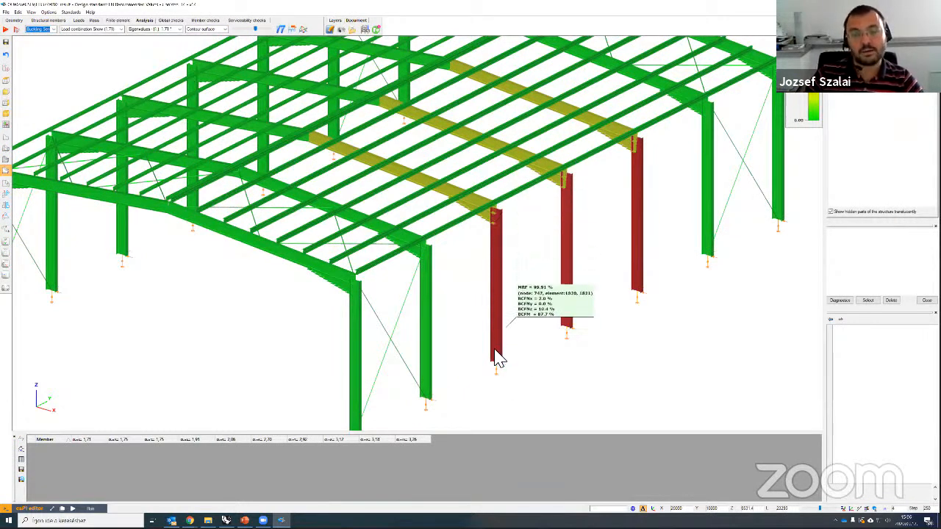
Step: Step down two eigenvalue modes, then show global checks coloured by utilization
{"action": "left_click", "coordinate": [155, 29]}
{"action": "key", "text": "Down"}
{"action": "key", "text": "Down"}
{"action": "key", "text": "Down"}
{"action": "key", "text": "Down"}
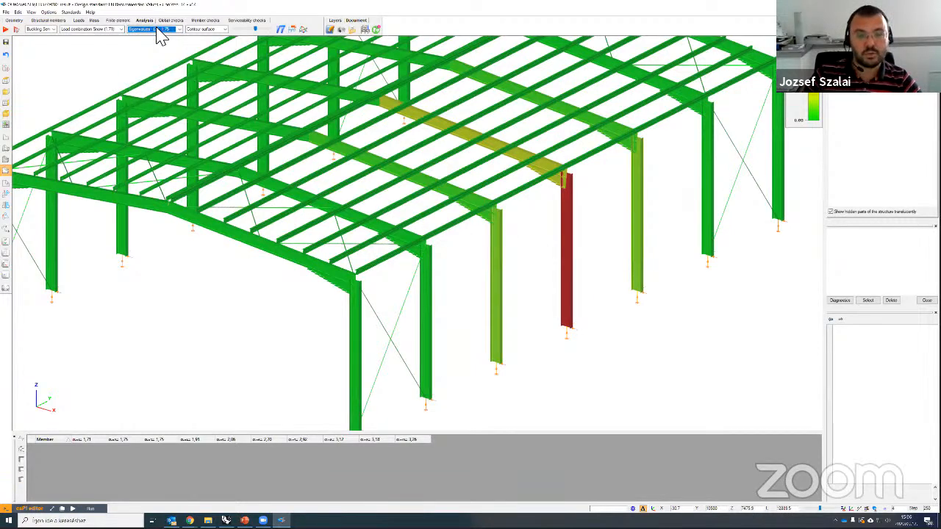
{"action": "key", "text": "Down"}
{"action": "key", "text": "Down"}
{"action": "key", "text": "Down"}
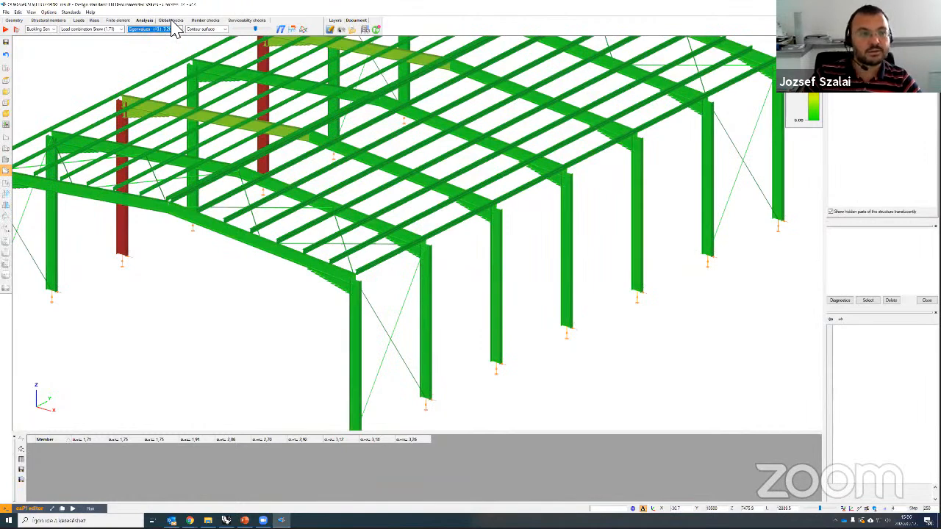
{"action": "left_click", "coordinate": [171, 20]}
Step: Zoom and orbit over the roof purlins and rafters to read utilizations, then return to Structural members
{"action": "scroll", "coordinate": [485, 323], "scroll_direction": "down", "scroll_amount": 5}
{"action": "middle_click_drag", "start_coordinate": [599, 317], "coordinate": [586, 319]}
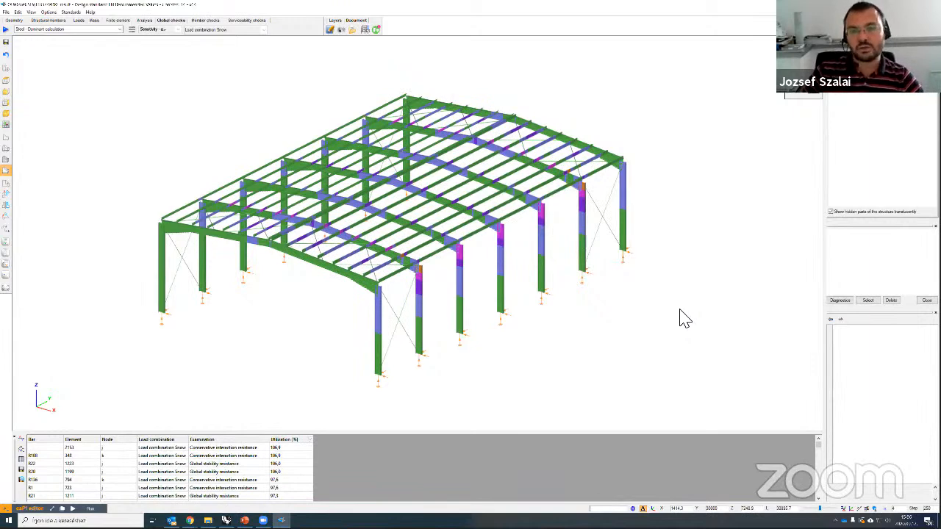
{"action": "scroll", "coordinate": [325, 321], "scroll_direction": "up", "scroll_amount": 2}
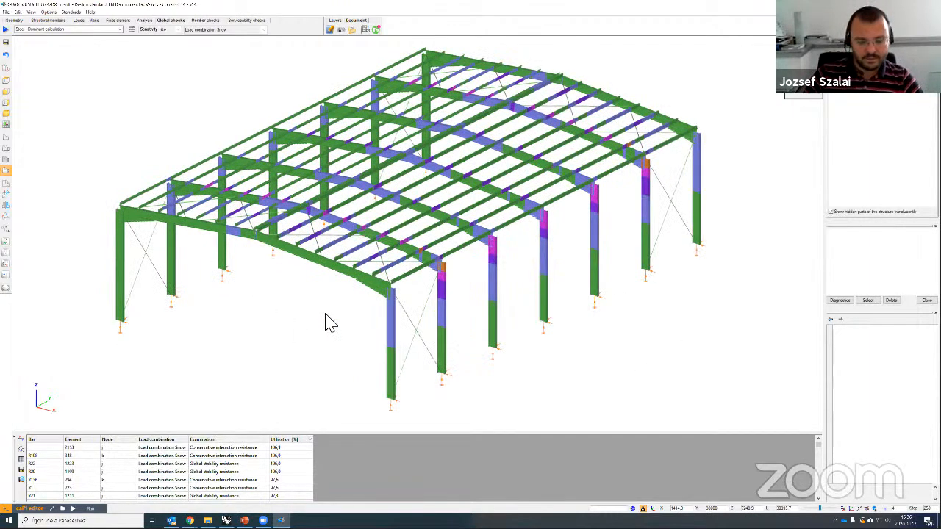
{"action": "scroll", "coordinate": [342, 314], "scroll_direction": "up", "scroll_amount": 2}
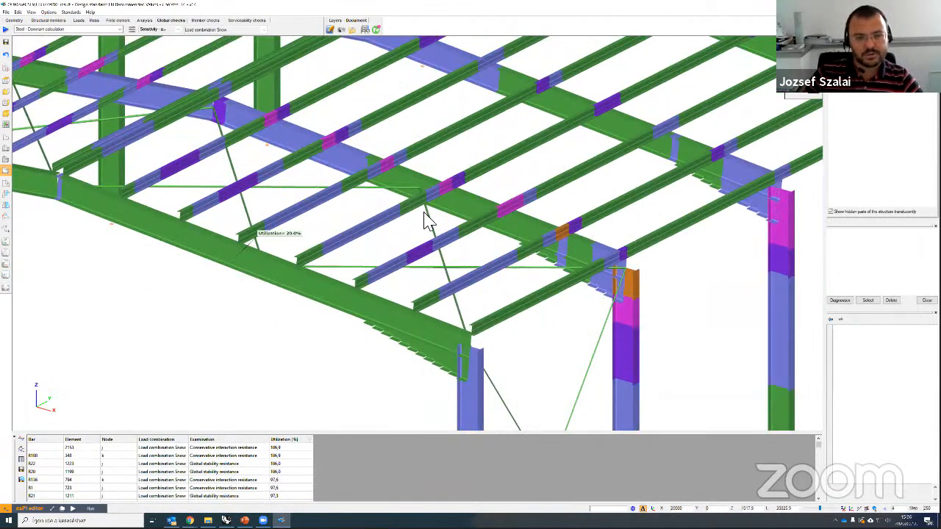
{"action": "middle_click_drag", "start_coordinate": [417, 224], "coordinate": [382, 224]}
{"action": "scroll", "coordinate": [367, 279], "scroll_direction": "up", "scroll_amount": 5}
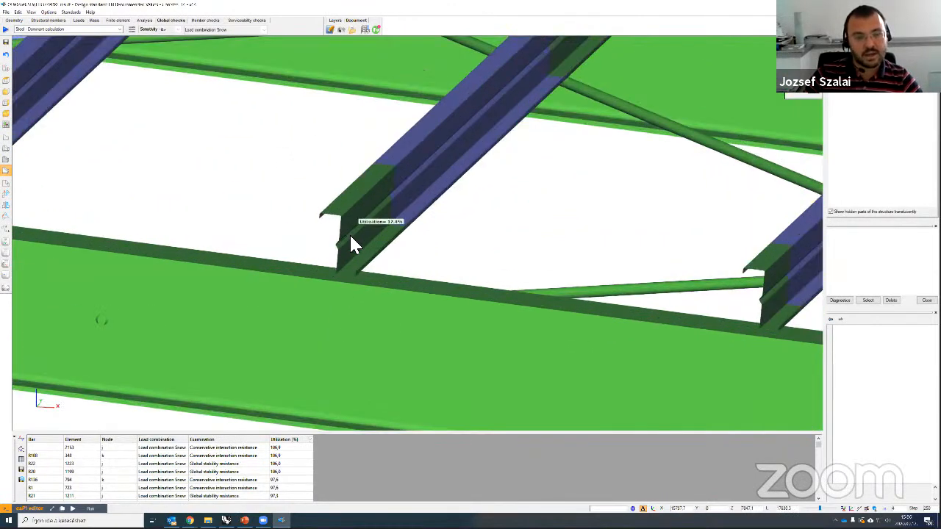
{"action": "scroll", "coordinate": [346, 304], "scroll_direction": "down", "scroll_amount": 2}
{"action": "scroll", "coordinate": [343, 295], "scroll_direction": "down", "scroll_amount": 4}
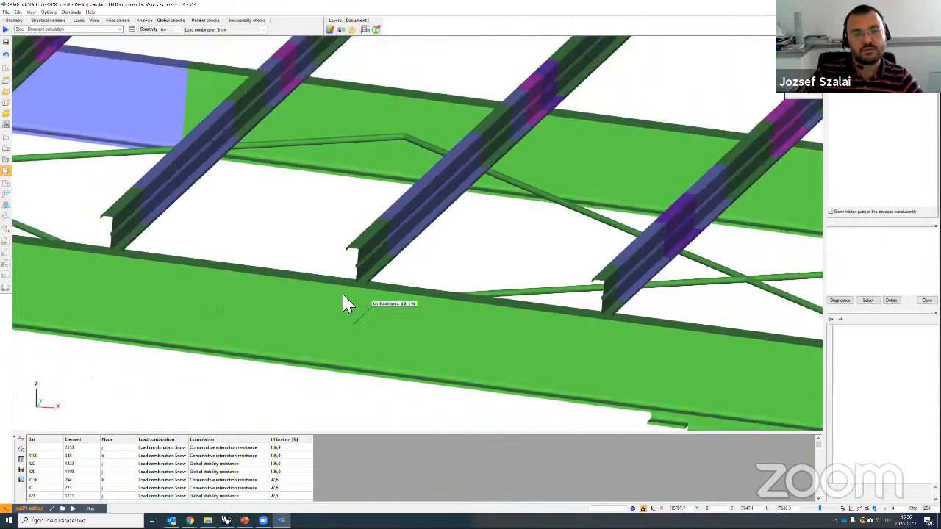
{"action": "scroll", "coordinate": [445, 283], "scroll_direction": "down", "scroll_amount": 5}
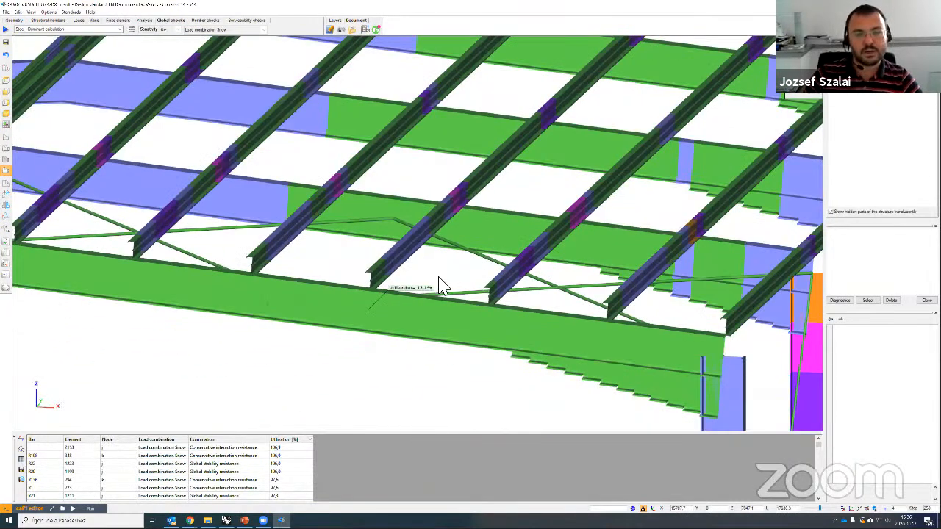
{"action": "scroll", "coordinate": [465, 298], "scroll_direction": "down", "scroll_amount": 2}
{"action": "middle_click_drag", "start_coordinate": [457, 302], "coordinate": [632, 403]}
{"action": "scroll", "coordinate": [633, 405], "scroll_direction": "down", "scroll_amount": 1}
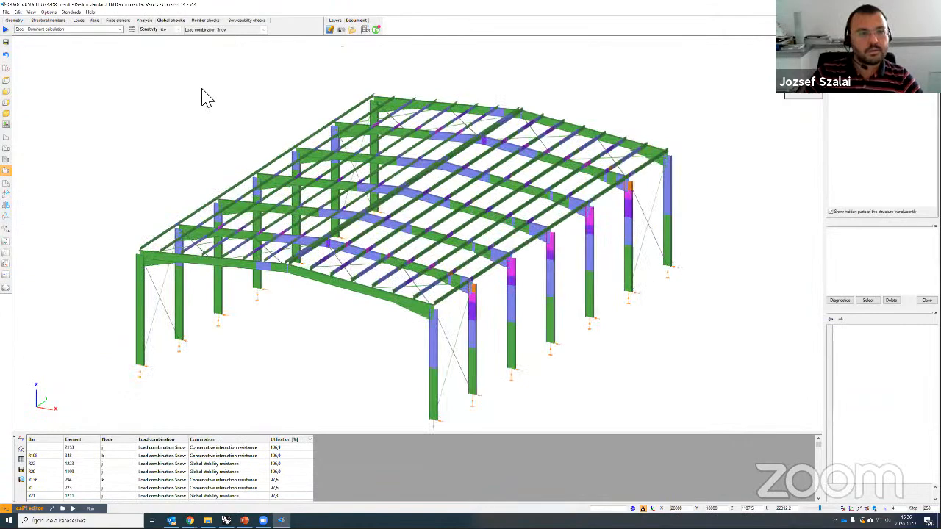
{"action": "left_click", "coordinate": [60, 20]}
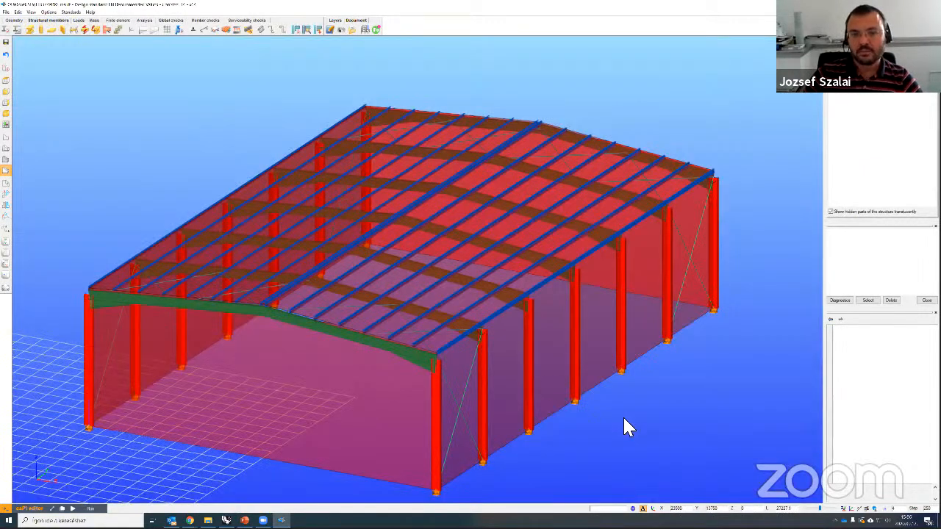
{"action": "scroll", "coordinate": [623, 418], "scroll_direction": "up", "scroll_amount": 2}
{"action": "scroll", "coordinate": [603, 37], "scroll_direction": "down", "scroll_amount": 1}
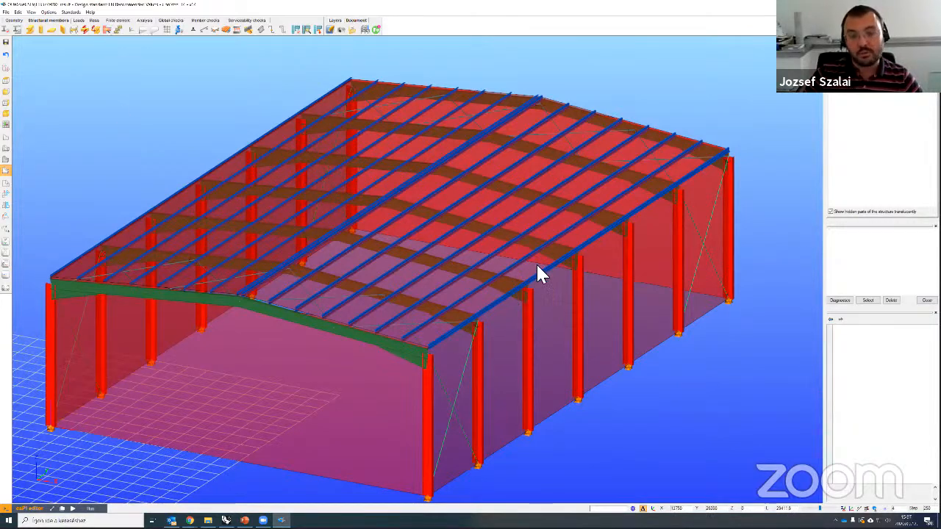
{"action": "scroll", "coordinate": [544, 294], "scroll_direction": "up", "scroll_amount": 8}
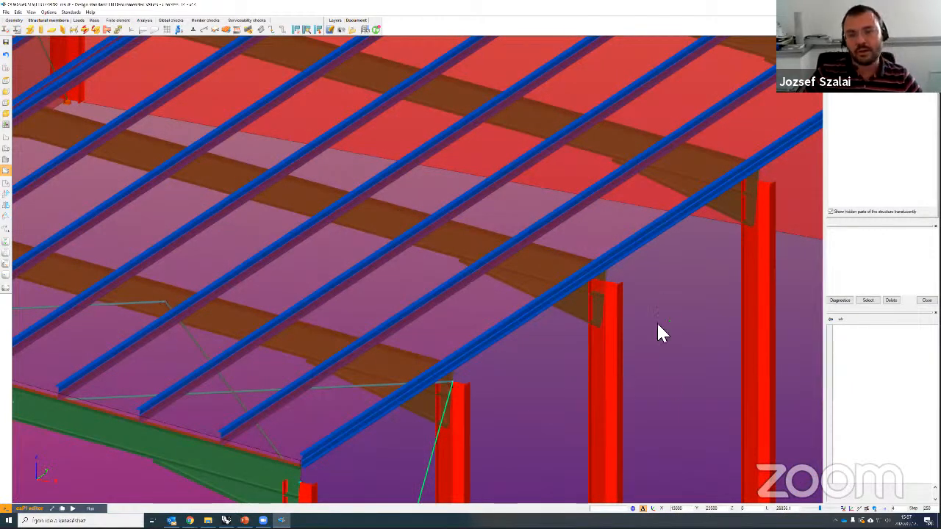
{"action": "scroll", "coordinate": [577, 278], "scroll_direction": "down", "scroll_amount": 3}
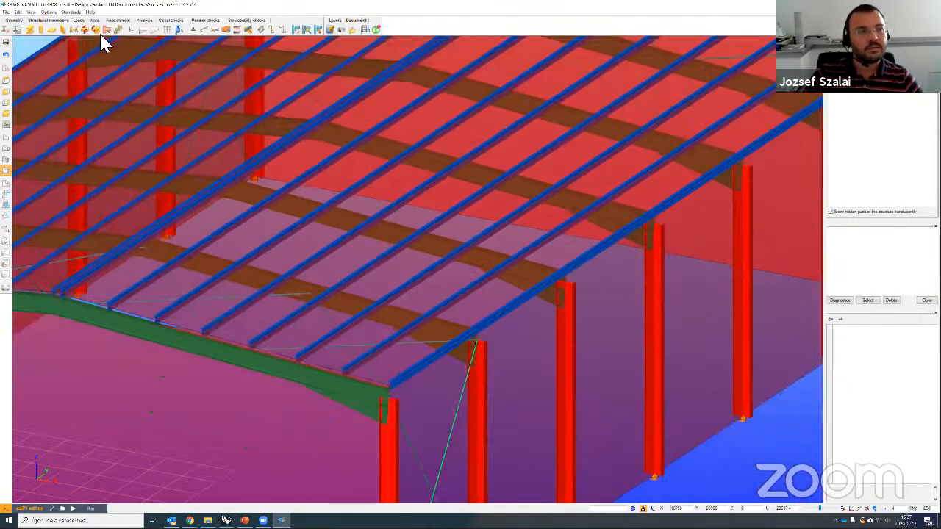
{"action": "scroll", "coordinate": [514, 282], "scroll_direction": "down", "scroll_amount": 3}
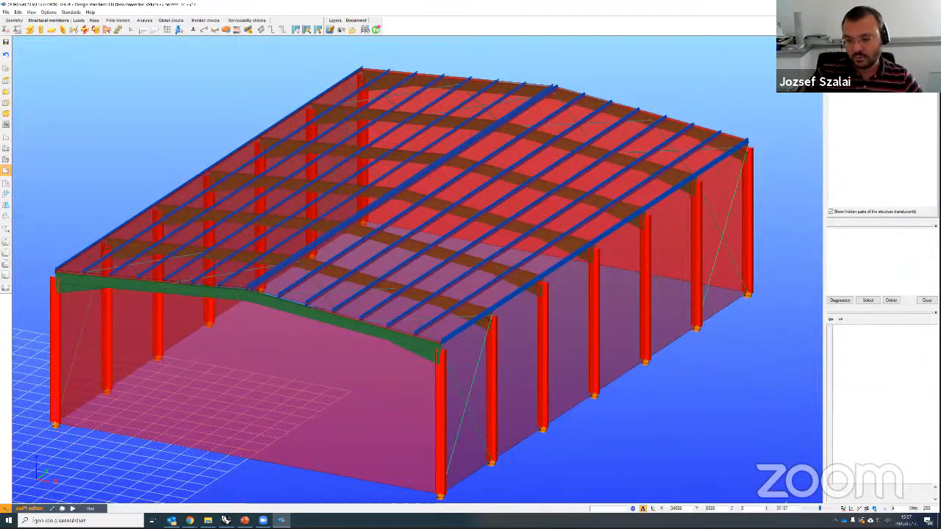
Step: Hide the translucent wall and roof cladding, leaving only the bare steel frame visible
{"action": "left_click", "coordinate": [16, 29]}
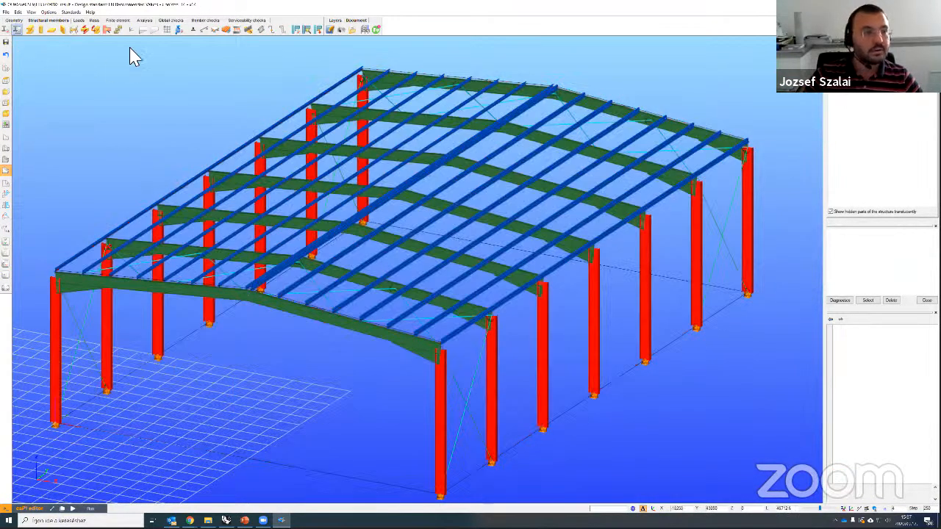
{"action": "left_click", "coordinate": [105, 30]}
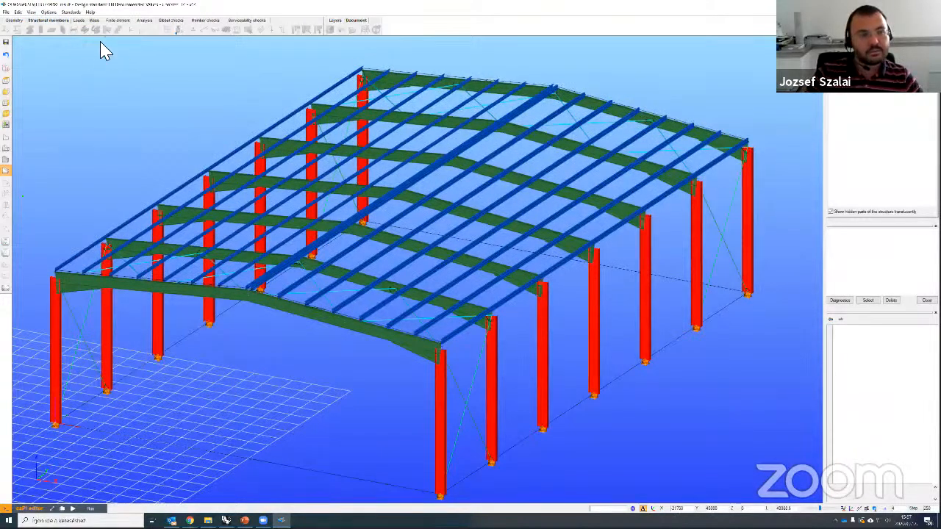
{"action": "scroll", "coordinate": [103, 50], "scroll_direction": "down", "scroll_amount": 3}
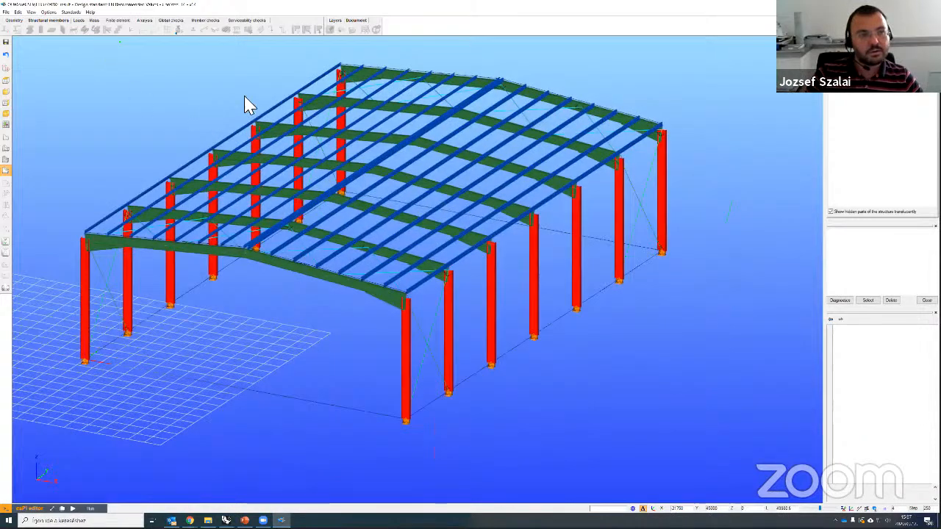
{"action": "scroll", "coordinate": [105, 50], "scroll_direction": "up", "scroll_amount": 1}
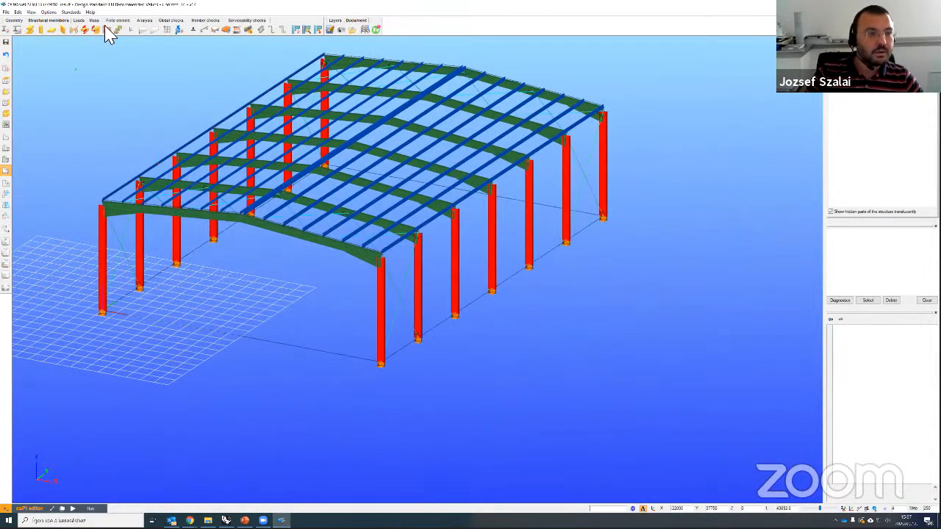
{"action": "scroll", "coordinate": [125, 122], "scroll_direction": "up", "scroll_amount": 1}
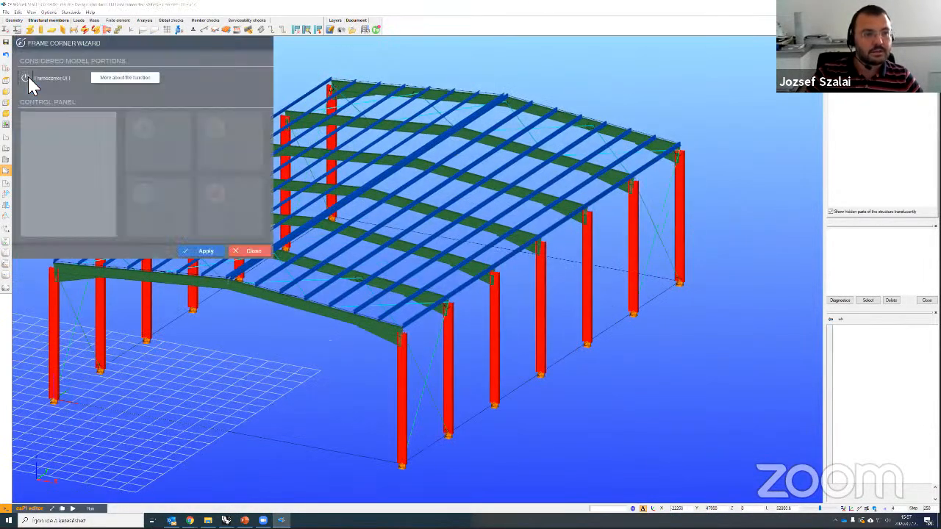
Step: Turn frame corners on for the primary model using the first corner type and apply them to column tops
{"action": "left_click", "coordinate": [28, 77]}
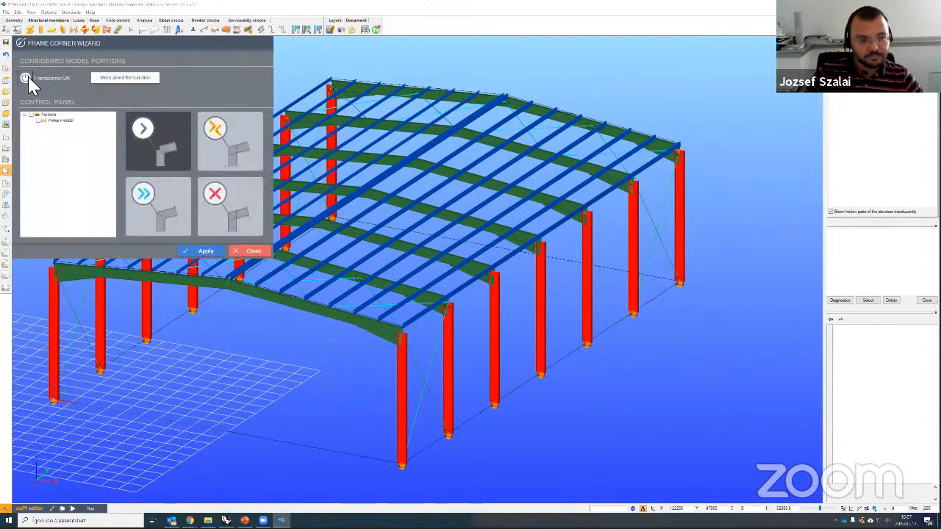
{"action": "left_click", "coordinate": [38, 121]}
{"action": "left_click", "coordinate": [65, 121]}
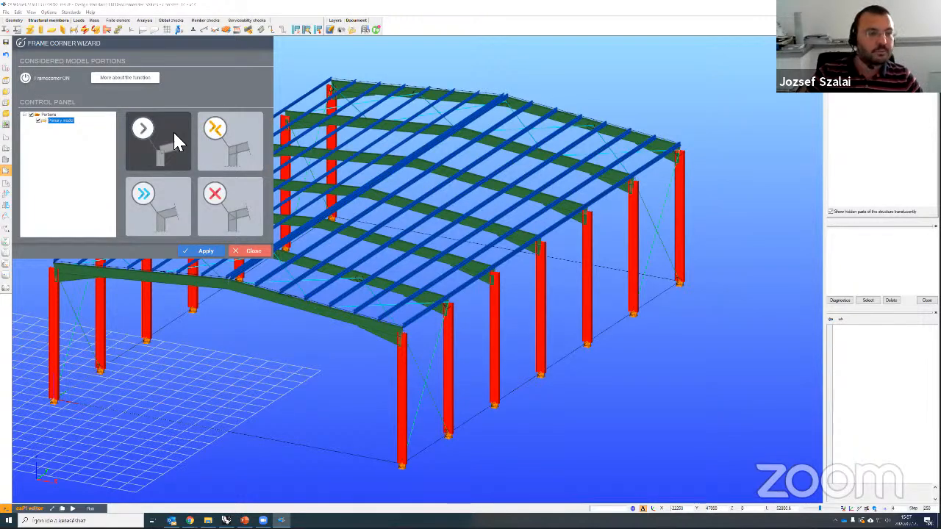
{"action": "left_click", "coordinate": [201, 252]}
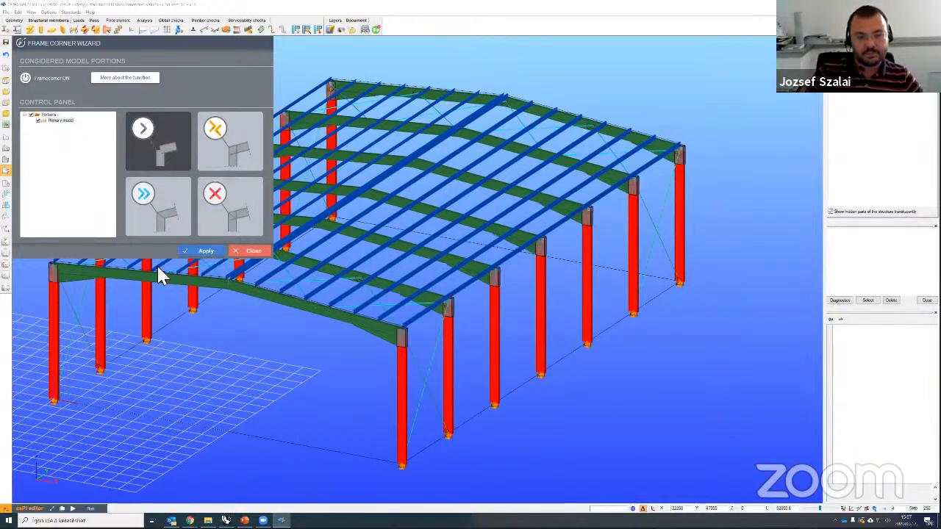
{"action": "left_click", "coordinate": [248, 254]}
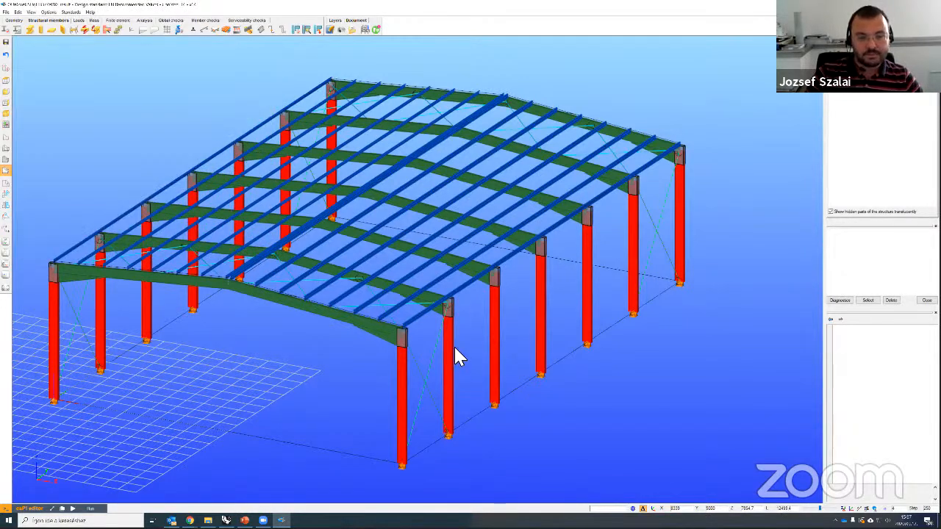
{"action": "scroll", "coordinate": [485, 351], "scroll_direction": "up", "scroll_amount": 3}
{"action": "scroll", "coordinate": [490, 345], "scroll_direction": "up", "scroll_amount": 3}
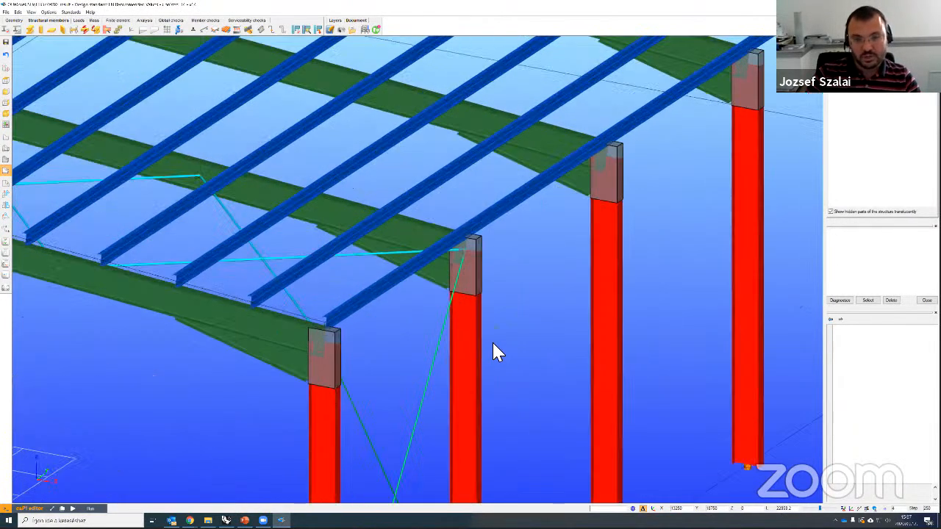
{"action": "scroll", "coordinate": [621, 151], "scroll_direction": "up", "scroll_amount": 3}
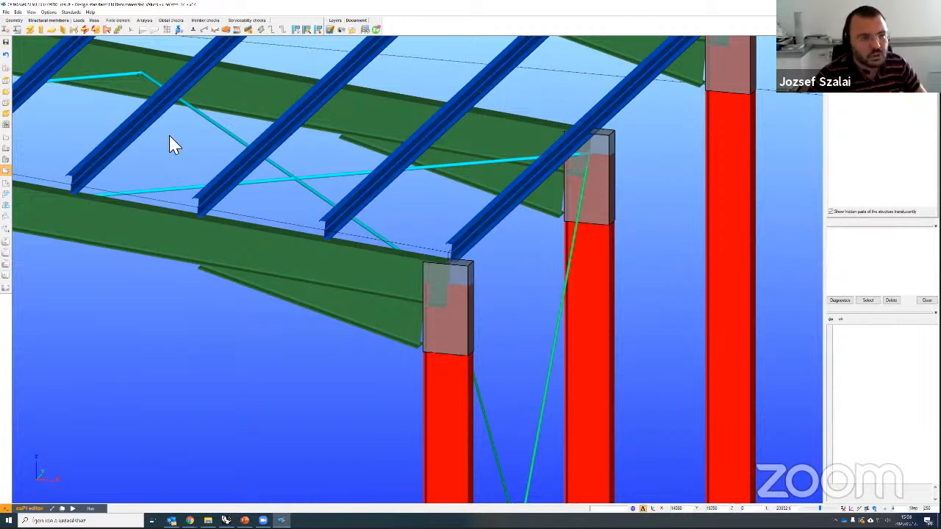
{"action": "scroll", "coordinate": [264, 106], "scroll_direction": "up", "scroll_amount": 1}
Step: Recalculate the global steel design checks for the Snow combination with frame corners included
{"action": "left_click", "coordinate": [106, 30]}
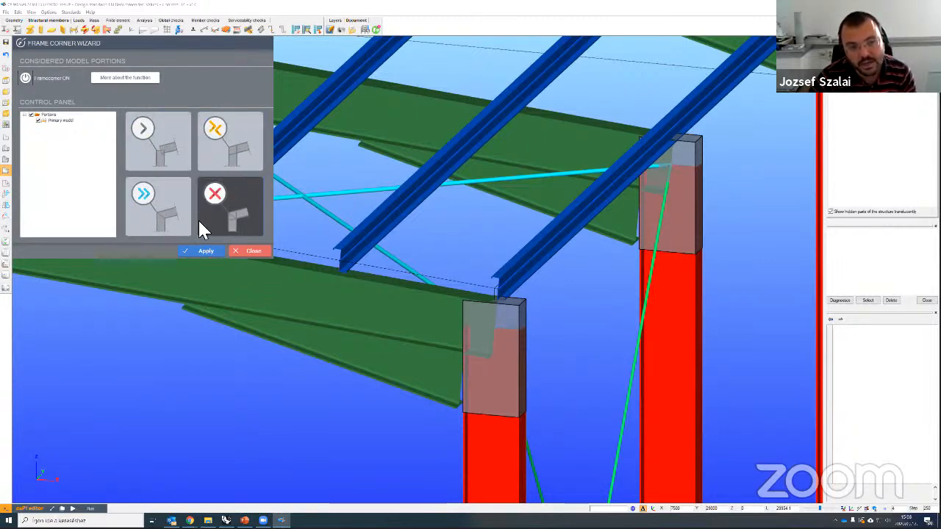
{"action": "left_click", "coordinate": [253, 252]}
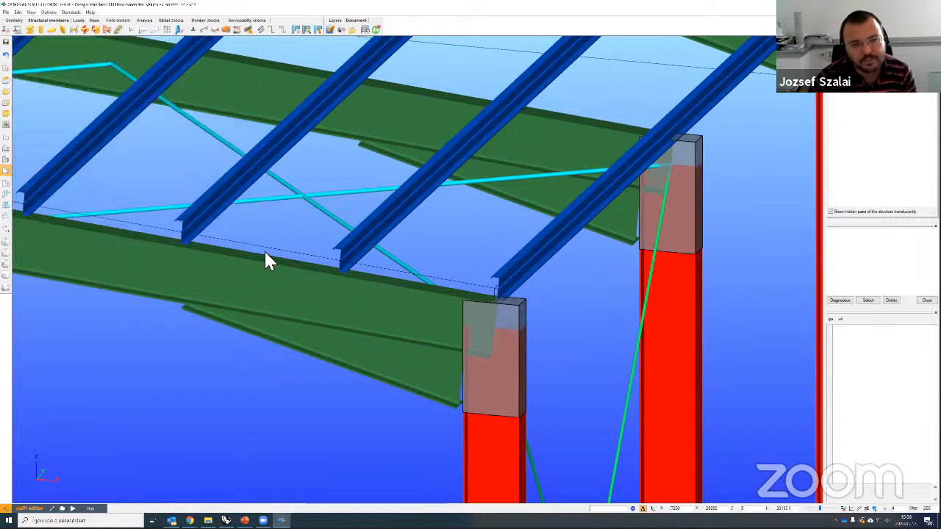
{"action": "left_click", "coordinate": [145, 21]}
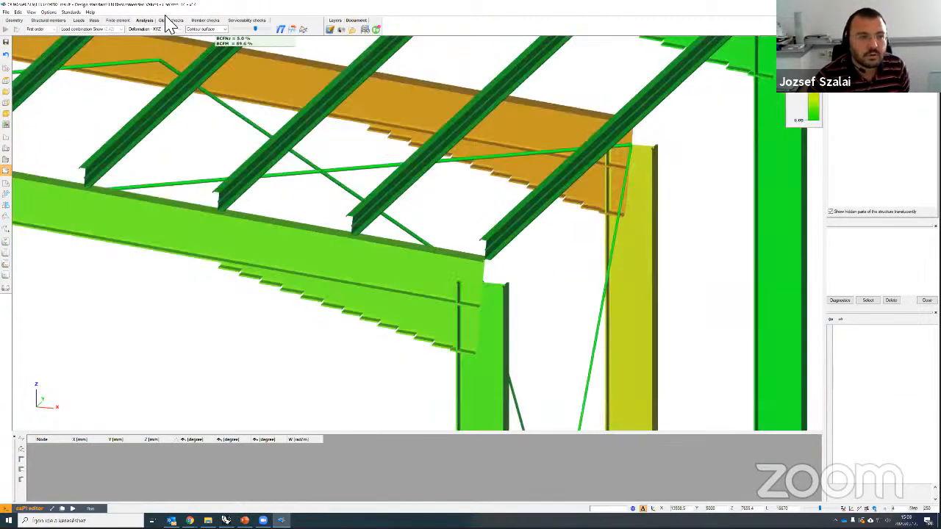
{"action": "left_click", "coordinate": [170, 20]}
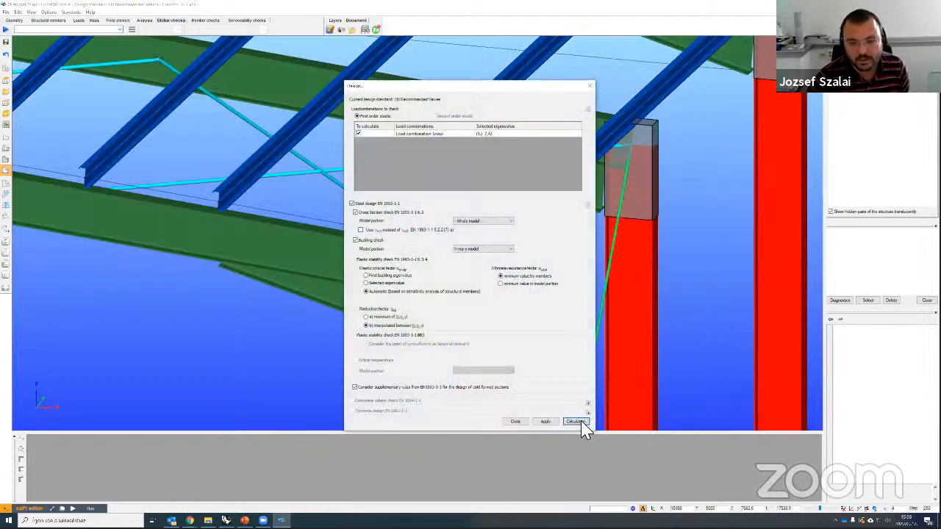
{"action": "left_click", "coordinate": [576, 419]}
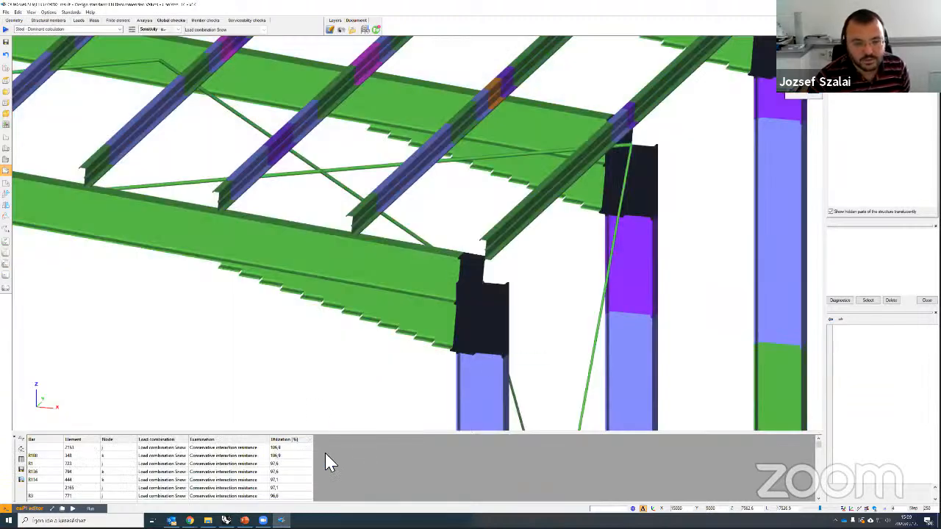
Step: Select the highest utilization result (106.0%) in the global check table and inspect it on the model
{"action": "scroll", "coordinate": [588, 287], "scroll_direction": "down", "scroll_amount": 4}
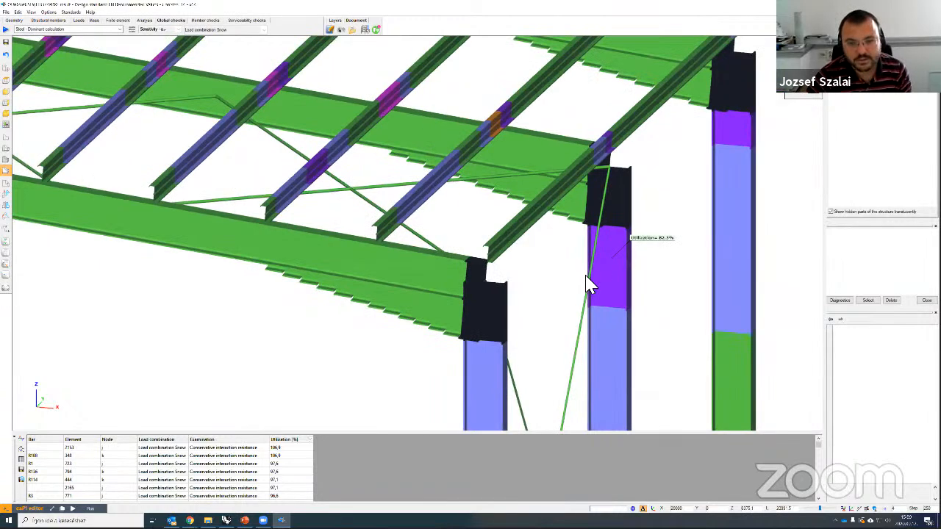
{"action": "scroll", "coordinate": [453, 304], "scroll_direction": "down", "scroll_amount": 4}
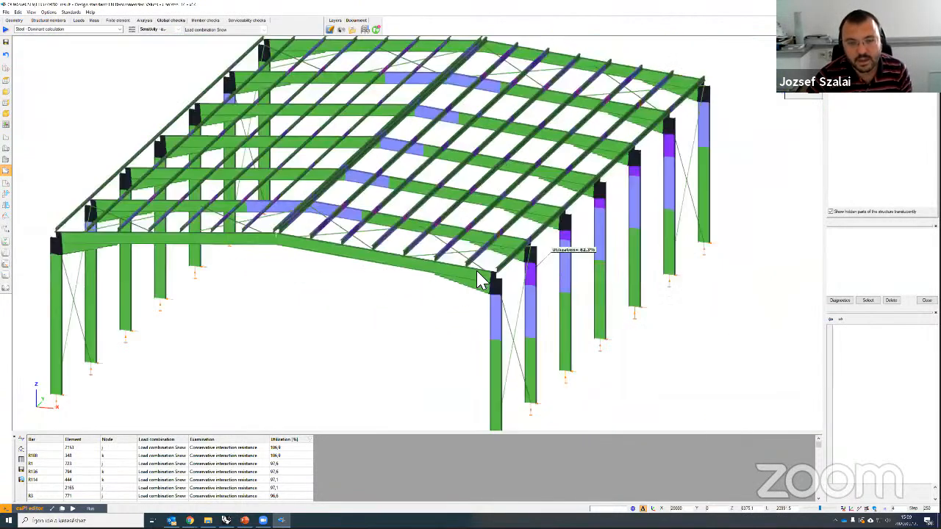
{"action": "middle_click_drag", "start_coordinate": [515, 287], "coordinate": [488, 283]}
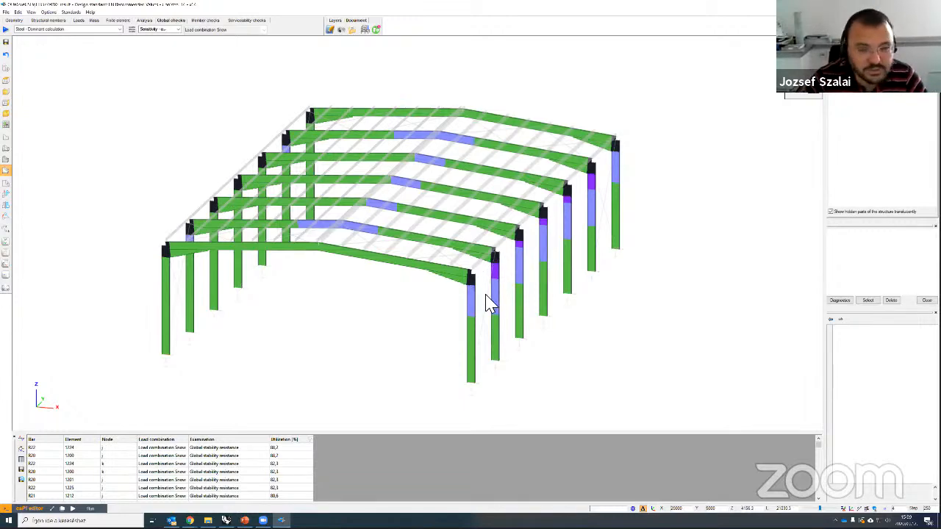
{"action": "scroll", "coordinate": [489, 300], "scroll_direction": "up", "scroll_amount": 5}
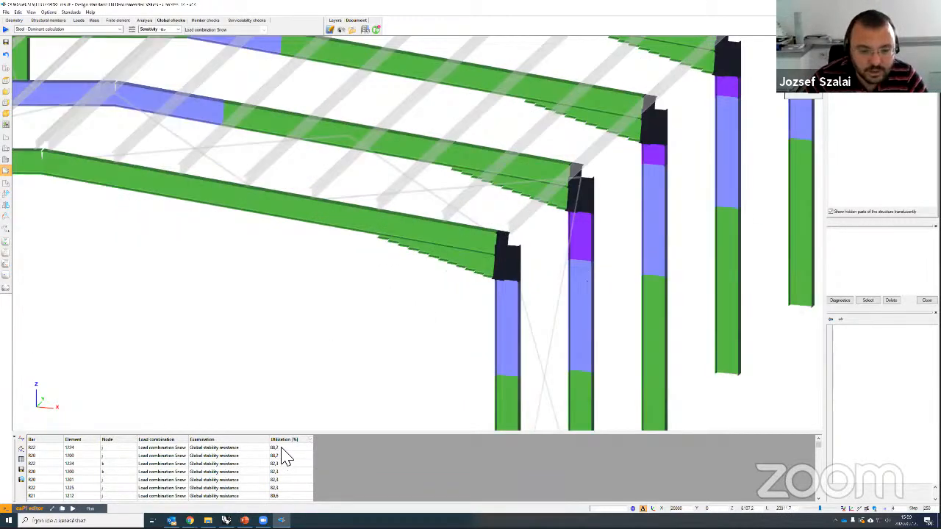
{"action": "left_click", "coordinate": [286, 448]}
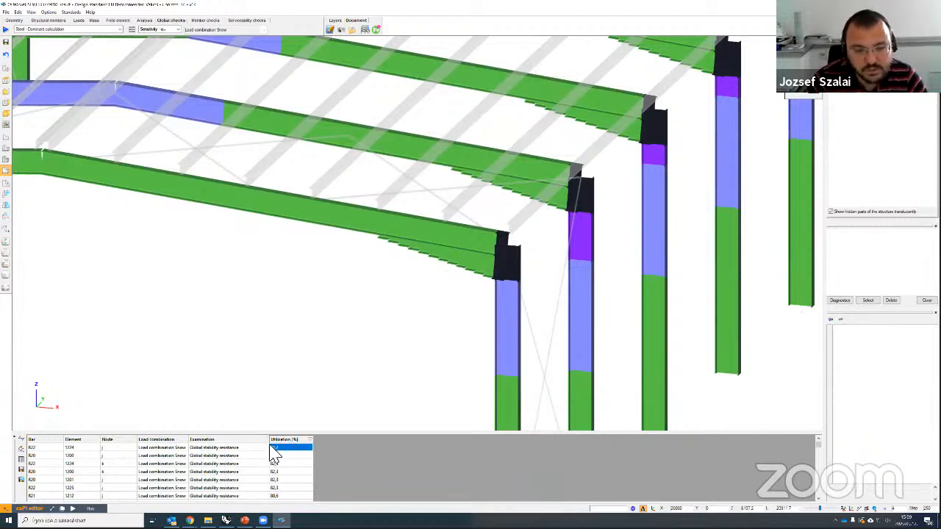
{"action": "mouse_move", "coordinate": [516, 222]}
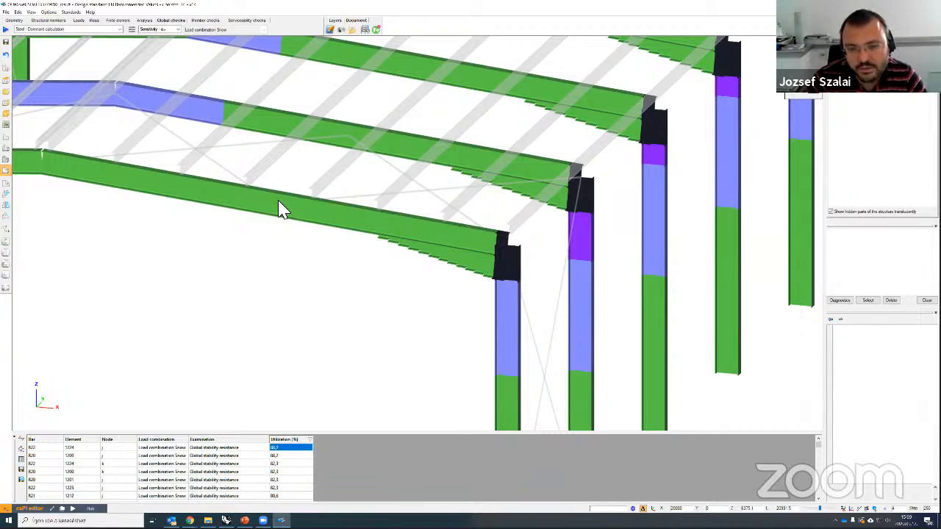
{"action": "mouse_move", "coordinate": [526, 318]}
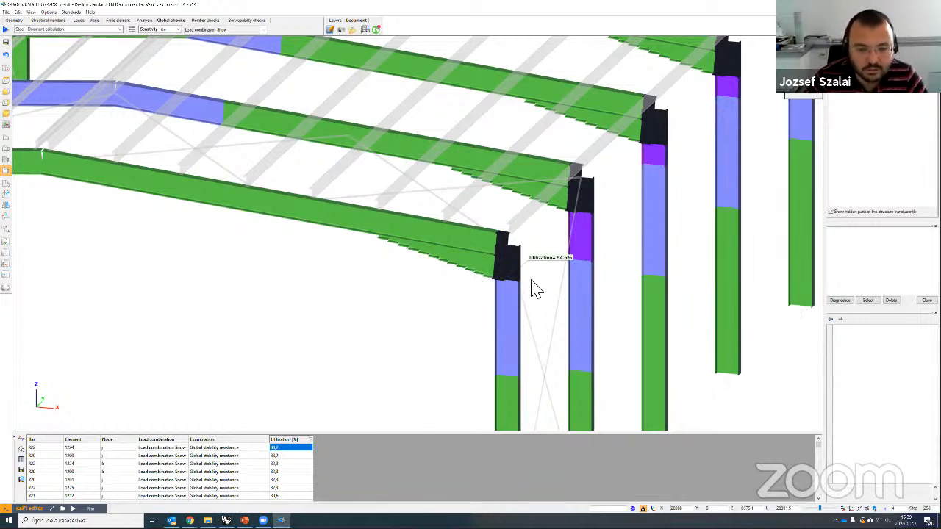
{"action": "scroll", "coordinate": [522, 280], "scroll_direction": "down", "scroll_amount": 5}
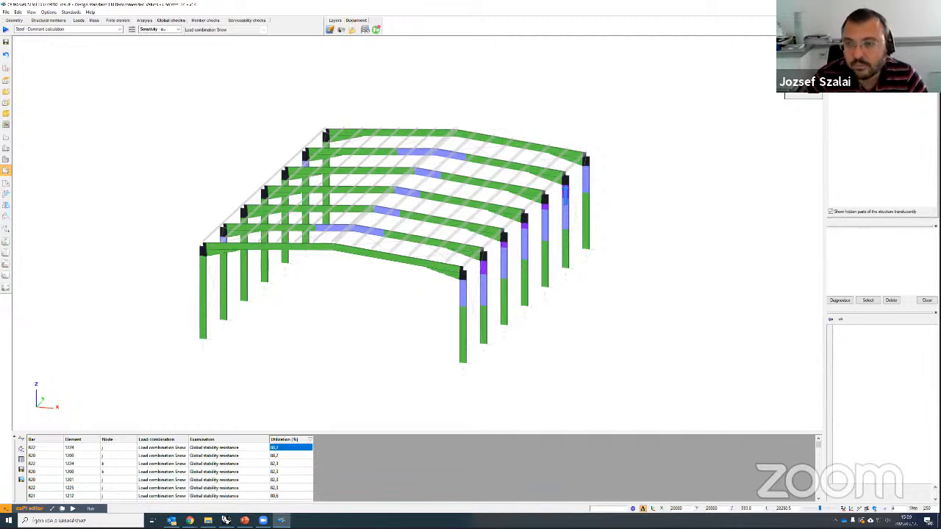
Step: Show conservative interaction resistance for the whole structure and open the 83.5% purlin's context menu
{"action": "left_click", "coordinate": [802, 85]}
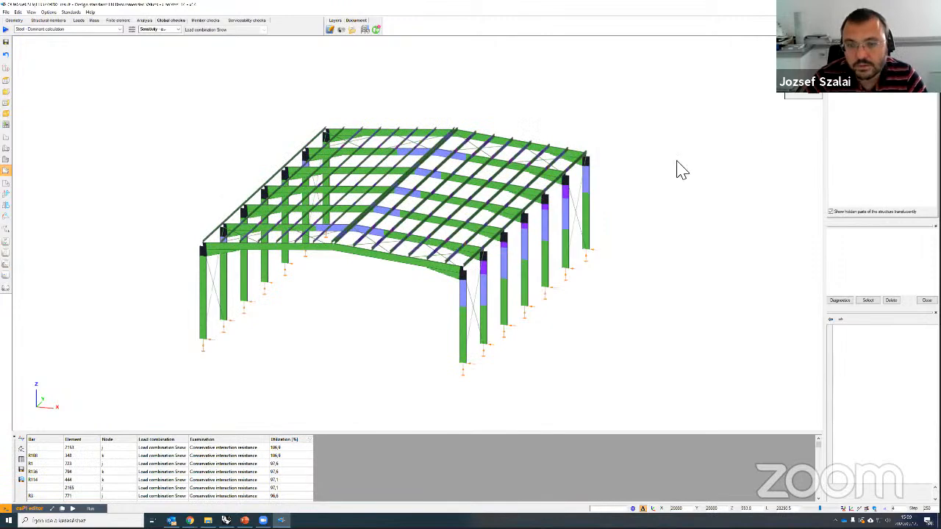
{"action": "scroll", "coordinate": [496, 245], "scroll_direction": "up", "scroll_amount": 2}
{"action": "scroll", "coordinate": [489, 253], "scroll_direction": "up", "scroll_amount": 1}
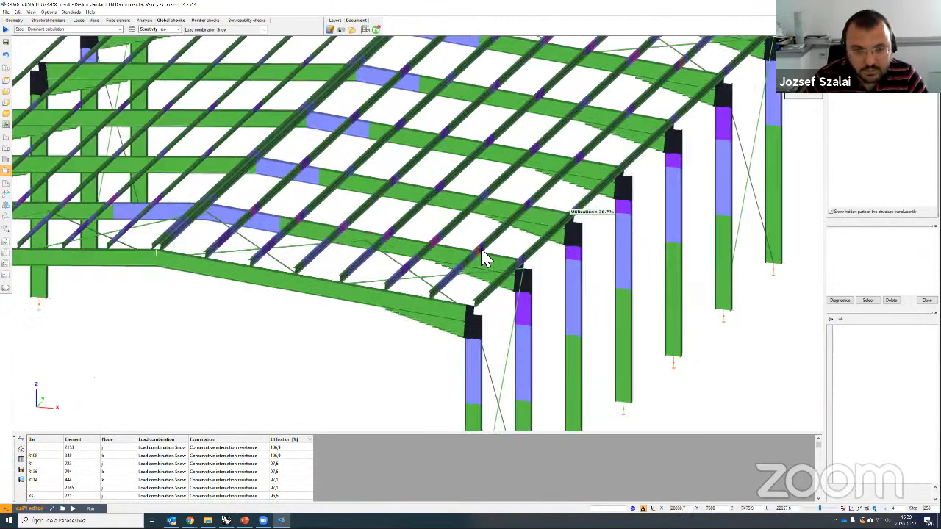
{"action": "scroll", "coordinate": [336, 262], "scroll_direction": "up", "scroll_amount": 2}
{"action": "scroll", "coordinate": [347, 184], "scroll_direction": "up", "scroll_amount": 1}
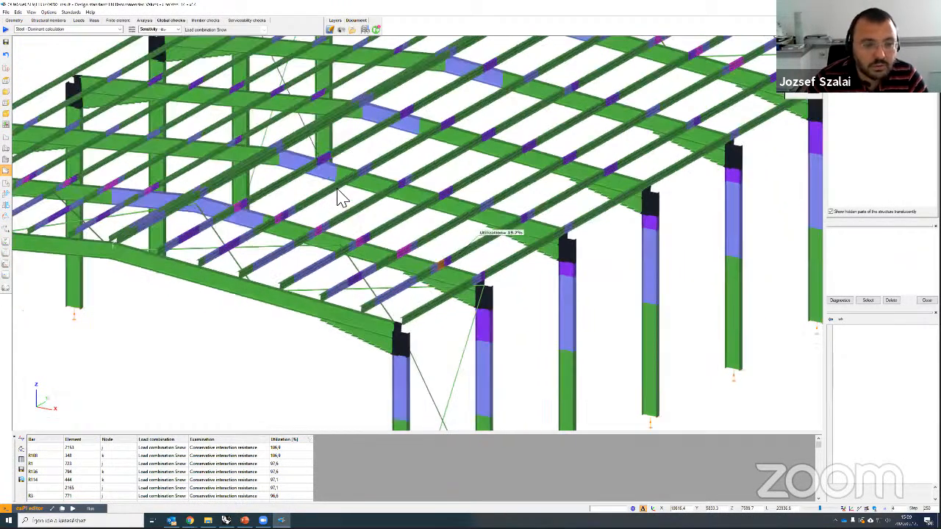
{"action": "scroll", "coordinate": [299, 216], "scroll_direction": "up", "scroll_amount": 1}
{"action": "scroll", "coordinate": [294, 221], "scroll_direction": "up", "scroll_amount": 1}
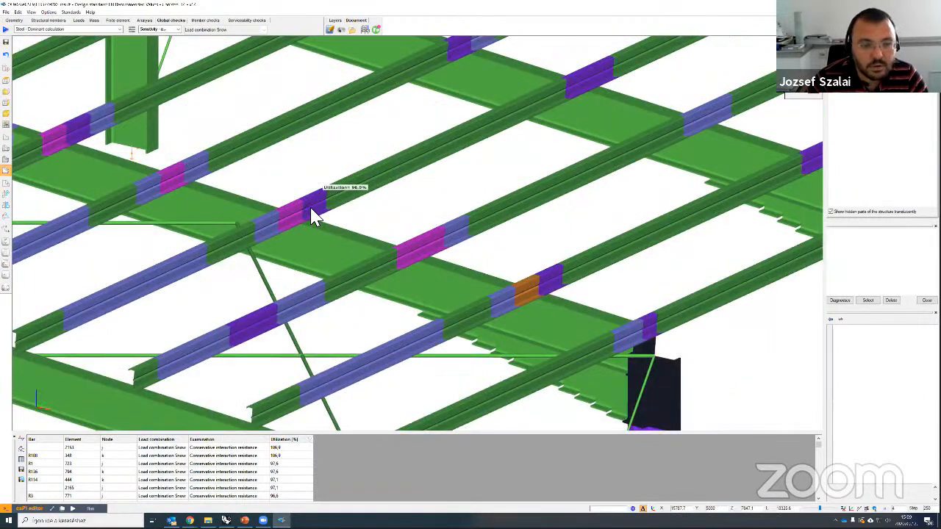
{"action": "right_click", "coordinate": [310, 209]}
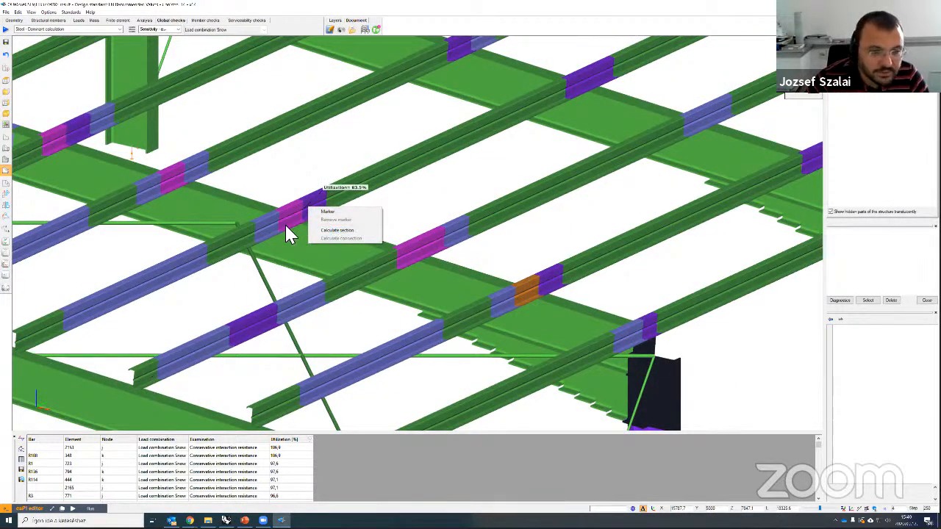
Step: Open the purlin's Z cross-section in csSection and plot its stress distribution
{"action": "left_click", "coordinate": [337, 230]}
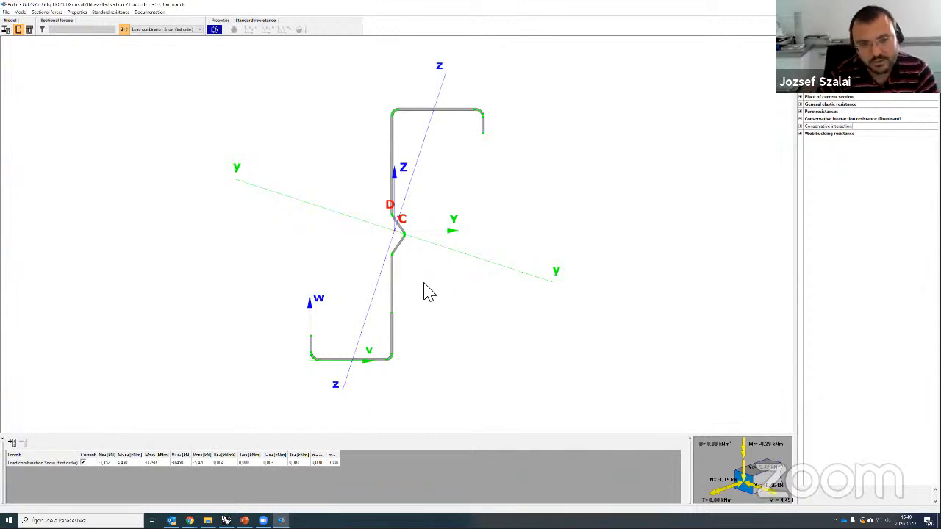
{"action": "scroll", "coordinate": [438, 242], "scroll_direction": "up", "scroll_amount": 3}
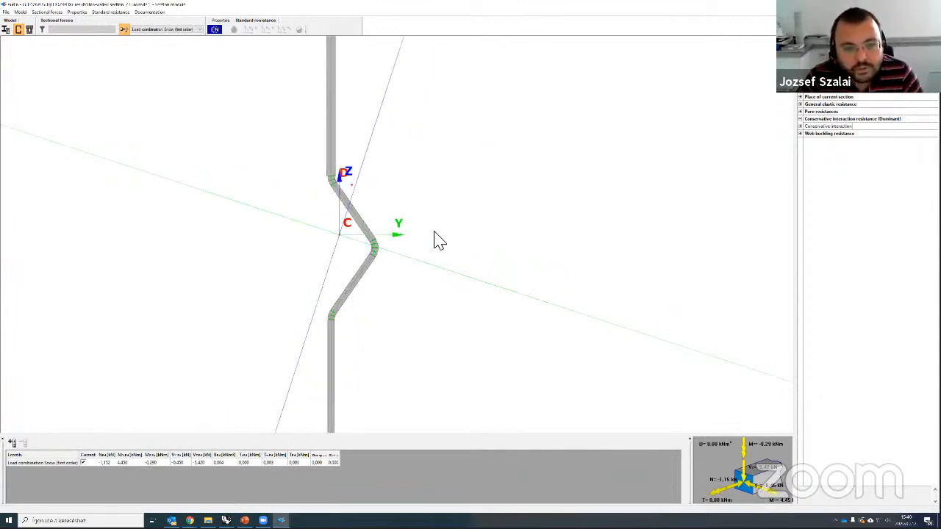
{"action": "scroll", "coordinate": [436, 241], "scroll_direction": "down", "scroll_amount": 5}
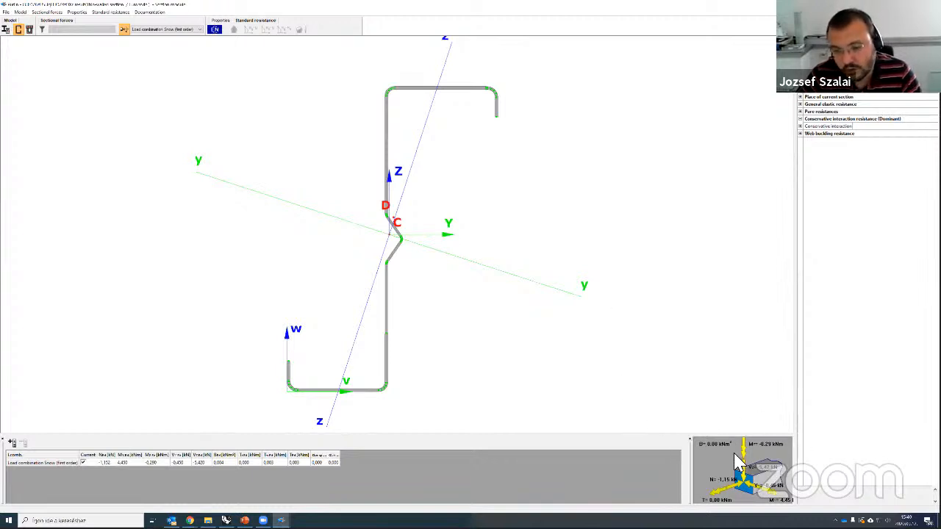
{"action": "left_click", "coordinate": [220, 21]}
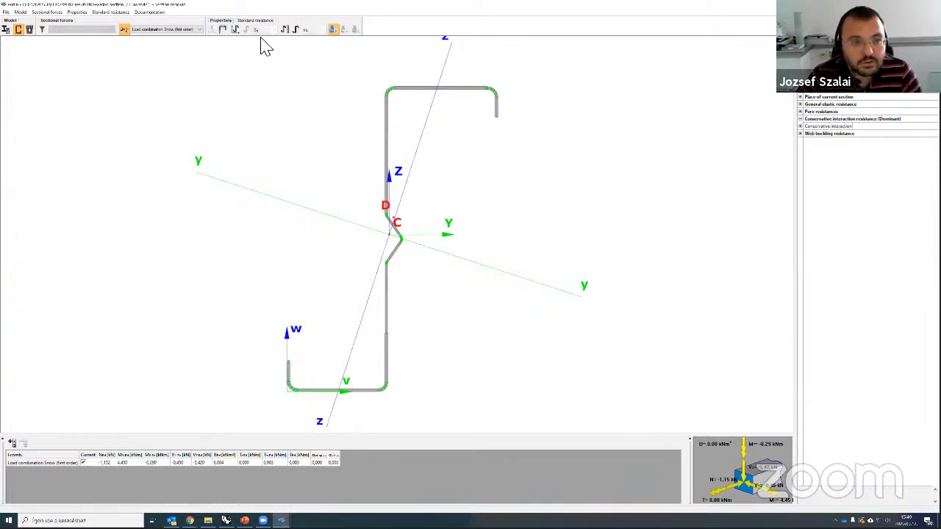
{"action": "left_click", "coordinate": [294, 30]}
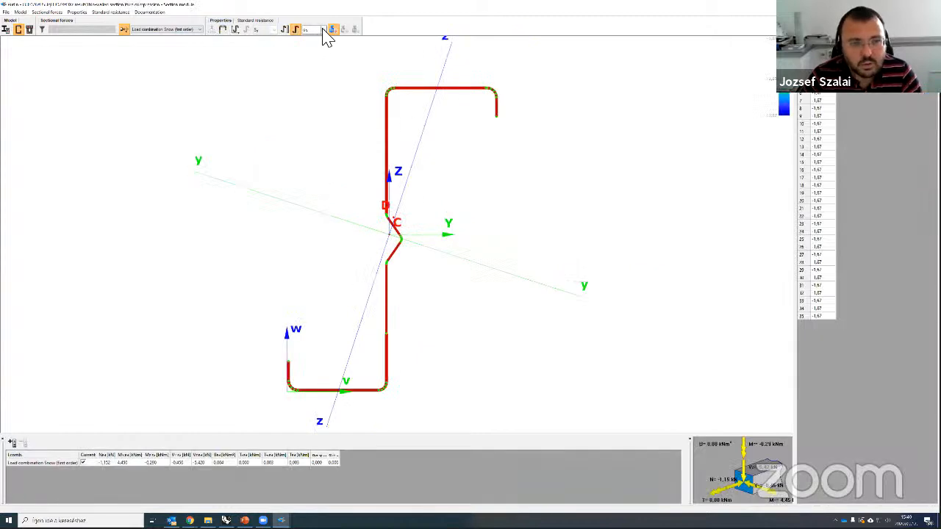
Step: Plot several different stress components along the Z-profile
{"action": "left_click", "coordinate": [323, 30]}
{"action": "left_click", "coordinate": [325, 37]}
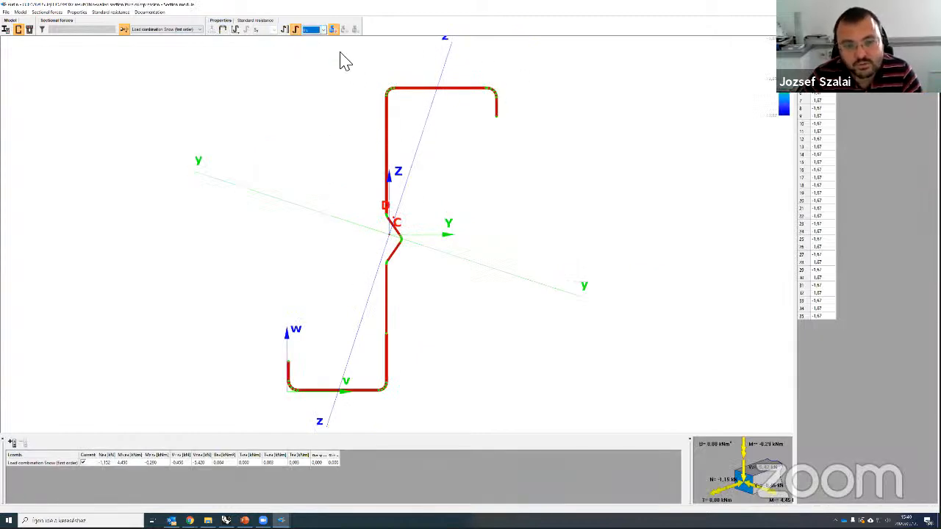
{"action": "left_click", "coordinate": [315, 31]}
{"action": "left_click", "coordinate": [312, 47]}
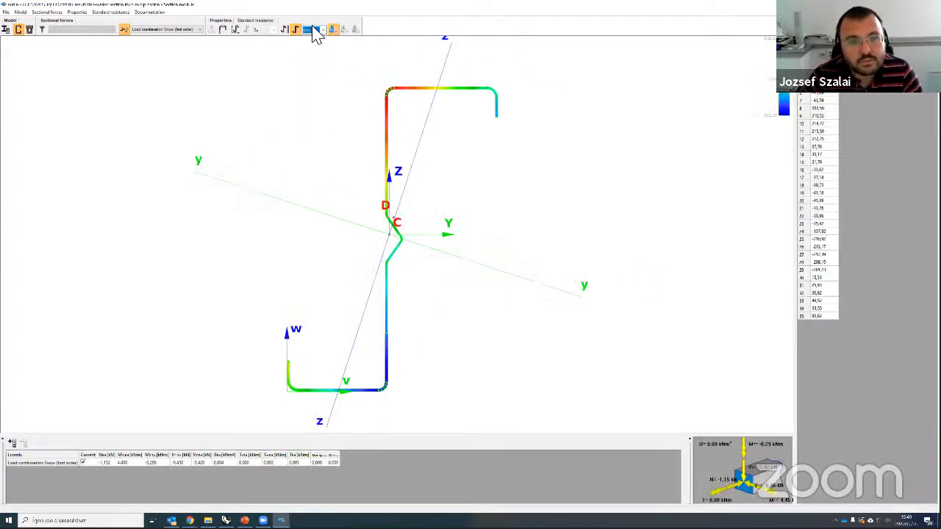
{"action": "left_click", "coordinate": [315, 35]}
{"action": "left_click", "coordinate": [315, 56]}
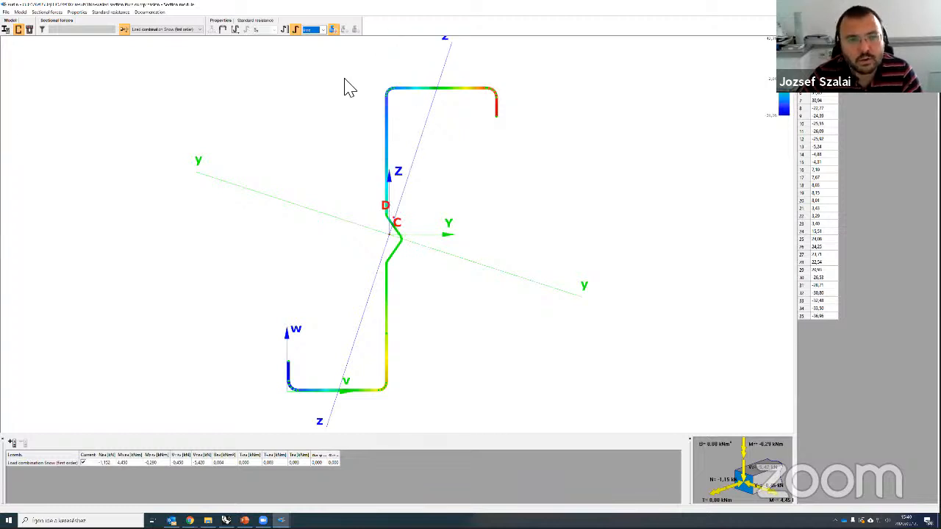
{"action": "left_click", "coordinate": [323, 30]}
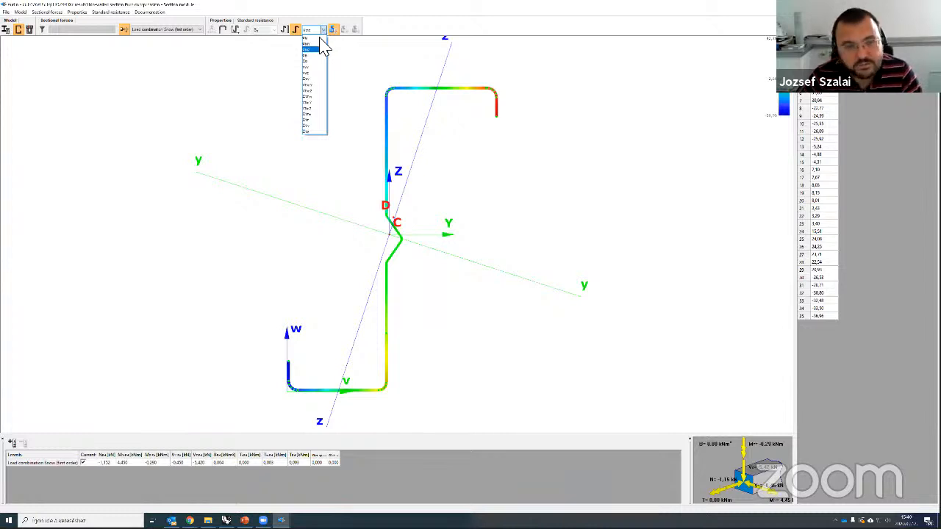
{"action": "left_click", "coordinate": [317, 66]}
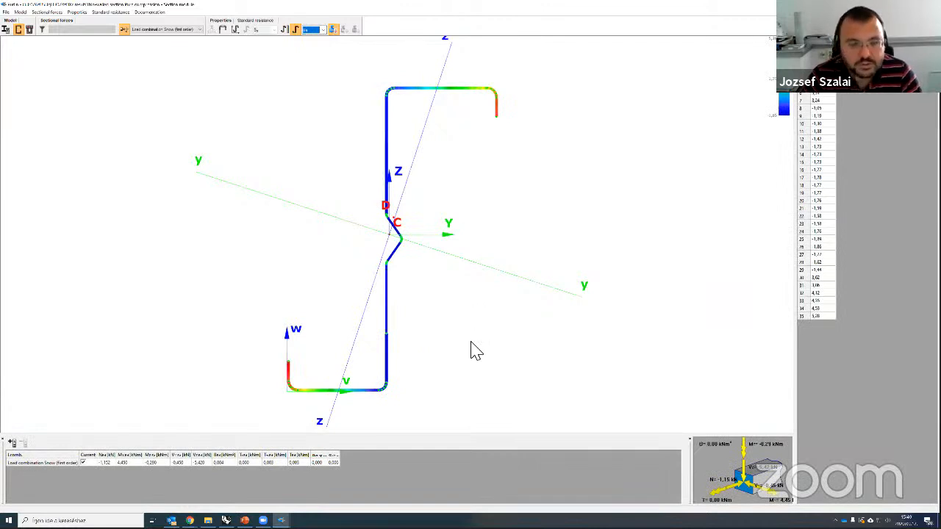
{"action": "scroll", "coordinate": [415, 270], "scroll_direction": "up", "scroll_amount": 3}
{"action": "scroll", "coordinate": [415, 270], "scroll_direction": "down", "scroll_amount": 4}
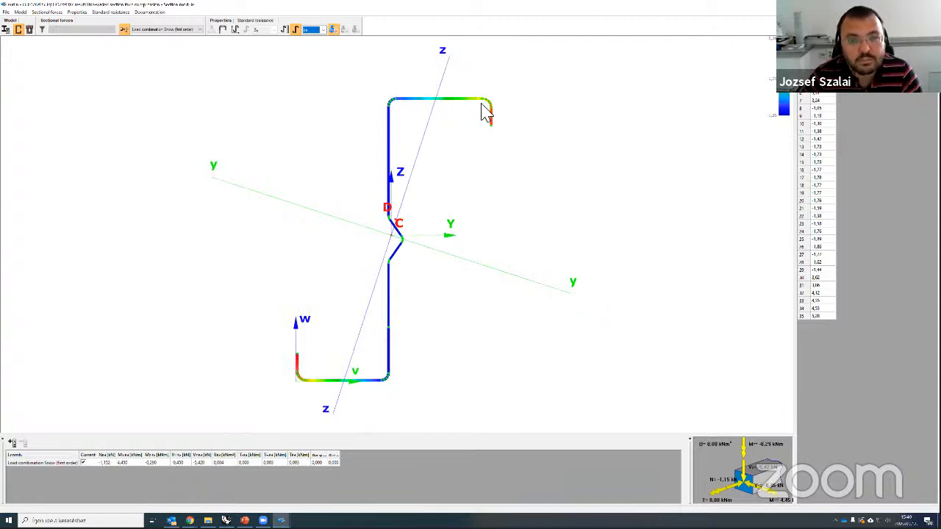
{"action": "scroll", "coordinate": [494, 197], "scroll_direction": "up", "scroll_amount": 2}
{"action": "scroll", "coordinate": [494, 197], "scroll_direction": "down", "scroll_amount": 2}
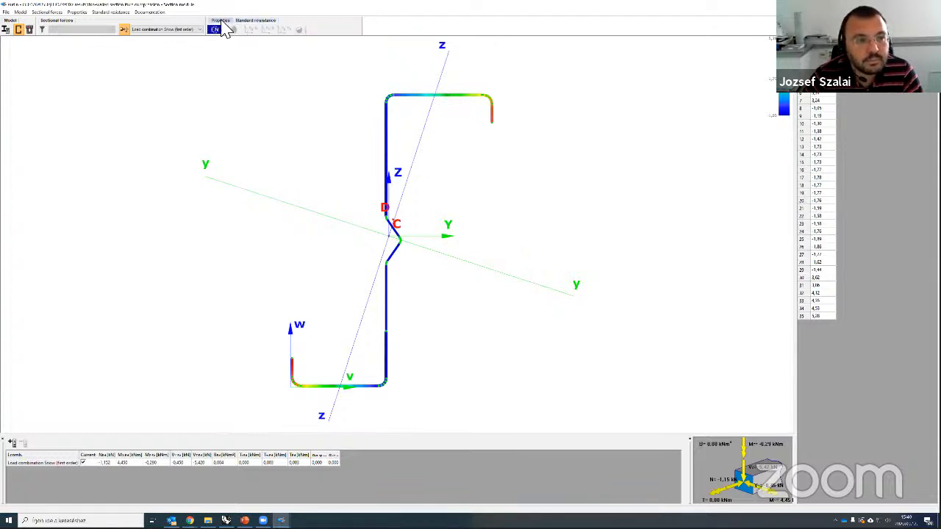
Step: Inspect the top lip's effective width and thickness in the effective section, then show standard resistance checks
{"action": "left_click", "coordinate": [224, 30]}
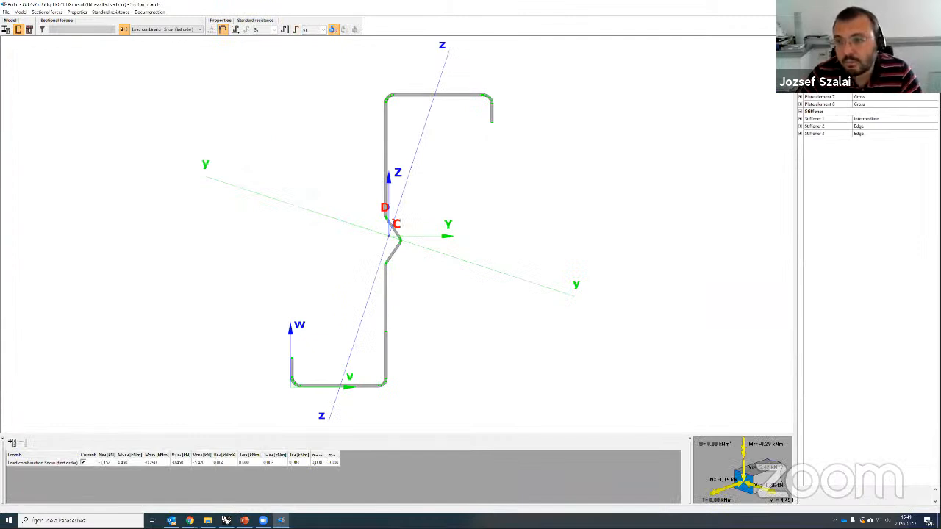
{"action": "scroll", "coordinate": [878, 96], "scroll_direction": "up", "scroll_amount": 2}
{"action": "left_click", "coordinate": [820, 81]}
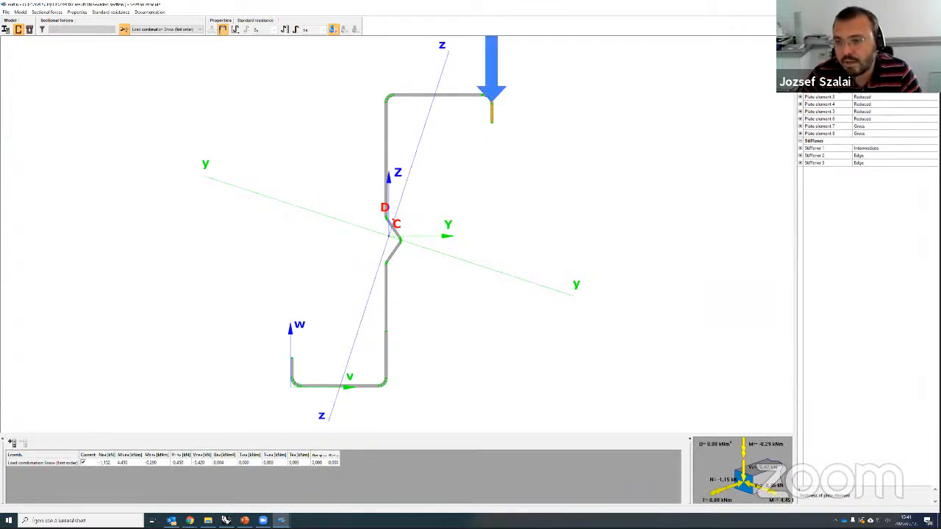
{"action": "left_click", "coordinate": [801, 97]}
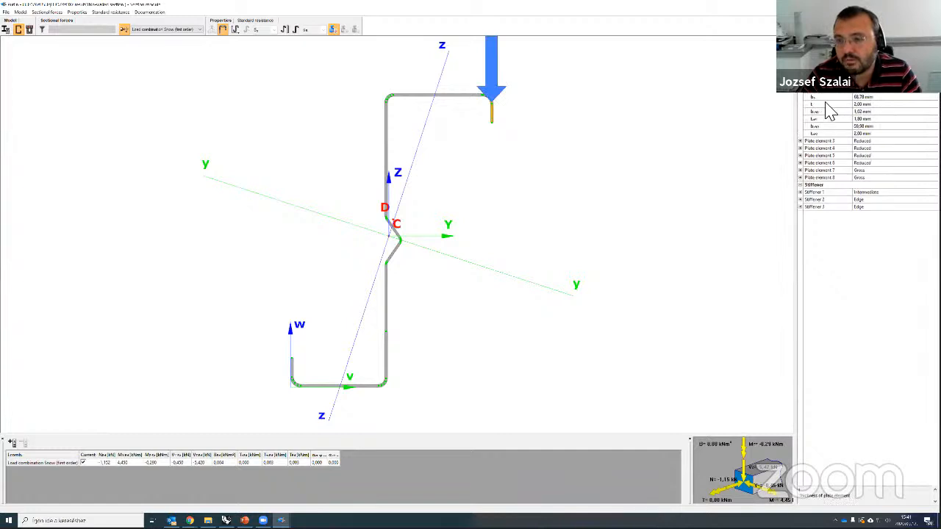
{"action": "left_click", "coordinate": [822, 118]}
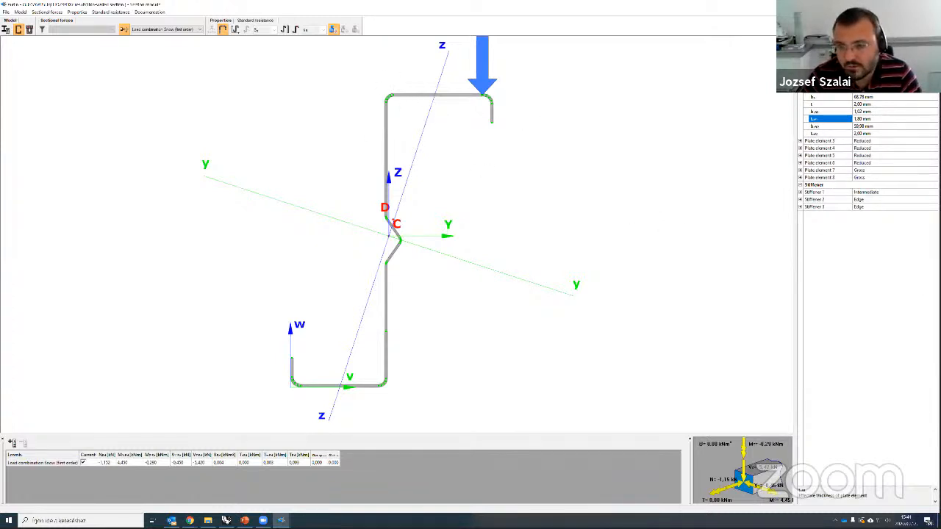
{"action": "left_click", "coordinate": [255, 20]}
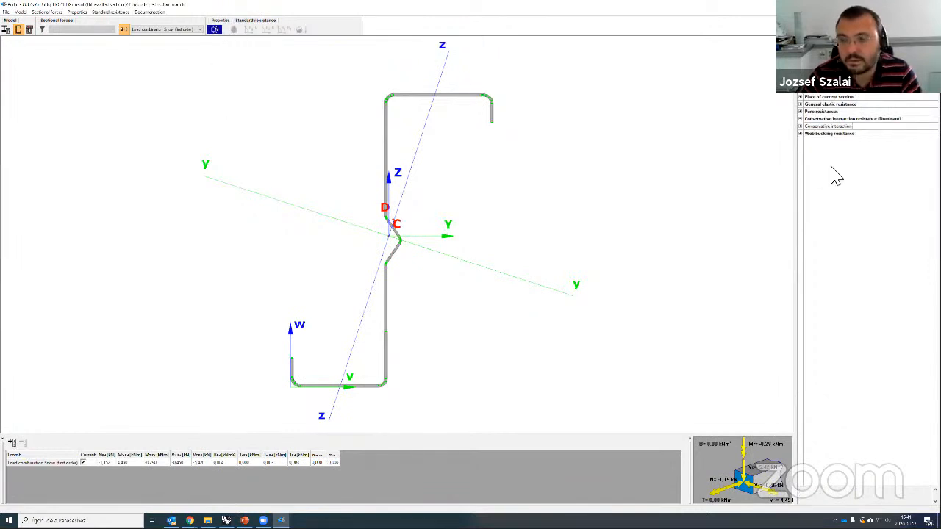
Step: Pan over the Z-section's web and lower flange, then close csSection with Alt+F4
{"action": "scroll", "coordinate": [372, 208], "scroll_direction": "up", "scroll_amount": 3}
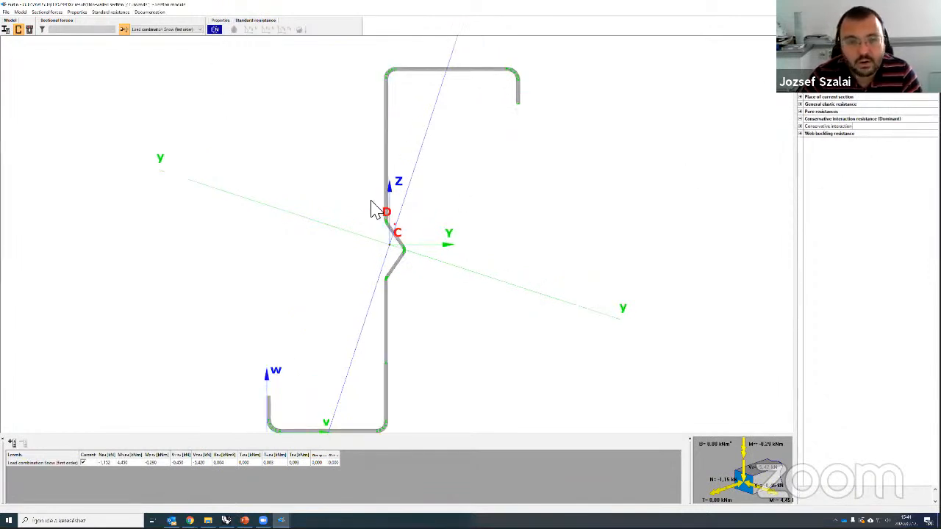
{"action": "scroll", "coordinate": [373, 209], "scroll_direction": "up", "scroll_amount": 3}
{"action": "scroll", "coordinate": [499, 305], "scroll_direction": "down", "scroll_amount": 2}
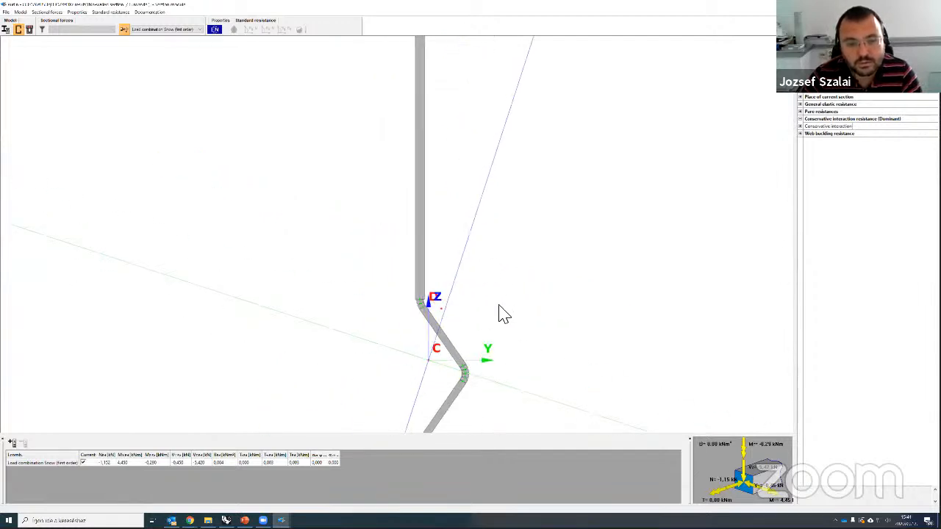
{"action": "middle_click_drag", "start_coordinate": [499, 315], "coordinate": [494, 206]}
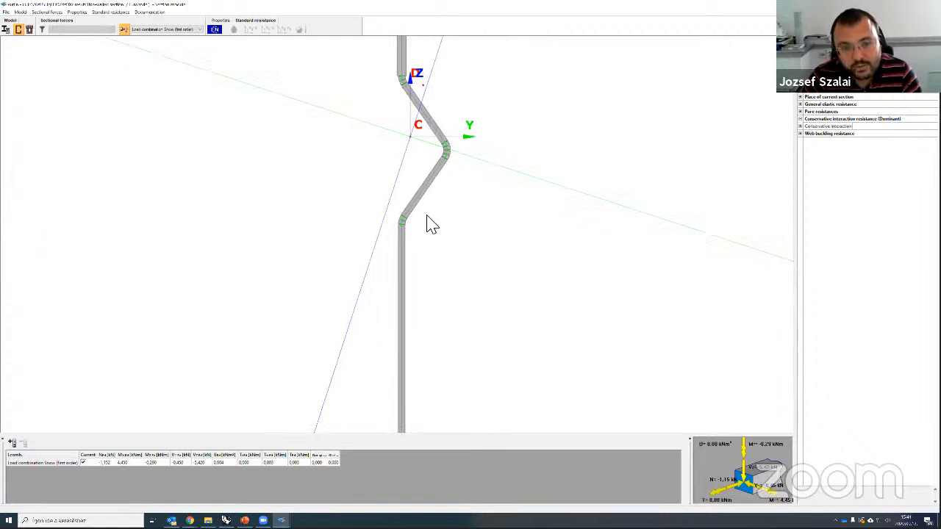
{"action": "scroll", "coordinate": [443, 395], "scroll_direction": "down", "scroll_amount": 1}
{"action": "middle_click_drag", "start_coordinate": [449, 397], "coordinate": [429, 235]}
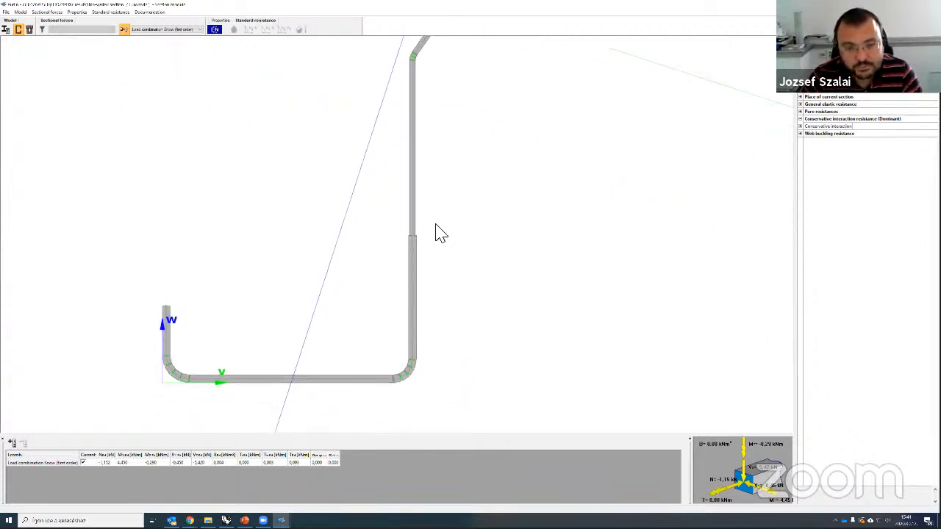
{"action": "scroll", "coordinate": [397, 244], "scroll_direction": "up", "scroll_amount": 2}
{"action": "scroll", "coordinate": [444, 235], "scroll_direction": "down", "scroll_amount": 4}
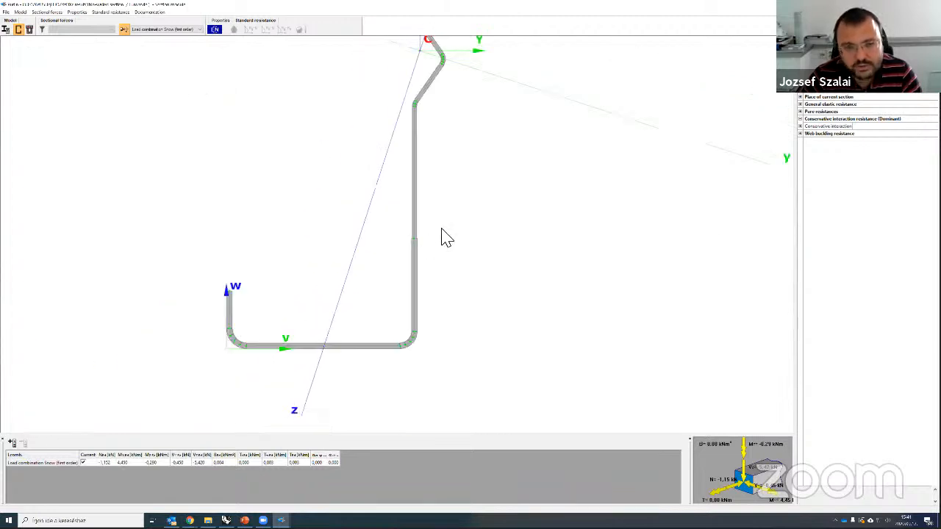
{"action": "scroll", "coordinate": [452, 220], "scroll_direction": "down", "scroll_amount": 3}
{"action": "middle_click_drag", "start_coordinate": [480, 174], "coordinate": [463, 210]}
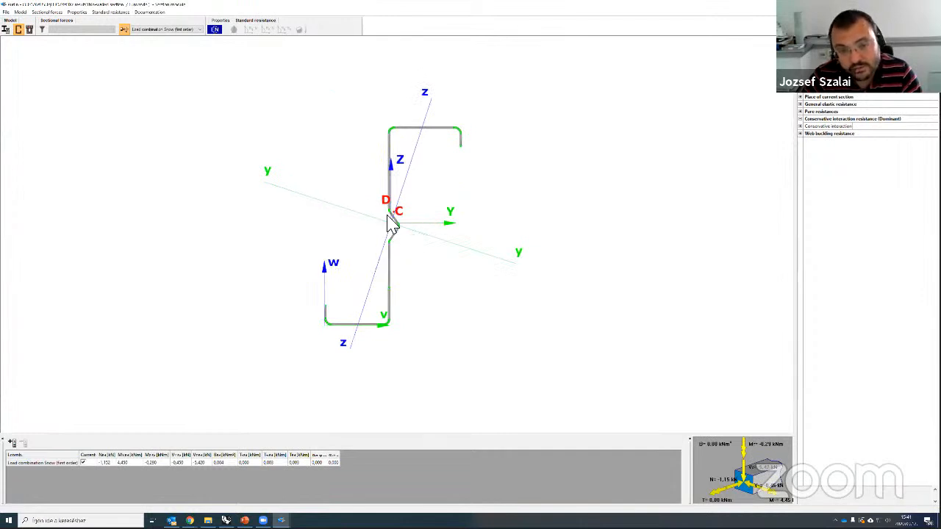
{"action": "scroll", "coordinate": [468, 143], "scroll_direction": "up", "scroll_amount": 3}
{"action": "scroll", "coordinate": [469, 144], "scroll_direction": "up", "scroll_amount": 2}
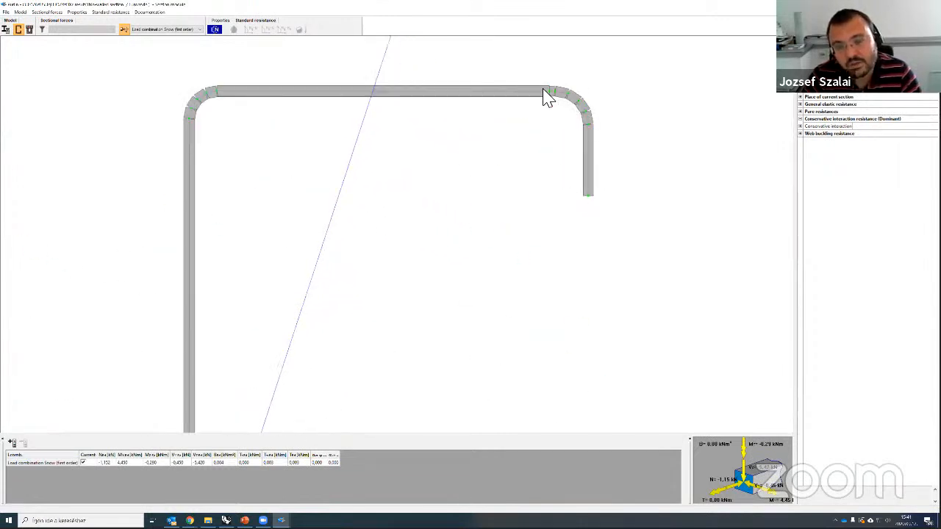
{"action": "scroll", "coordinate": [556, 97], "scroll_direction": "up", "scroll_amount": 1}
{"action": "scroll", "coordinate": [557, 96], "scroll_direction": "down", "scroll_amount": 5}
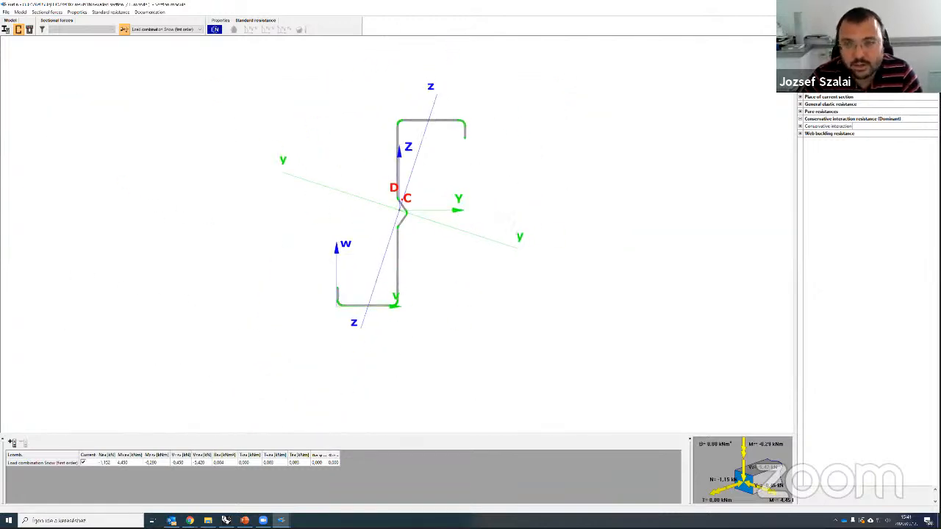
{"action": "key", "text": "alt+F4"}
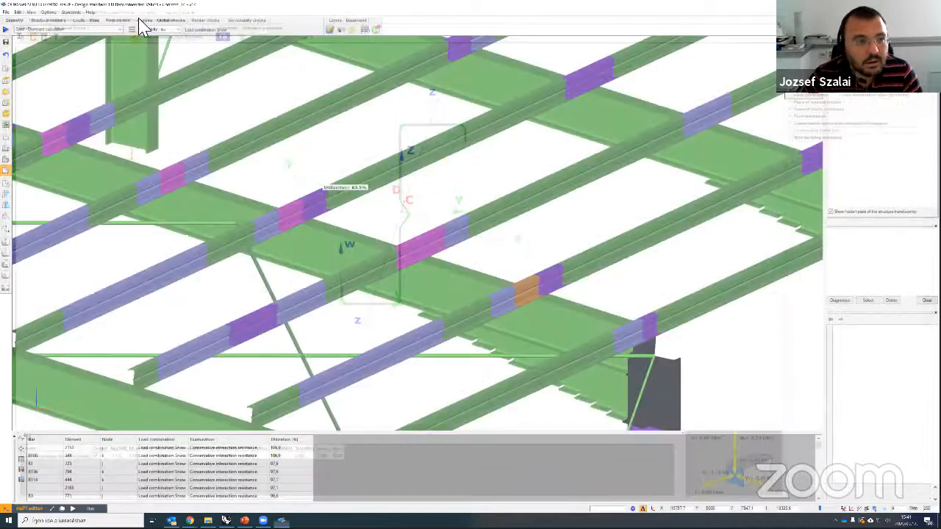
Step: Show the hall's first-order deformed shape under Snow and orbit to look along the purlins
{"action": "left_click", "coordinate": [141, 21]}
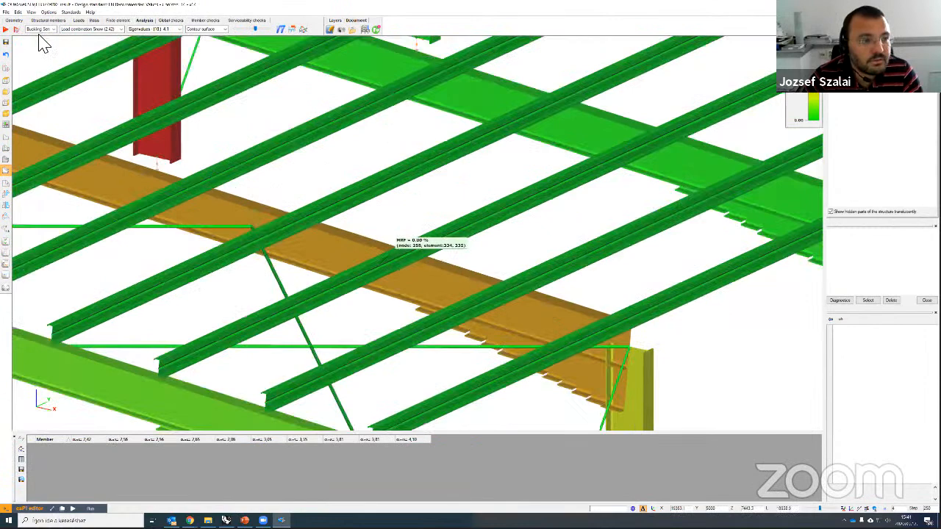
{"action": "scroll", "coordinate": [394, 259], "scroll_direction": "down", "scroll_amount": 5}
{"action": "left_click", "coordinate": [39, 30]}
{"action": "left_click", "coordinate": [39, 35]}
{"action": "scroll", "coordinate": [331, 250], "scroll_direction": "up", "scroll_amount": 2}
{"action": "middle_click_drag", "start_coordinate": [345, 249], "coordinate": [553, 203]}
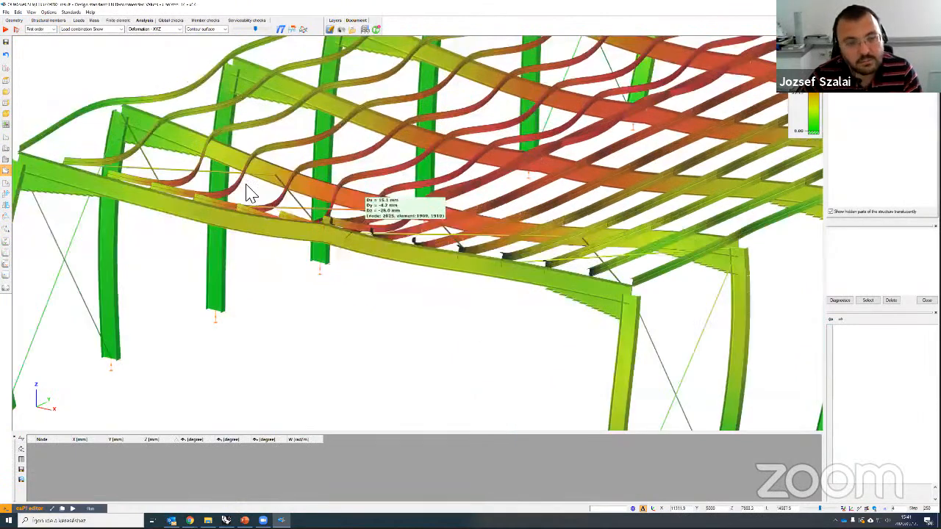
{"action": "middle_click_drag", "start_coordinate": [293, 262], "coordinate": [281, 284], "text": "alt"}
{"action": "scroll", "coordinate": [338, 227], "scroll_direction": "up", "scroll_amount": 3}
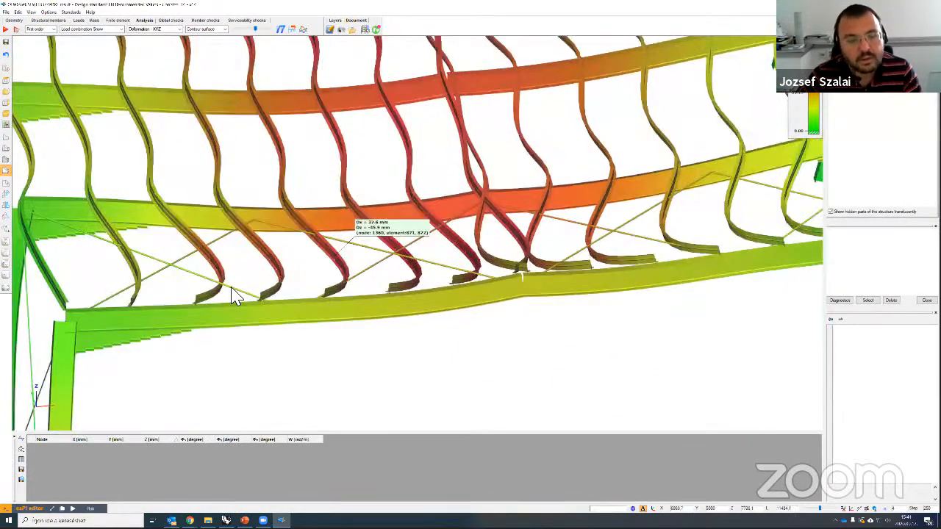
{"action": "middle_click_drag", "start_coordinate": [339, 211], "coordinate": [342, 184], "text": "alt"}
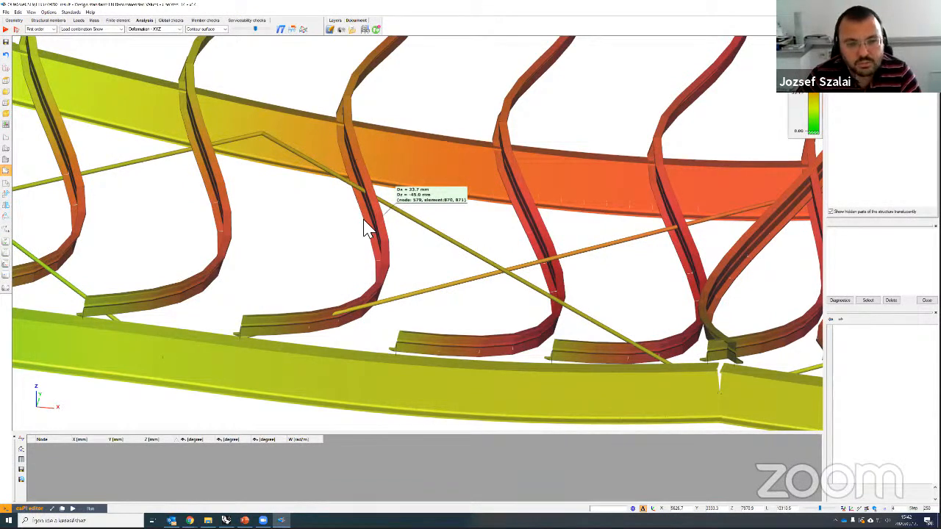
Step: Rotate and zoom out on the whole deformed frame, then bring the Consteel website in Chrome forward
{"action": "scroll", "coordinate": [365, 228], "scroll_direction": "down", "scroll_amount": 2}
{"action": "scroll", "coordinate": [460, 319], "scroll_direction": "down", "scroll_amount": 1}
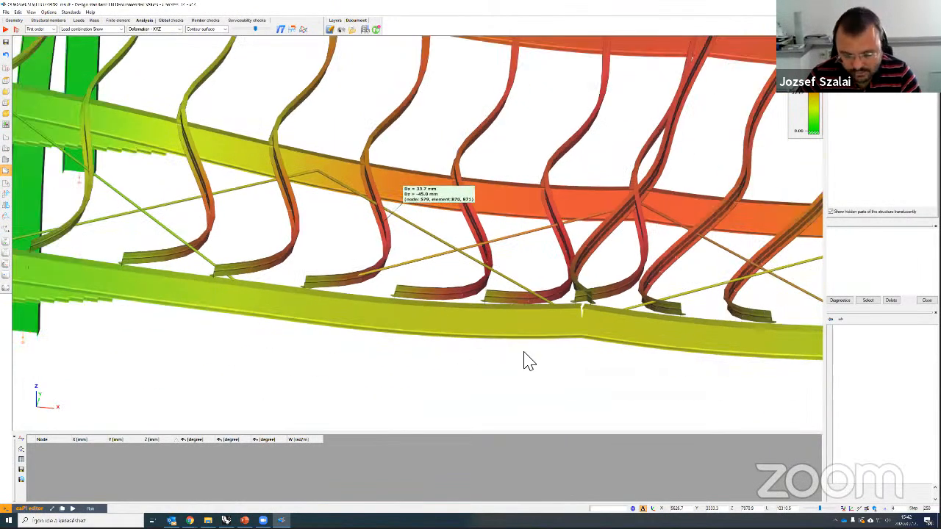
{"action": "scroll", "coordinate": [506, 358], "scroll_direction": "down", "scroll_amount": 3}
{"action": "middle_click_drag", "start_coordinate": [779, 197], "coordinate": [463, 224], "text": "alt"}
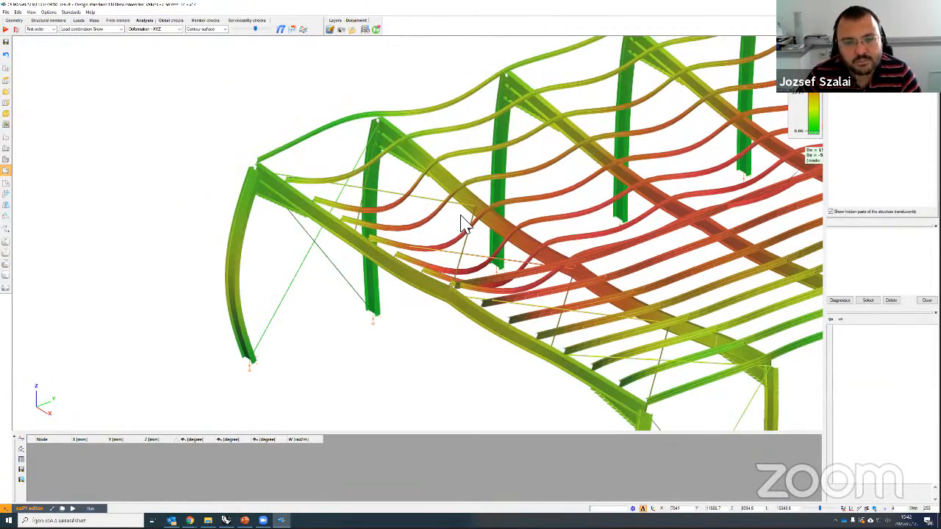
{"action": "scroll", "coordinate": [463, 224], "scroll_direction": "down", "scroll_amount": 2}
{"action": "scroll", "coordinate": [95, 54], "scroll_direction": "down", "scroll_amount": 2}
{"action": "scroll", "coordinate": [95, 56], "scroll_direction": "up", "scroll_amount": 1}
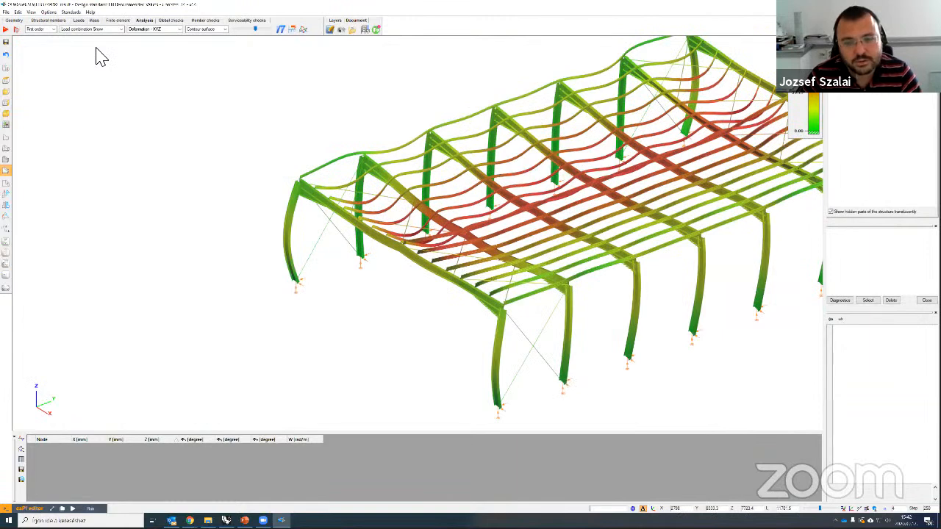
{"action": "middle_click_drag", "start_coordinate": [504, 185], "coordinate": [437, 190]}
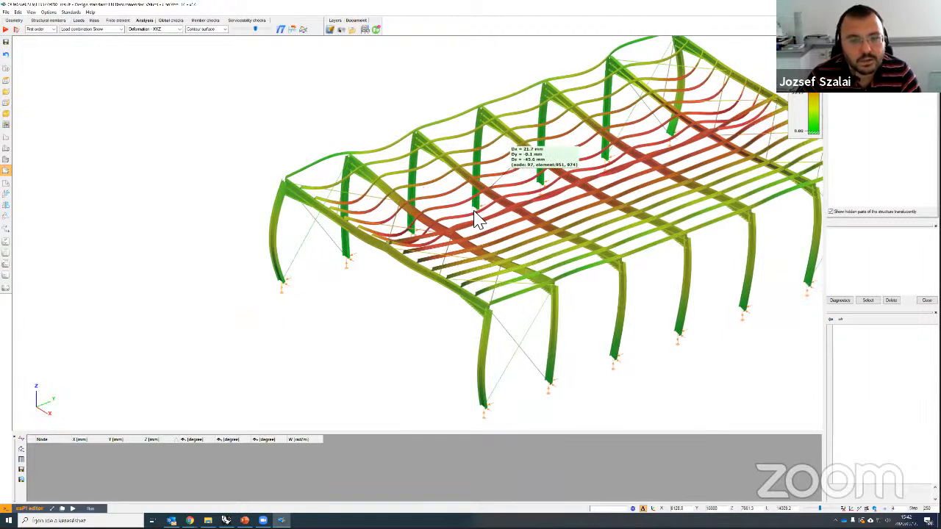
{"action": "scroll", "coordinate": [201, 248], "scroll_direction": "down", "scroll_amount": 1}
{"action": "scroll", "coordinate": [493, 311], "scroll_direction": "down", "scroll_amount": 3}
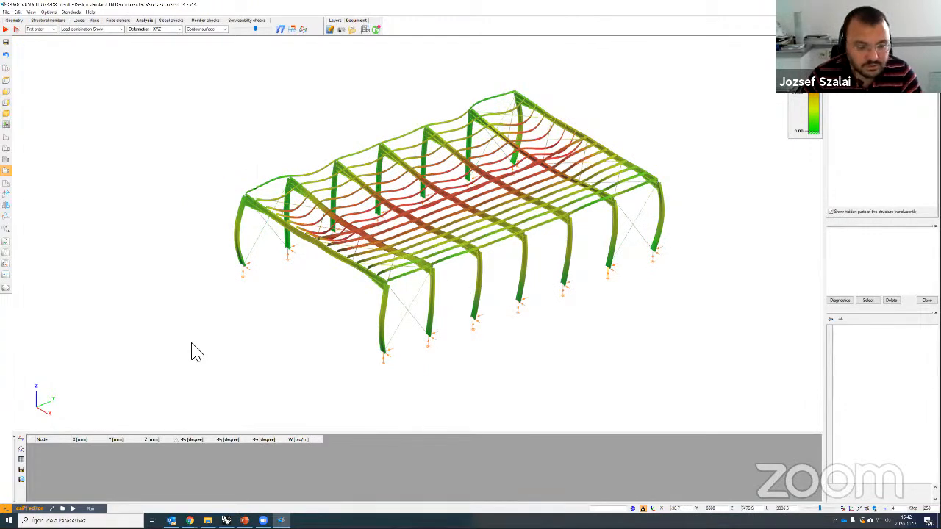
{"action": "mouse_move", "coordinate": [190, 519]}
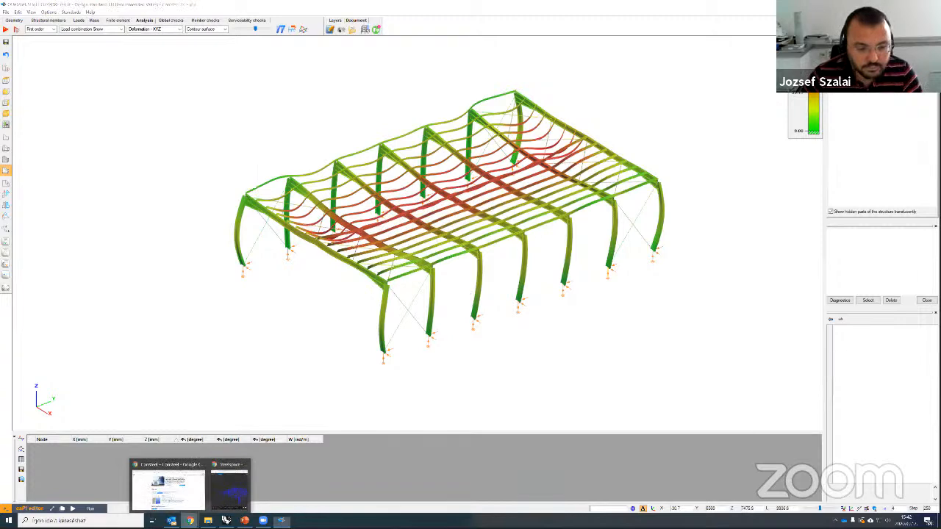
{"action": "left_click", "coordinate": [193, 502]}
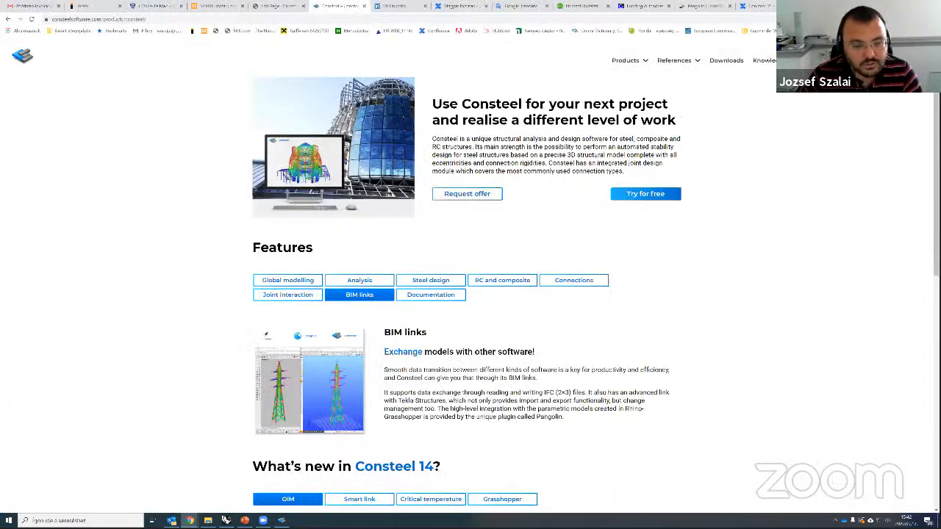
Step: Bring the Steelspace browser window to the front and maximize it
{"action": "mouse_move", "coordinate": [190, 520]}
{"action": "left_click", "coordinate": [220, 491]}
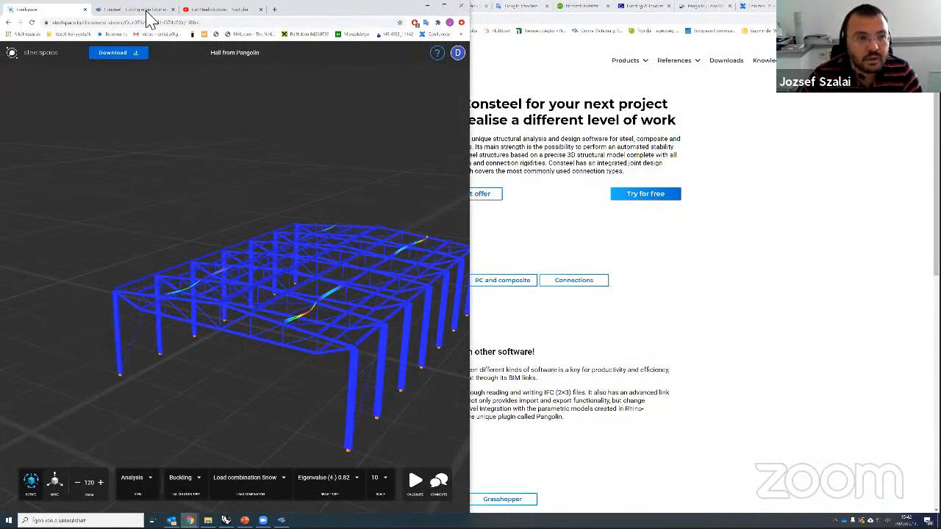
{"action": "left_click_drag", "start_coordinate": [146, 11], "coordinate": [163, 13]}
{"action": "left_click", "coordinate": [553, 8]}
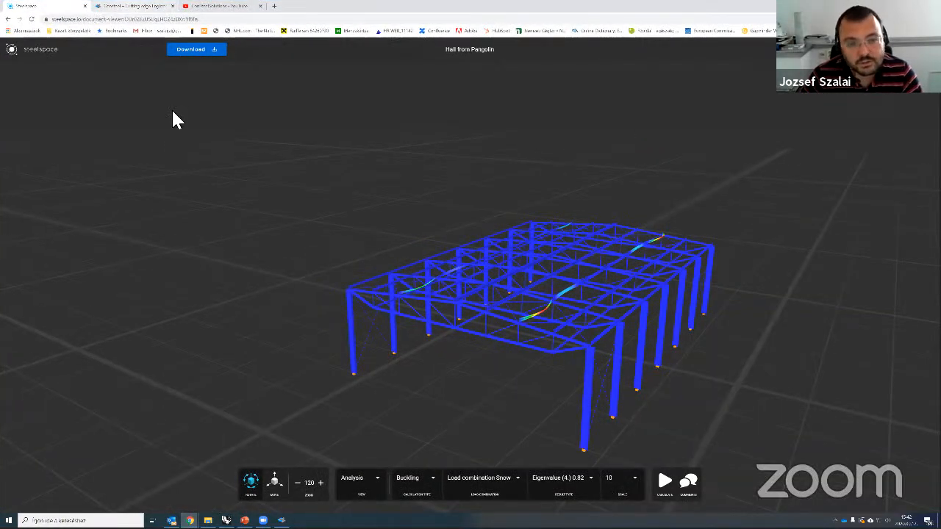
Step: On the Consteel website, go through Products > All products to the Consteel product page
{"action": "key", "text": "ctrl+Tab"}
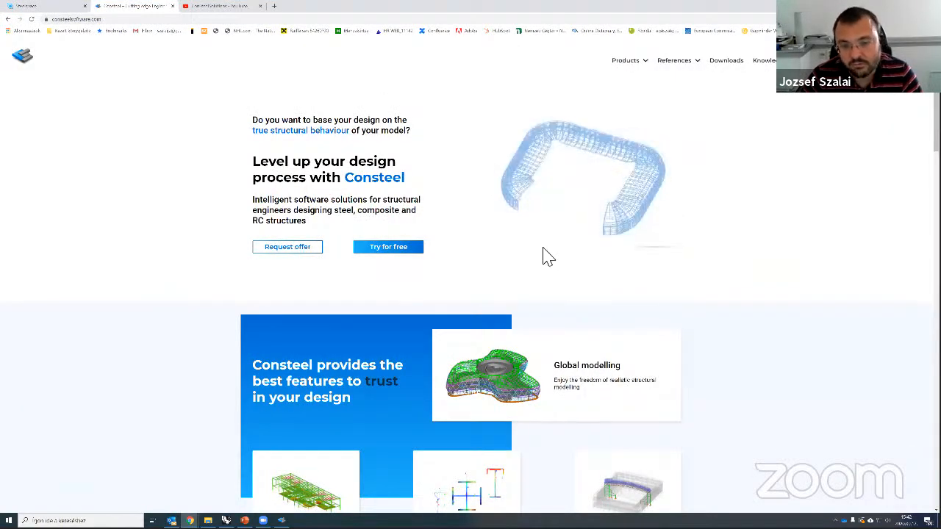
{"action": "scroll", "coordinate": [540, 250], "scroll_direction": "down", "scroll_amount": 5}
{"action": "scroll", "coordinate": [544, 262], "scroll_direction": "up", "scroll_amount": 2}
{"action": "scroll", "coordinate": [610, 81], "scroll_direction": "up", "scroll_amount": 2}
{"action": "mouse_move", "coordinate": [624, 61]}
{"action": "left_click", "coordinate": [629, 81]}
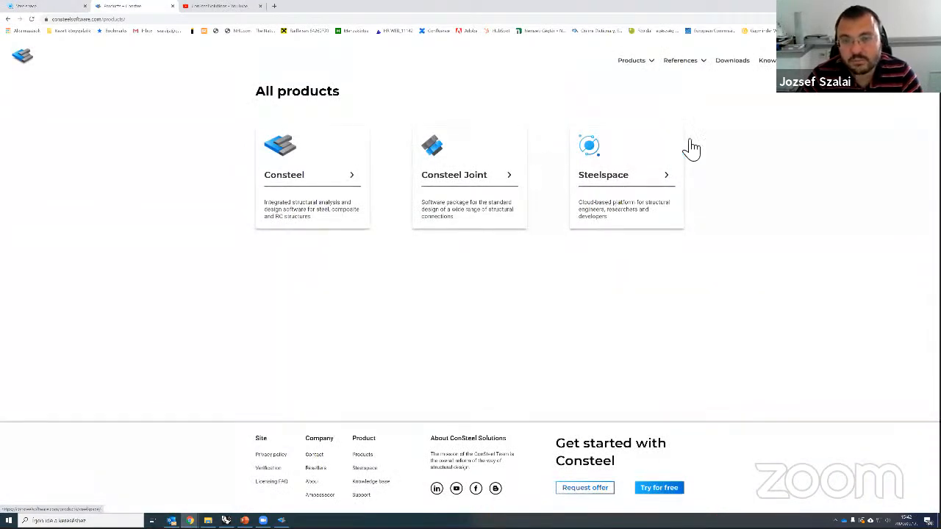
{"action": "mouse_move", "coordinate": [635, 63]}
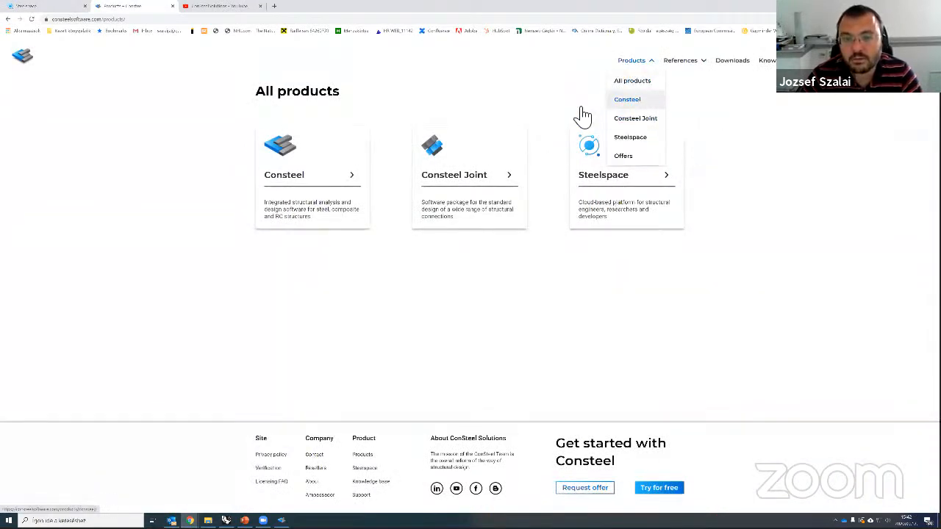
{"action": "left_click", "coordinate": [353, 182]}
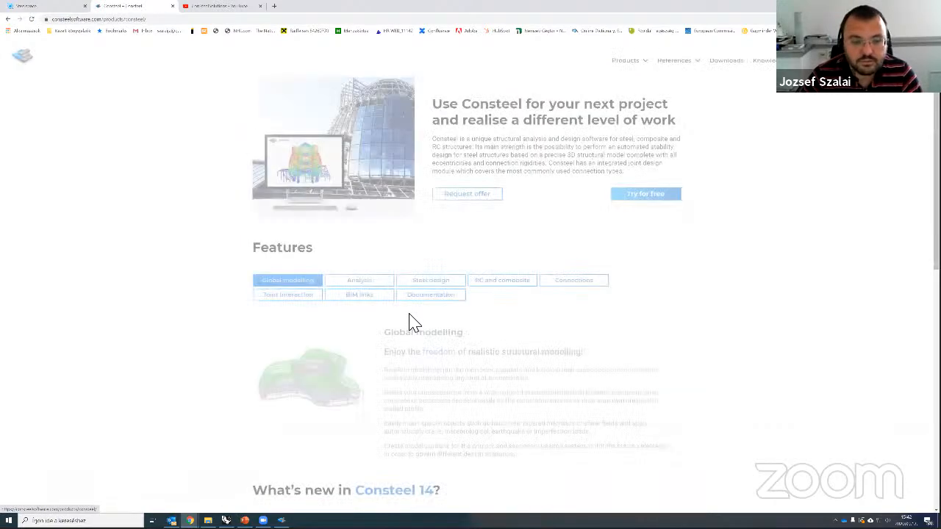
Step: Read the BIM links feature for IFC and Tekla Structures exchange, then move to the ConSteelSolutions YouTube channel
{"action": "scroll", "coordinate": [382, 209], "scroll_direction": "down", "scroll_amount": 3}
{"action": "scroll", "coordinate": [546, 326], "scroll_direction": "down", "scroll_amount": 2}
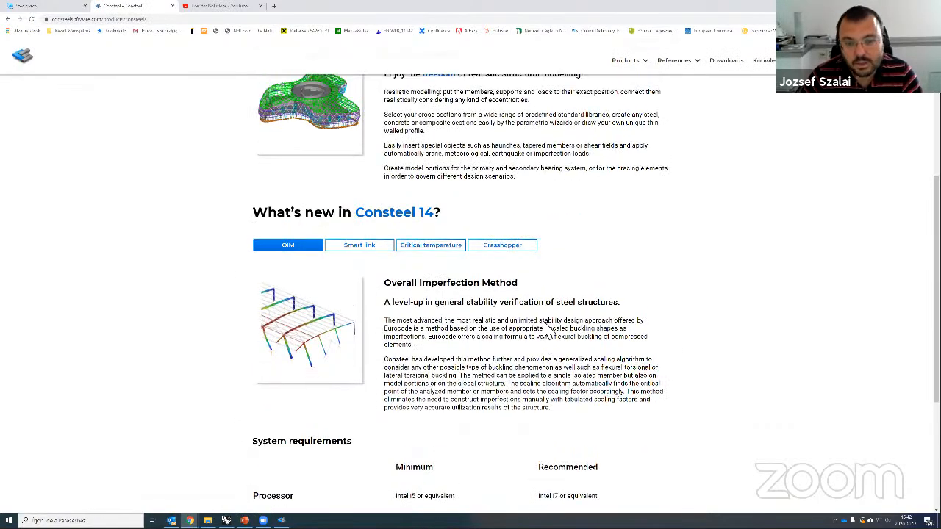
{"action": "scroll", "coordinate": [529, 301], "scroll_direction": "up", "scroll_amount": 3}
{"action": "left_click", "coordinate": [368, 185]}
{"action": "scroll", "coordinate": [558, 309], "scroll_direction": "down", "scroll_amount": 1}
{"action": "scroll", "coordinate": [559, 312], "scroll_direction": "down", "scroll_amount": 5}
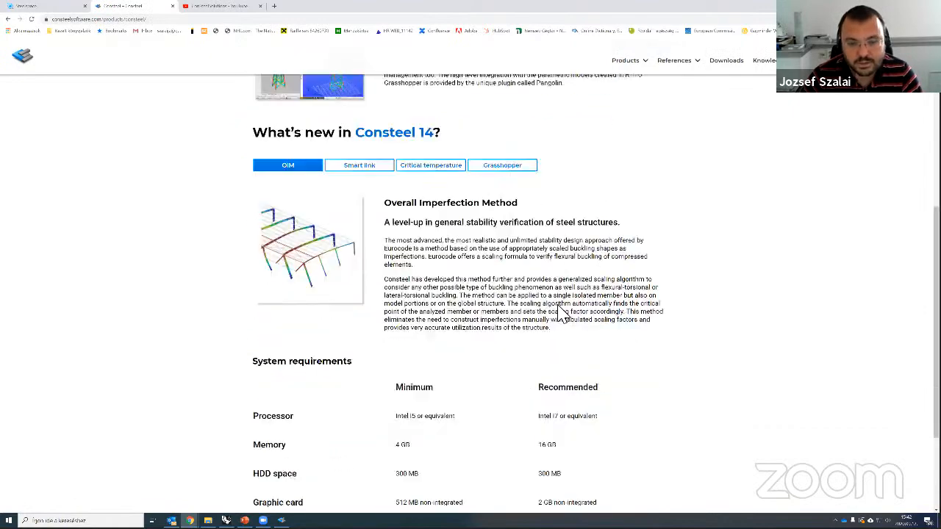
{"action": "scroll", "coordinate": [570, 302], "scroll_direction": "up", "scroll_amount": 7}
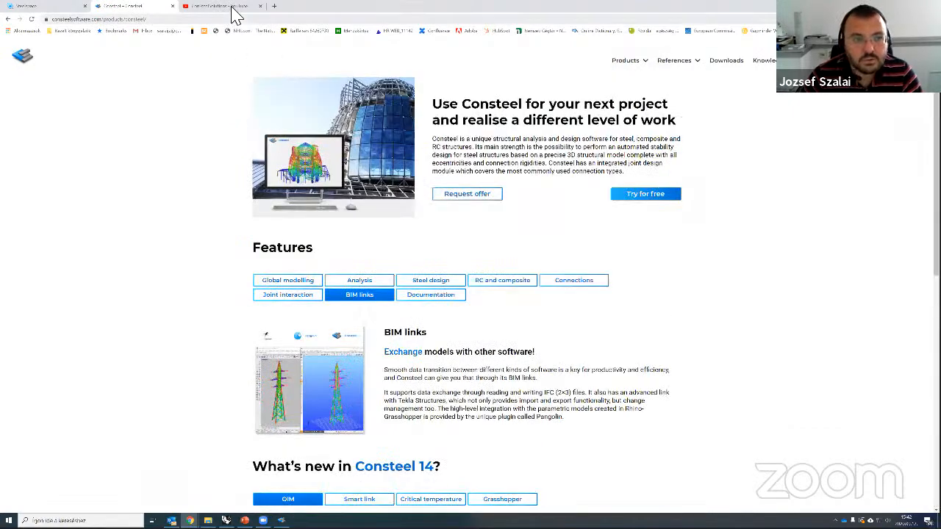
{"action": "left_click", "coordinate": [230, 8]}
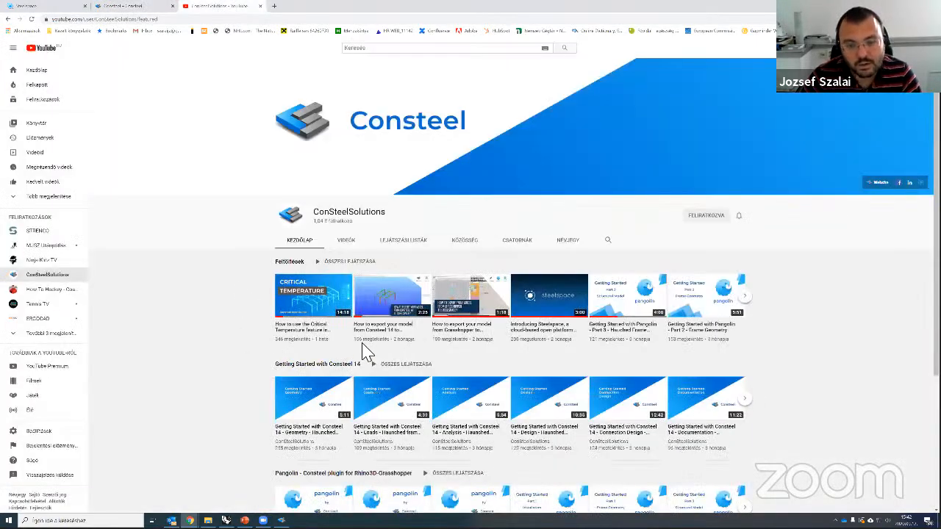
{"action": "scroll", "coordinate": [363, 352], "scroll_direction": "down", "scroll_amount": 3}
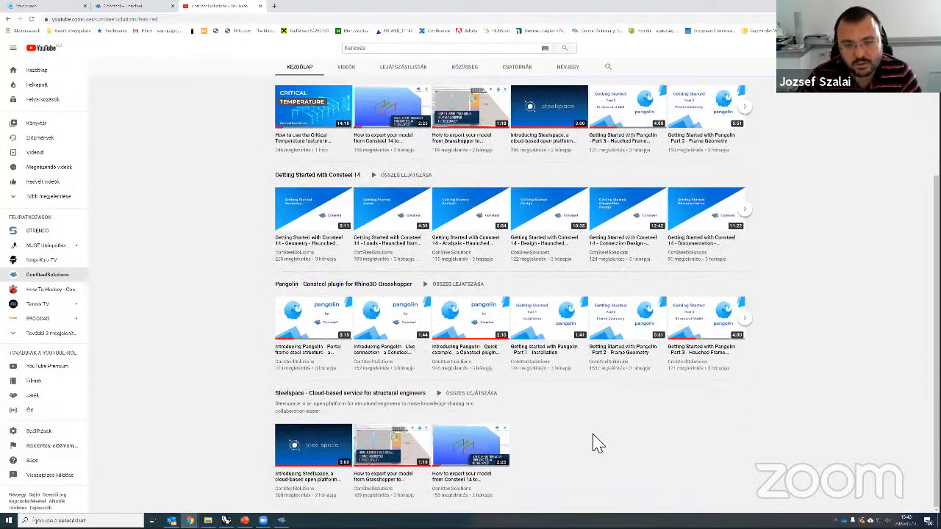
{"action": "scroll", "coordinate": [595, 441], "scroll_direction": "up", "scroll_amount": 2}
{"action": "scroll", "coordinate": [595, 441], "scroll_direction": "down", "scroll_amount": 2}
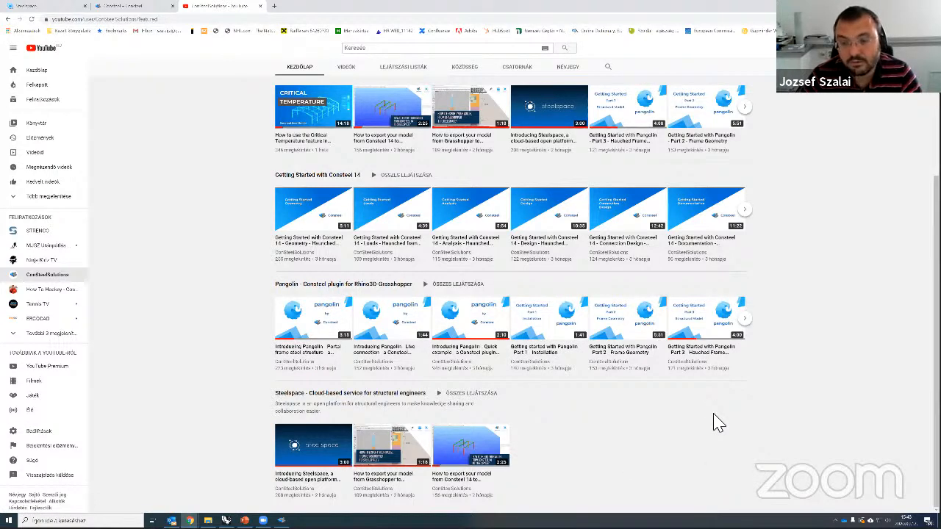
{"action": "scroll", "coordinate": [716, 423], "scroll_direction": "up", "scroll_amount": 5}
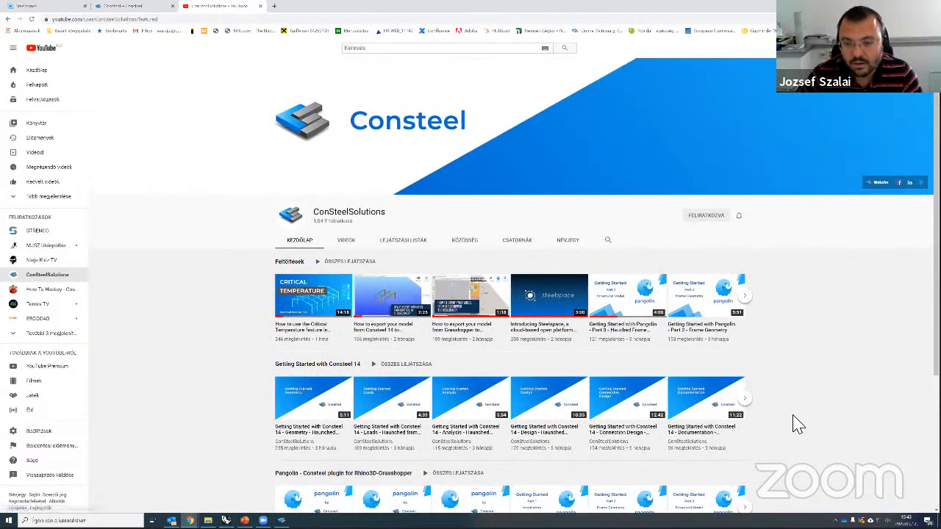